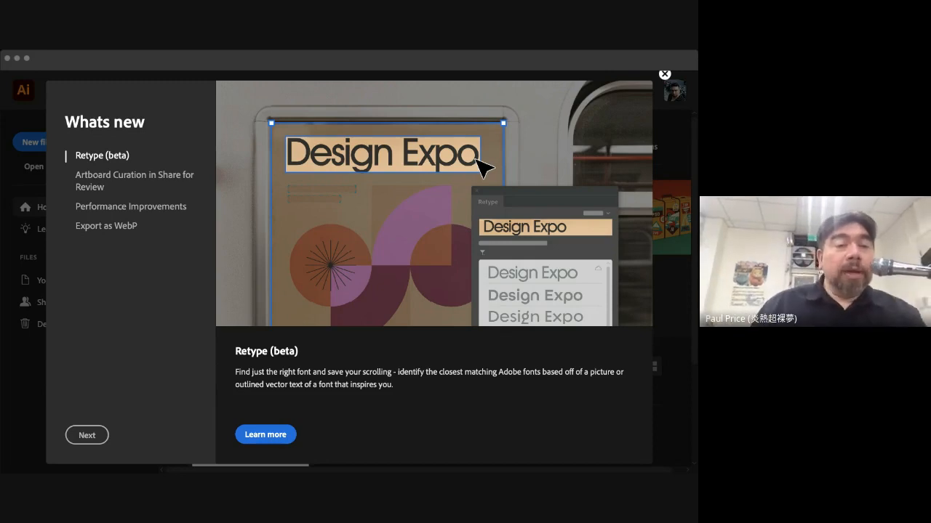
# Enlarge the application window to fill the screen and dismiss the What's new dialog
pyautogui.click(275, 66)
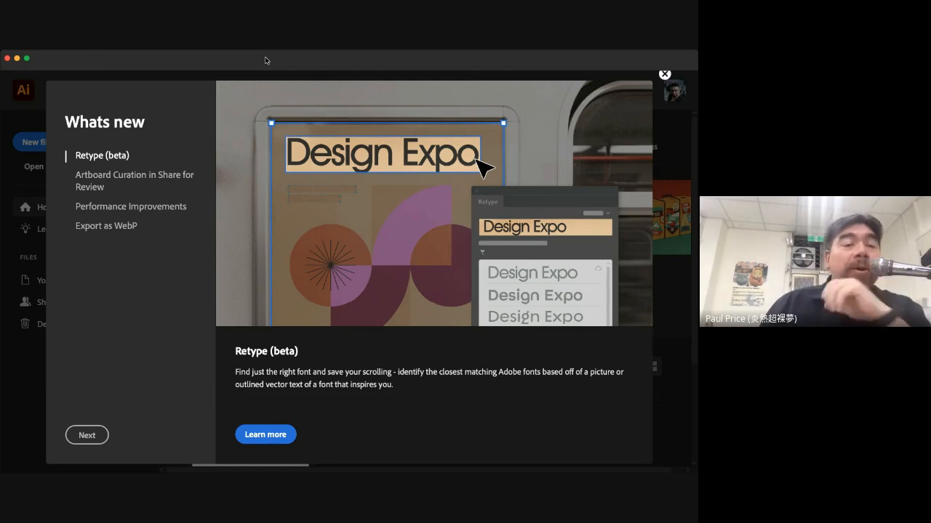
pyautogui.click(26, 57)
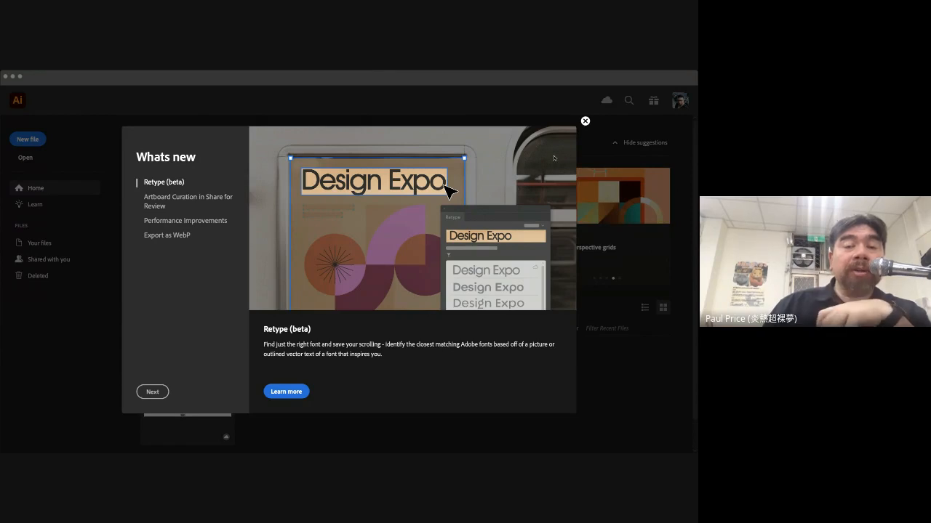
pyautogui.click(585, 122)
pyautogui.click(585, 123)
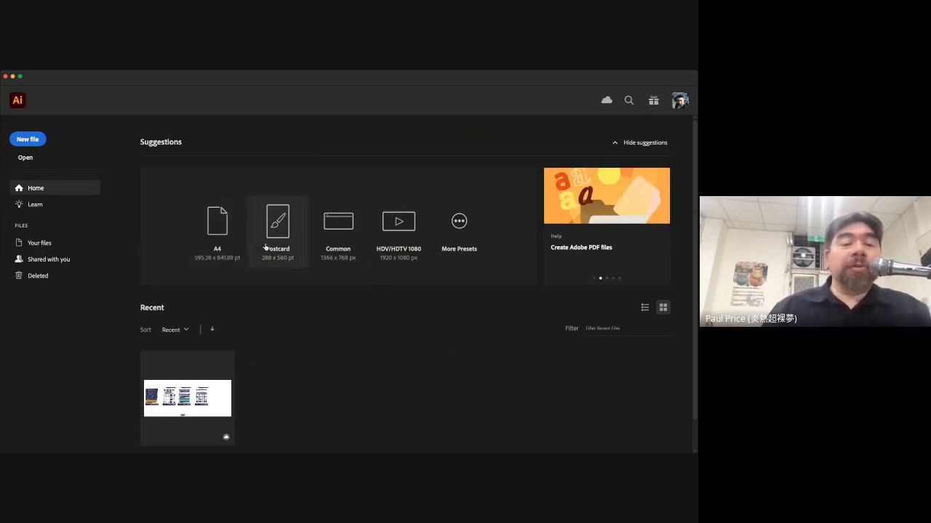
pyautogui.scroll(-1, 270, 337)
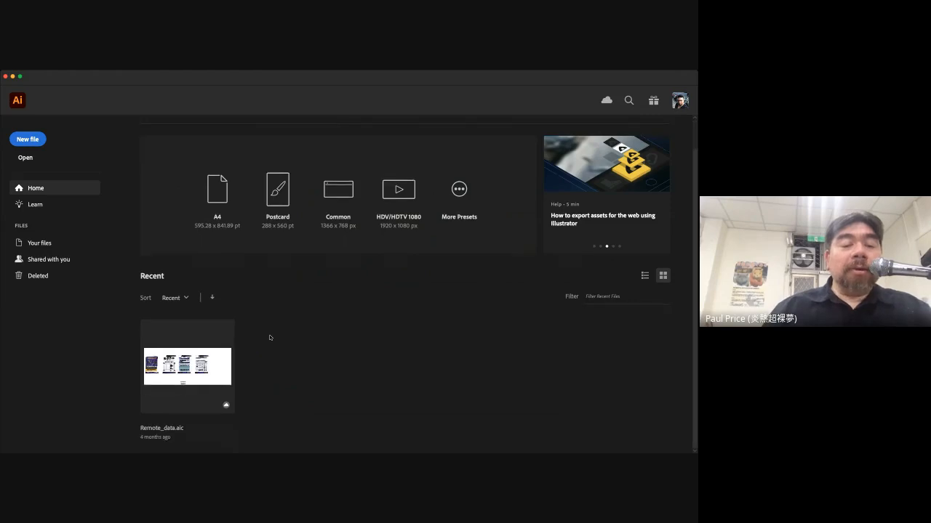
pyautogui.scroll(1, 270, 337)
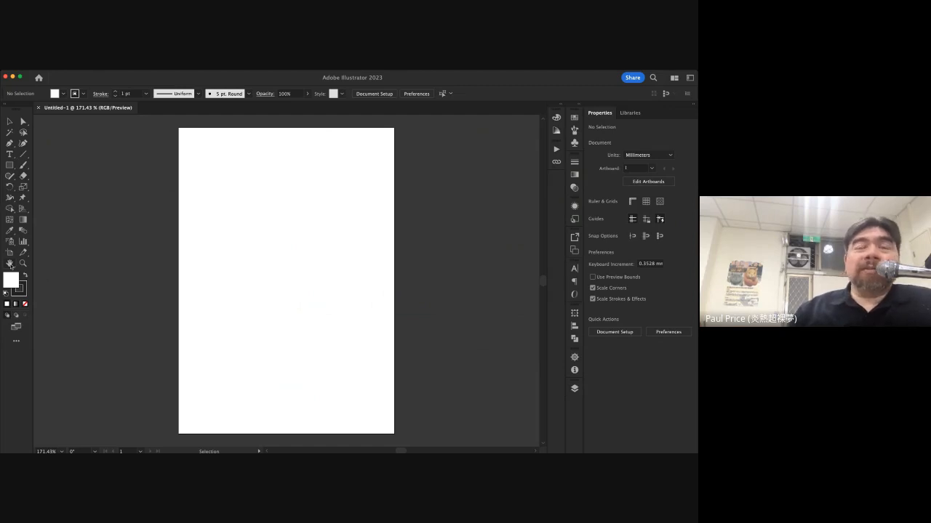
# Try shifting the artboard view with the Hand tool, alternating with Selection tool marquees over the empty page
pyautogui.click(10, 265)
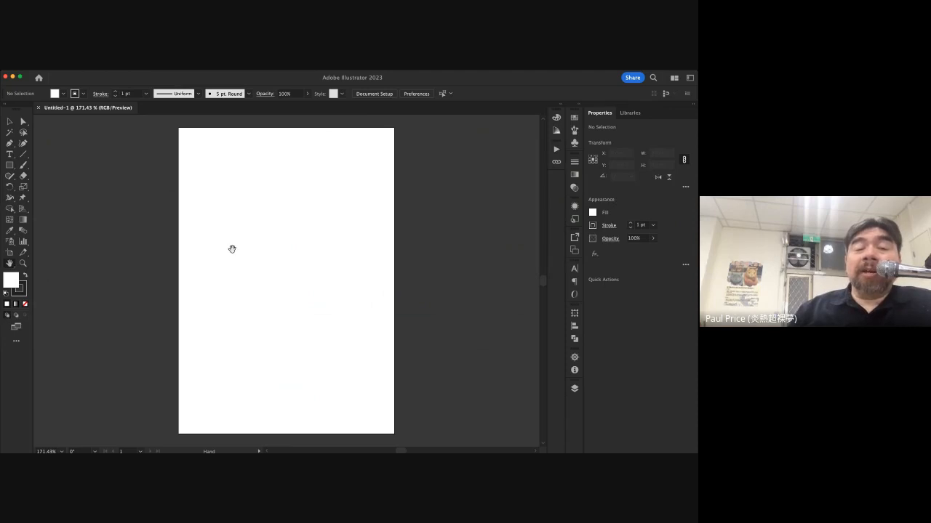
pyautogui.moveTo(266, 255); pyautogui.dragTo(286, 255)
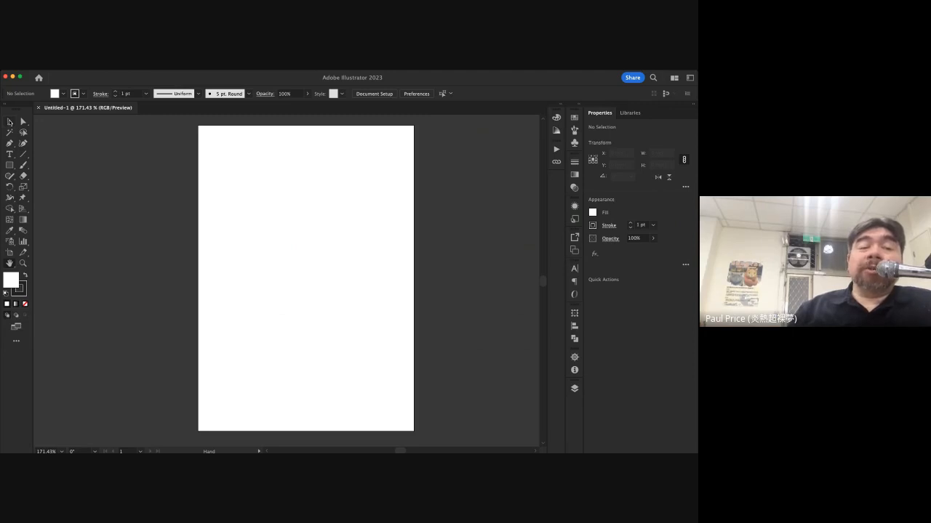
pyautogui.click(9, 122)
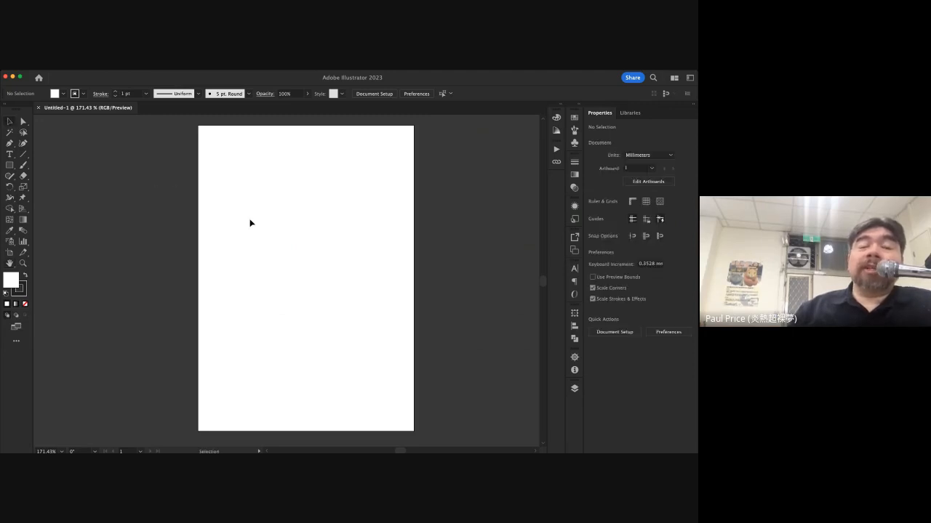
pyautogui.moveTo(225, 212); pyautogui.dragTo(320, 289)
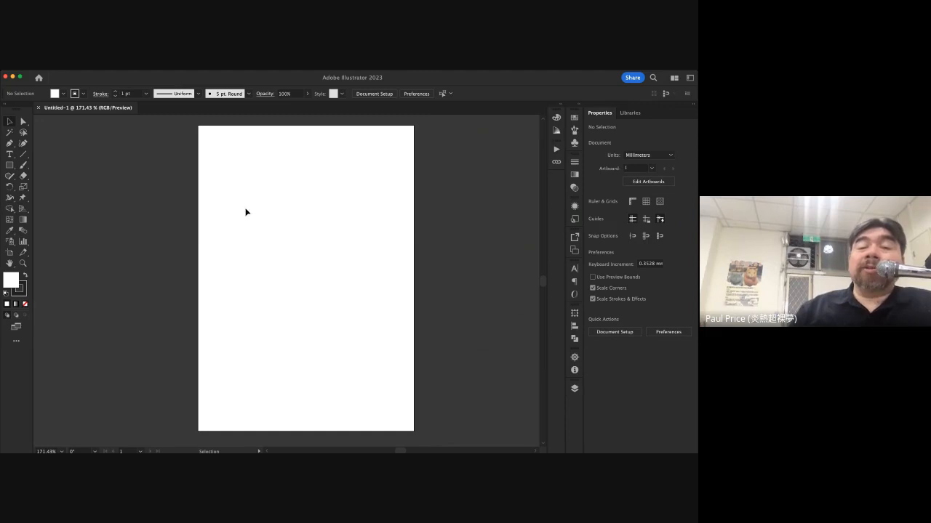
pyautogui.moveTo(244, 215); pyautogui.dragTo(386, 331)
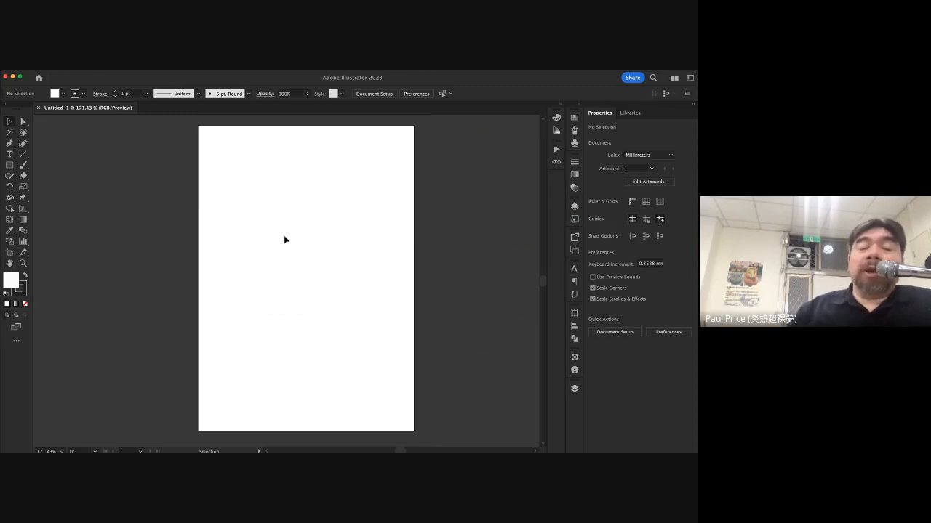
pyautogui.press('h')
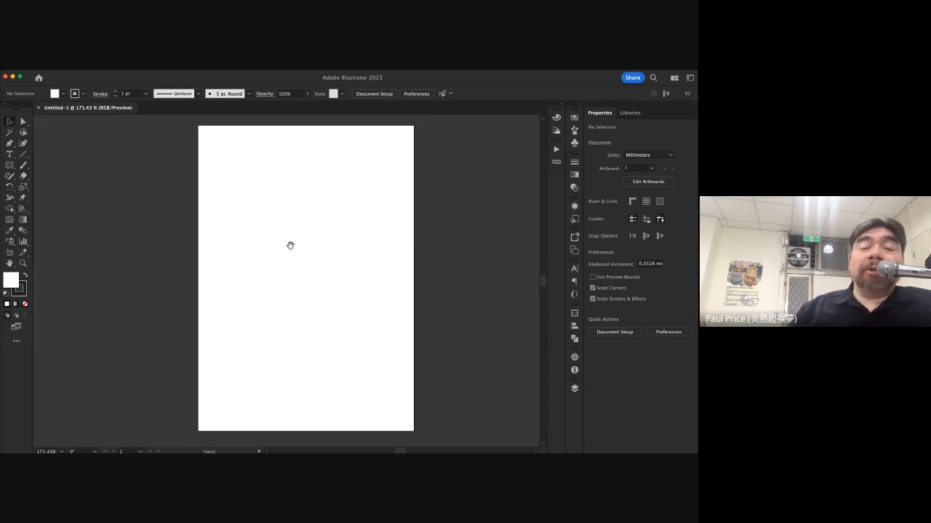
pyautogui.moveTo(272, 241)
pyautogui.mouseDown()
pyautogui.moveTo(255, 202)
pyautogui.moveTo(306, 260)
pyautogui.moveTo(204, 284)
pyautogui.moveTo(182, 183)
pyautogui.moveTo(291, 193)
pyautogui.moveTo(229, 241)
pyautogui.moveTo(328, 231)
pyautogui.moveTo(330, 208)
pyautogui.moveTo(247, 255)
pyautogui.moveTo(256, 240)
pyautogui.mouseUp()
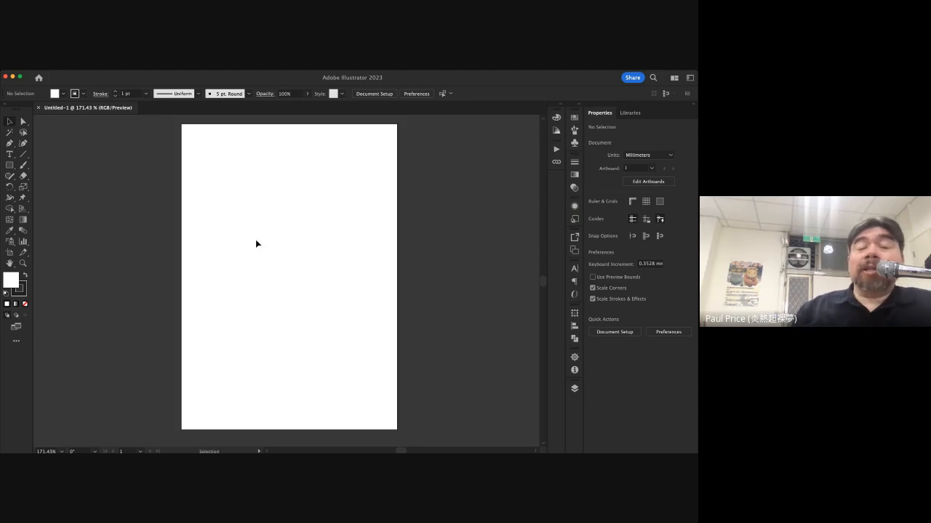
pyautogui.moveTo(241, 297); pyautogui.dragTo(253, 172)
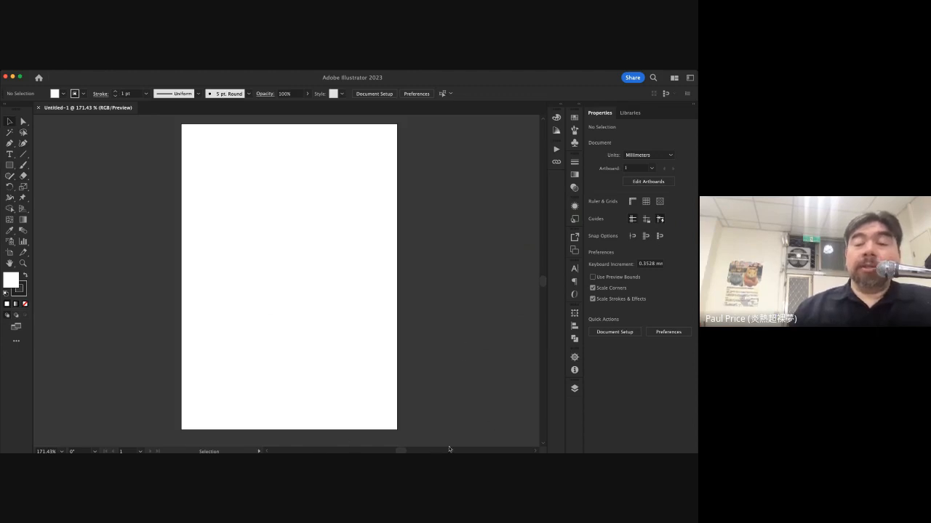
# Place the image kumamon.jpg as a linked file and move it to about the middle of the artboard
pyautogui.click(515, 441)
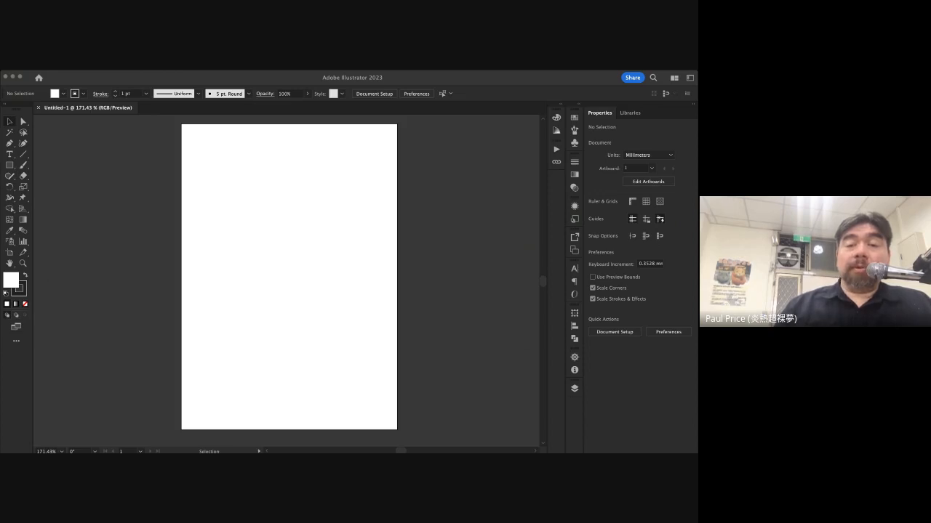
pyautogui.click(60, 181)
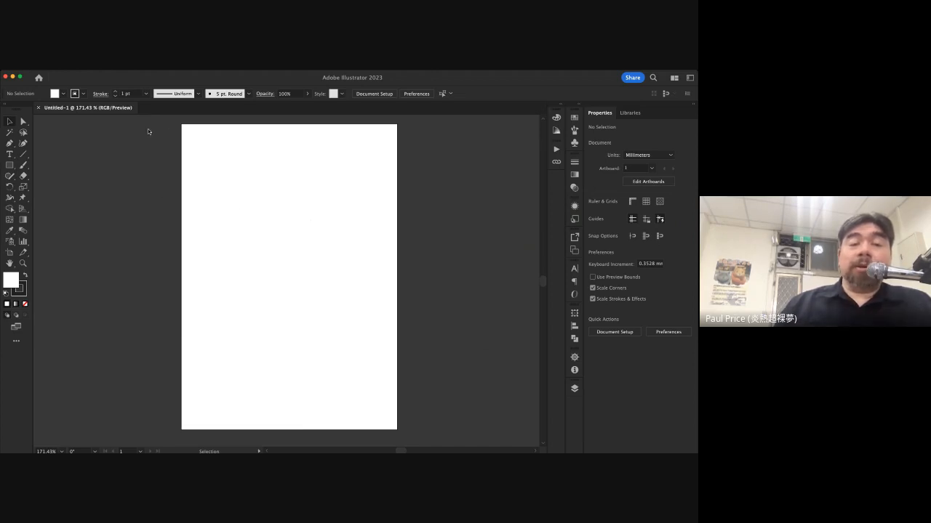
pyautogui.click(549, 408)
pyautogui.click(262, 170)
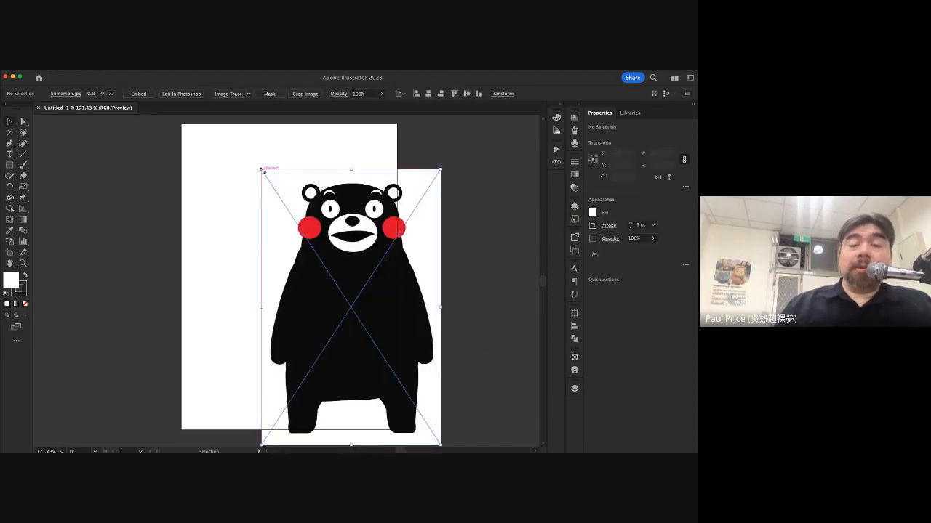
pyautogui.moveTo(364, 203); pyautogui.dragTo(312, 180)
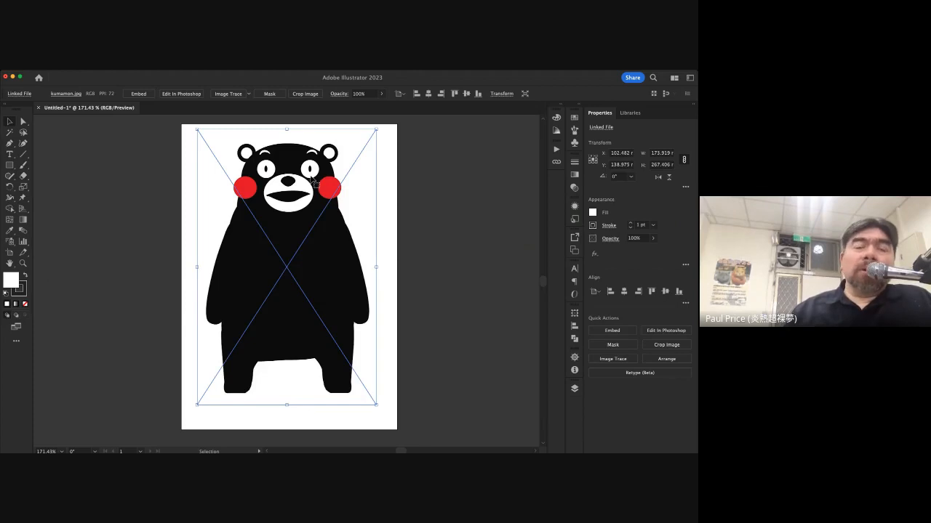
pyautogui.click(384, 193)
pyautogui.click(296, 199)
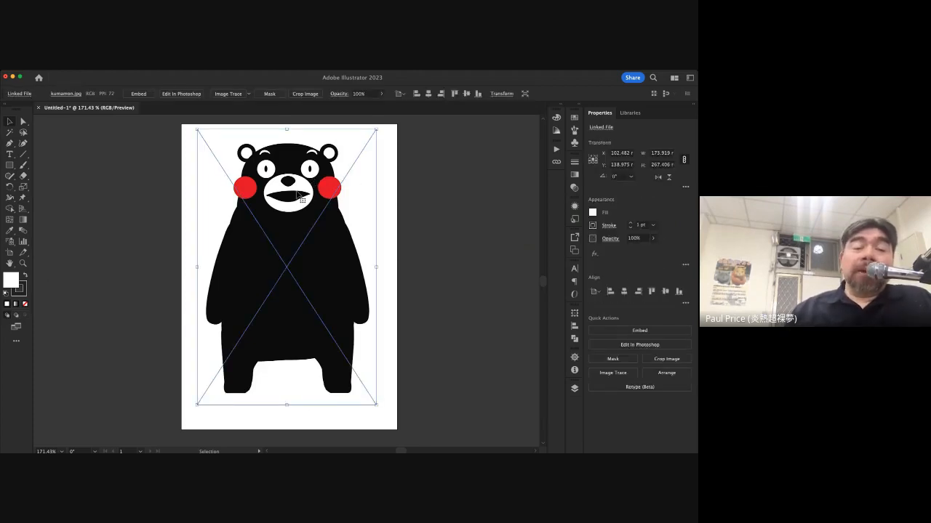
# Examine the pixels at close range along the bear's neck outline and the lower edge of its red cheek
pyautogui.click(23, 264)
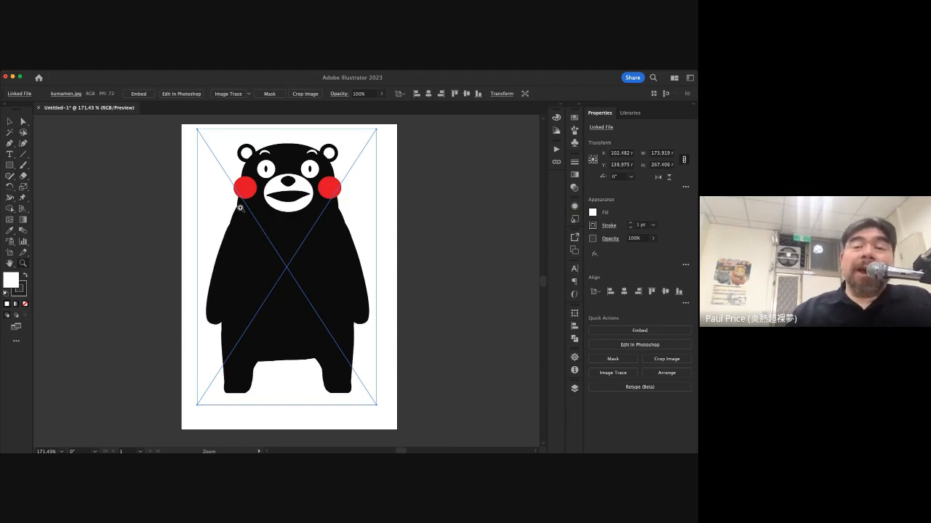
pyautogui.moveTo(228, 207); pyautogui.dragTo(338, 261)
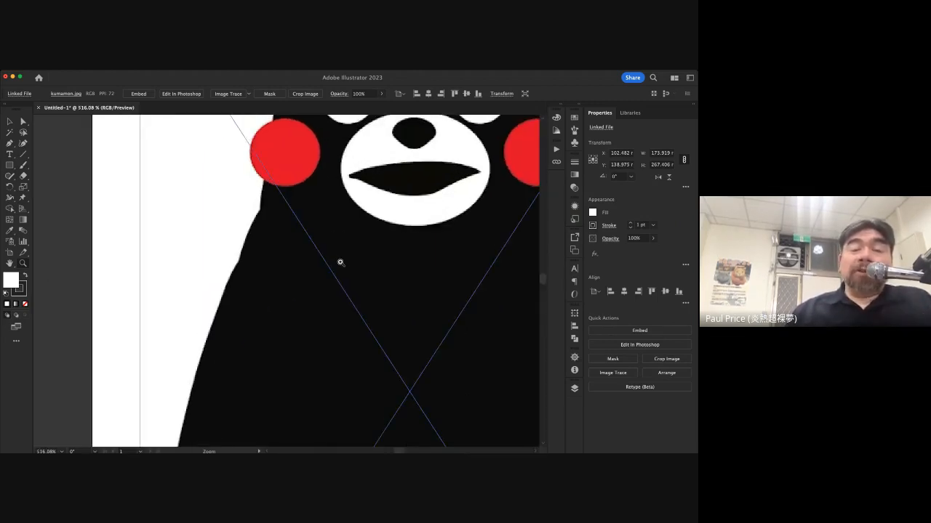
pyautogui.moveTo(264, 196); pyautogui.dragTo(403, 247)
pyautogui.moveTo(231, 197); pyautogui.dragTo(328, 241)
pyautogui.moveTo(253, 199); pyautogui.dragTo(332, 236)
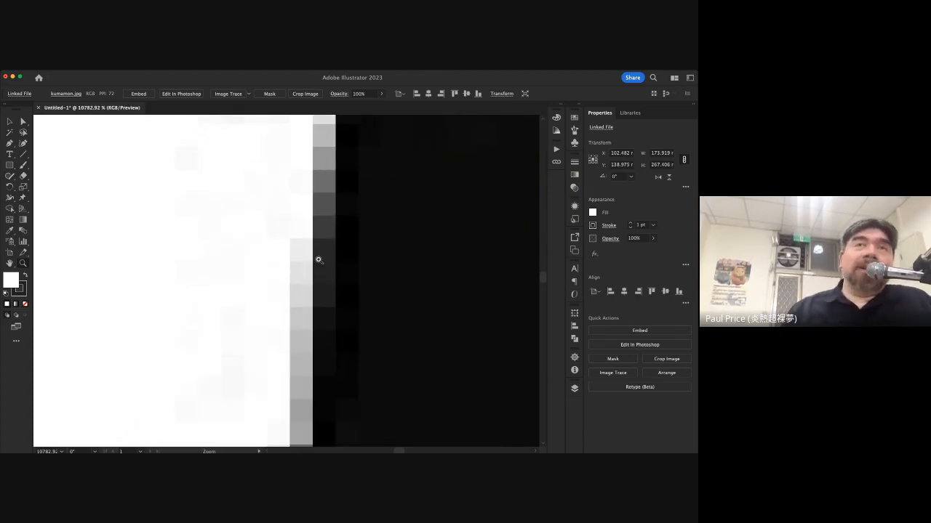
pyautogui.moveTo(372, 240); pyautogui.dragTo(255, 234)
pyautogui.moveTo(401, 255); pyautogui.dragTo(228, 266)
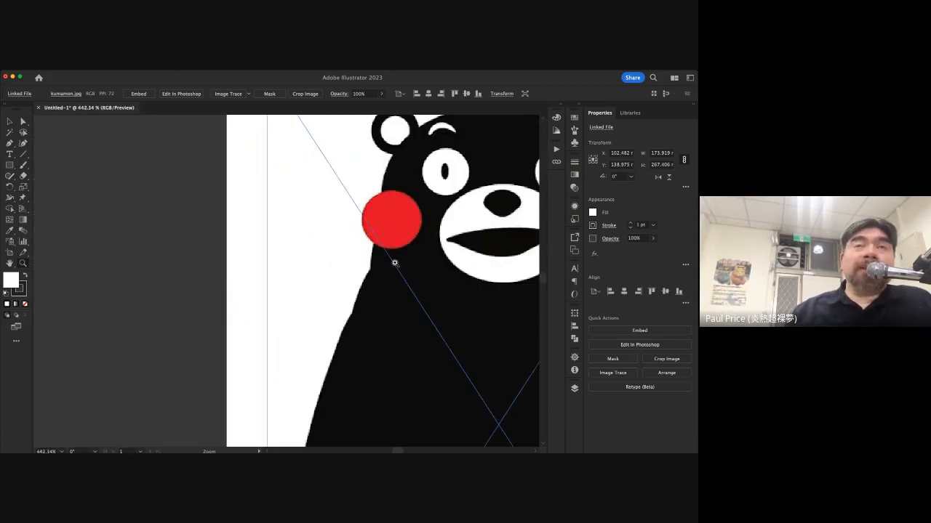
pyautogui.moveTo(422, 270); pyautogui.dragTo(509, 269)
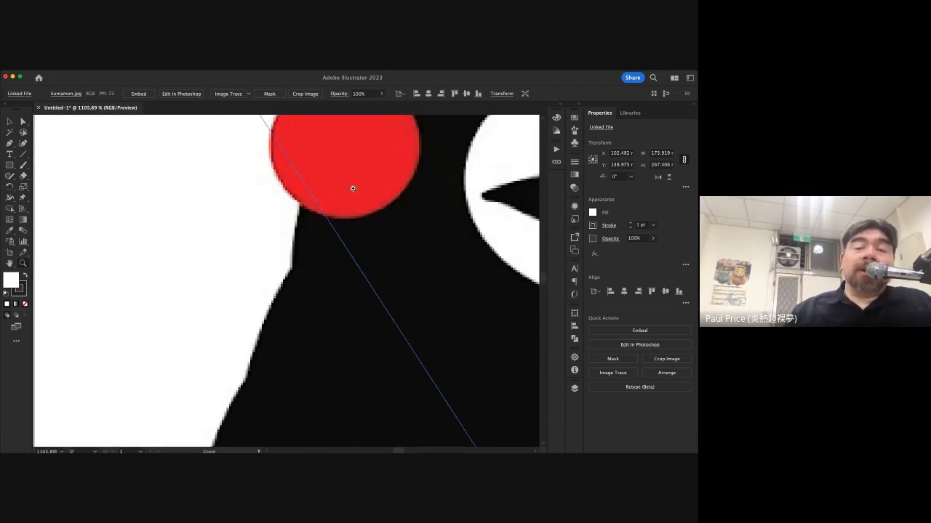
pyautogui.moveTo(353, 189); pyautogui.dragTo(415, 254)
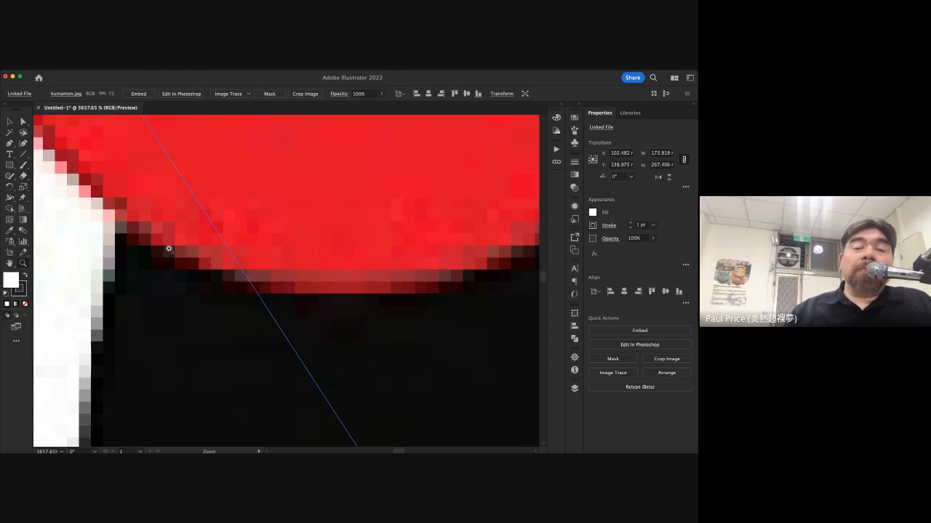
pyautogui.moveTo(202, 256); pyautogui.dragTo(247, 262)
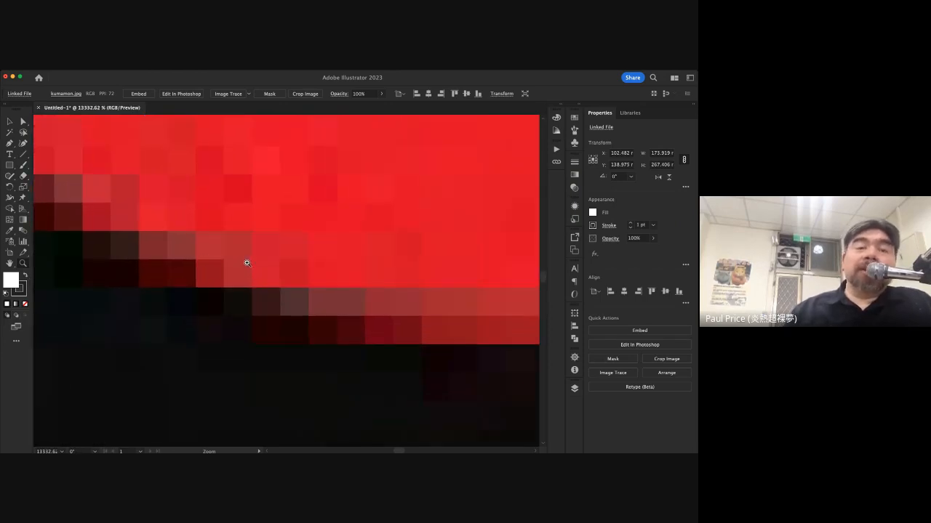
pyautogui.moveTo(246, 262); pyautogui.dragTo(204, 261)
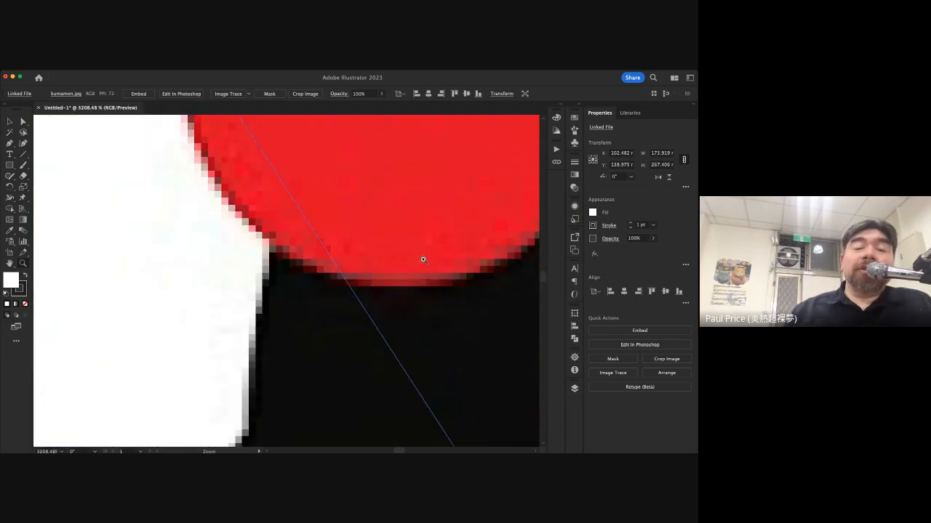
pyautogui.moveTo(421, 260); pyautogui.dragTo(255, 259)
pyautogui.moveTo(446, 259); pyautogui.dragTo(320, 262)
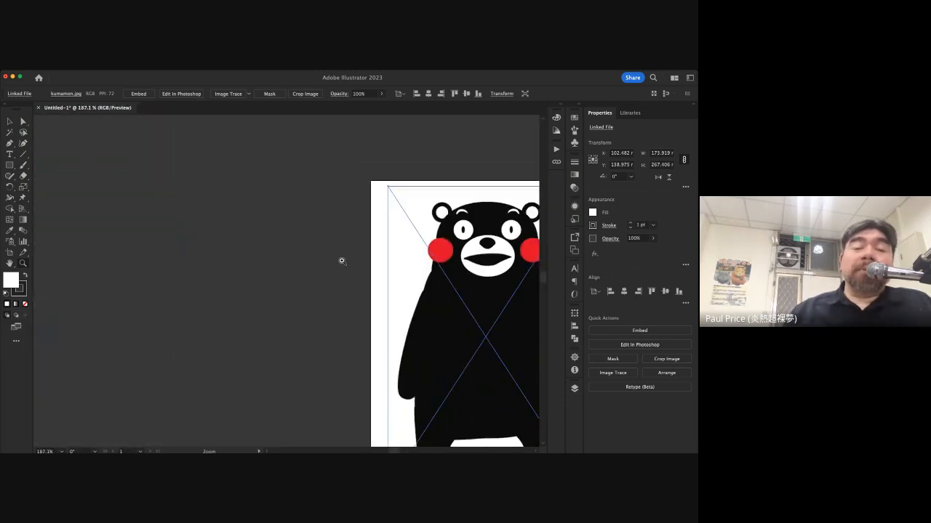
# Move the bear image off the artboard and into the empty canvas area just to its left
pyautogui.click(7, 121)
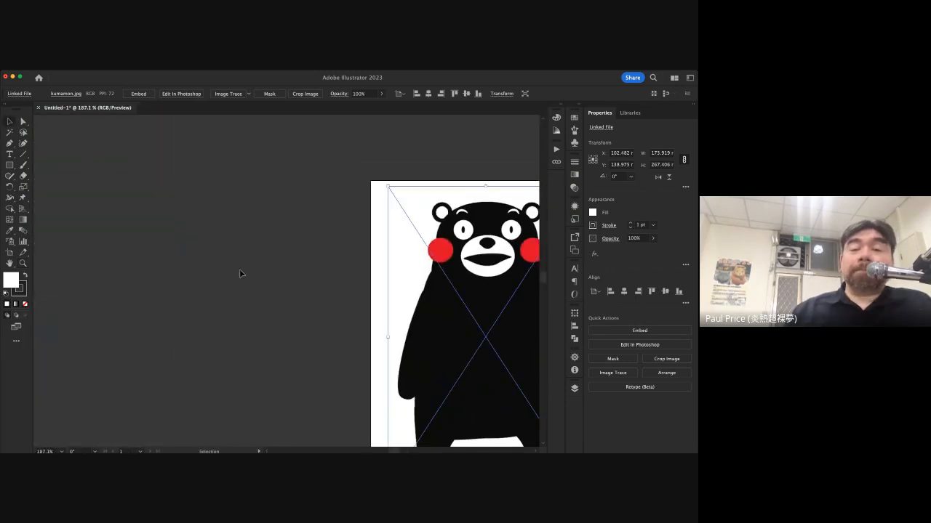
pyautogui.hscroll(5, 352, 254)
pyautogui.scroll(-2, 352, 253)
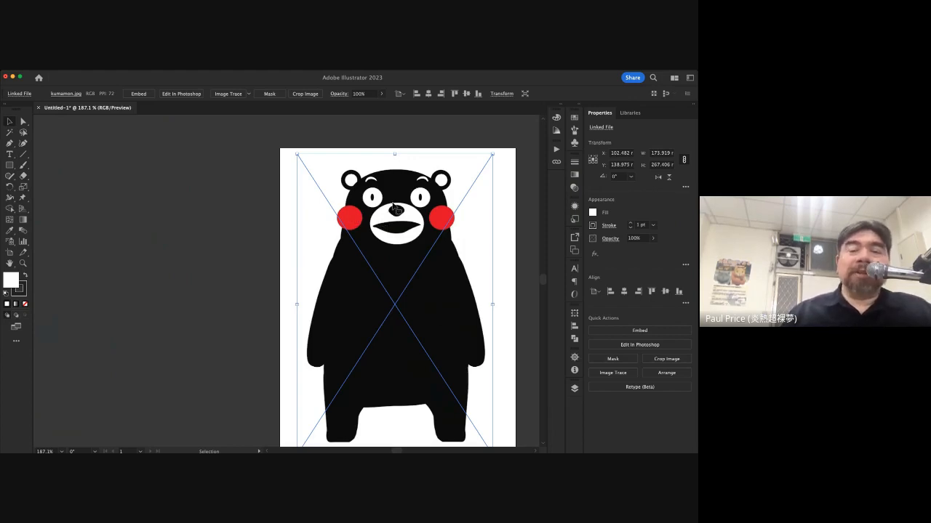
pyautogui.moveTo(380, 206); pyautogui.dragTo(162, 203)
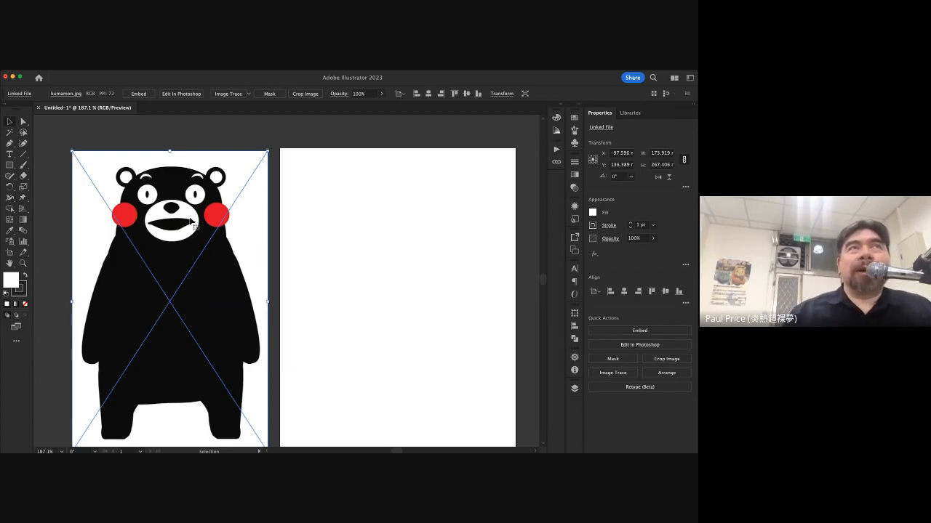
# Examine the bear image side by side with the blank artboard
pyautogui.click(23, 265)
pyautogui.moveTo(124, 208); pyautogui.dragTo(261, 227)
pyautogui.moveTo(60, 193); pyautogui.dragTo(239, 264)
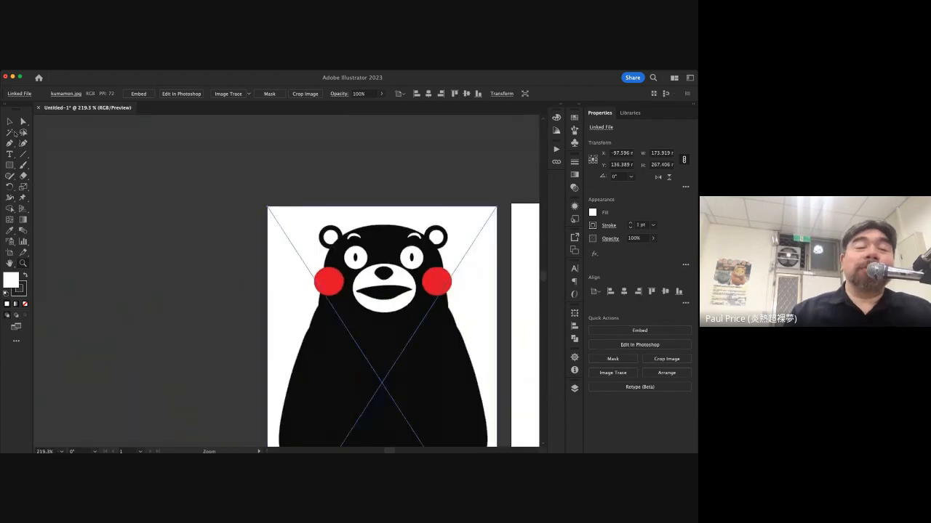
pyautogui.click(9, 120)
pyautogui.hscroll(5, 349, 280)
pyautogui.scroll(-3, 349, 280)
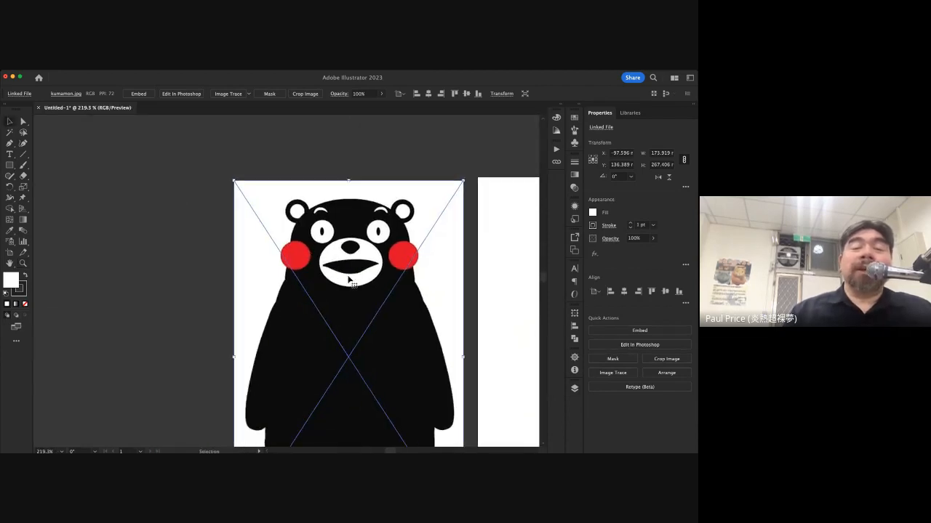
pyautogui.hscroll(3, 348, 280)
pyautogui.scroll(1, 348, 280)
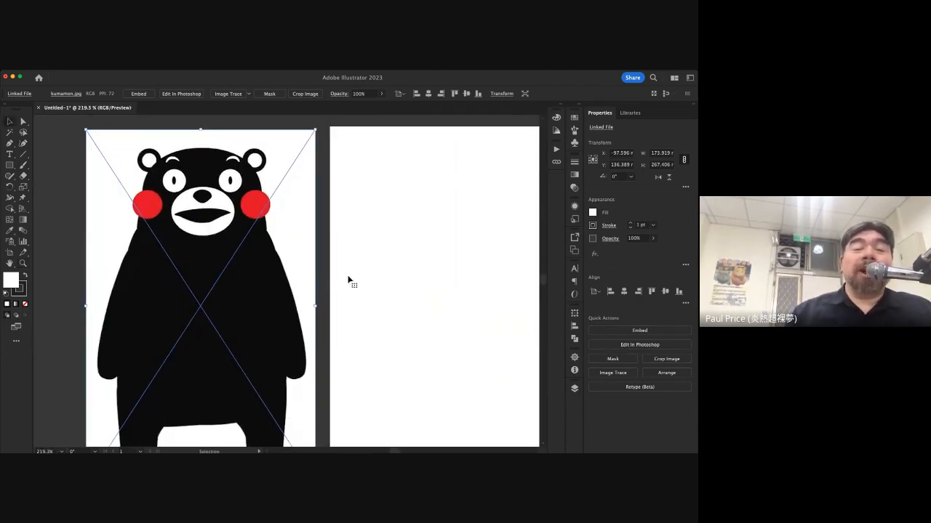
pyautogui.click(80, 179)
pyautogui.click(117, 179)
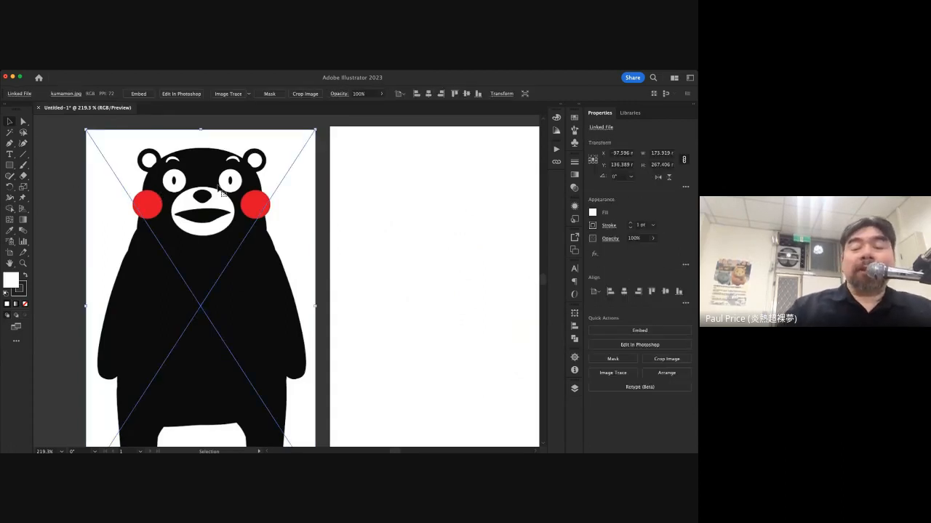
pyautogui.hscroll(5, 301, 200)
pyautogui.scroll(-1, 301, 200)
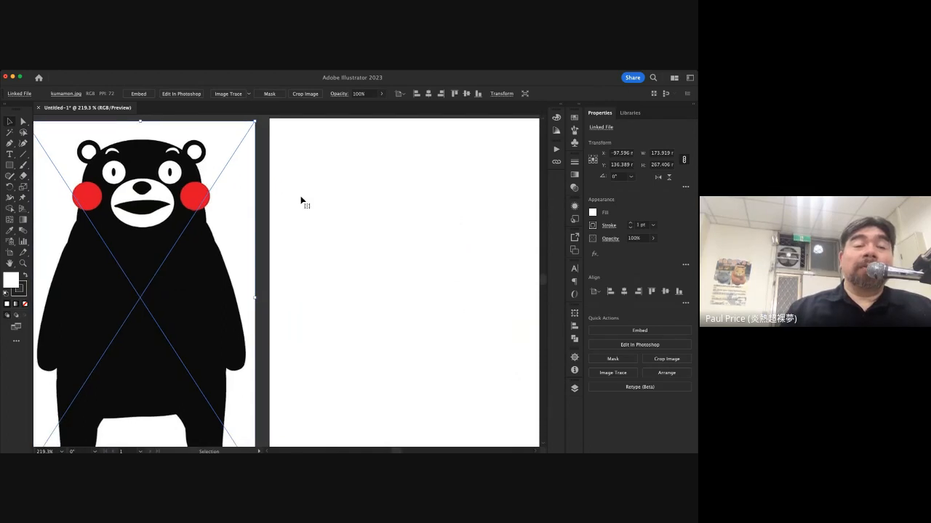
# Draw a rectangle about 92 by 55 mm in the artboard's upper half and fill it with red sampled from the bear's cheek
pyautogui.press('m')
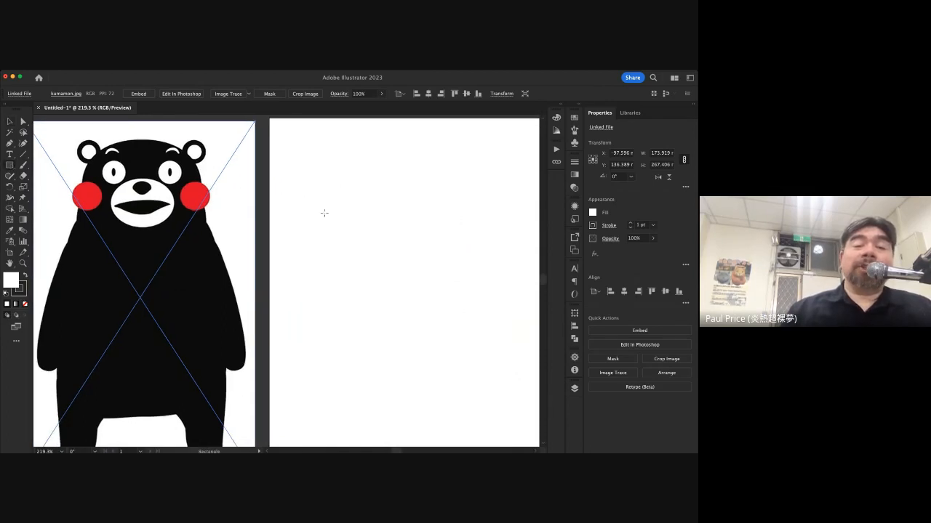
pyautogui.moveTo(322, 201); pyautogui.dragTo(443, 273)
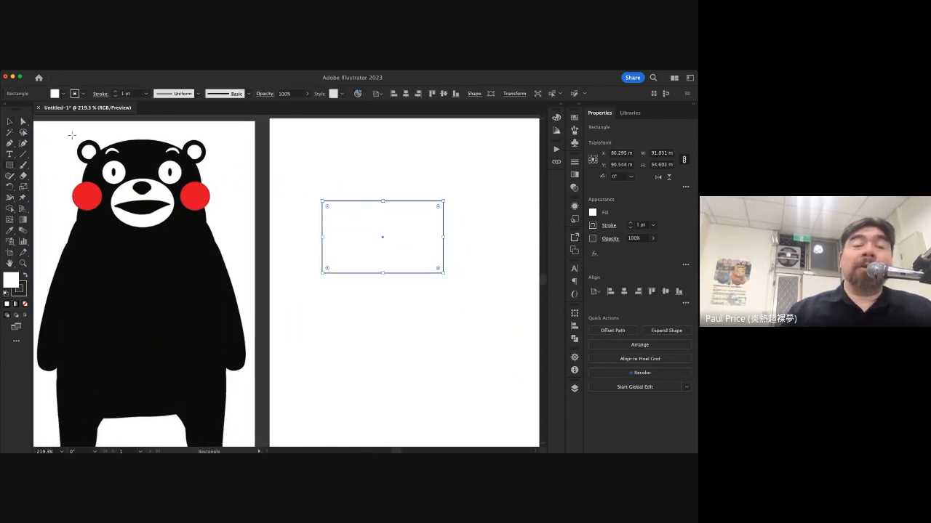
pyautogui.press('v')
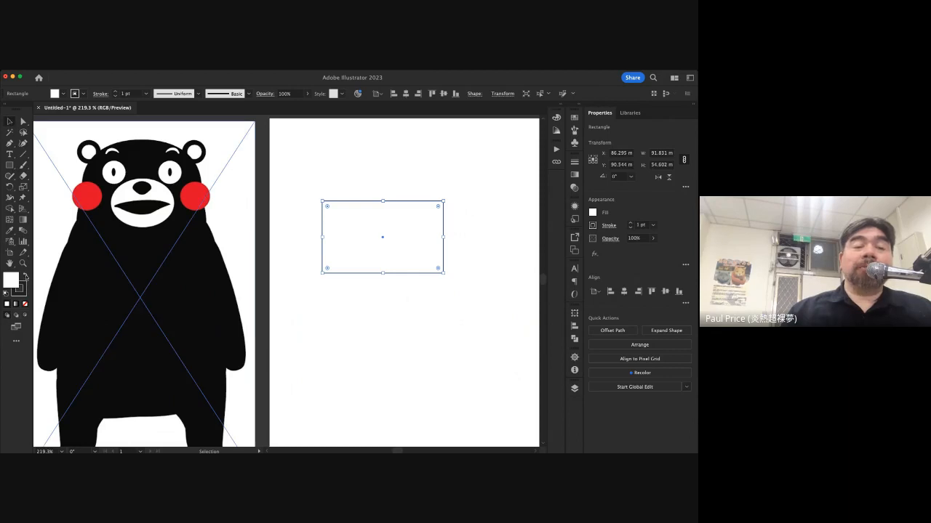
pyautogui.click(25, 276)
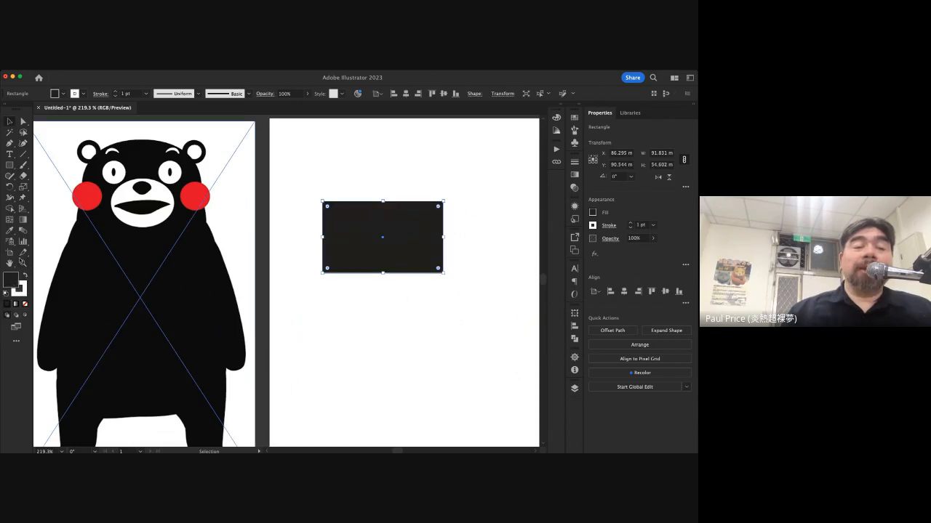
pyautogui.press('i')
pyautogui.click(85, 195)
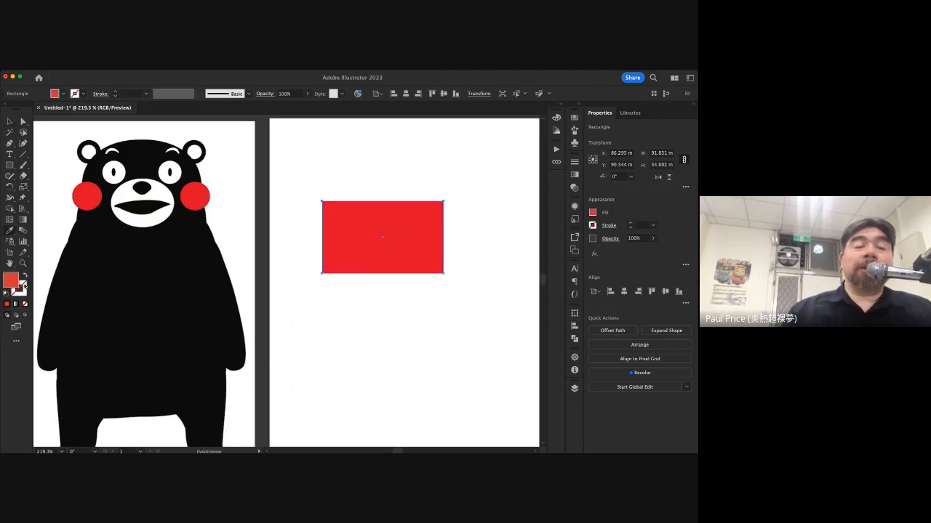
# Examine the red rectangle's upper-left corner at increasing magnification, up to 64000%
pyautogui.click(22, 263)
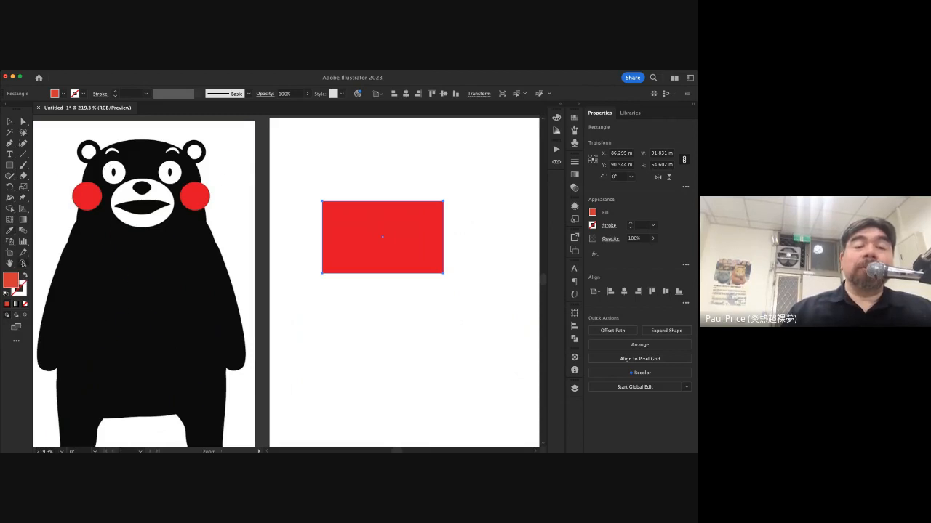
pyautogui.moveTo(301, 190); pyautogui.dragTo(404, 251)
pyautogui.hscroll(4, 405, 266)
pyautogui.click(231, 192)
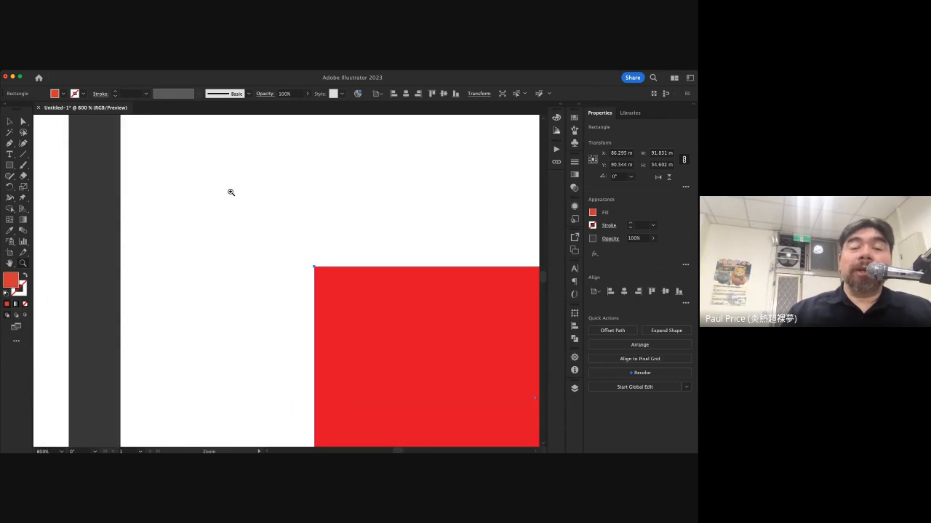
pyautogui.moveTo(327, 244); pyautogui.dragTo(394, 301)
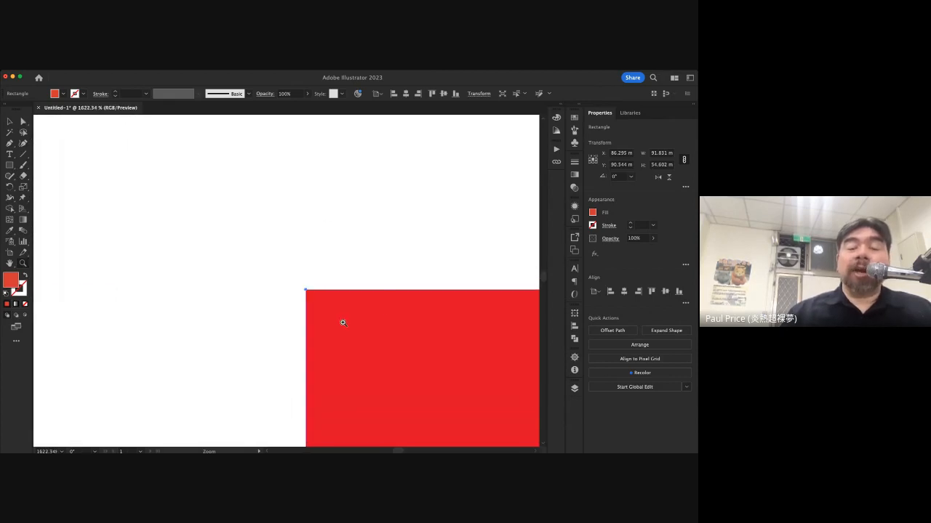
pyautogui.hscroll(3, 344, 322)
pyautogui.moveTo(229, 231); pyautogui.dragTo(332, 287)
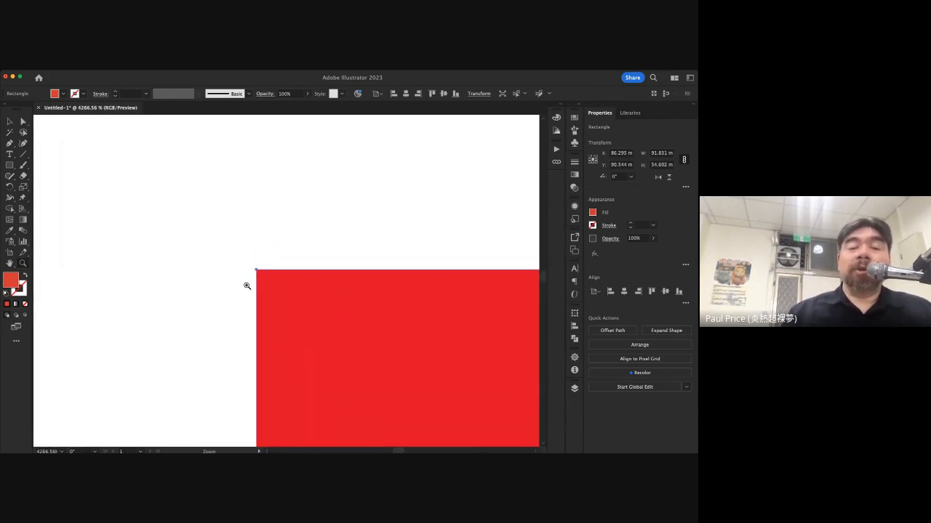
pyautogui.moveTo(247, 286); pyautogui.dragTo(374, 336)
pyautogui.click(368, 268)
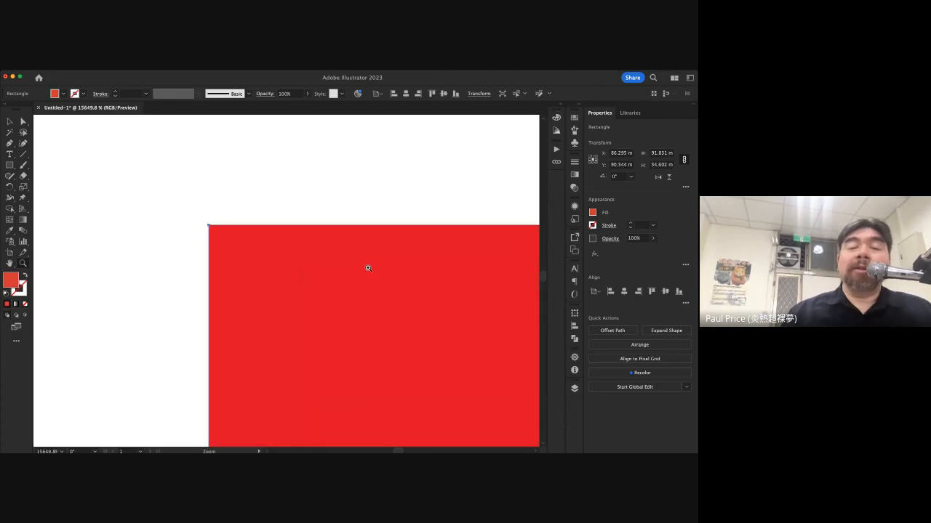
pyautogui.moveTo(204, 208); pyautogui.dragTo(326, 243)
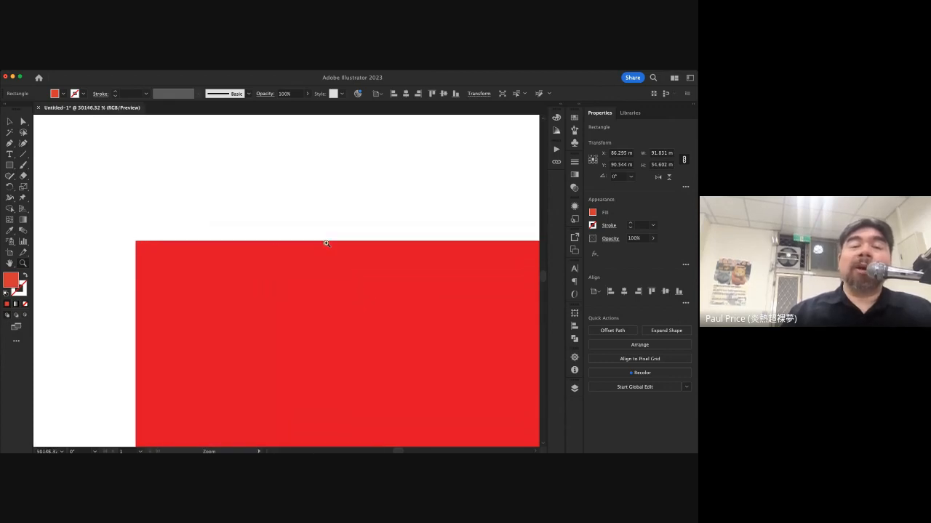
pyautogui.click(101, 238)
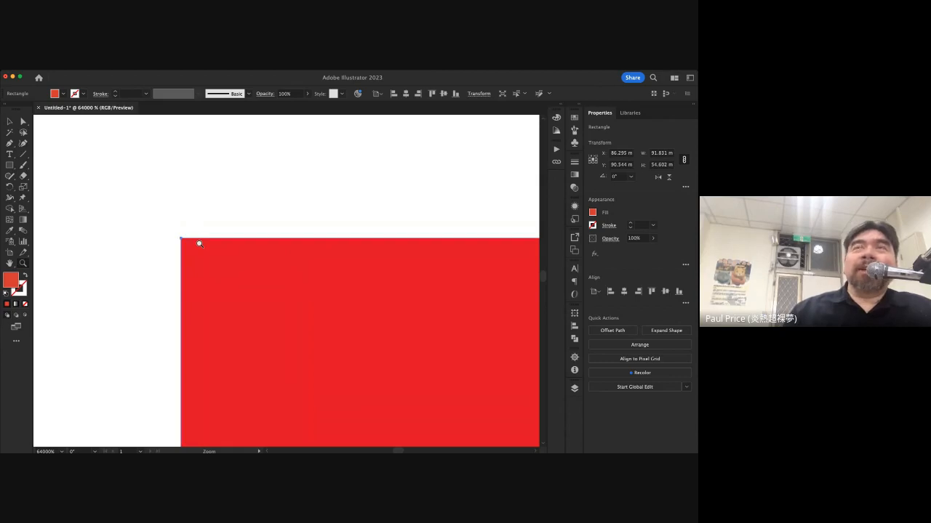
# Compare the rectangle's edge sharpness at extreme and lower magnifications, ending with the bear image and the rectangle both in view
pyautogui.keyDown('alt'); pyautogui.click(262, 257); pyautogui.keyUp('alt')
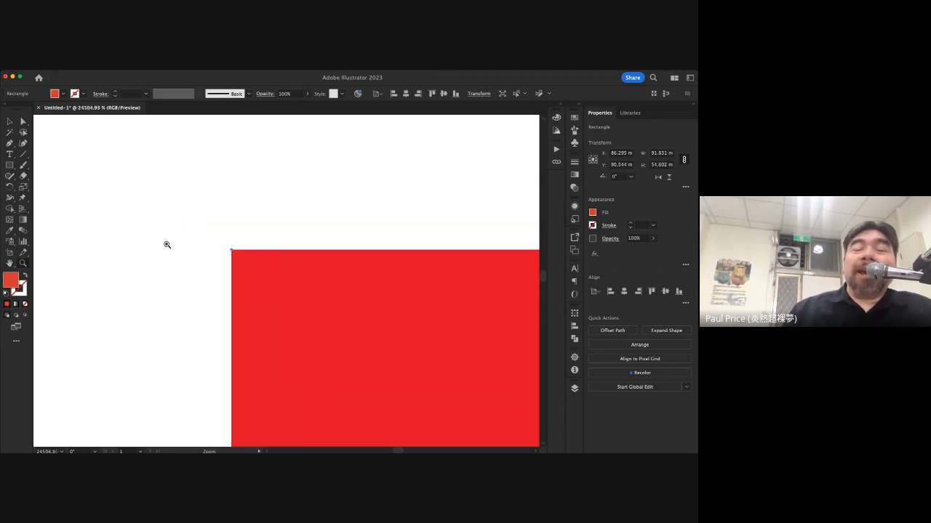
pyautogui.click(360, 308)
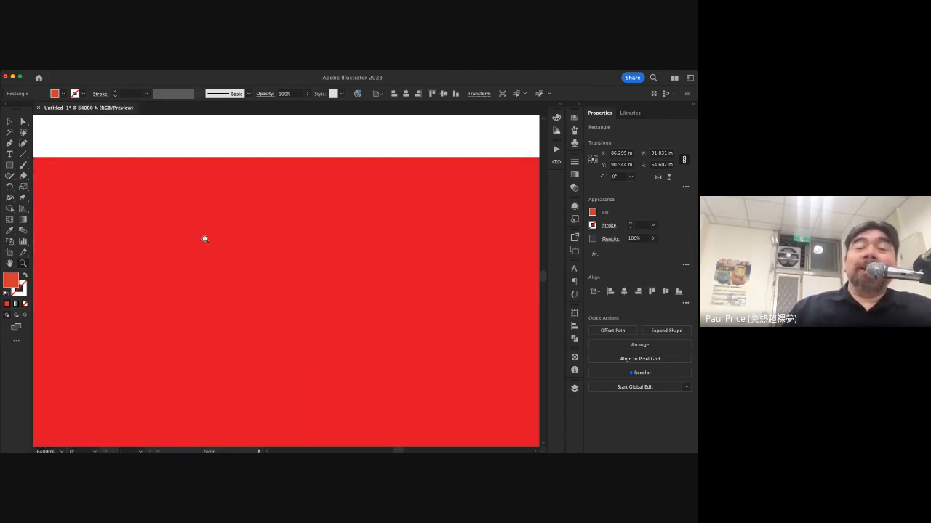
pyautogui.moveTo(205, 239); pyautogui.dragTo(99, 261)
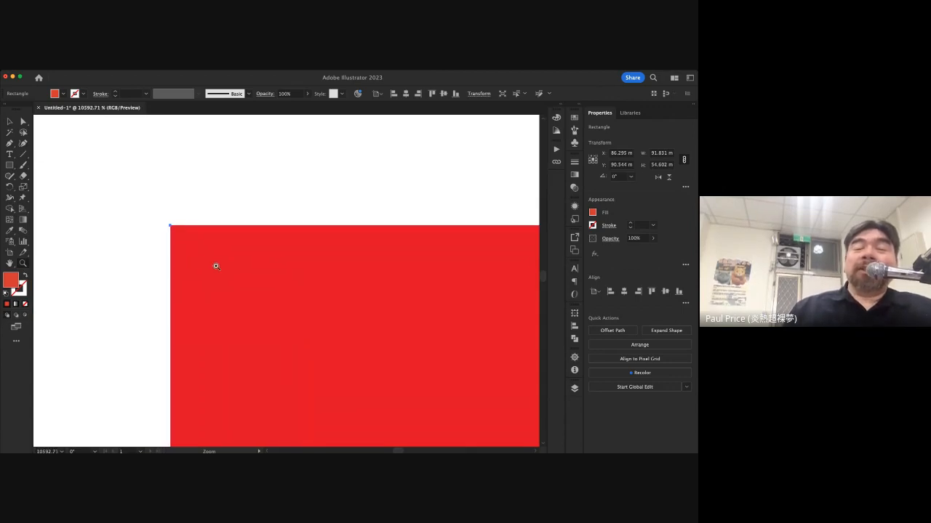
pyautogui.moveTo(216, 268); pyautogui.dragTo(157, 285)
pyautogui.moveTo(315, 305); pyautogui.dragTo(268, 312)
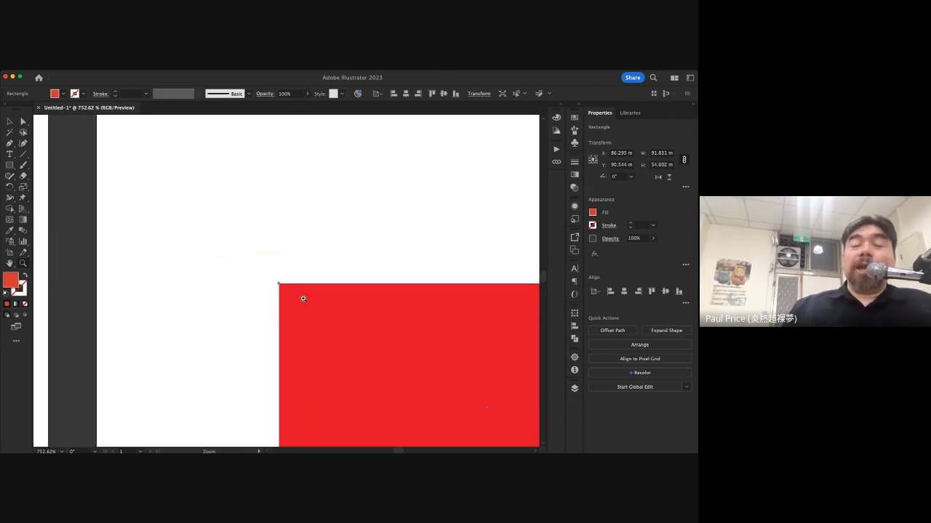
pyautogui.moveTo(309, 297); pyautogui.dragTo(263, 300)
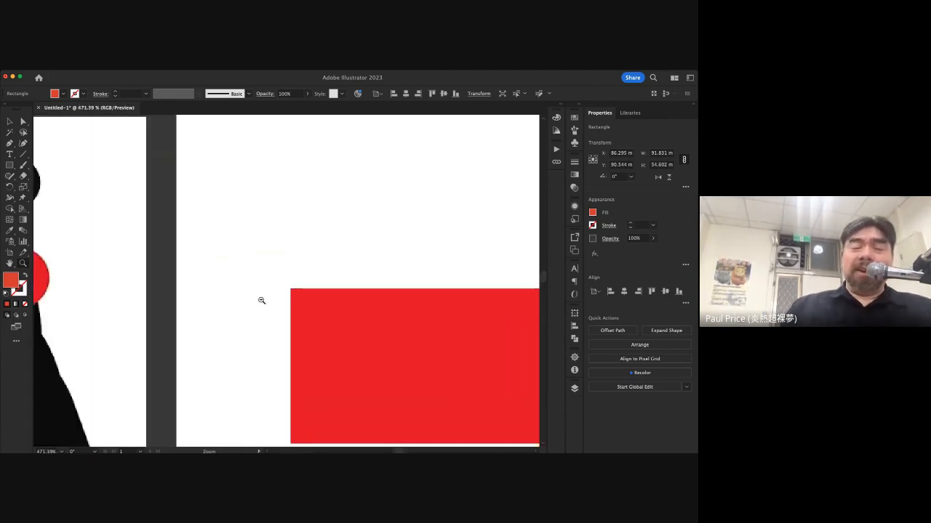
pyautogui.moveTo(355, 319); pyautogui.dragTo(249, 320)
pyautogui.moveTo(359, 339); pyautogui.dragTo(348, 340)
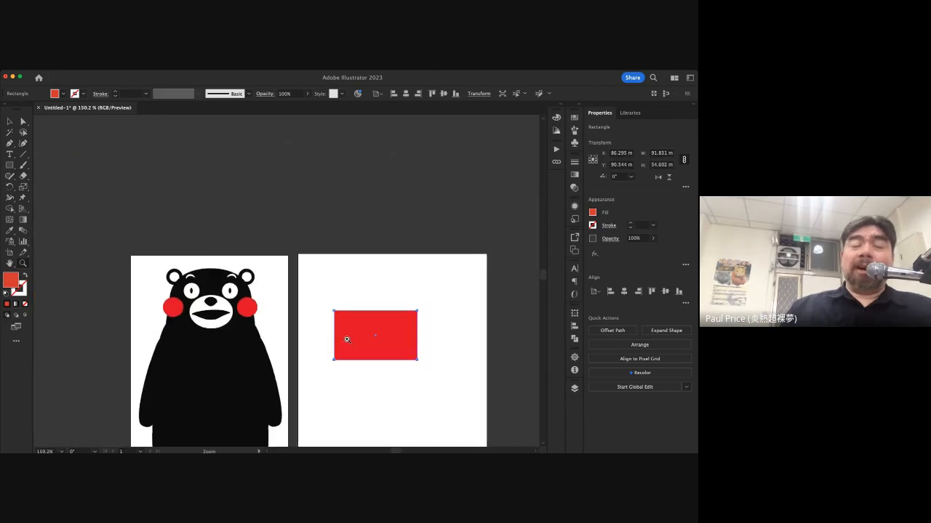
# Delete the red rectangle from the artboard
pyautogui.click(10, 122)
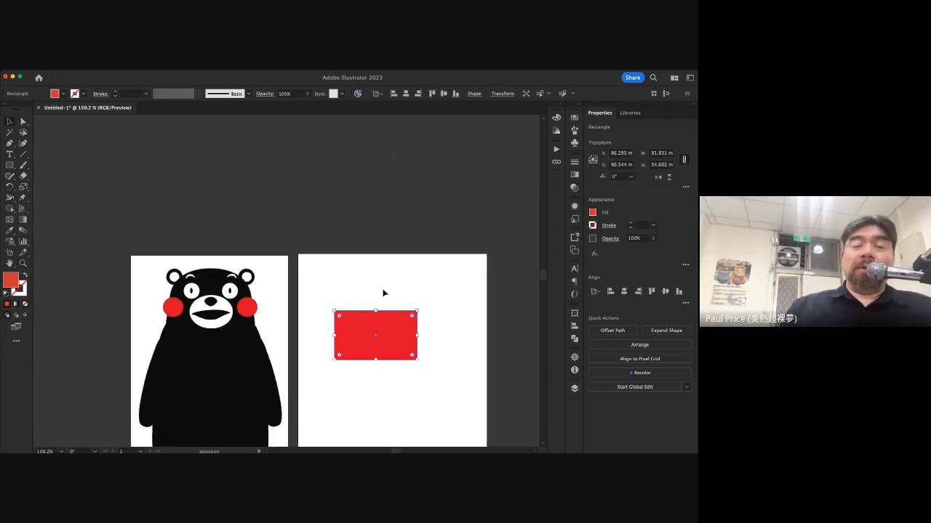
pyautogui.click(323, 337)
pyautogui.scroll(-5, 323, 338)
pyautogui.hscroll(5, 324, 337)
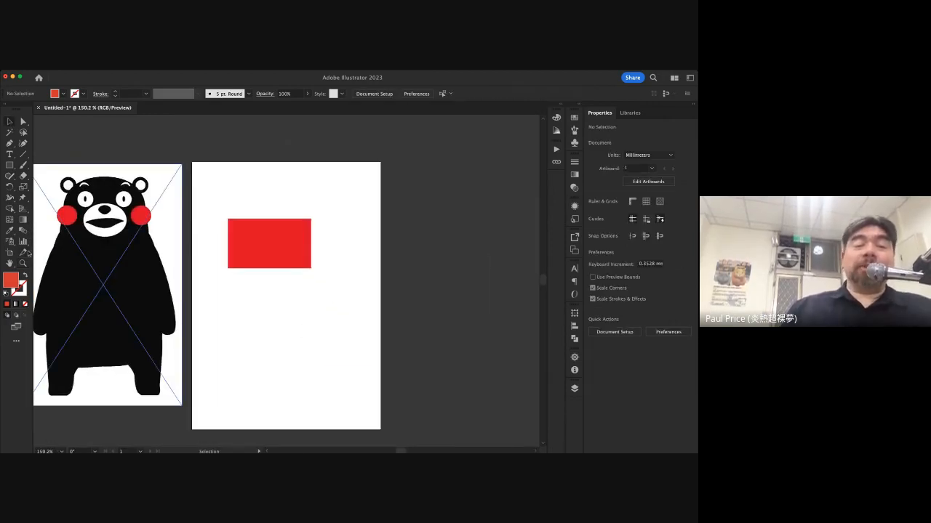
pyautogui.press('z')
pyautogui.moveTo(212, 219); pyautogui.dragTo(276, 240)
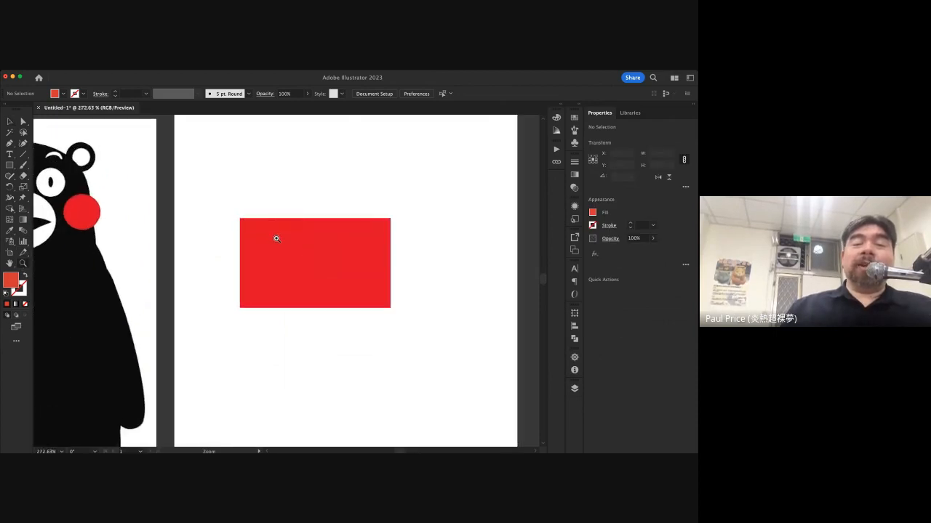
pyautogui.press('v')
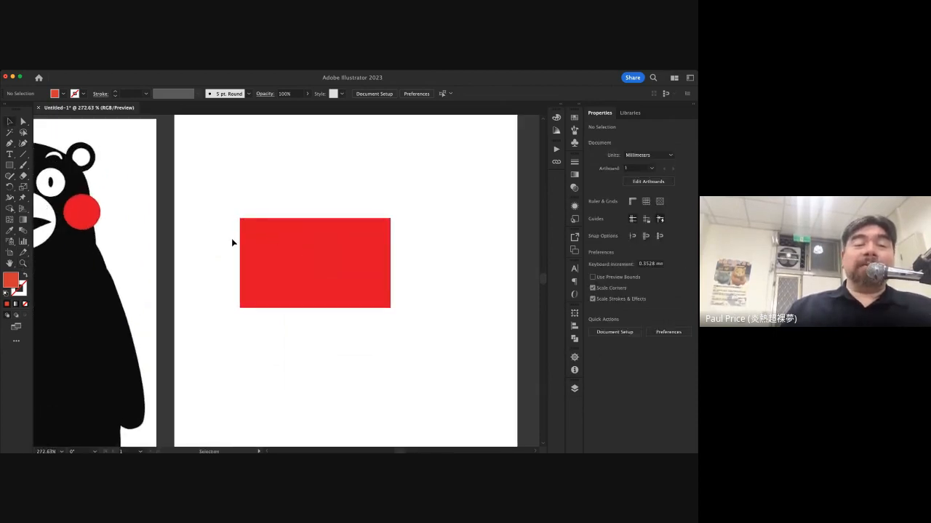
pyautogui.hscroll(-1, 223, 231)
pyautogui.hscroll(-5, 223, 231)
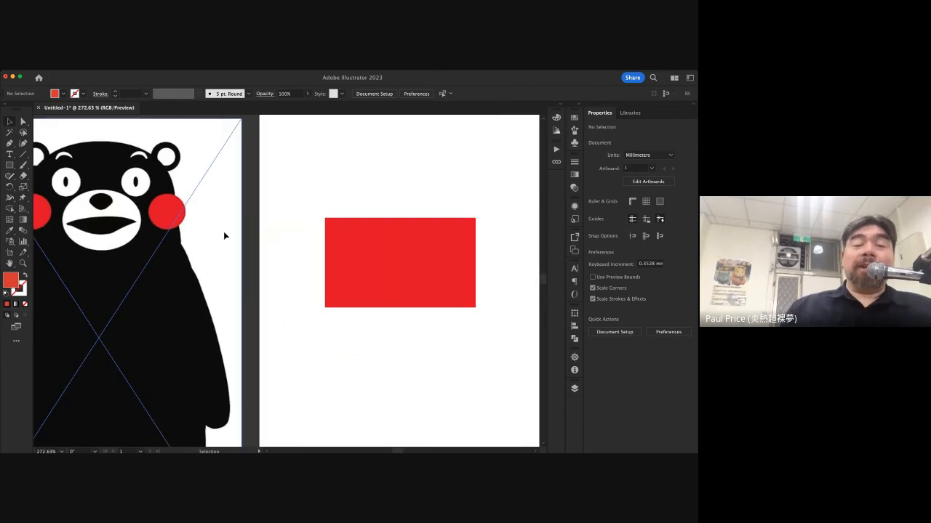
pyautogui.click(365, 238)
pyautogui.press('Delete')
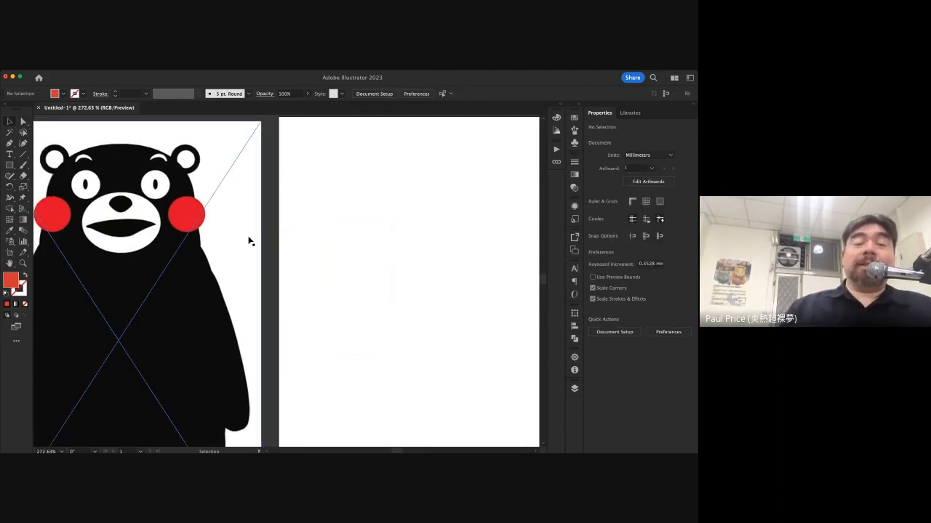
# Move the bear image farther left of the artboard, to about X -134 mm and Y 148.5 mm
pyautogui.hscroll(-6, 247, 240)
pyautogui.moveTo(319, 215); pyautogui.dragTo(259, 234)
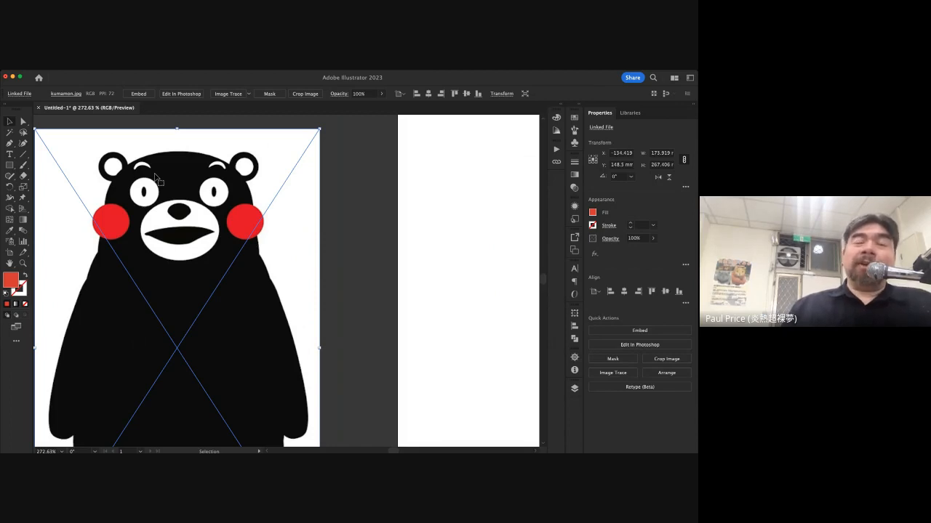
# Draw a red rectangle about 45 by 33 mm in the upper-left part of the blank artboard
pyautogui.hscroll(10, 154, 178)
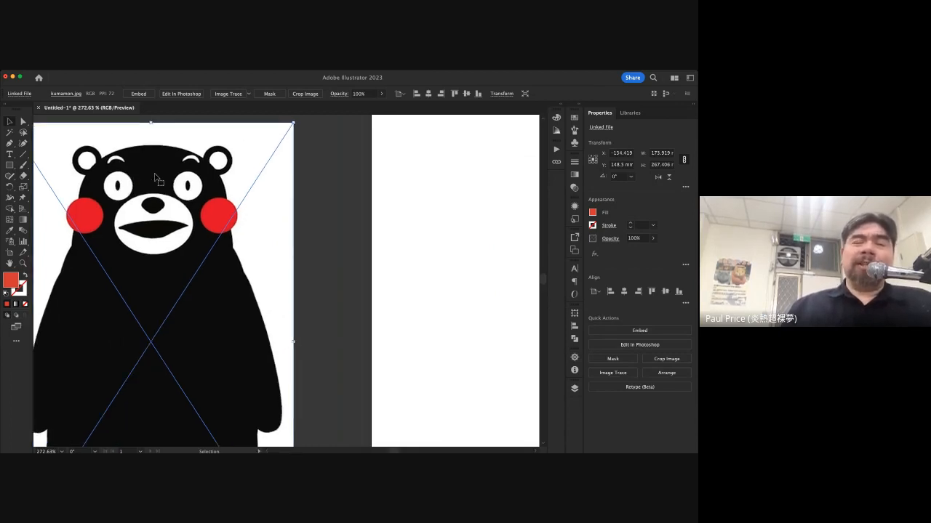
pyautogui.hscroll(3, 155, 178)
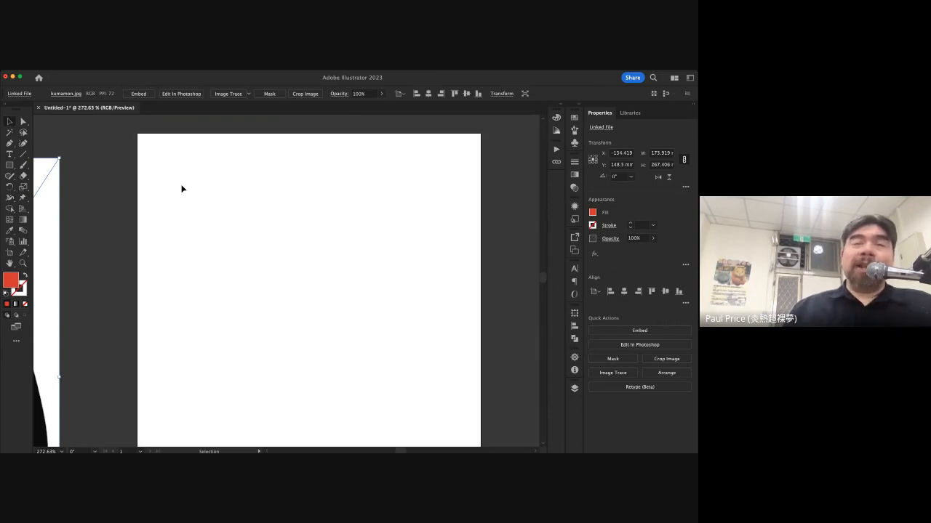
pyautogui.hscroll(1, 182, 189)
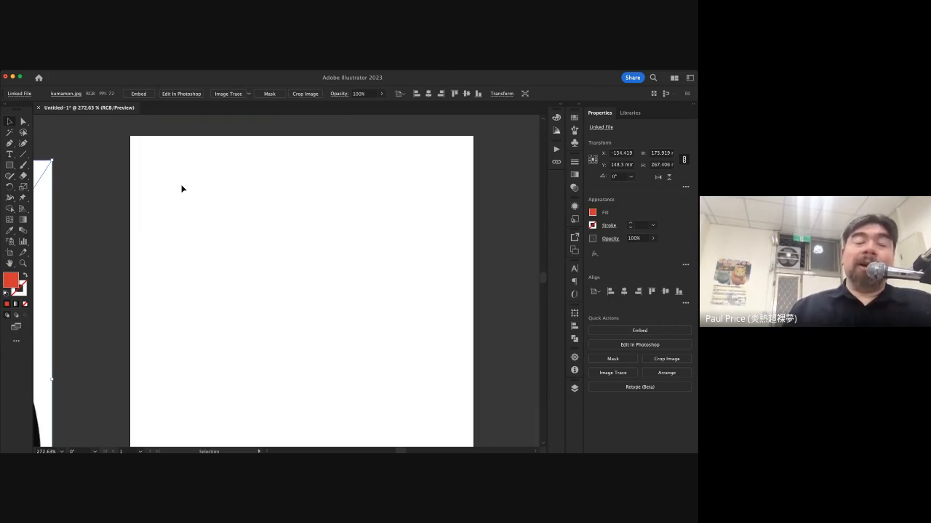
pyautogui.scroll(-1, 173, 189)
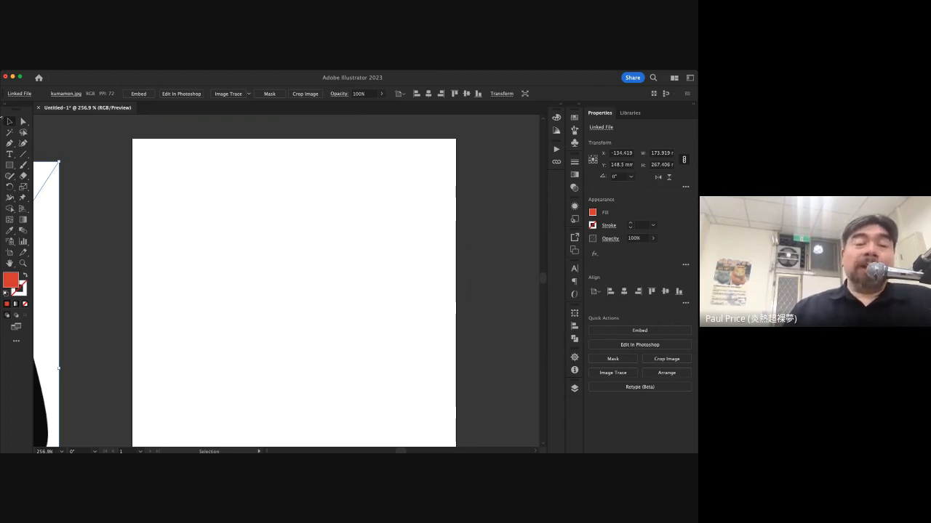
pyautogui.click(10, 166)
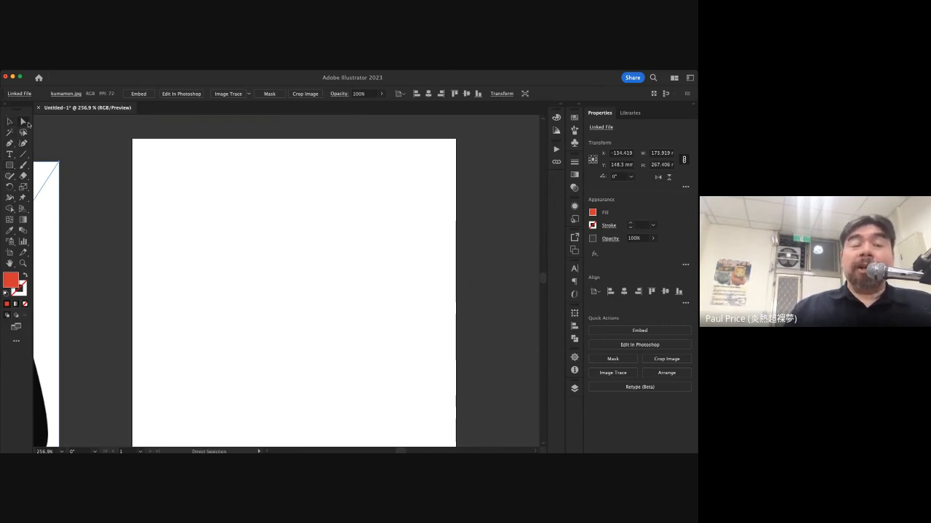
pyautogui.click(9, 165)
pyautogui.moveTo(177, 210); pyautogui.dragTo(246, 191)
pyautogui.press('v')
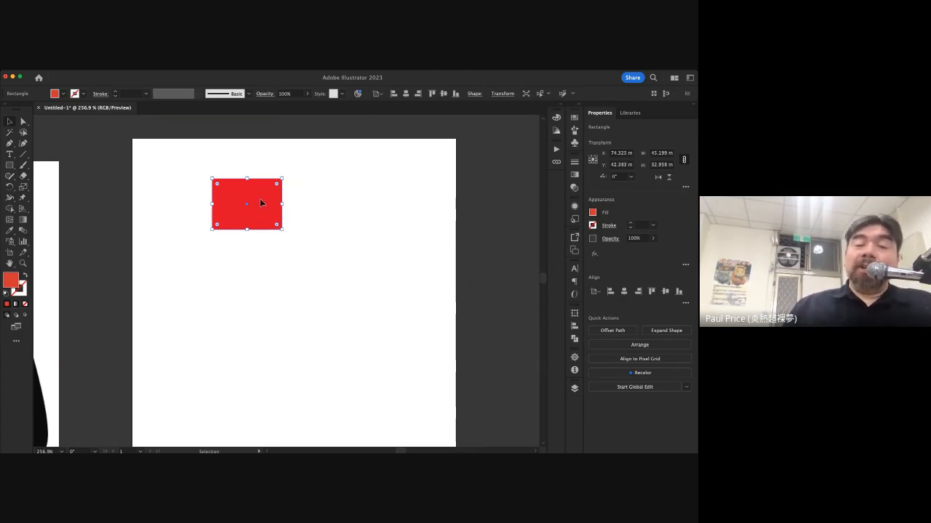
# Move the small red rectangle across the artboard to about X 89 mm and Y 61 mm
pyautogui.click(313, 208)
pyautogui.moveTo(246, 206); pyautogui.dragTo(242, 230)
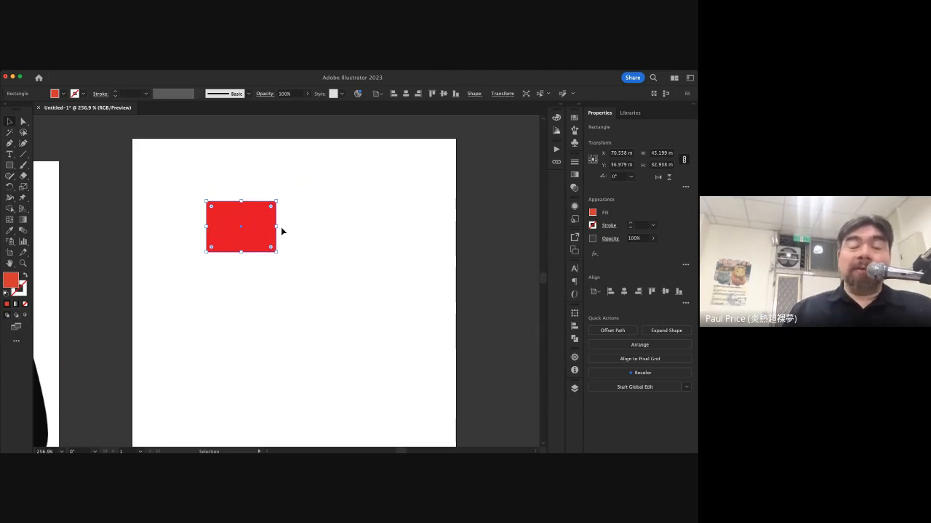
pyautogui.moveTo(258, 216); pyautogui.dragTo(289, 227)
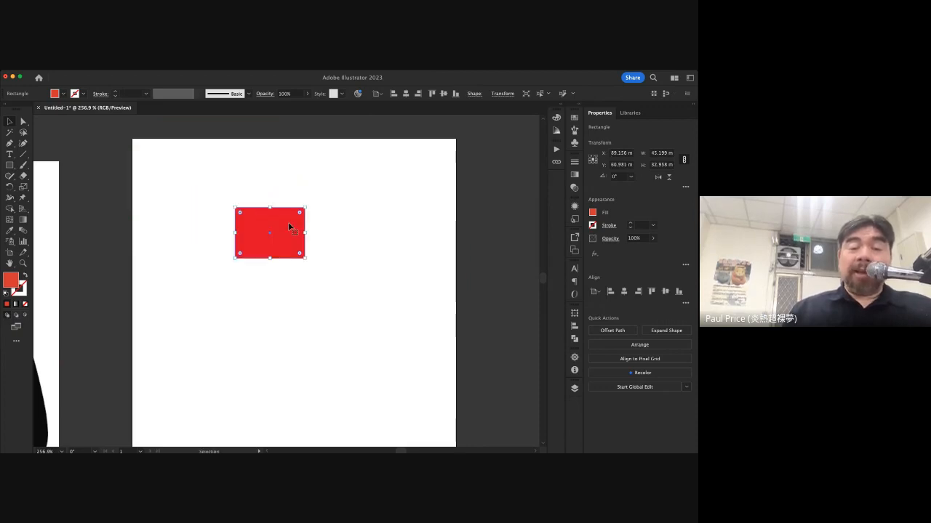
# Move the red rectangle off the artboard onto the empty canvas to its right, at about X 255 mm and Y 13 mm
pyautogui.hscroll(3, 289, 223)
pyautogui.scroll(2, 289, 223)
pyautogui.moveTo(210, 261); pyautogui.dragTo(502, 192)
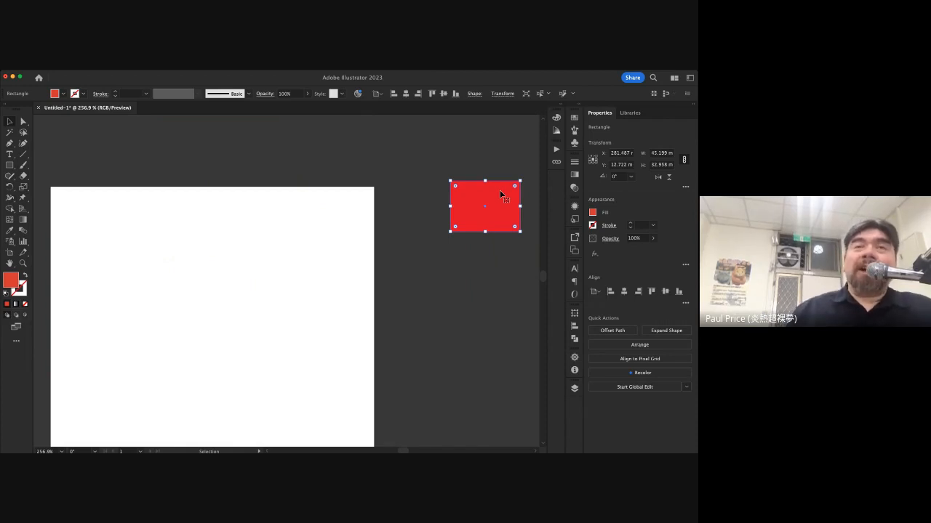
pyautogui.moveTo(482, 194); pyautogui.dragTo(441, 193)
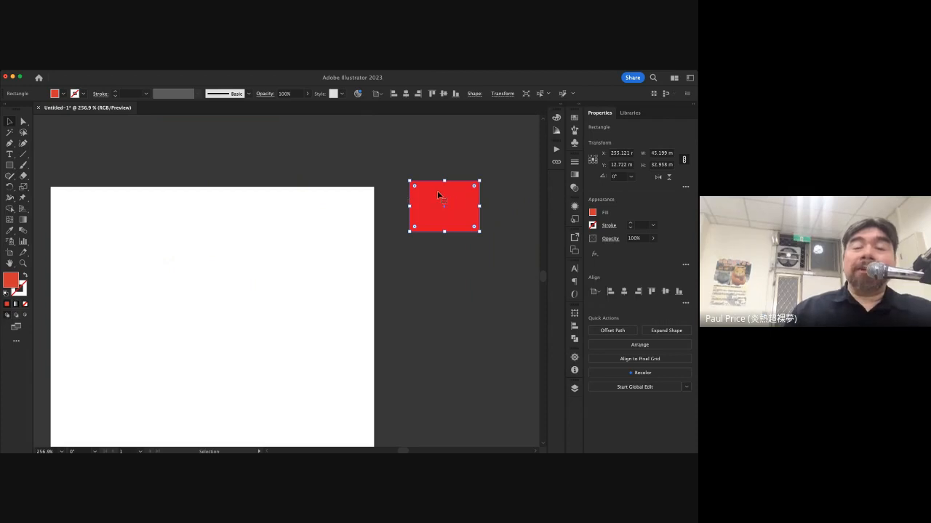
# Move the red rectangle from the canvas back onto the artboard, at about X 113 mm and Y 63 mm
pyautogui.moveTo(458, 205); pyautogui.dragTo(241, 284)
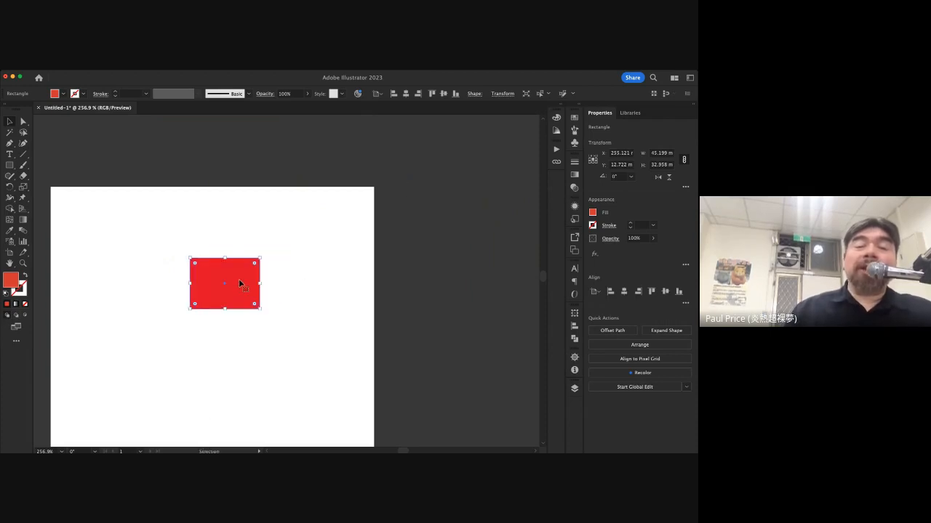
pyautogui.scroll(-5, 241, 285)
pyautogui.hscroll(-5, 241, 284)
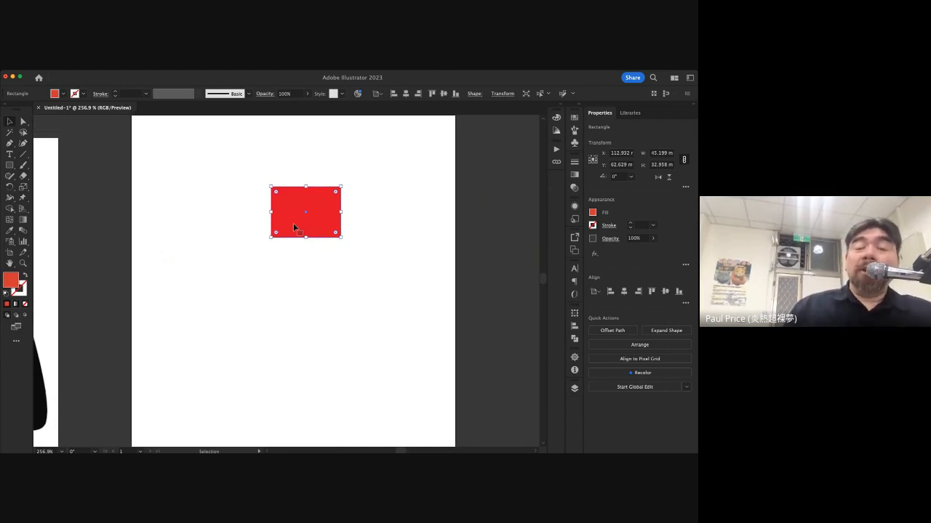
# Move the red rectangle off the artboard to its right again, at about X 244 mm and Y 49 mm
pyautogui.scroll(2, 293, 223)
pyautogui.hscroll(2, 293, 223)
pyautogui.moveTo(260, 227); pyautogui.dragTo(462, 210)
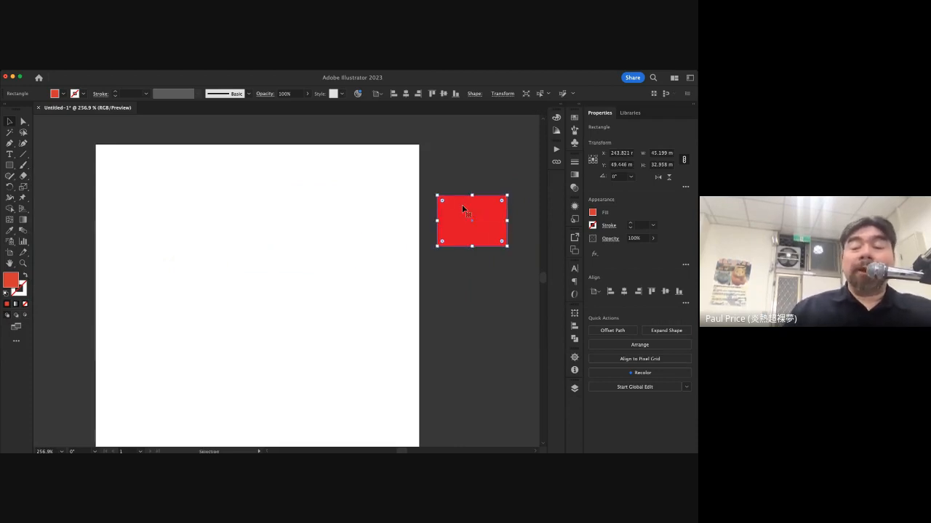
# Return the red rectangle to the artboard's left part, at about X 50 mm and Y 69 mm, and leave it selected
pyautogui.moveTo(478, 204); pyautogui.dragTo(180, 236)
pyautogui.scroll(-2, 180, 236)
pyautogui.hscroll(-2, 179, 236)
pyautogui.hscroll(-2, 180, 236)
pyautogui.click(180, 236)
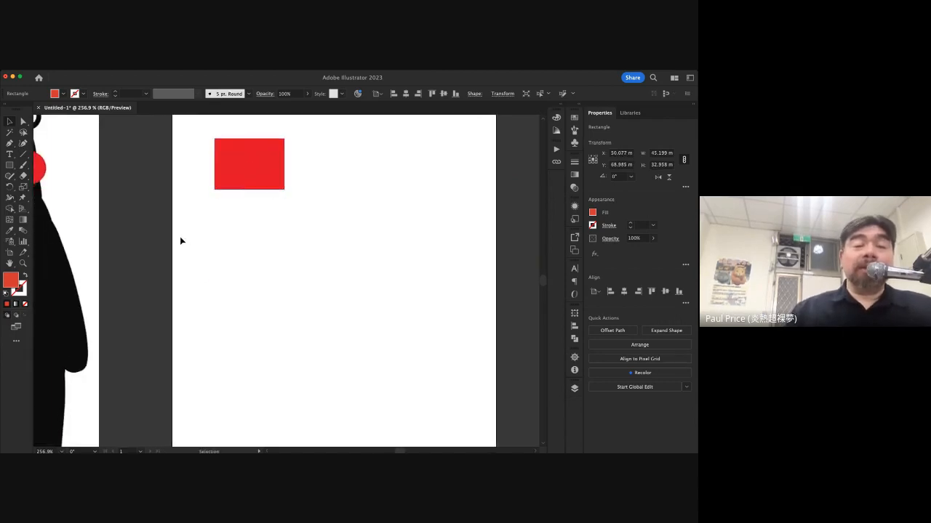
pyautogui.click(253, 191)
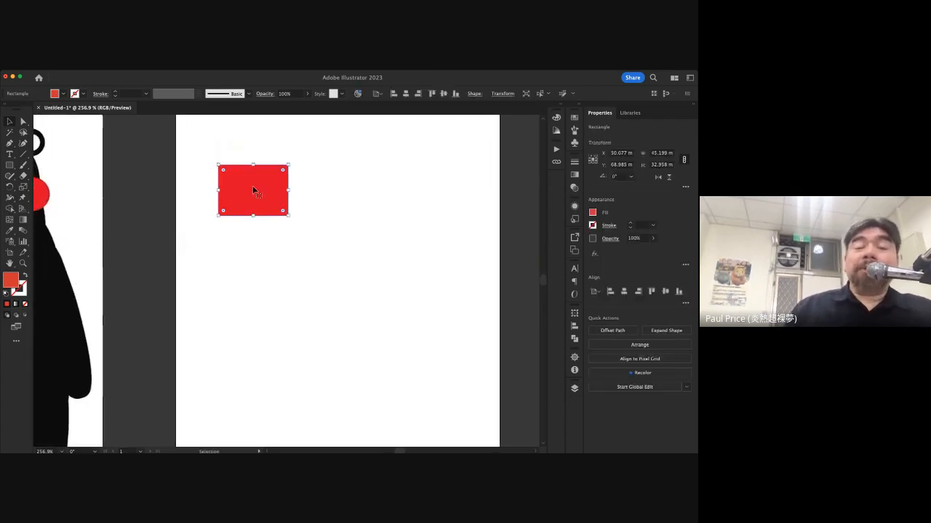
# Resize the red rectangle from its upper-right corner until it is nearly square, about 42 by 39 mm
pyautogui.scroll(5, 244, 179)
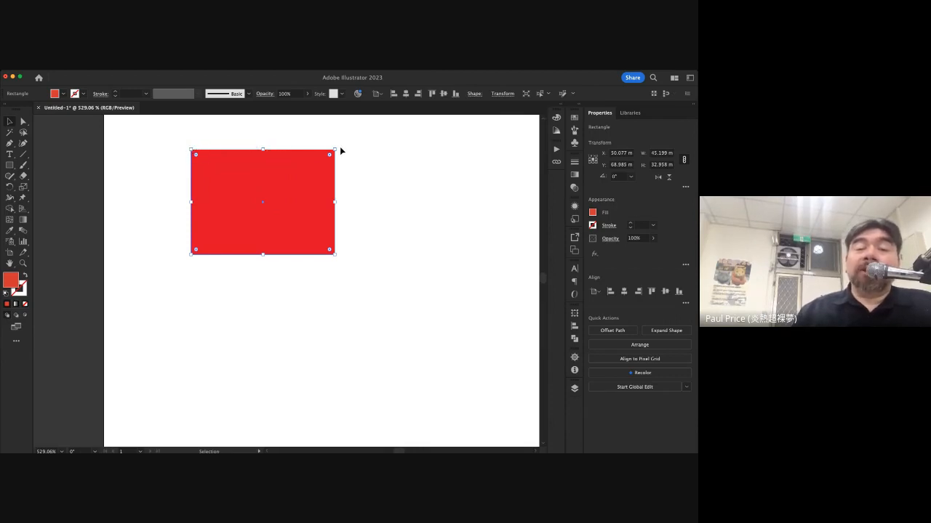
pyautogui.moveTo(335, 149); pyautogui.dragTo(326, 186)
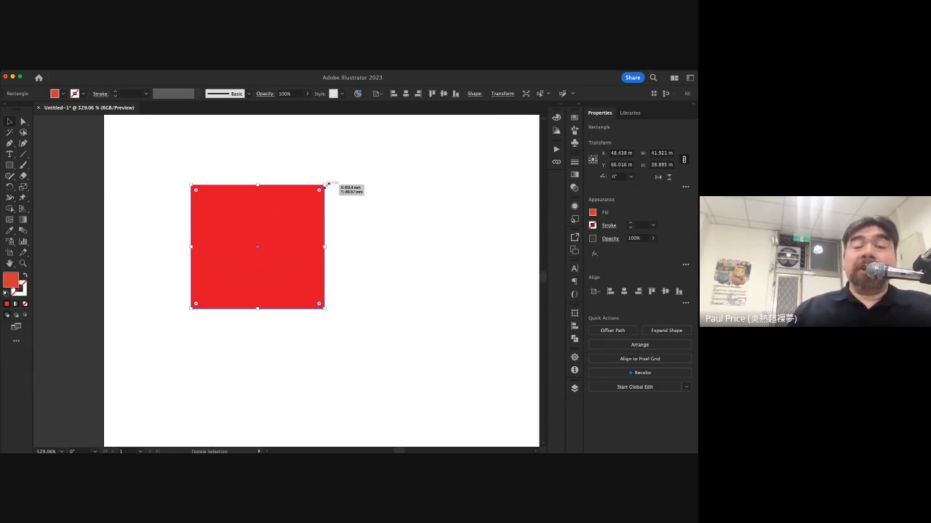
pyautogui.moveTo(325, 186); pyautogui.dragTo(371, 176)
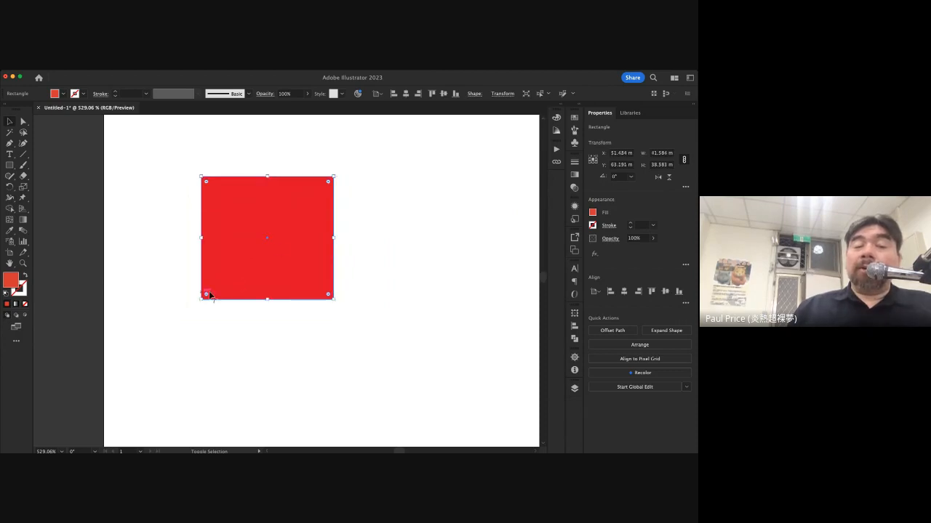
pyautogui.moveTo(335, 178)
pyautogui.mouseDown()
pyautogui.moveTo(230, 243)
pyautogui.moveTo(334, 176)
pyautogui.mouseUp()
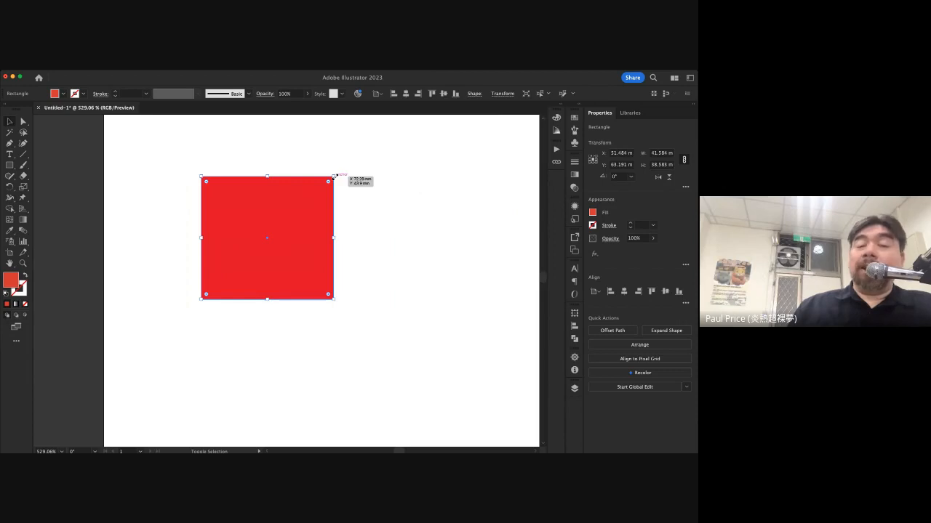
pyautogui.moveTo(334, 176); pyautogui.dragTo(360, 181)
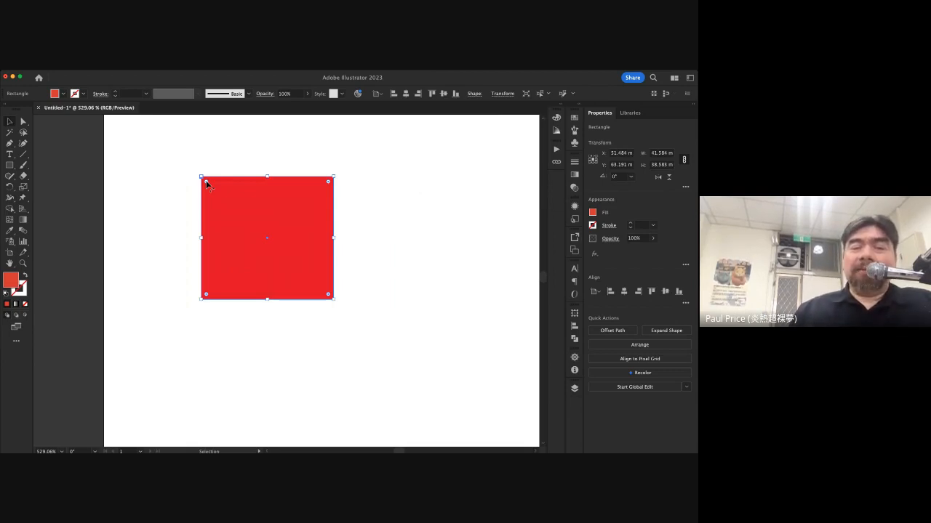
# Move the whole red rectangle up and left to about X 38 mm and Y 53 mm
pyautogui.moveTo(207, 184); pyautogui.dragTo(139, 134)
pyautogui.click(212, 156)
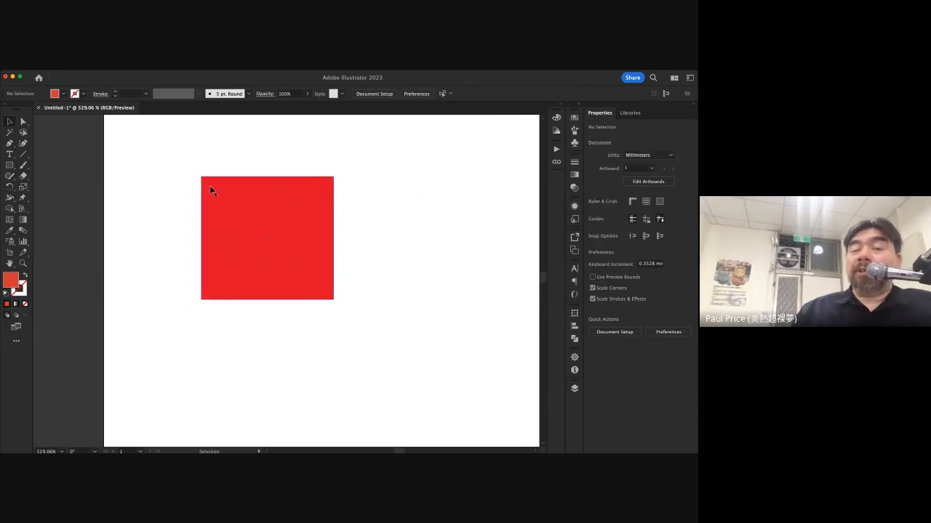
pyautogui.click(215, 190)
pyautogui.moveTo(258, 205); pyautogui.dragTo(221, 170)
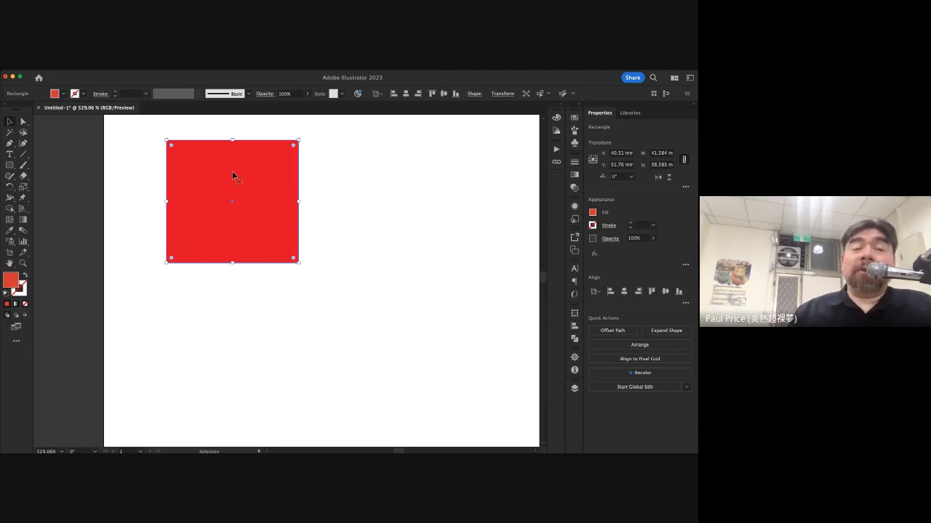
pyautogui.moveTo(251, 181)
pyautogui.mouseDown()
pyautogui.moveTo(224, 185)
pyautogui.moveTo(242, 185)
pyautogui.mouseUp()
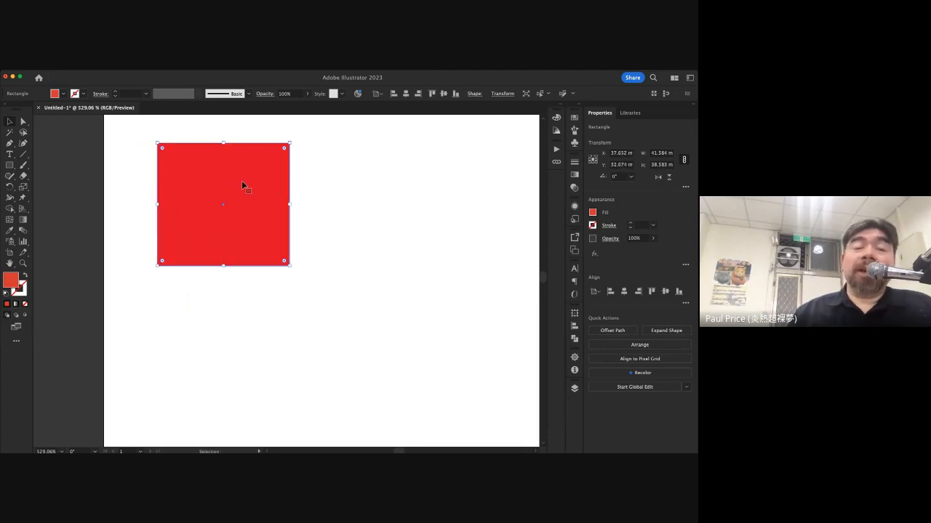
# Move the red rectangle with the Selection tool to about X 31 mm and Y 55 mm, and deselect it
pyautogui.click(23, 123)
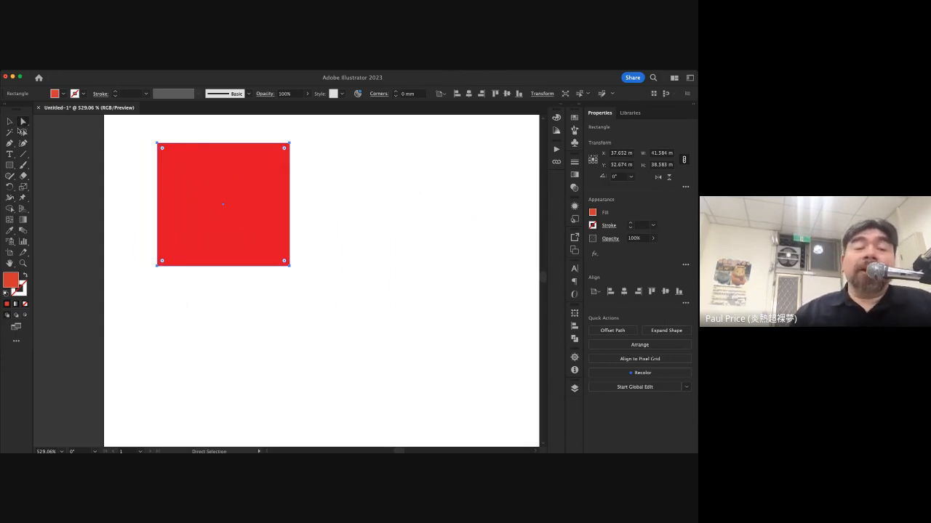
pyautogui.click(10, 122)
pyautogui.click(311, 195)
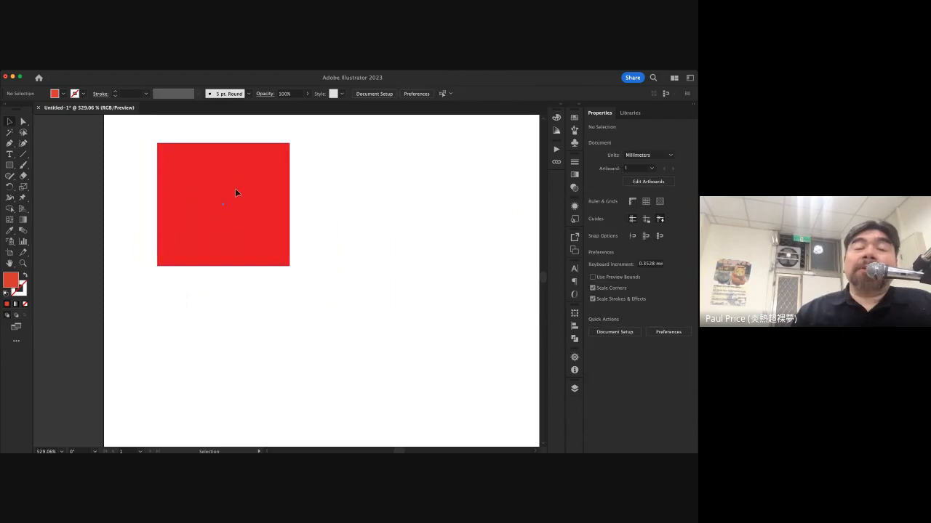
pyautogui.click(226, 202)
pyautogui.moveTo(226, 201); pyautogui.dragTo(185, 195)
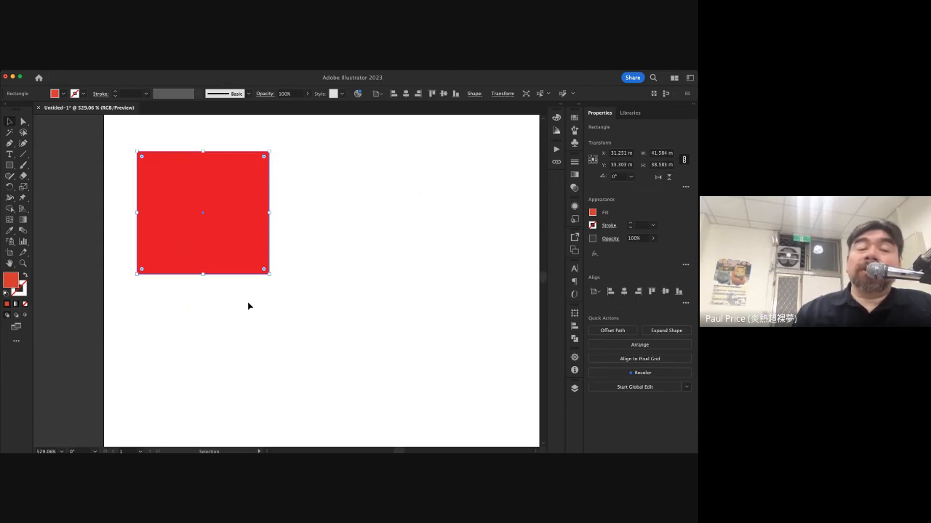
pyautogui.click(369, 171)
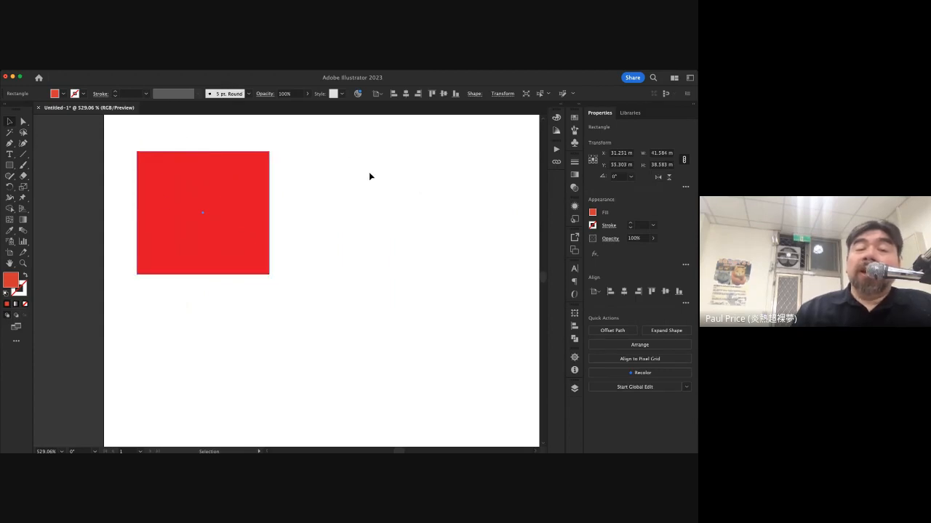
# Select only the red rectangle's lower-right anchor point with the Direct Selection tool
pyautogui.click(189, 205)
pyautogui.click(24, 122)
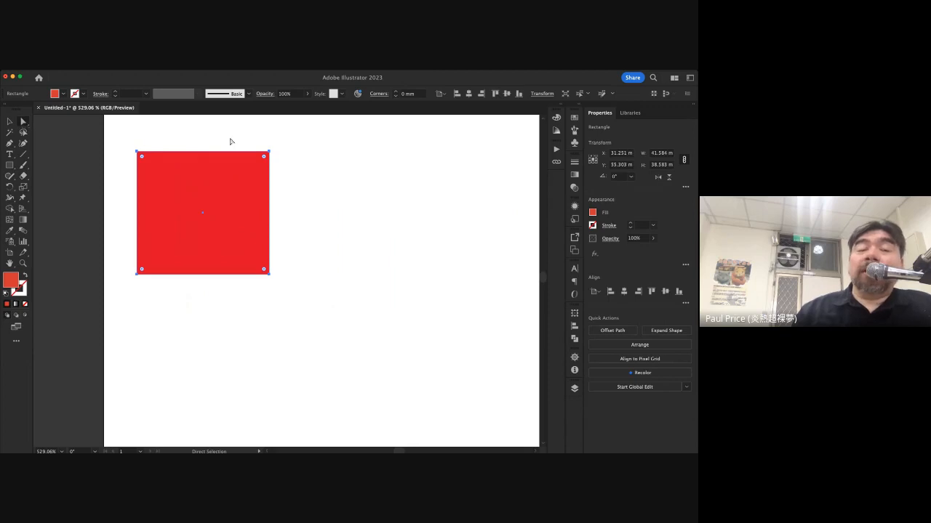
pyautogui.click(292, 147)
pyautogui.click(204, 202)
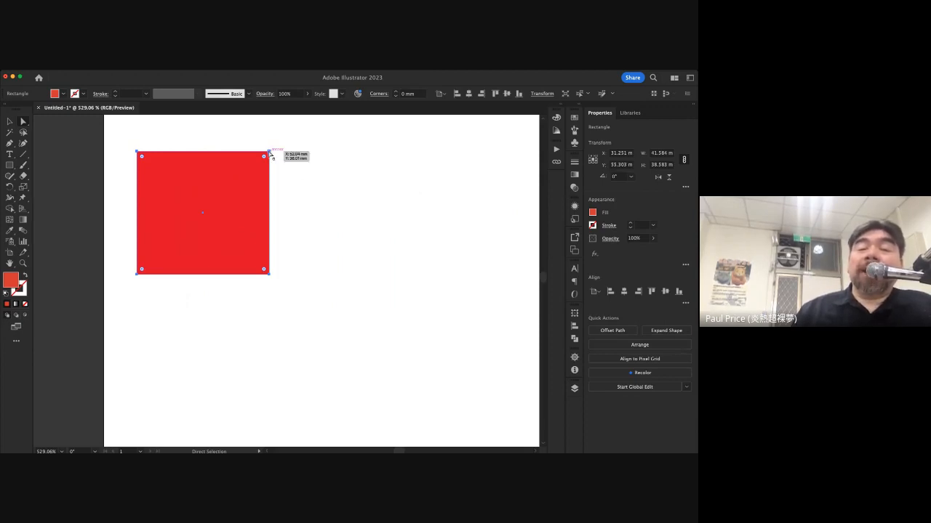
pyautogui.moveTo(269, 276)
pyautogui.mouseDown()
pyautogui.moveTo(296, 284)
pyautogui.moveTo(268, 266)
pyautogui.mouseUp()
pyautogui.click(268, 267)
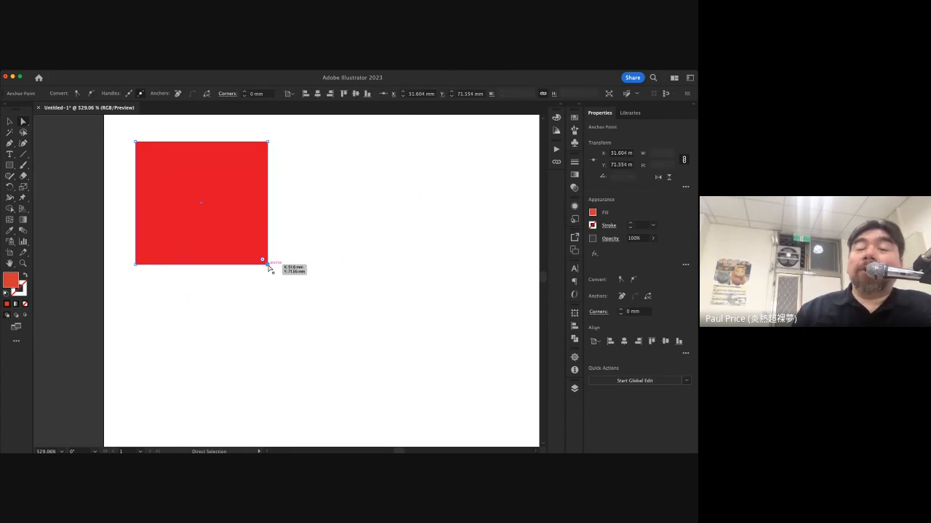
# Try pulling the lower-right corner to about X 87, Y 53 mm and the upper-right corner to about X 71, Y 37 mm, undoing each
pyautogui.moveTo(270, 266); pyautogui.dragTo(378, 207)
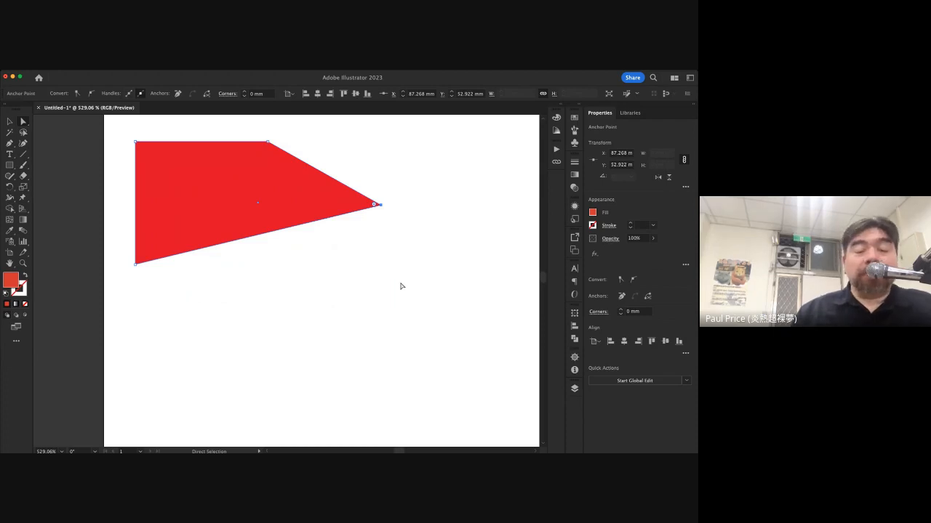
pyautogui.press('super+z')
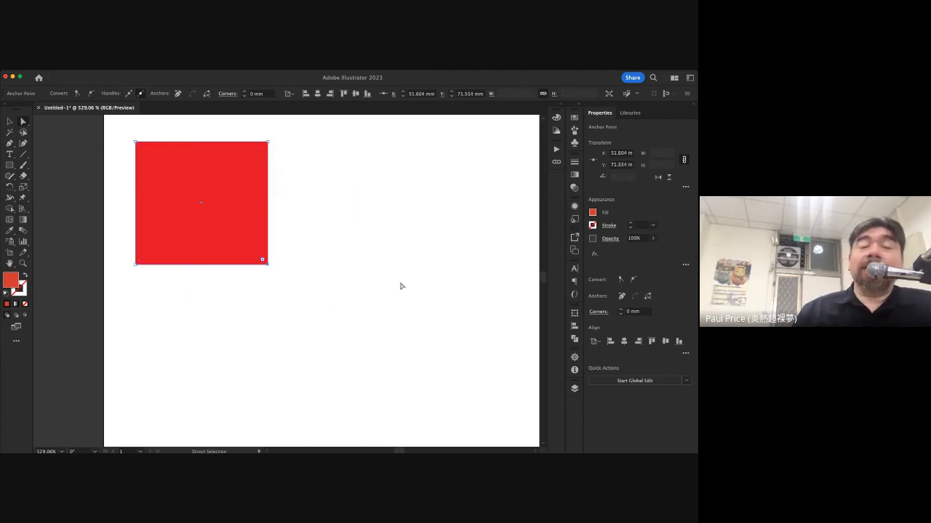
pyautogui.click(268, 142)
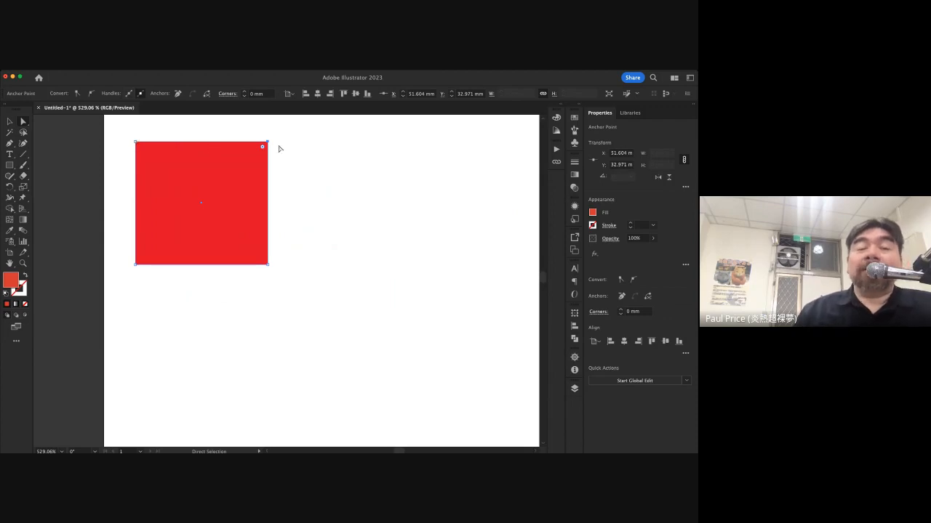
pyautogui.moveTo(267, 142); pyautogui.dragTo(328, 156)
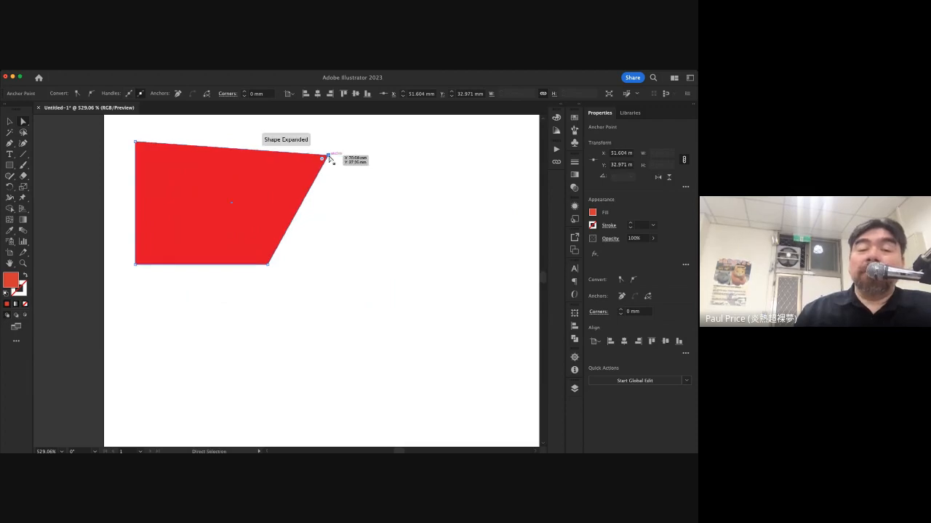
pyautogui.press('super+z')
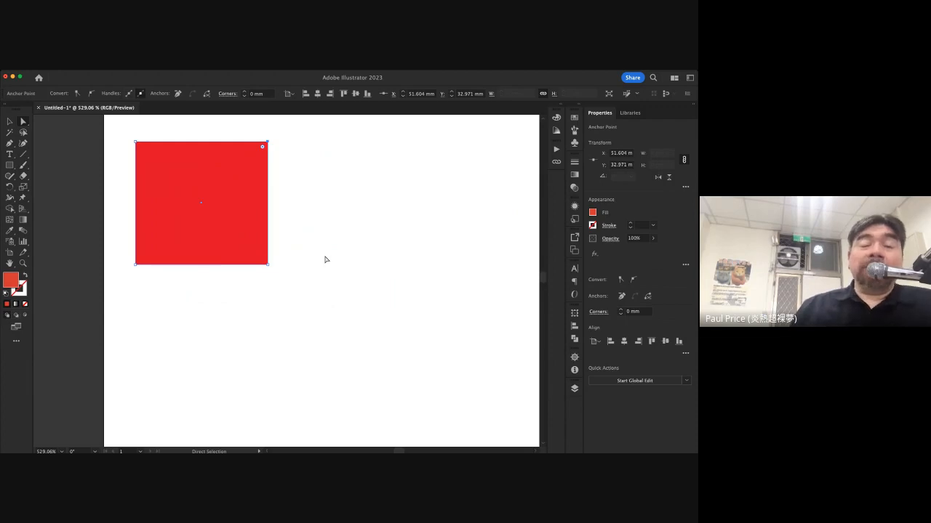
# Select both right-hand anchor points together and move them right and slightly down, placing the right edge at about X 64 mm
pyautogui.press('shift')
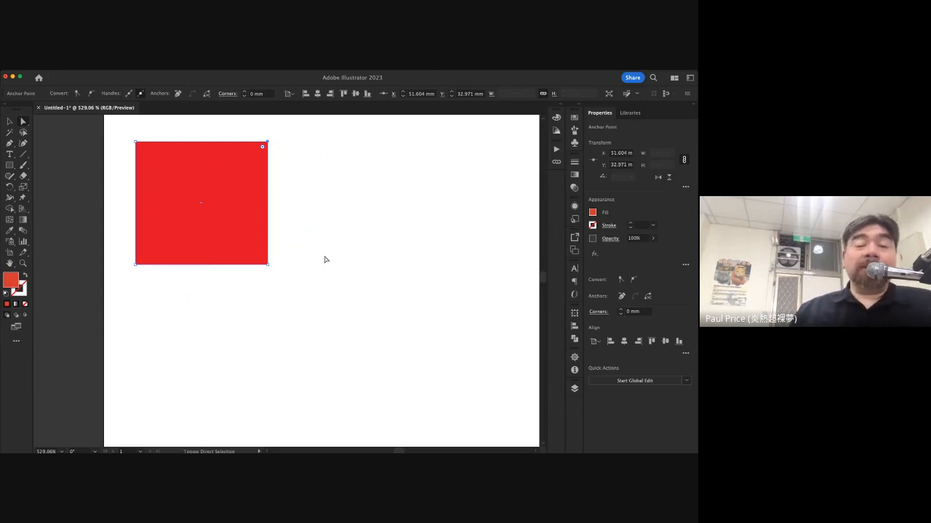
pyautogui.keyDown('shift'); pyautogui.click(268, 265); pyautogui.keyUp('shift')
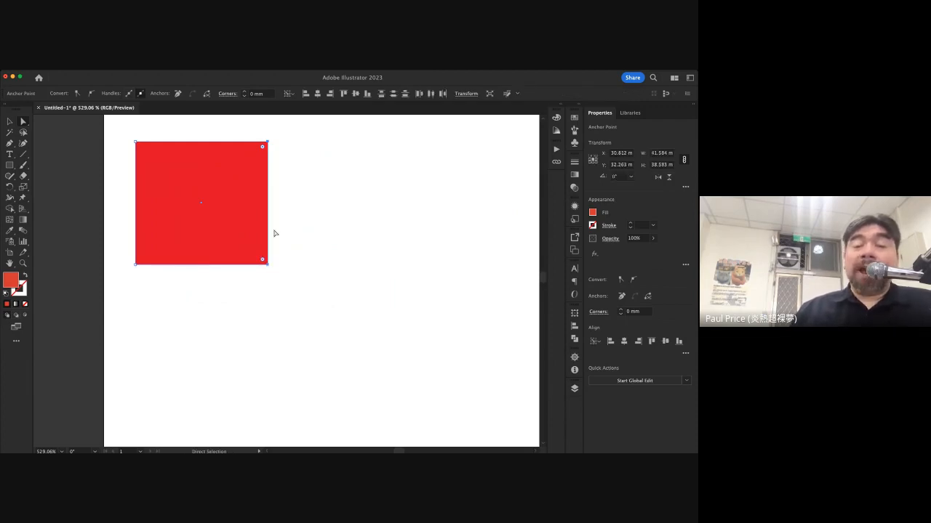
pyautogui.keyDown('shift'); pyautogui.click(267, 142); pyautogui.keyUp('shift')
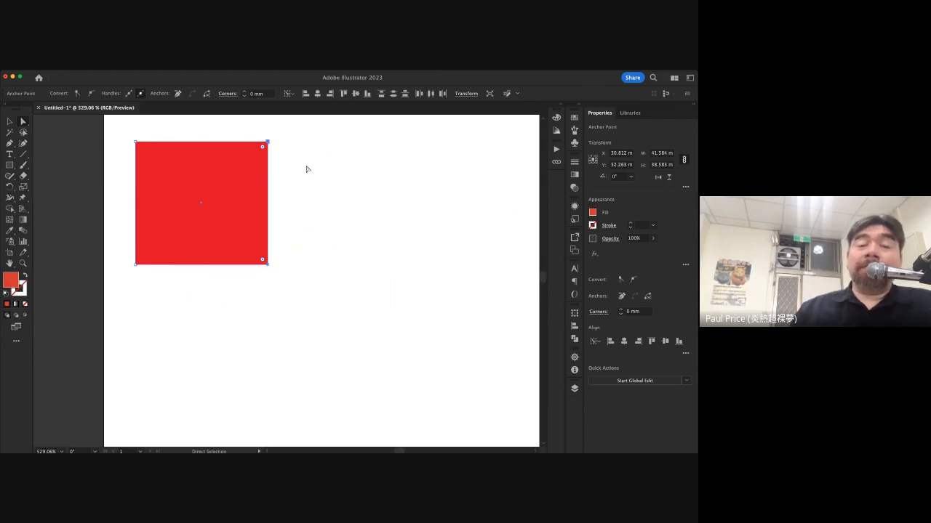
pyautogui.moveTo(268, 143); pyautogui.dragTo(306, 167)
pyautogui.click(351, 170)
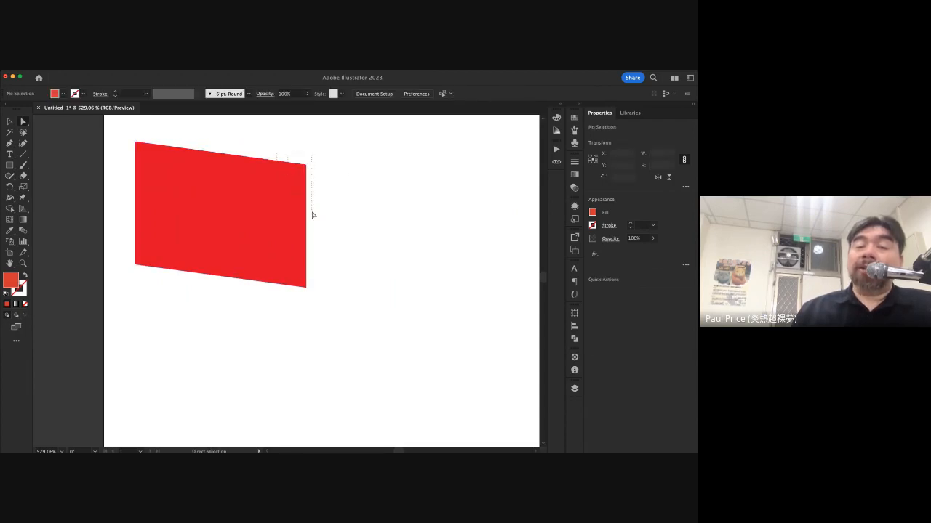
# Raise the upper-right corner to about Y 36 mm, and move both right-hand corners outward to make the shape about 55 mm wide
pyautogui.moveTo(313, 212); pyautogui.dragTo(307, 154)
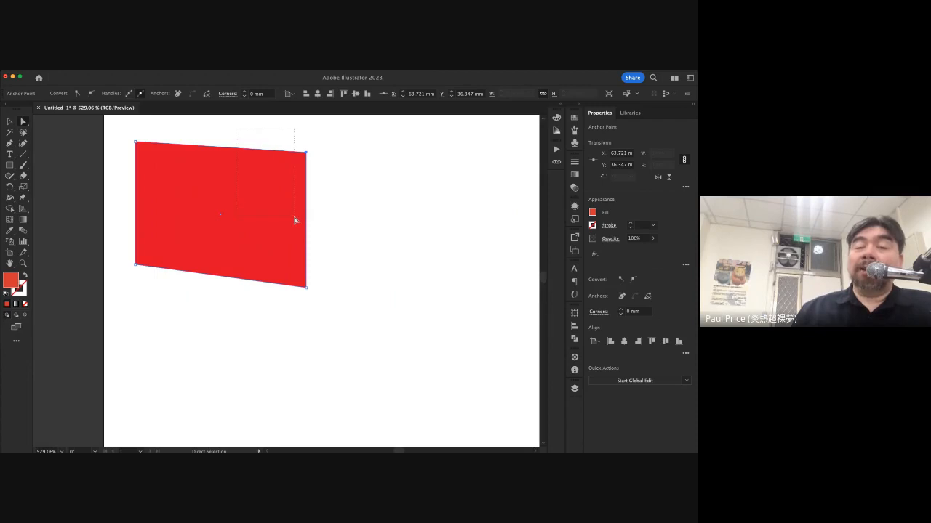
pyautogui.moveTo(295, 220); pyautogui.dragTo(357, 324)
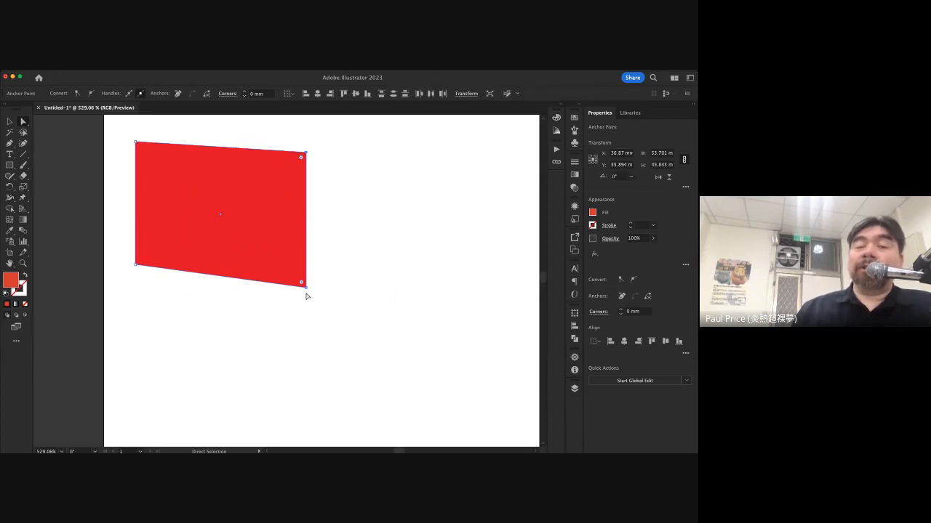
pyautogui.moveTo(310, 290)
pyautogui.mouseDown()
pyautogui.moveTo(347, 272)
pyautogui.moveTo(349, 293)
pyautogui.moveTo(313, 288)
pyautogui.mouseUp()
pyautogui.click(363, 264)
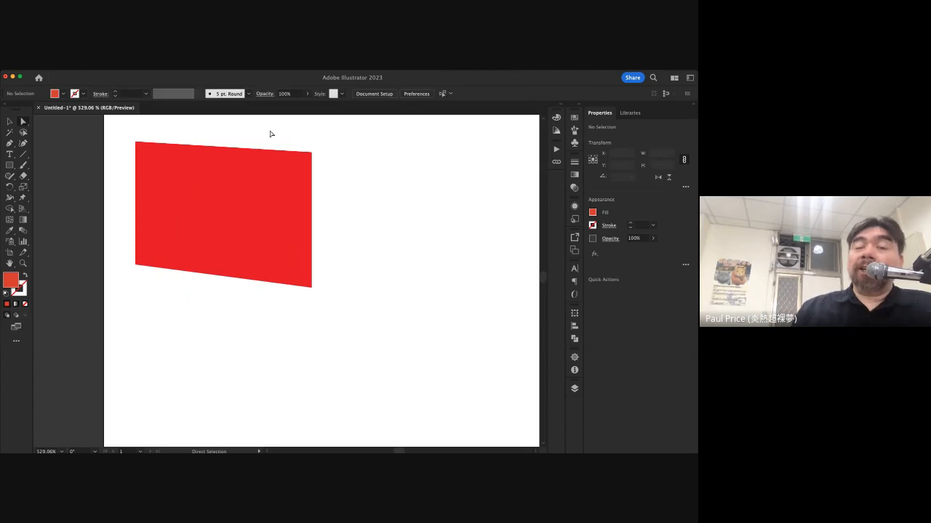
# Select every anchor point except the upper-left one and move them down and right together, making the shape about 65 by 57 mm
pyautogui.moveTo(269, 134); pyautogui.dragTo(370, 328)
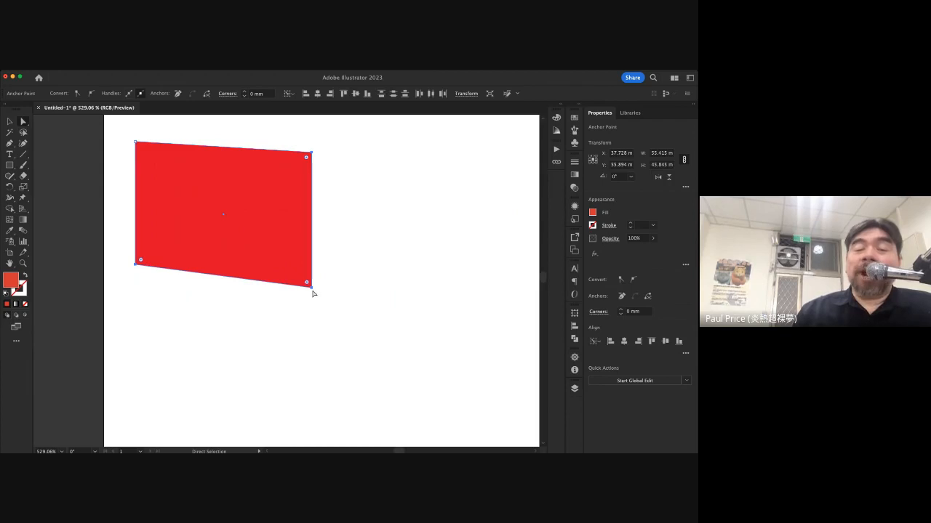
pyautogui.moveTo(312, 286); pyautogui.dragTo(344, 327)
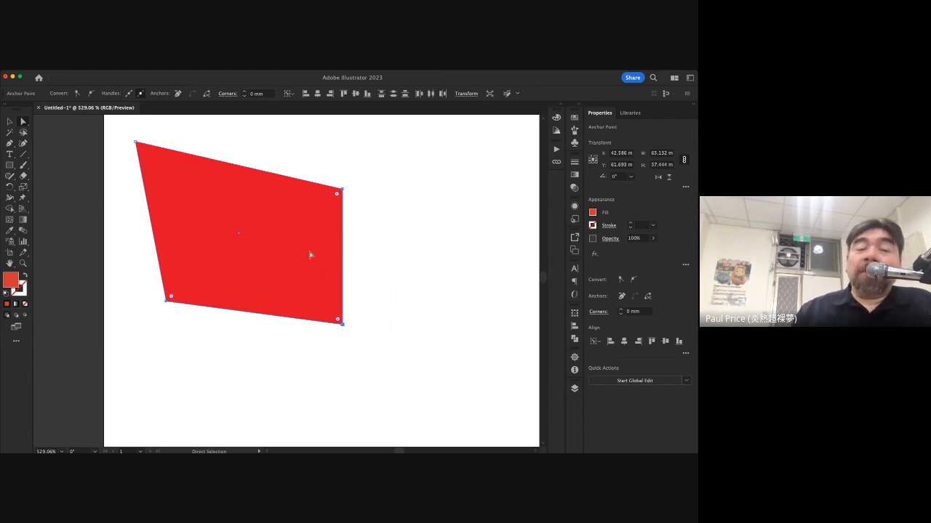
pyautogui.click(244, 245)
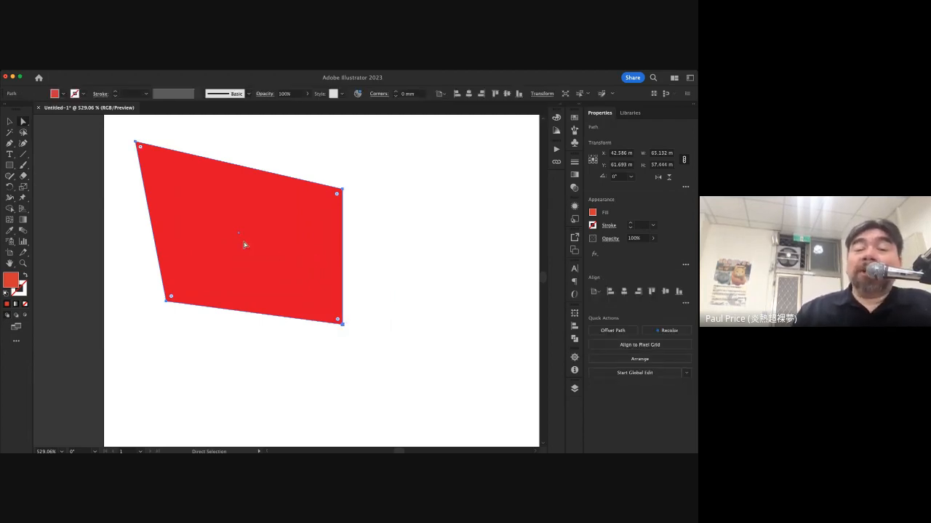
# Try rounding all four corners of the red shape together to about 6.6 mm, and undo it
pyautogui.moveTo(140, 147); pyautogui.dragTo(162, 167)
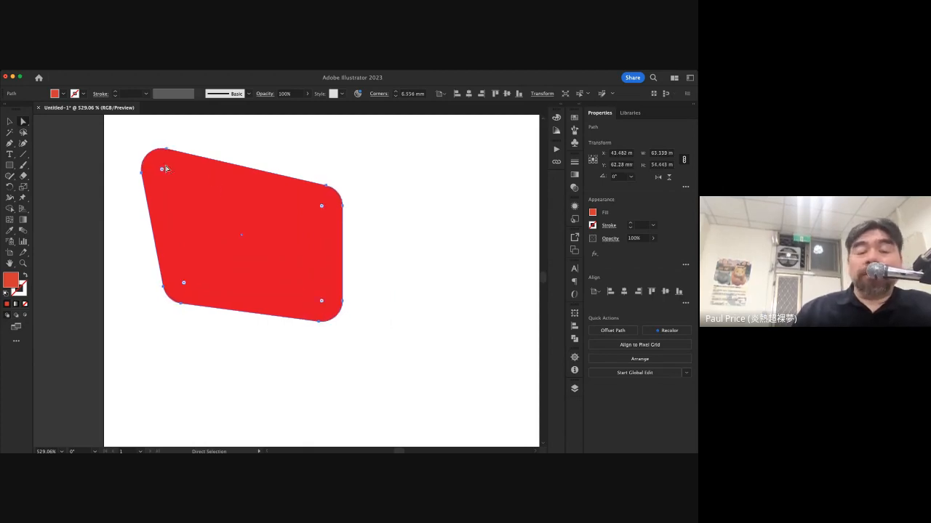
pyautogui.press('v')
pyautogui.press('super+z')
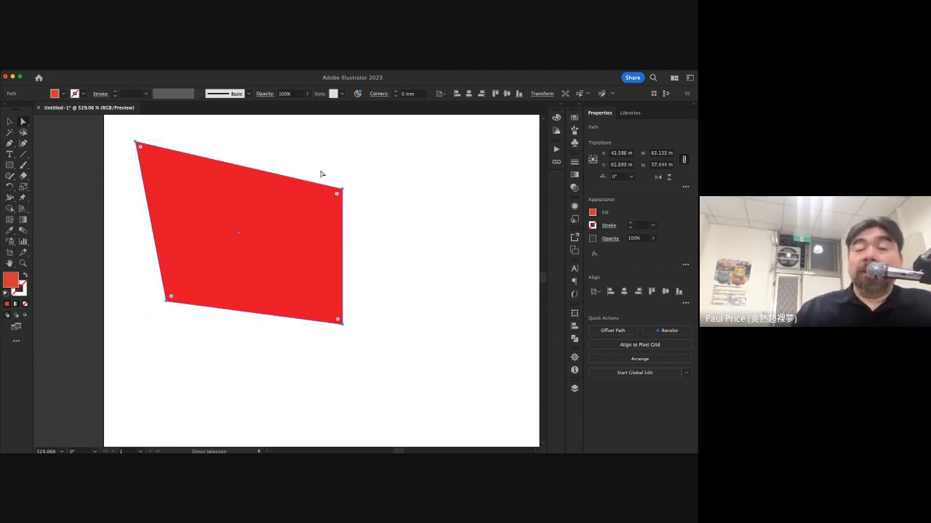
# Round only the upper-right corner to about 25 mm and only the lower-left corner to about 22.7 mm
pyautogui.click(341, 189)
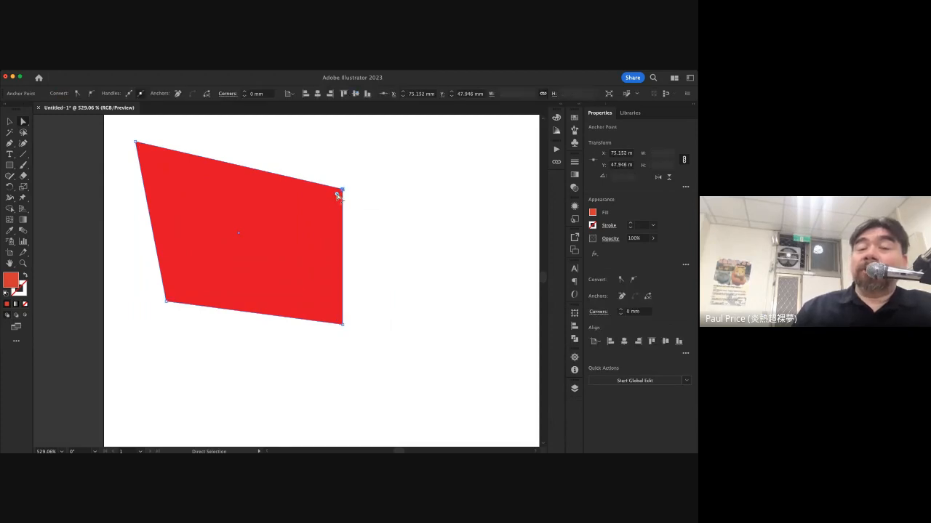
pyautogui.moveTo(336, 196); pyautogui.dragTo(245, 234)
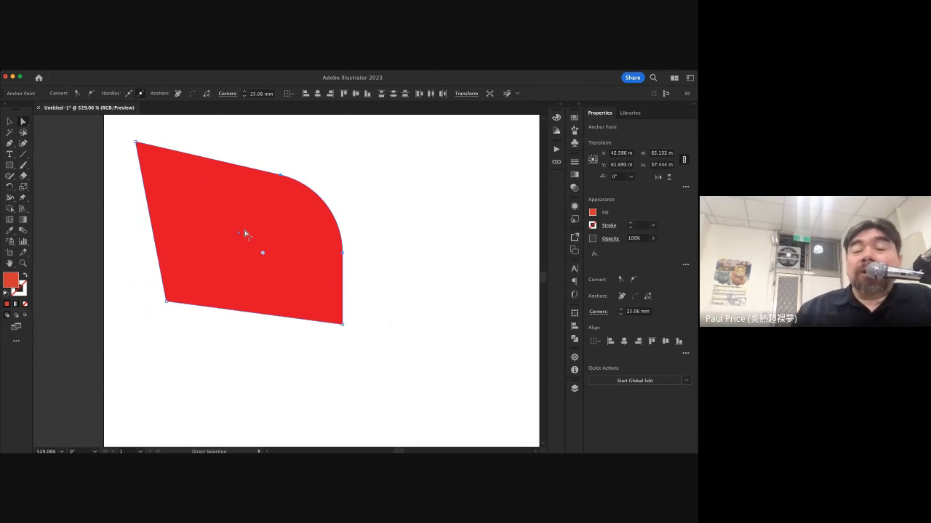
pyautogui.click(166, 303)
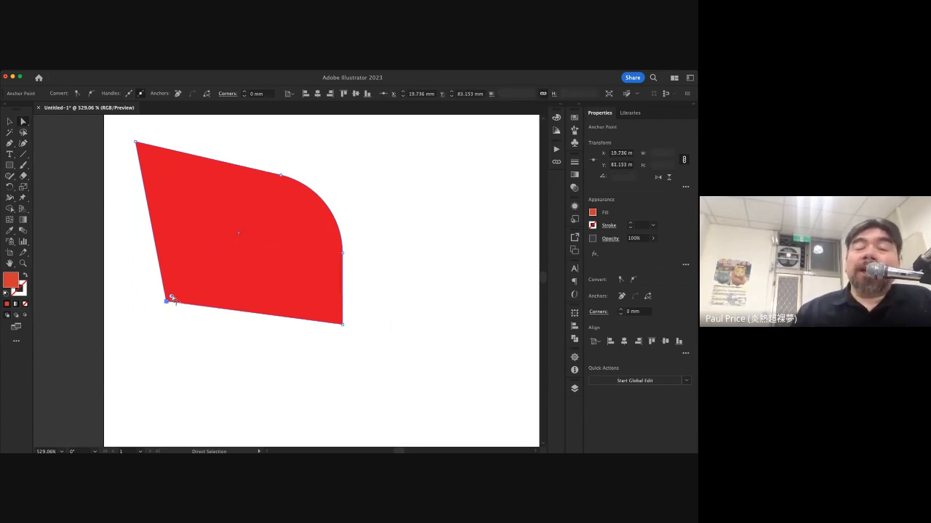
pyautogui.moveTo(172, 299); pyautogui.dragTo(245, 255)
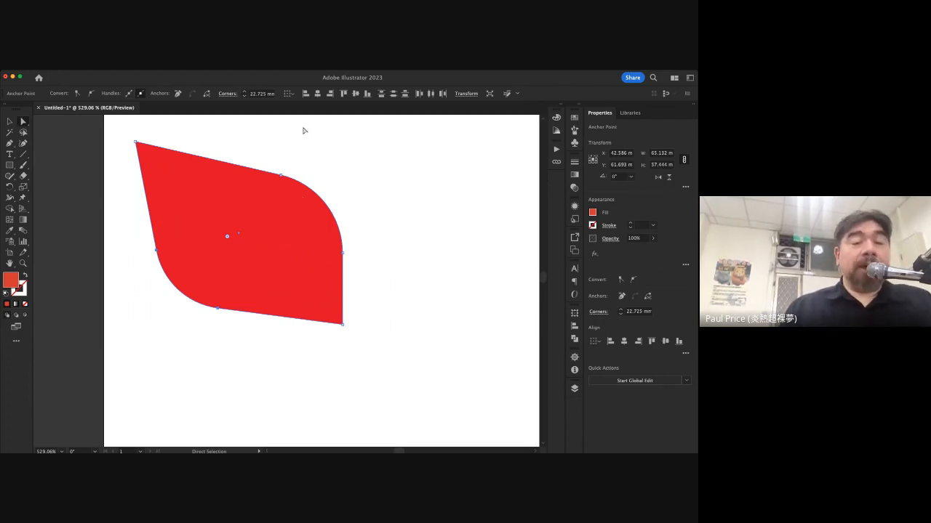
# Raise the upper end of the upper-right curve to about Y 35 mm, and move its lower end outward to make the shape about 76 mm wide
pyautogui.click(330, 172)
pyautogui.click(303, 212)
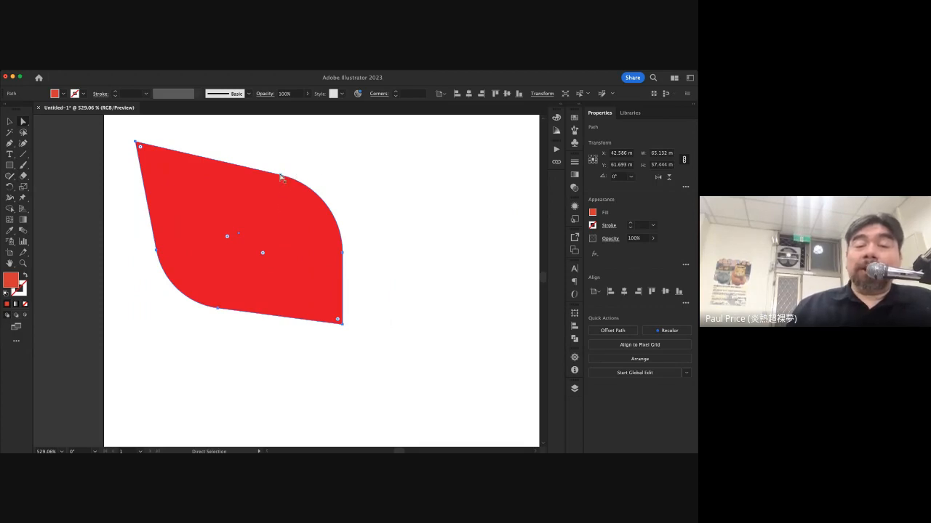
pyautogui.moveTo(280, 176); pyautogui.dragTo(276, 151)
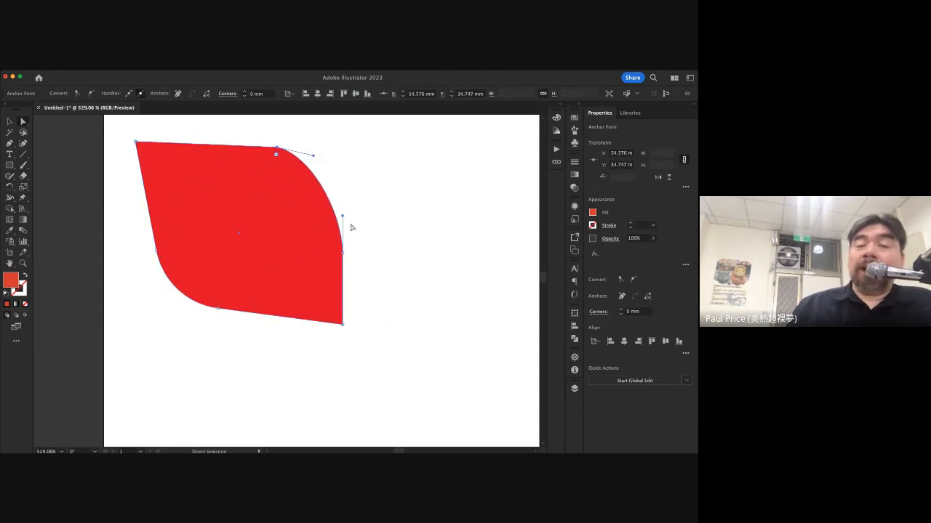
pyautogui.moveTo(345, 255); pyautogui.dragTo(375, 249)
pyautogui.click(256, 251)
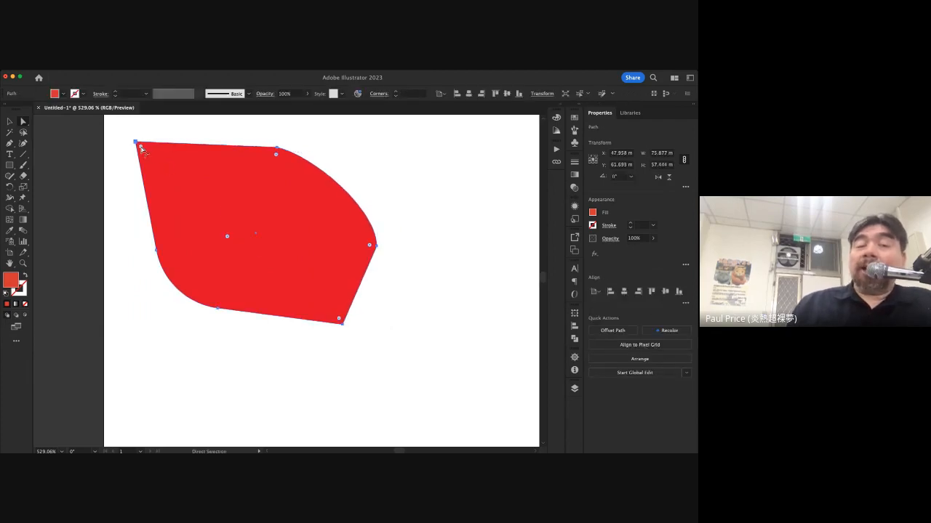
# Round all the shape's corners together, to about 12.3 mm at the upper left, and raise the topmost anchor point to about Y 20 mm
pyautogui.moveTo(140, 146)
pyautogui.mouseDown()
pyautogui.moveTo(172, 176)
pyautogui.moveTo(134, 143)
pyautogui.mouseUp()
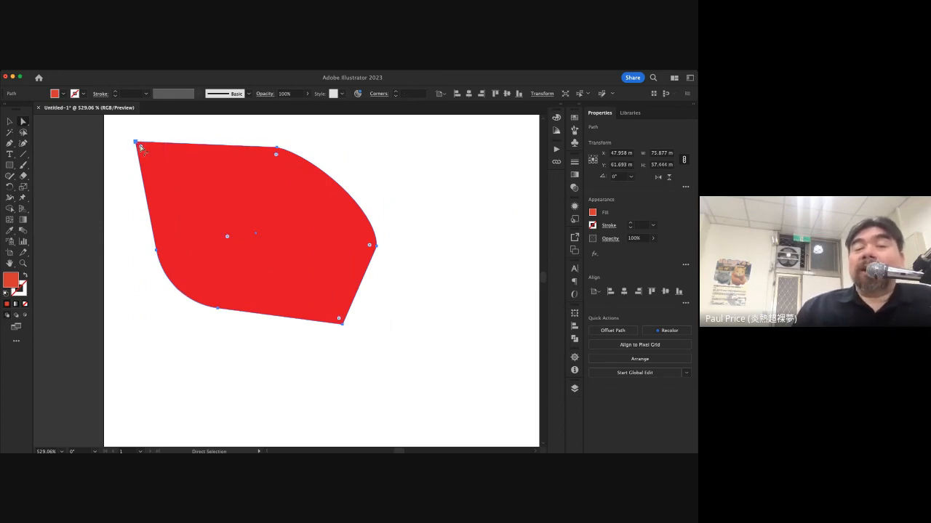
pyautogui.moveTo(141, 147); pyautogui.dragTo(184, 182)
pyautogui.click(185, 145)
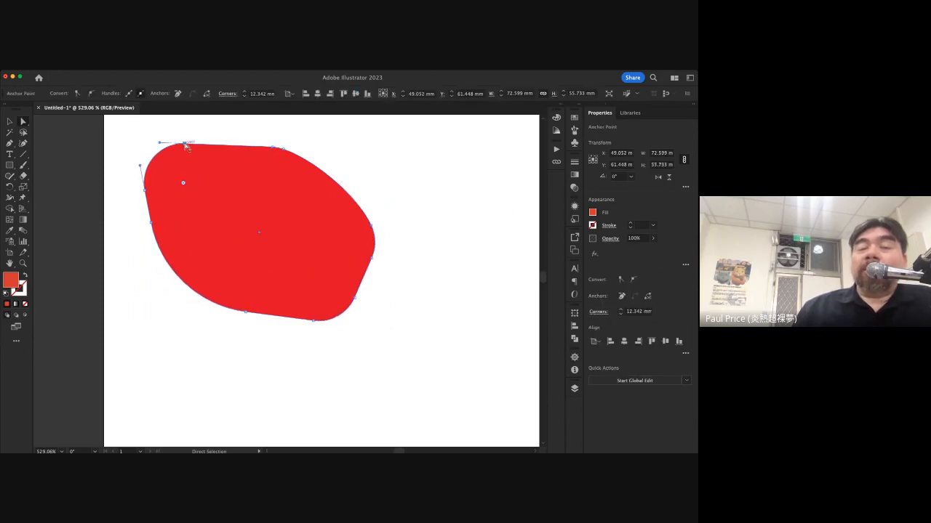
pyautogui.moveTo(187, 145)
pyautogui.mouseDown()
pyautogui.moveTo(181, 124)
pyautogui.moveTo(189, 185)
pyautogui.moveTo(184, 156)
pyautogui.mouseUp()
pyautogui.click(270, 283)
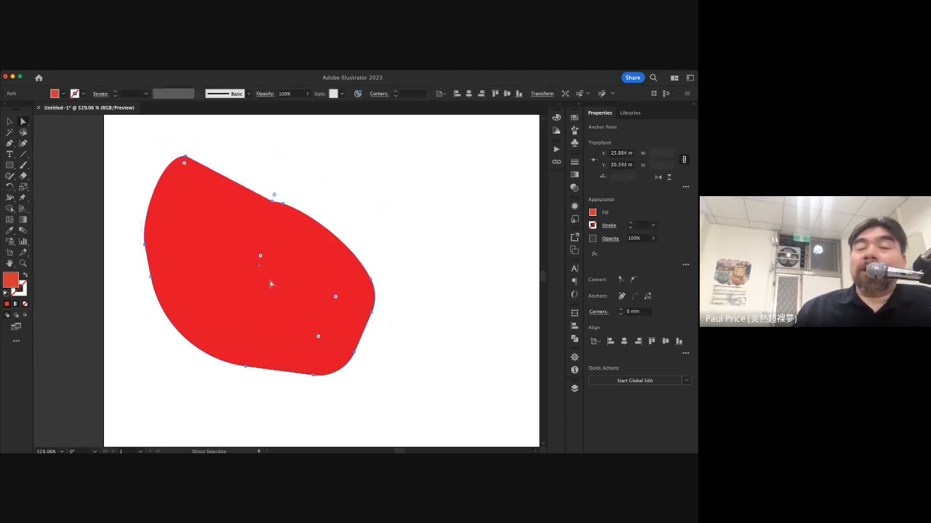
pyautogui.click(390, 228)
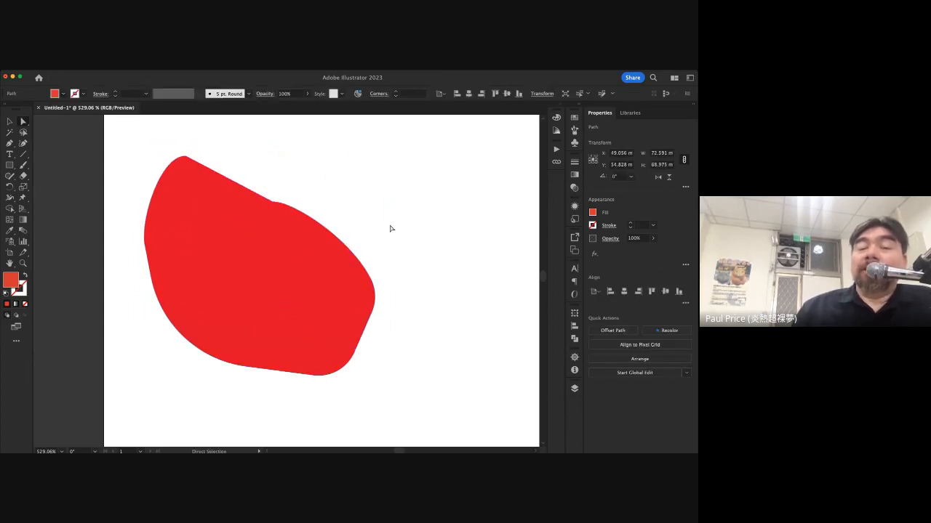
# Move the left-edge anchor point up and inward to about X 16.5, Y 40 mm, and move the whole shape to about X 40, Y 49 mm
pyautogui.click(238, 273)
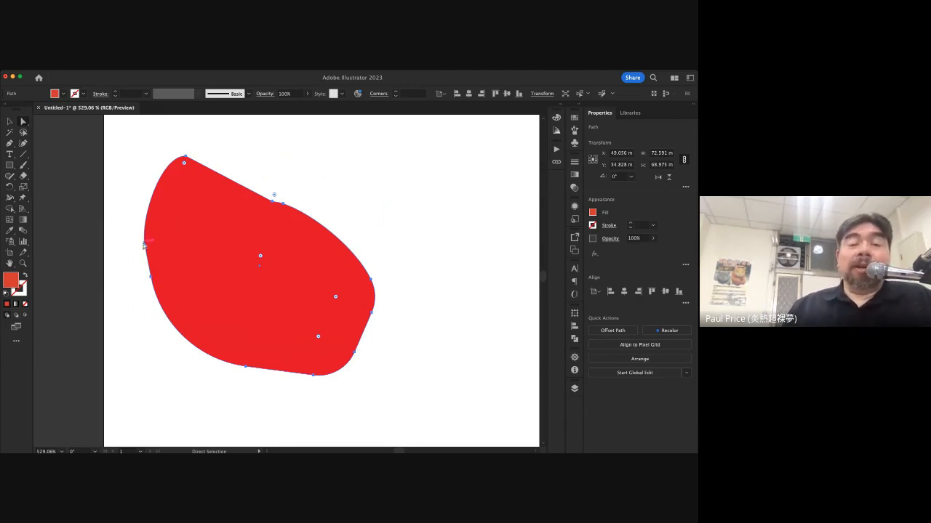
pyautogui.moveTo(145, 245); pyautogui.dragTo(157, 223)
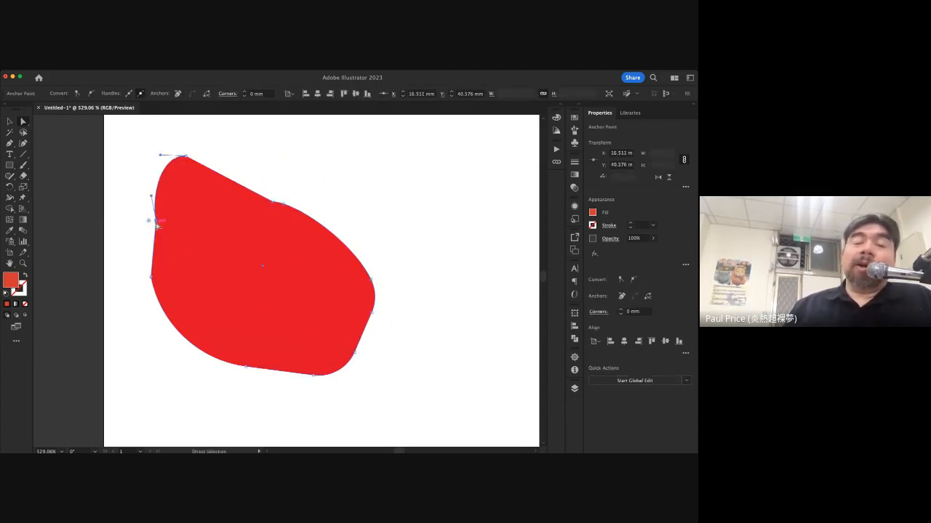
pyautogui.click(241, 141)
pyautogui.moveTo(233, 258); pyautogui.dragTo(212, 238)
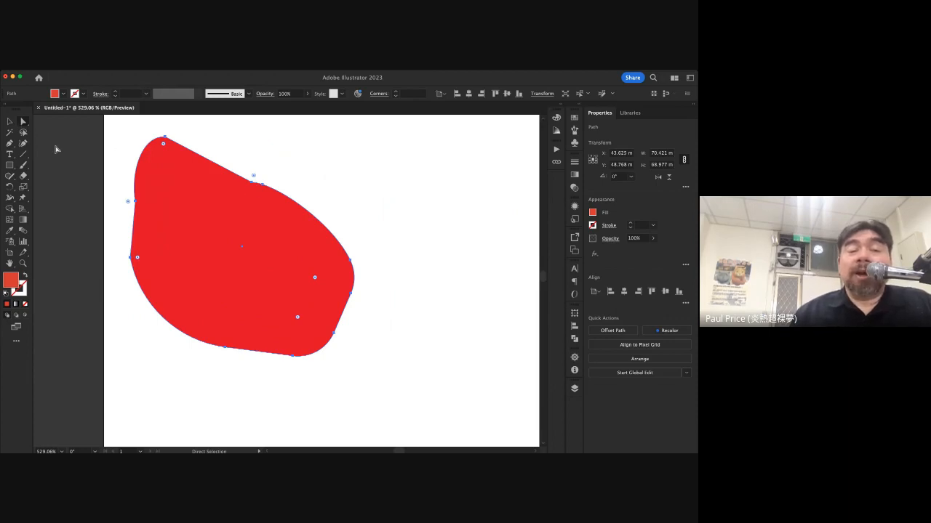
pyautogui.moveTo(158, 188); pyautogui.dragTo(184, 218)
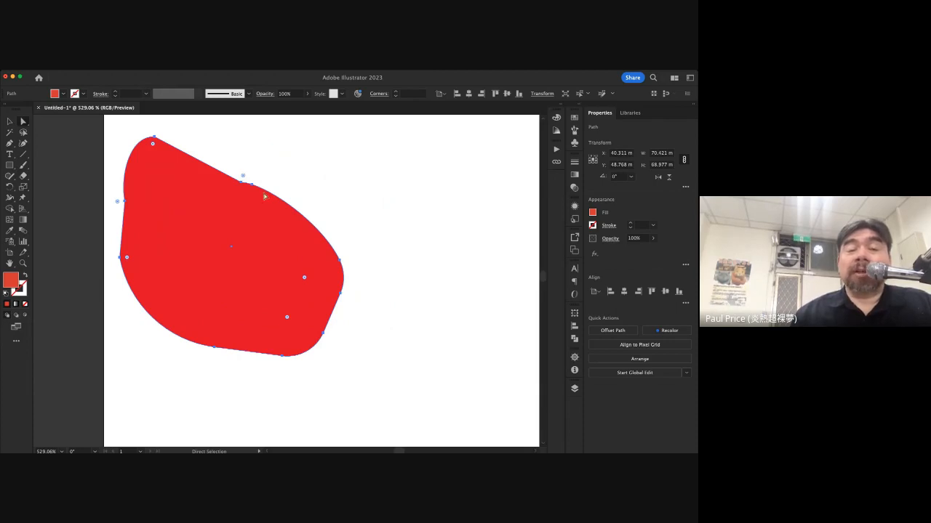
# Move the anchor point on the upper edge to about X 61, Y 26.5 mm, and extend its curve handle far to the right
pyautogui.moveTo(252, 187); pyautogui.dragTo(297, 178)
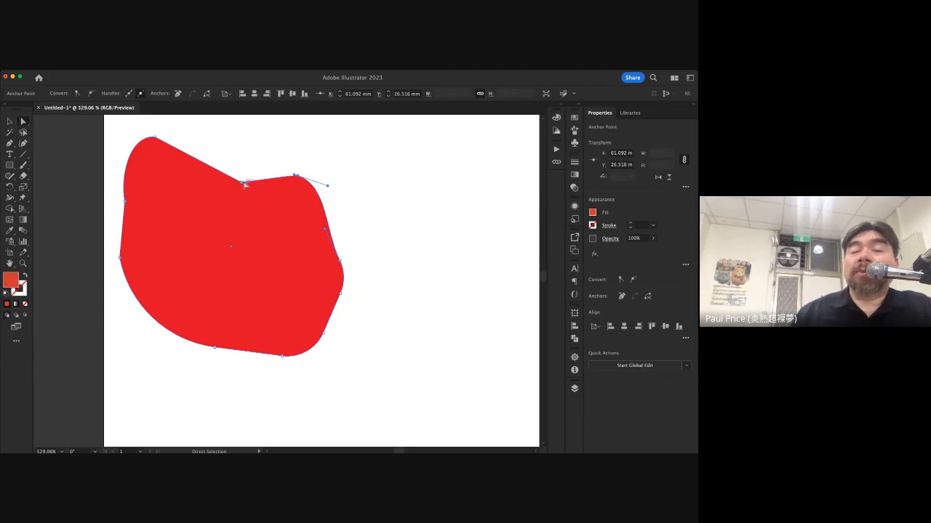
pyautogui.click(342, 262)
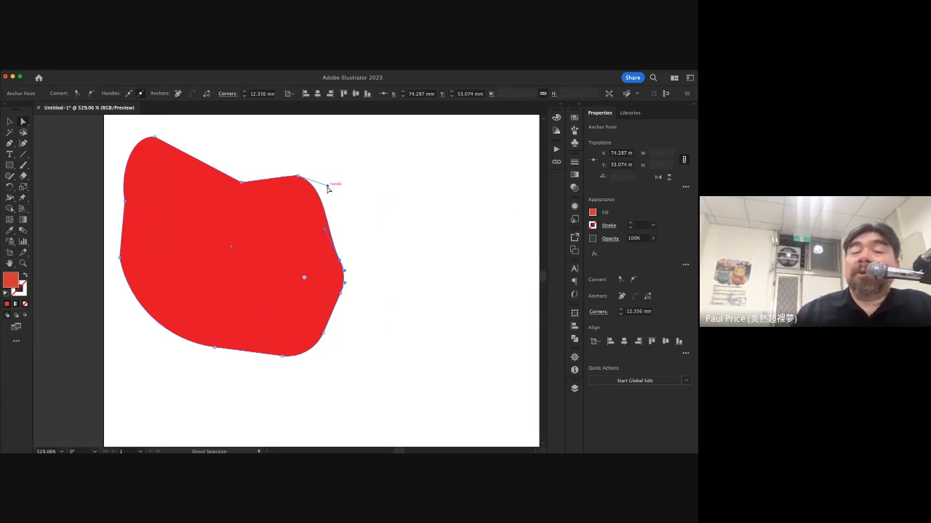
pyautogui.moveTo(328, 188); pyautogui.dragTo(444, 178)
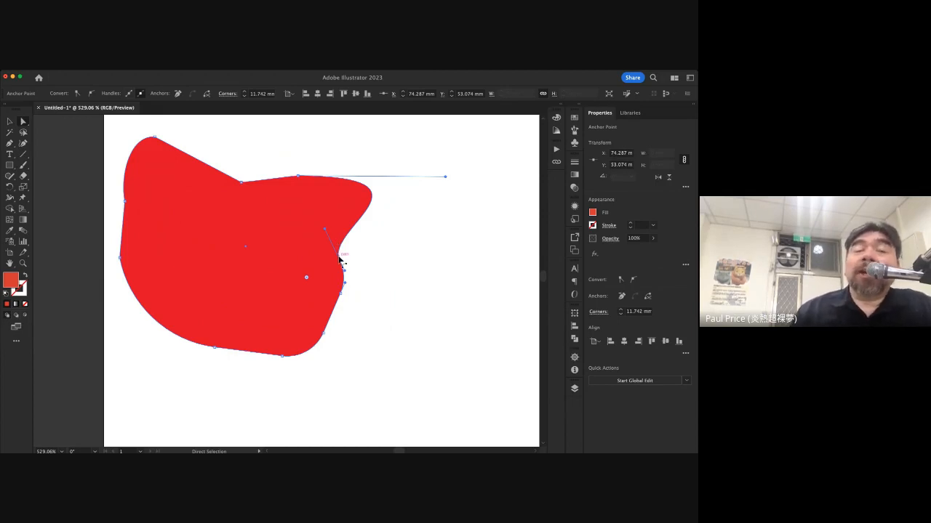
# Select the whole reshaped red path and delete it from the artboard
pyautogui.click(256, 235)
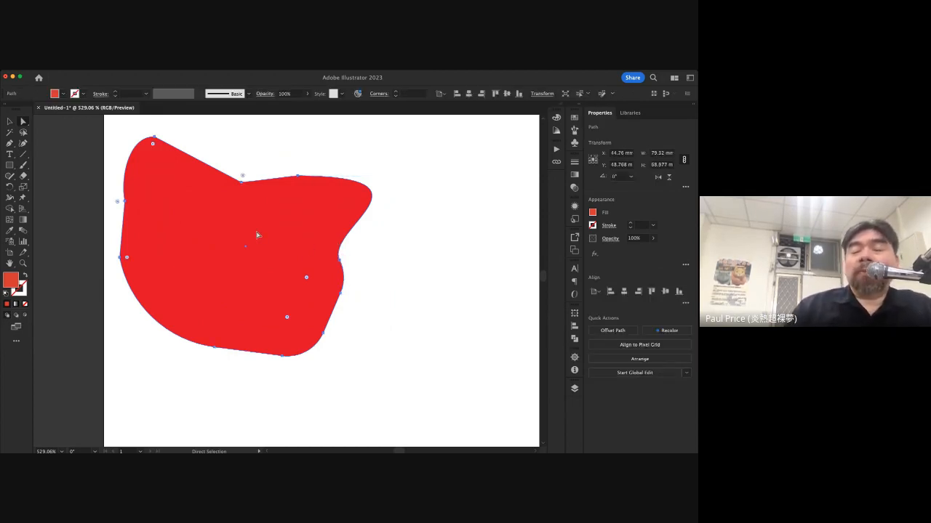
pyautogui.press('Delete')
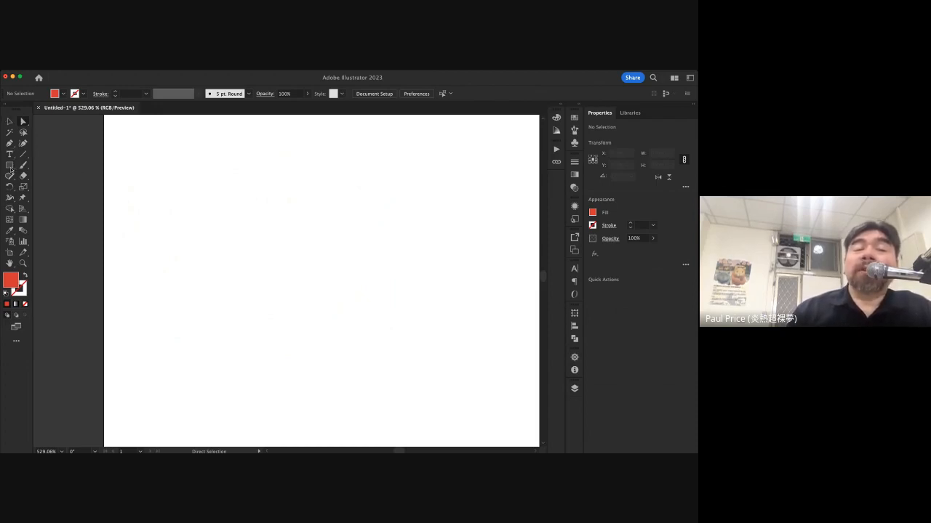
pyautogui.click(10, 124)
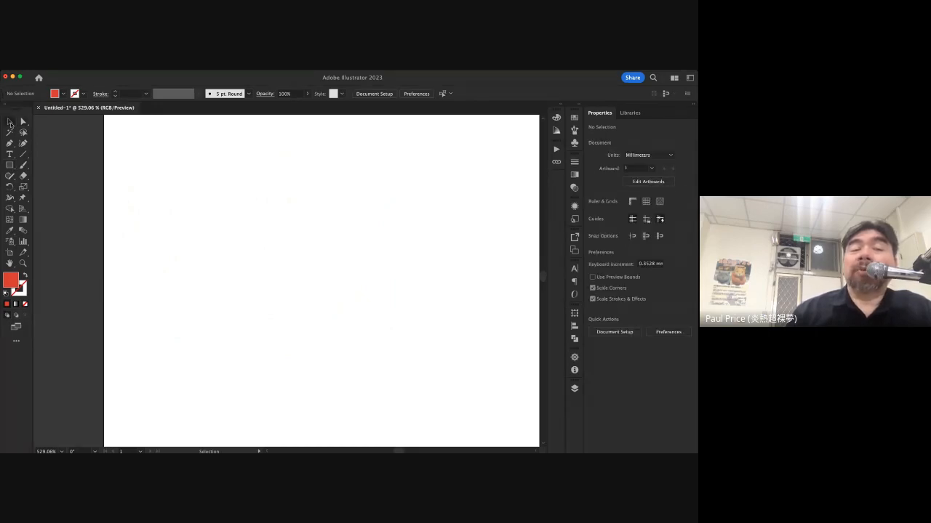
pyautogui.click(23, 124)
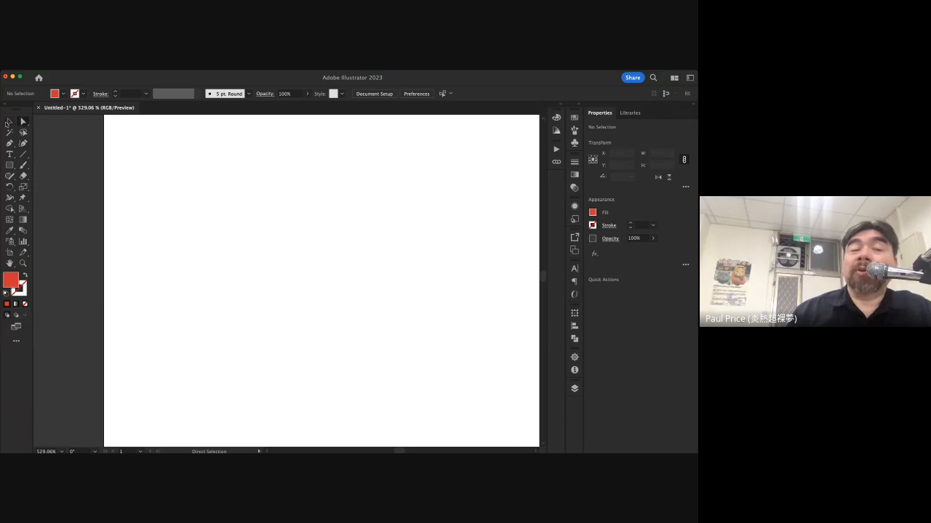
pyautogui.click(10, 124)
pyautogui.click(22, 124)
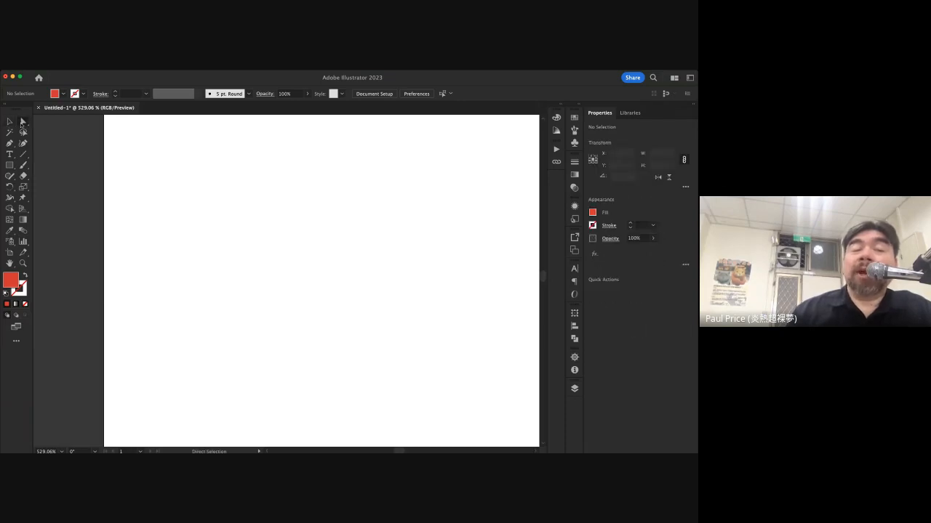
# Draw a rectangle about 33 by 21 mm near the artboard's top, and a square about 20 mm wide to its right
pyautogui.click(10, 167)
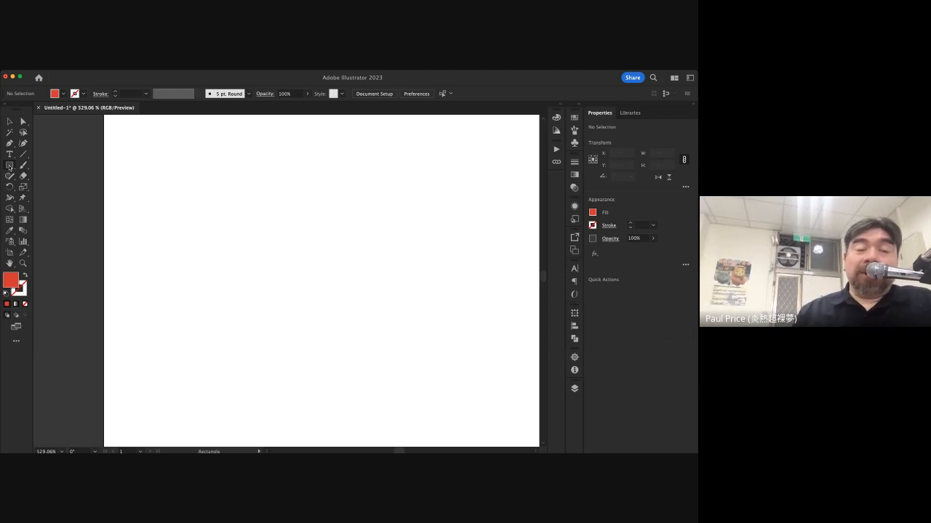
pyautogui.moveTo(186, 136); pyautogui.dragTo(291, 202)
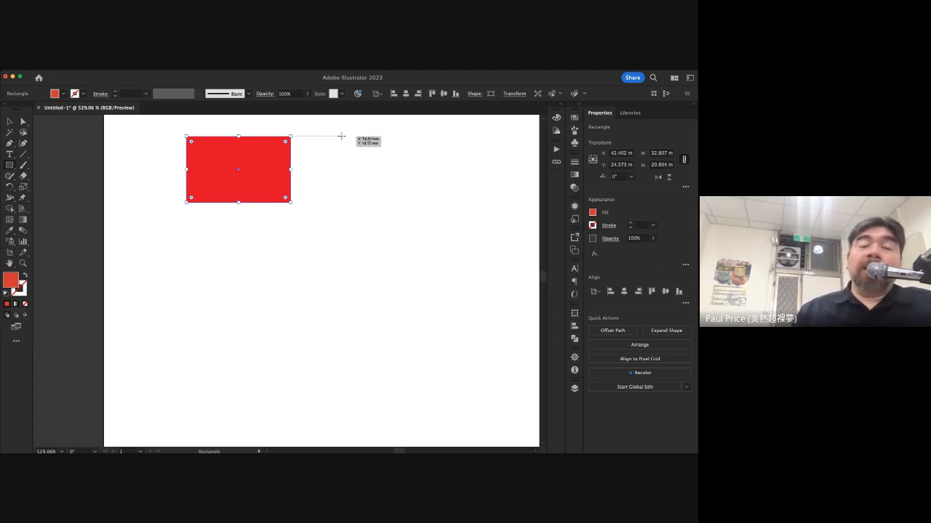
pyautogui.moveTo(342, 137)
pyautogui.mouseDown()
pyautogui.moveTo(409, 186)
pyautogui.moveTo(405, 200)
pyautogui.mouseUp()
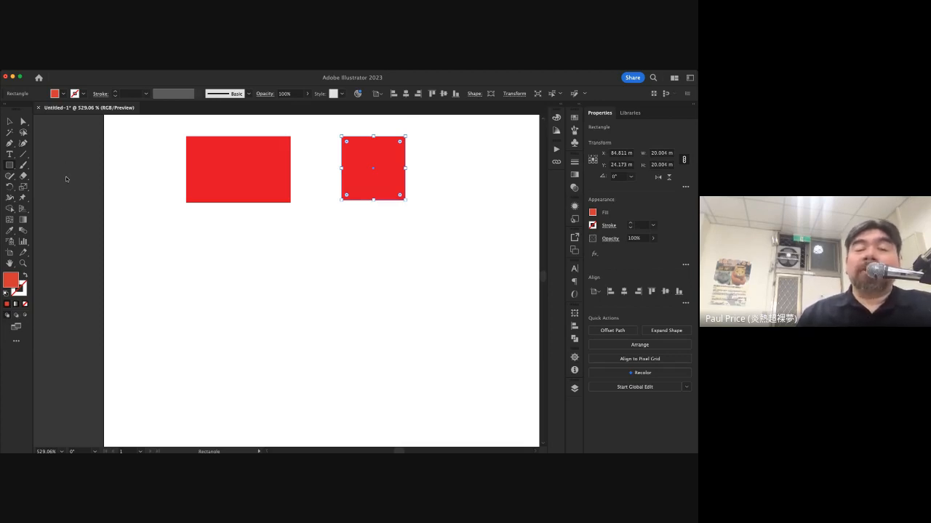
# Draw a rounded rectangle about 33 by 20 mm below the first rectangle, and a slightly wide ellipse below the square
pyautogui.moveTo(186, 225); pyautogui.dragTo(291, 290)
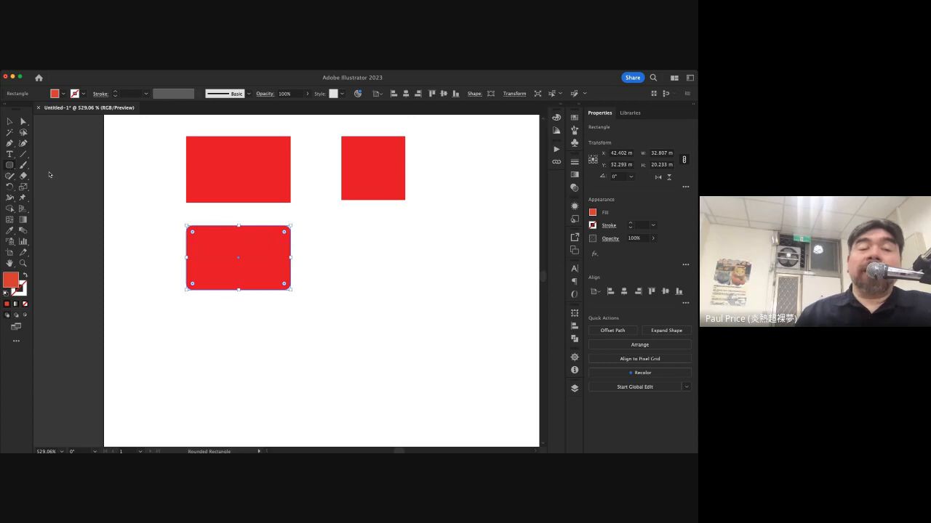
pyautogui.press('l')
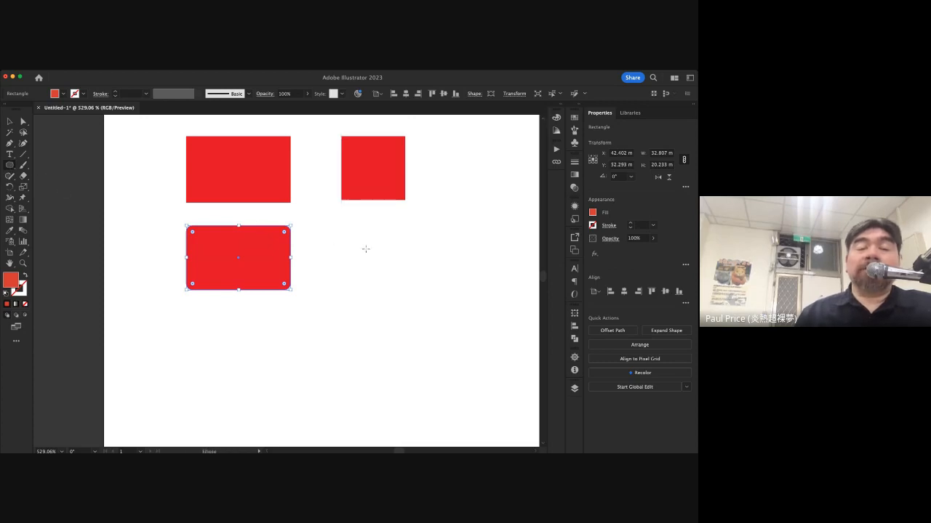
pyautogui.moveTo(368, 238); pyautogui.dragTo(429, 288)
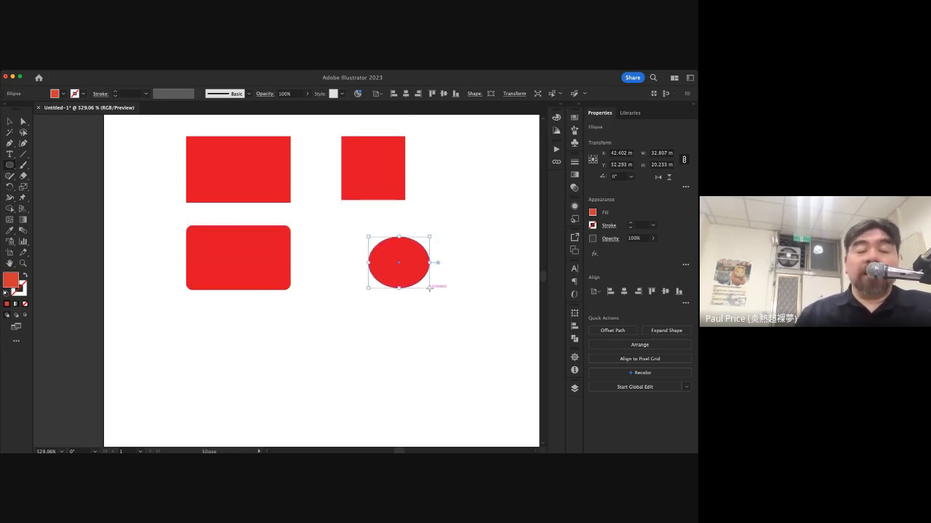
# Draw a circle about 15 mm across below the ellipse, and a hexagon about 20 by 17 mm below the rounded rectangle
pyautogui.moveTo(382, 332); pyautogui.dragTo(432, 363)
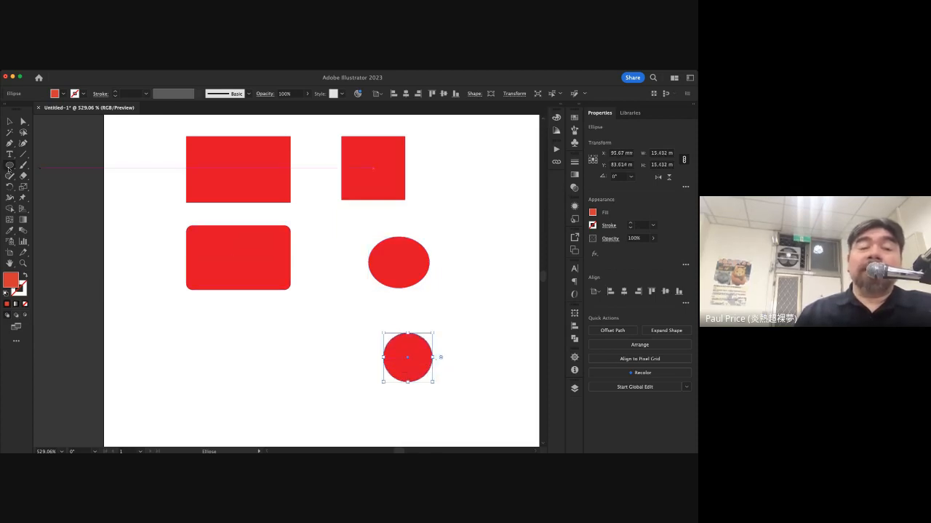
pyautogui.click(59, 200)
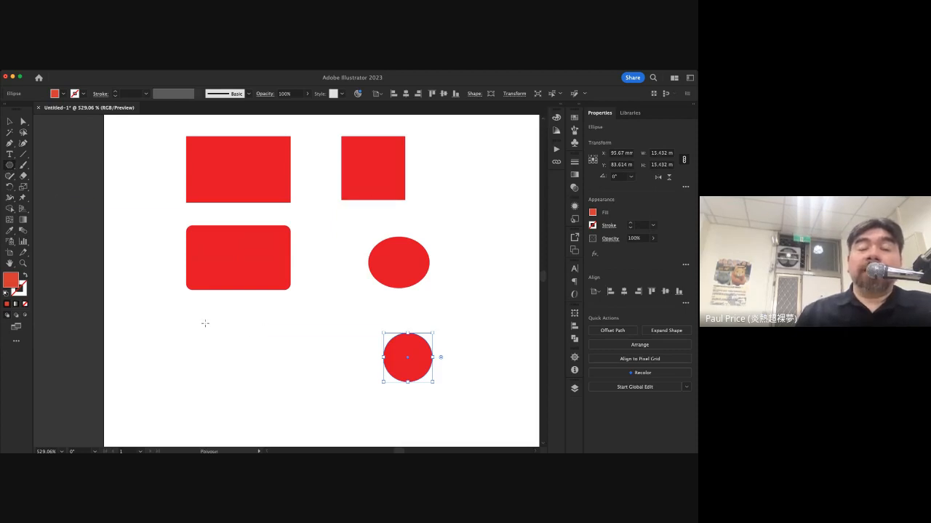
pyautogui.moveTo(205, 323); pyautogui.dragTo(189, 350)
# Try drawing a large rotated hexagon about 97 by 112 mm over the artboard's left edge, and undo it
pyautogui.moveTo(120, 225); pyautogui.dragTo(58, 139)
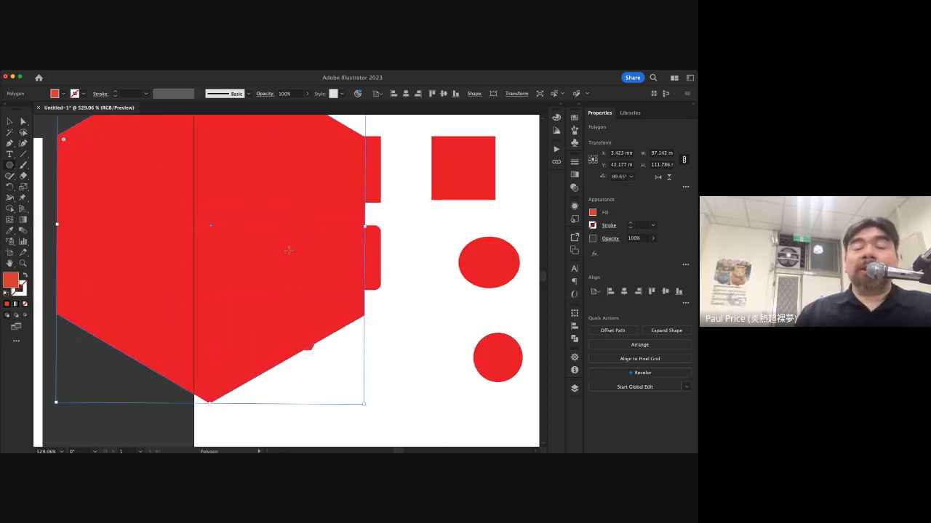
pyautogui.press('a')
pyautogui.press('super+z')
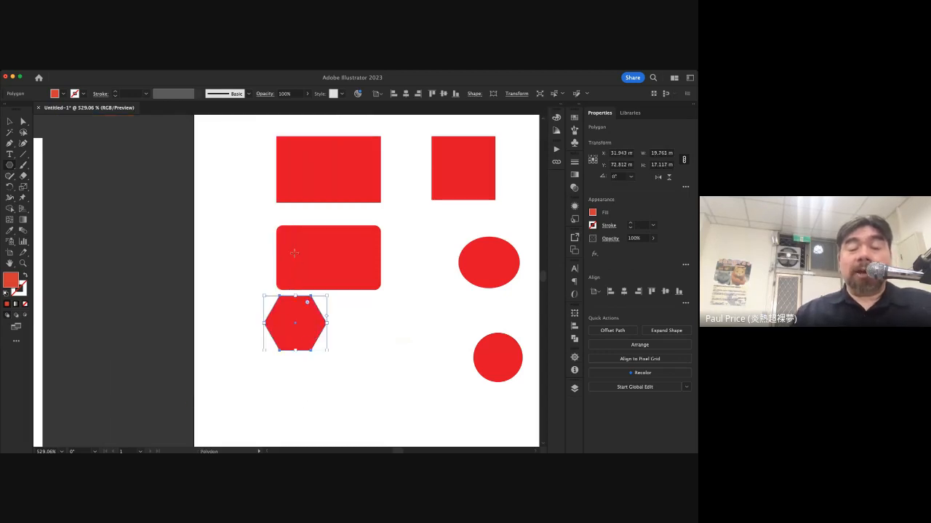
# Replace the hexagon below the rounded rectangle with a slightly rotated one about 22 by 24 mm, placed further toward the artboard's left edge
pyautogui.press('v')
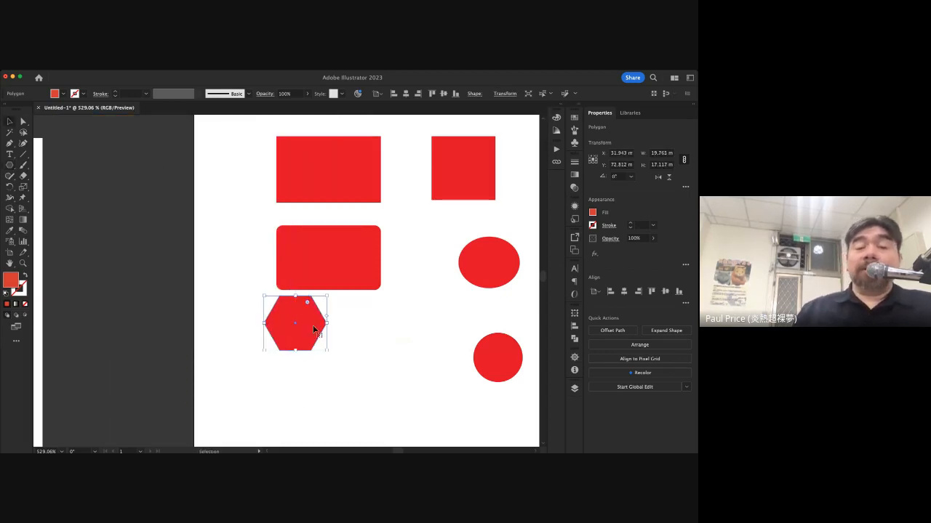
pyautogui.moveTo(314, 330); pyautogui.dragTo(289, 358)
pyautogui.press('Delete')
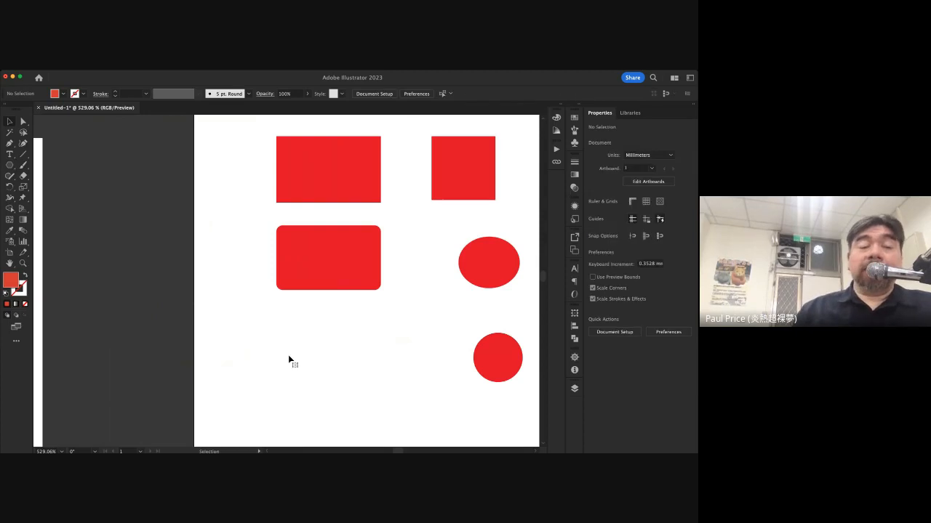
pyautogui.click(11, 165)
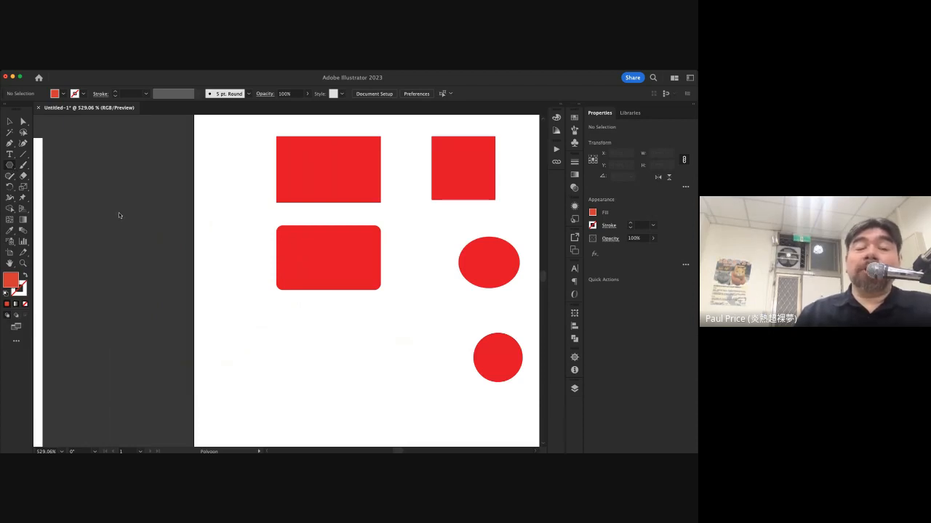
pyautogui.moveTo(243, 347); pyautogui.dragTo(276, 369)
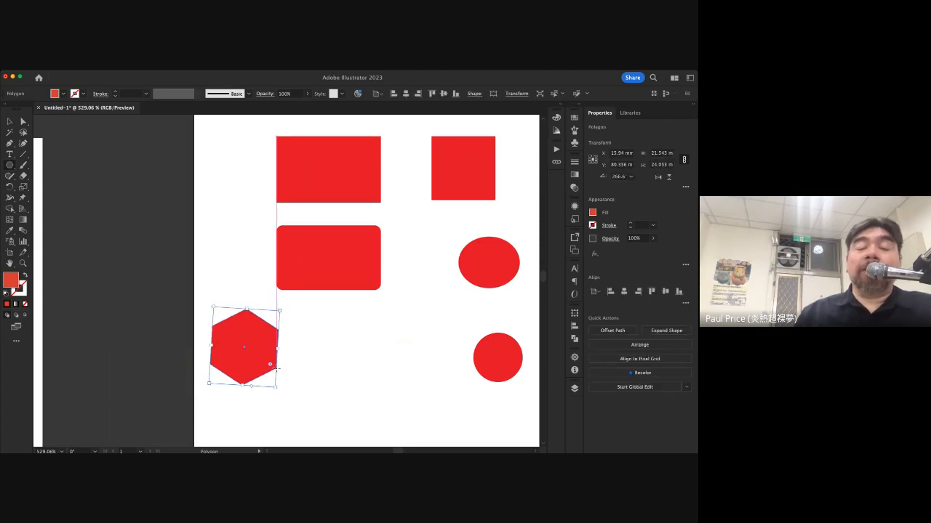
# Add an octagon about 22 mm wide beside the hexagon, and a pentagon about 23 by 22 mm right of the square and ellipse
pyautogui.hscroll(5, 276, 370)
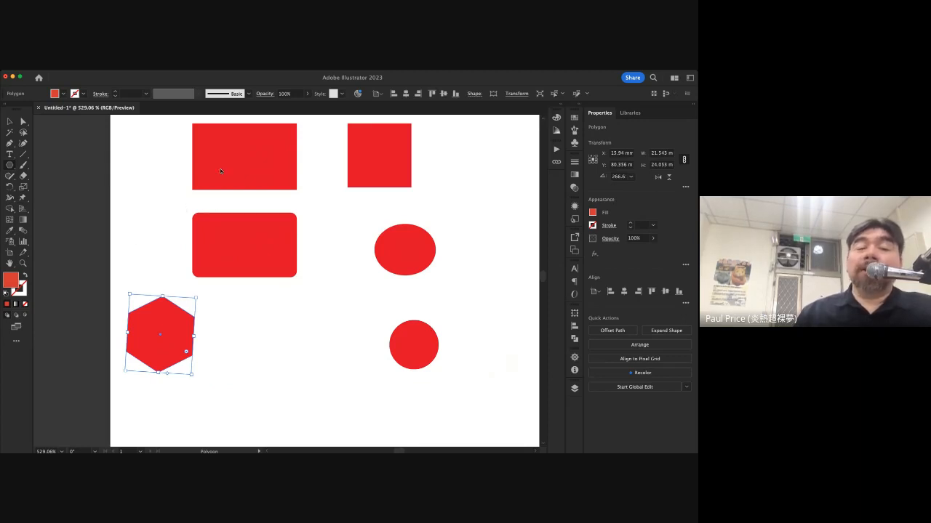
pyautogui.click(227, 224)
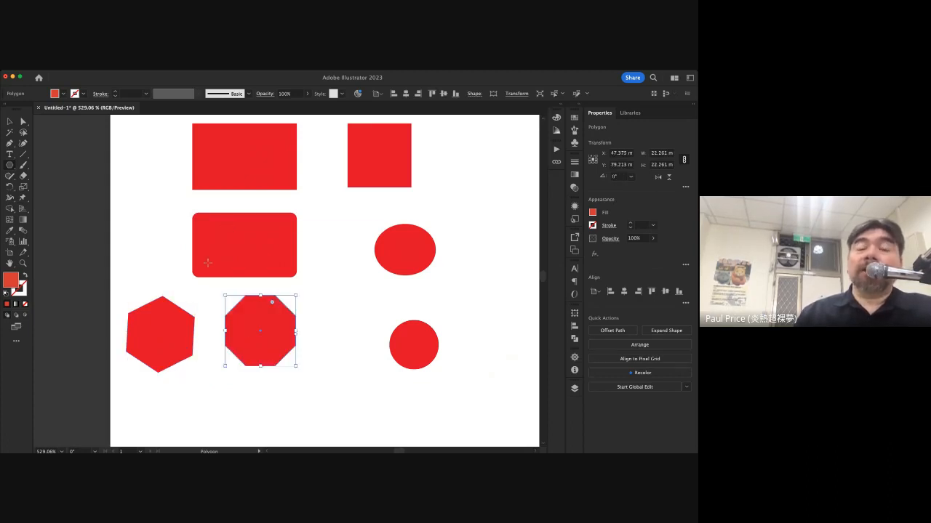
pyautogui.hscroll(5, 410, 235)
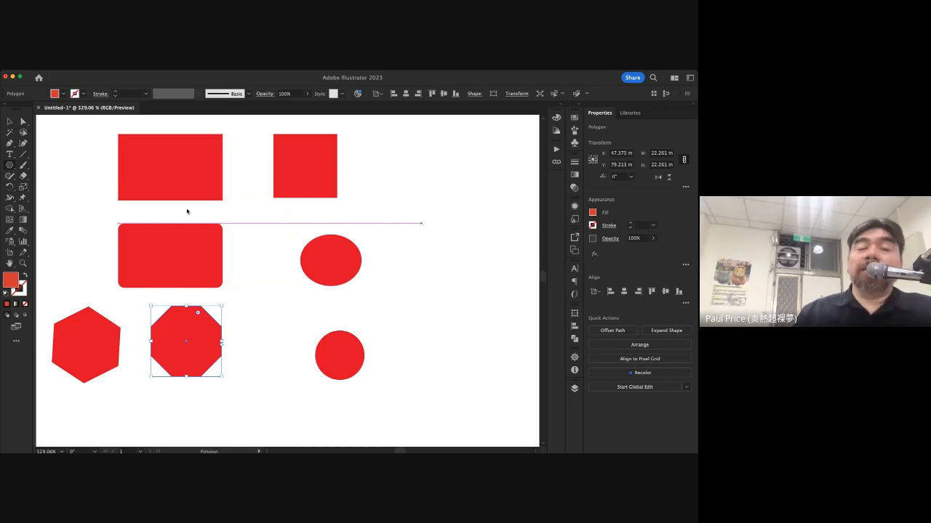
pyautogui.click(231, 226)
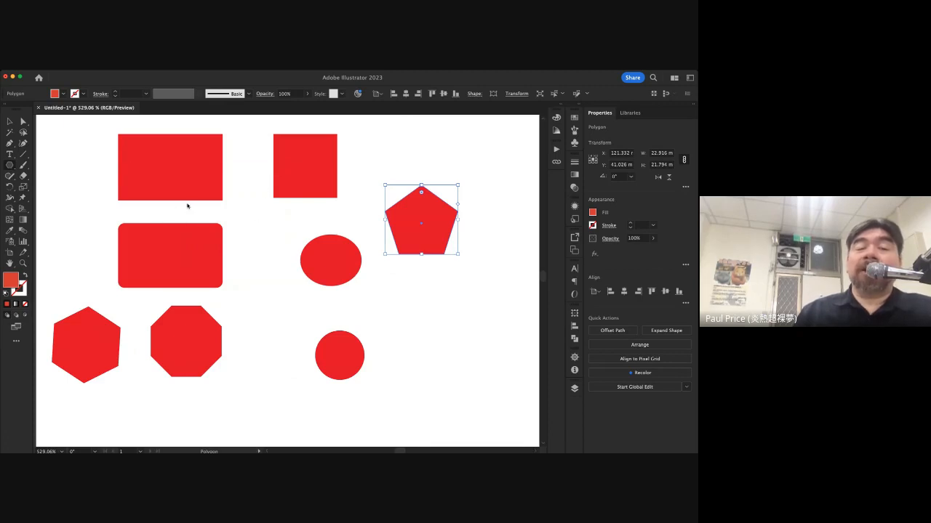
# Add a heptagon about 23 mm across and place it between the octagon and the circle
pyautogui.click(229, 227)
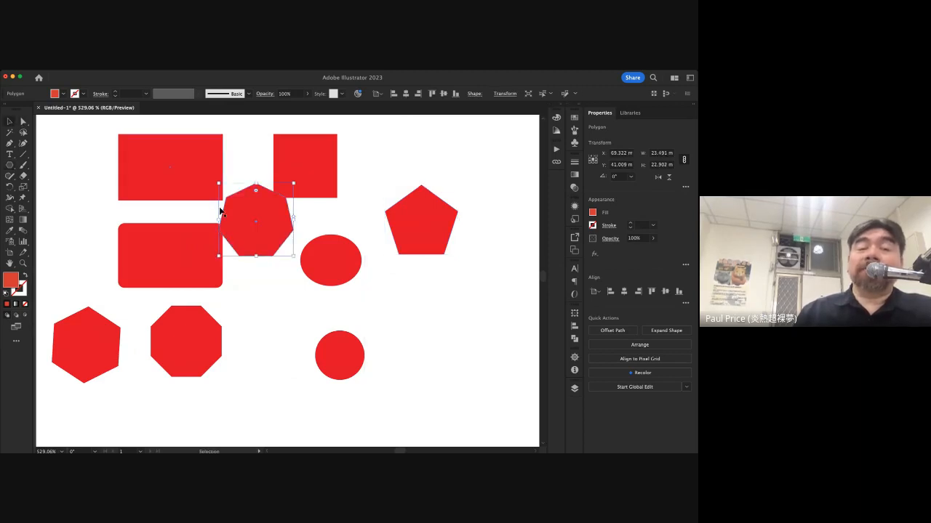
pyautogui.moveTo(245, 219); pyautogui.dragTo(257, 318)
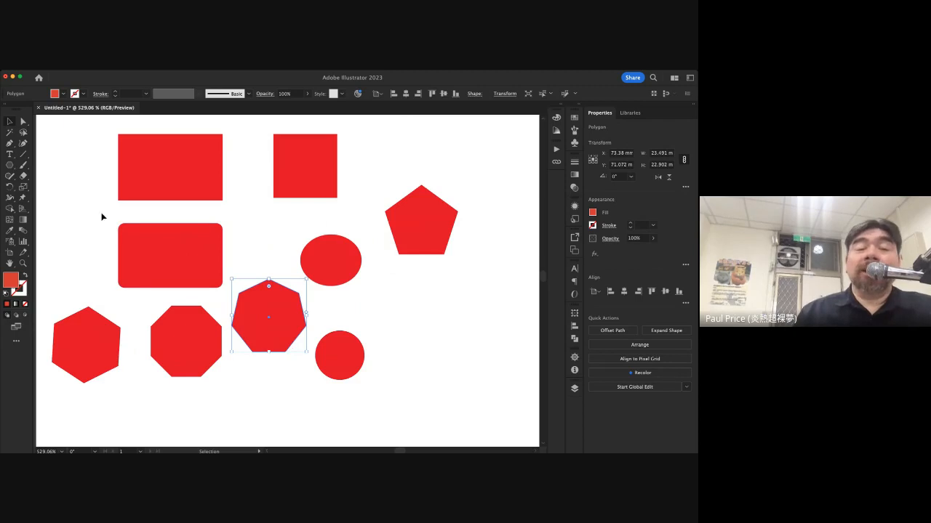
# Try adding a second heptagon about 23 mm across, move it above the pentagon, and delete it
pyautogui.click(11, 166)
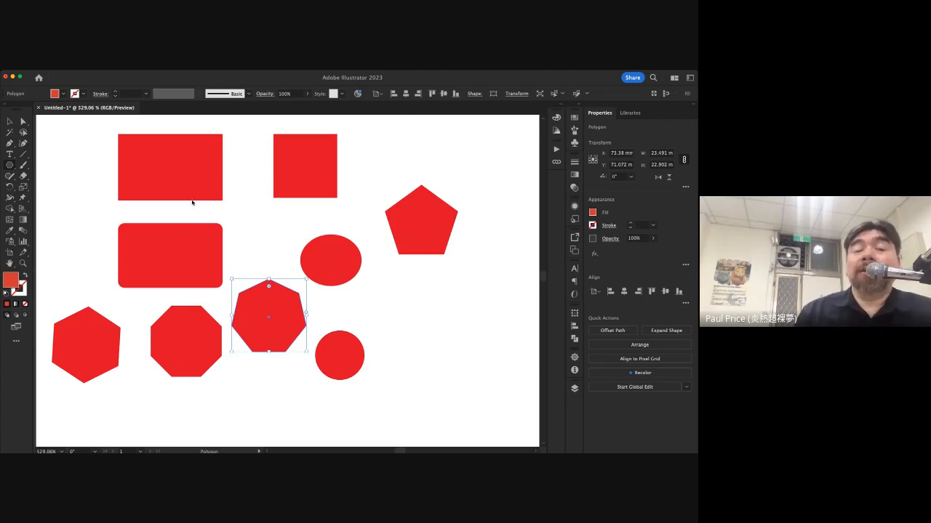
pyautogui.click(217, 232)
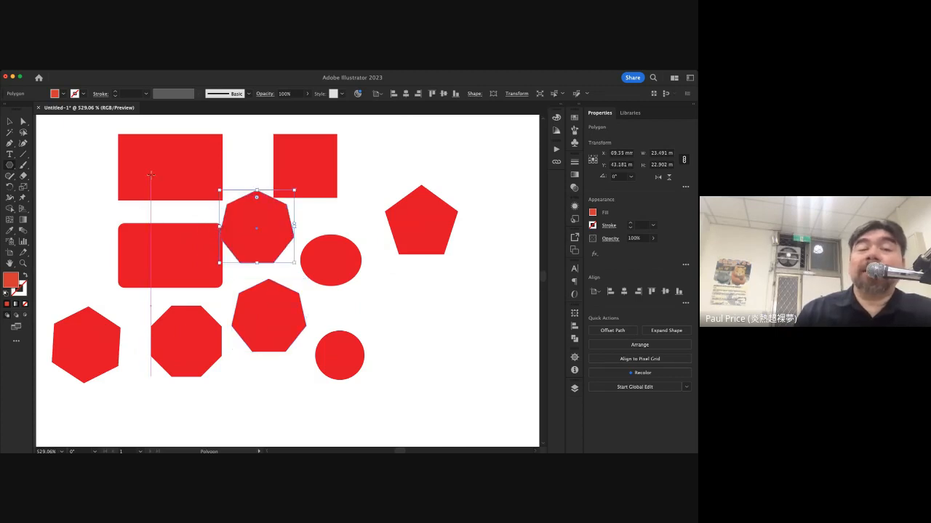
pyautogui.click(8, 122)
pyautogui.moveTo(276, 245); pyautogui.dragTo(400, 161)
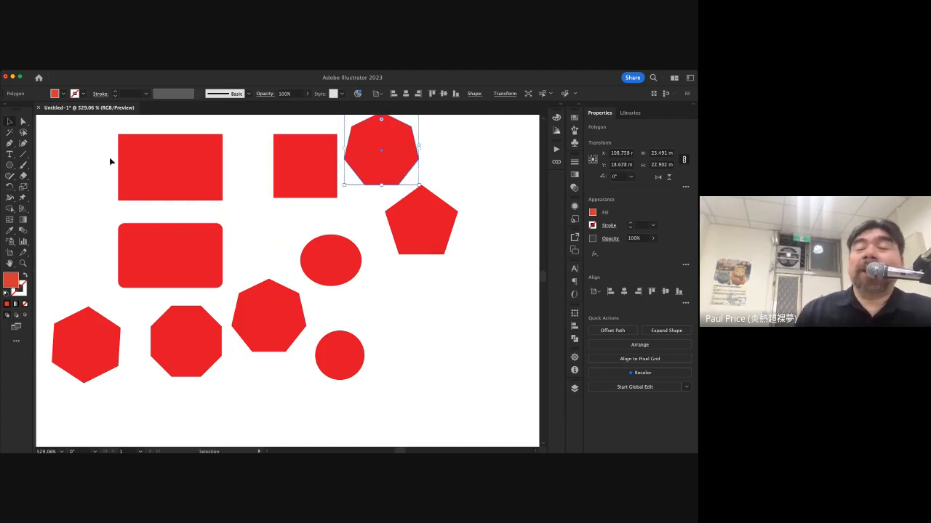
pyautogui.press('Delete')
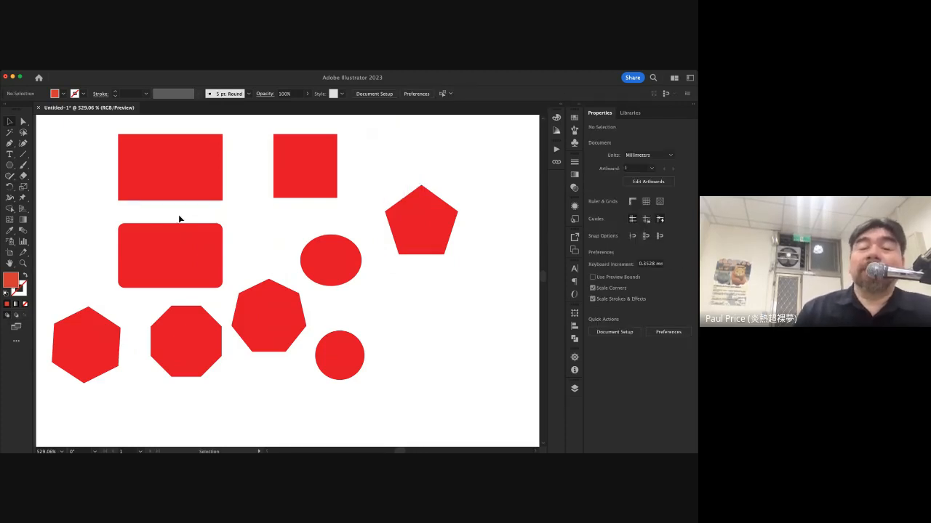
# Draw an upside-down five-pointed star about 34 by 32 mm right of the square, above the pentagon
pyautogui.hscroll(5, 298, 353)
pyautogui.scroll(2, 298, 354)
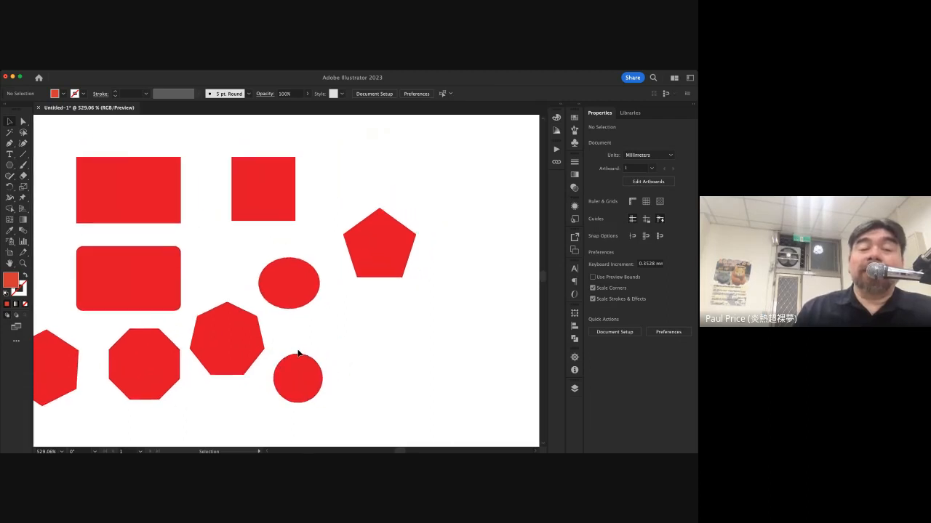
pyautogui.click(10, 166)
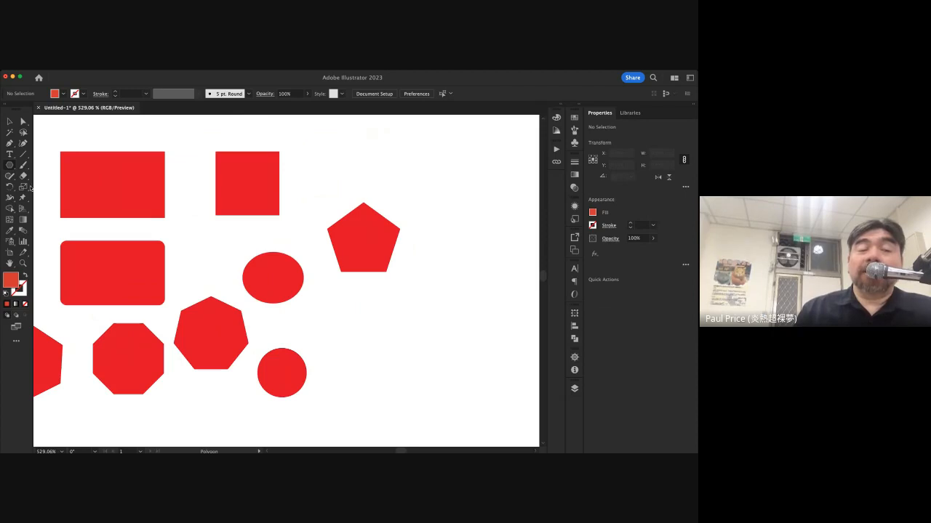
pyautogui.press('m')
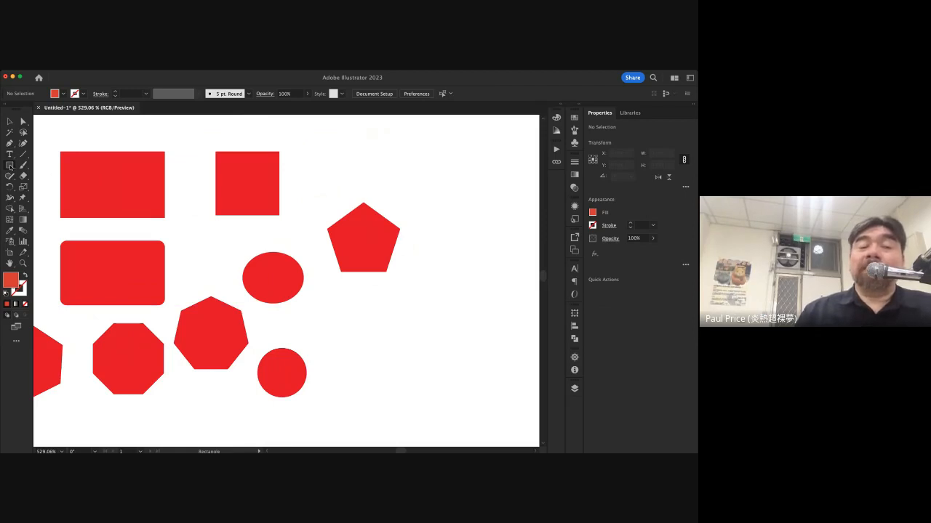
pyautogui.click(61, 214)
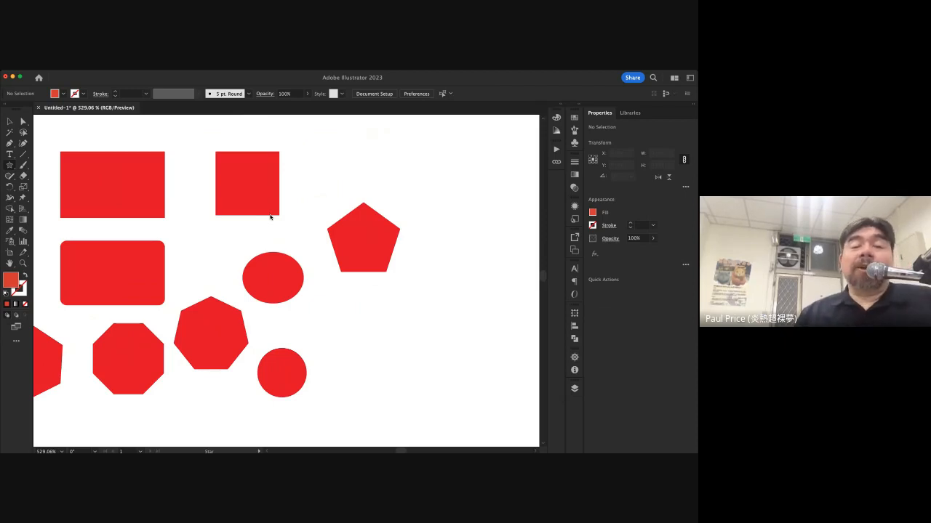
pyautogui.click(285, 233)
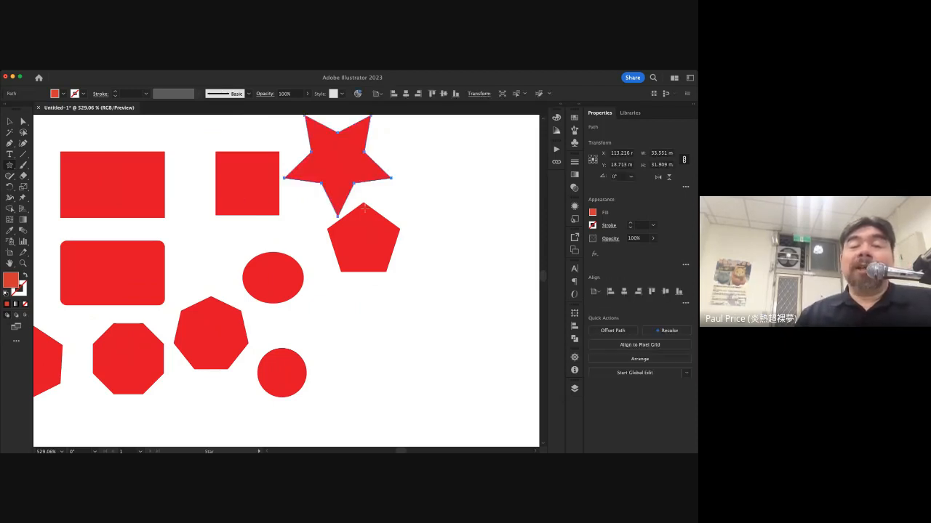
# Add a thin-armed five-pointed star of the same outer size, about 34 by 32 mm, right of the pentagon
pyautogui.scroll(1, 443, 200)
pyautogui.hscroll(1, 444, 200)
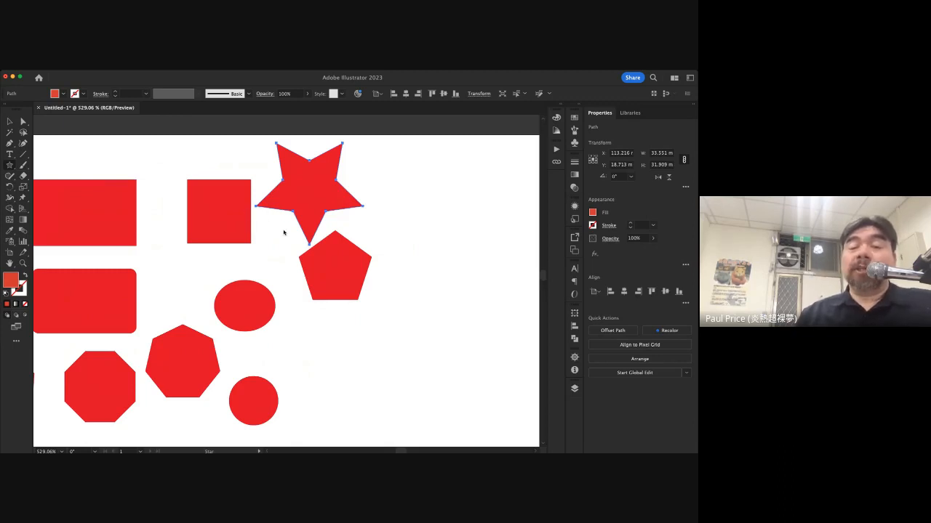
pyautogui.moveTo(446, 252); pyautogui.dragTo(456, 271)
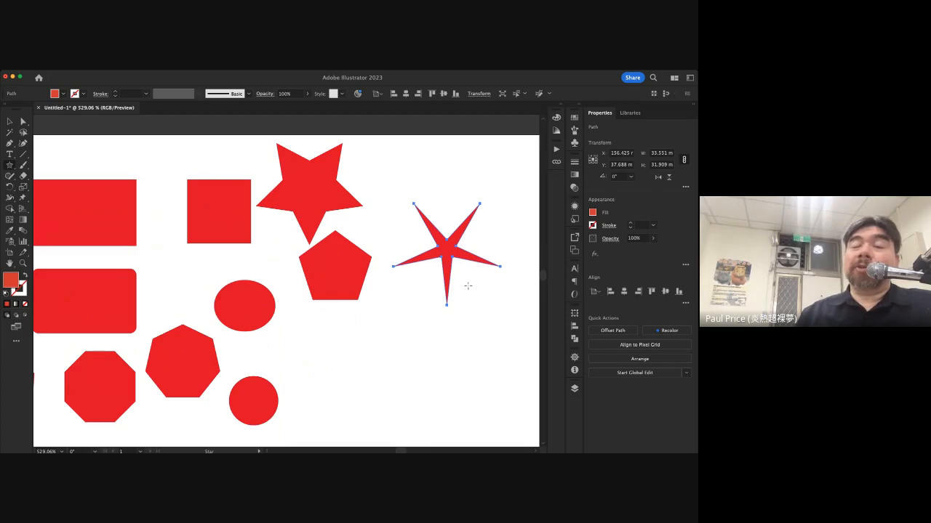
pyautogui.hscroll(3, 467, 283)
pyautogui.scroll(2, 465, 283)
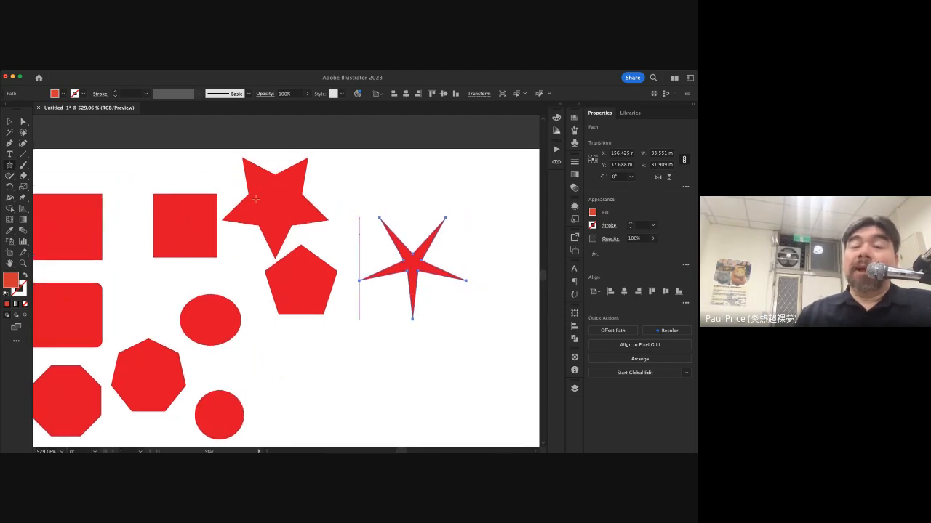
# Add a small five-pointed star about 19 by 18 mm and place it between the two larger stars
pyautogui.click(9, 122)
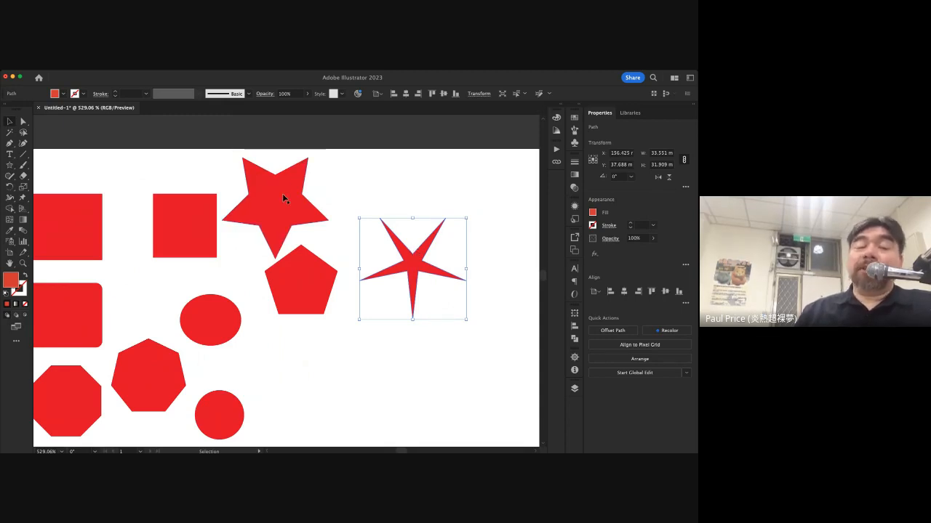
pyautogui.click(9, 165)
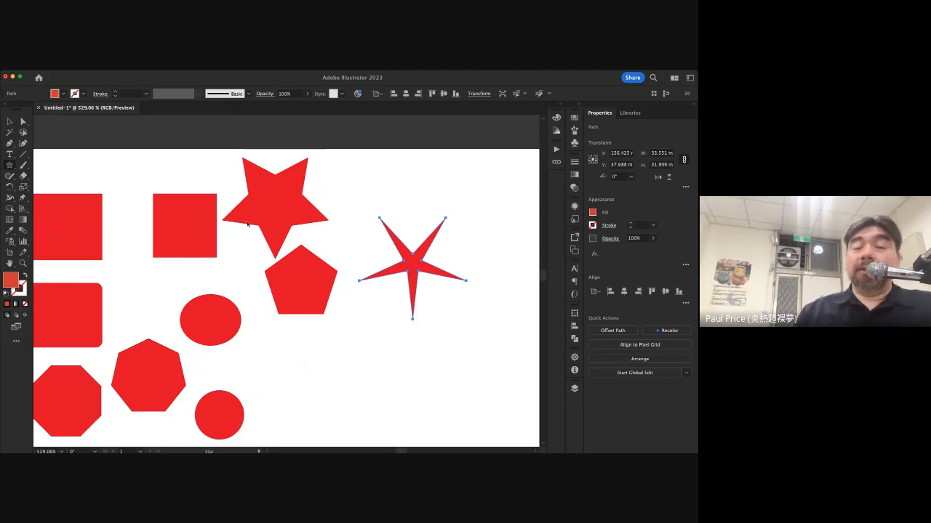
pyautogui.click(293, 235)
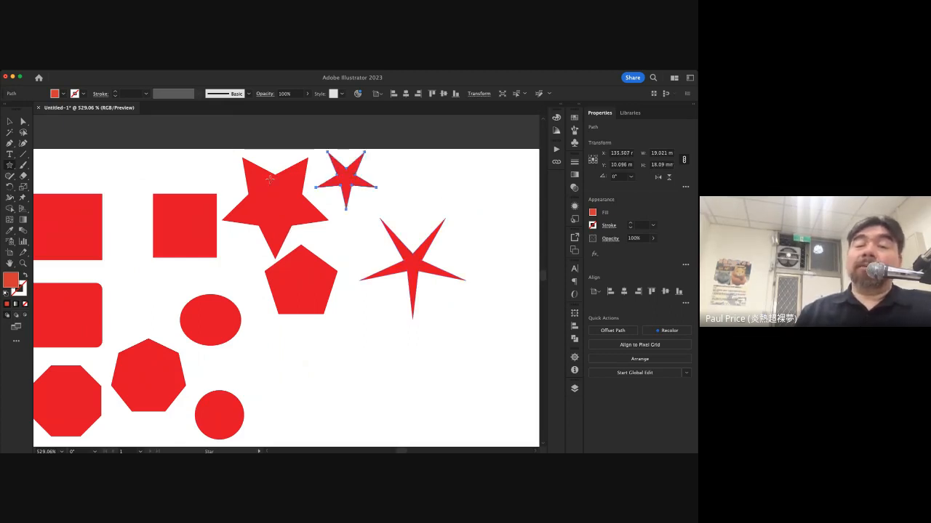
pyautogui.press('v')
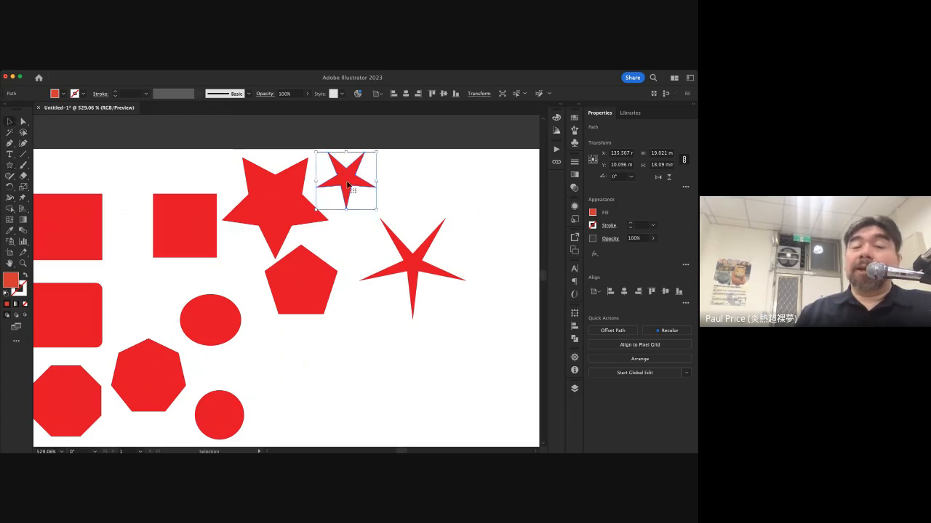
pyautogui.moveTo(348, 184); pyautogui.dragTo(368, 205)
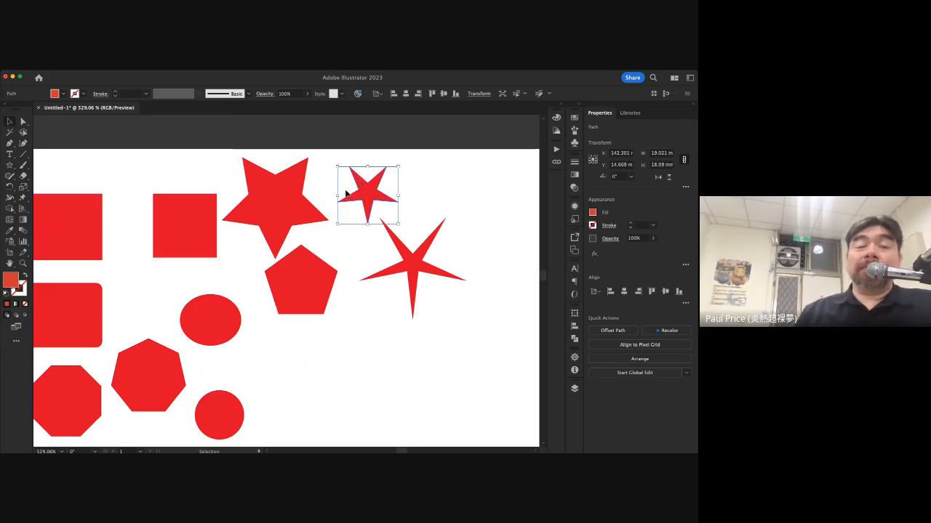
pyautogui.click(206, 139)
# Delete all the practice shapes from the artboard
pyautogui.hscroll(-5, 174, 180)
pyautogui.scroll(-2, 174, 180)
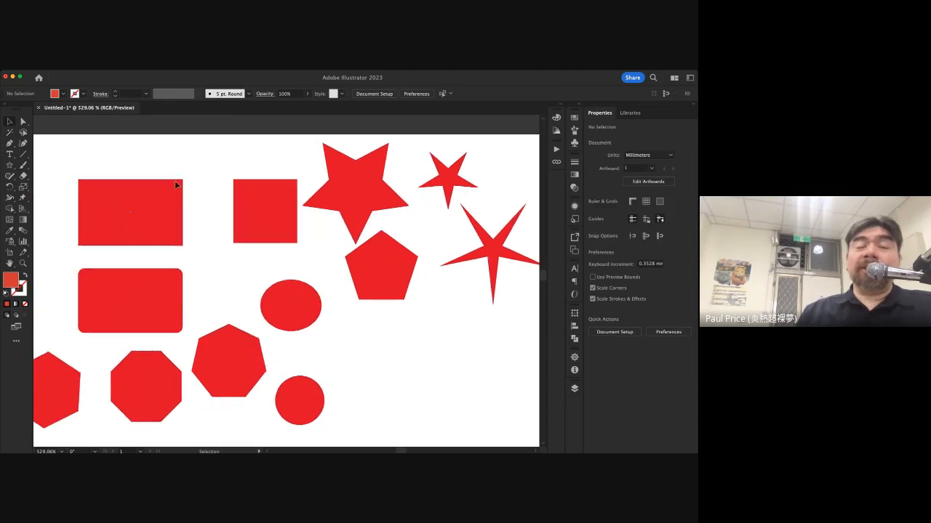
pyautogui.moveTo(433, 357); pyautogui.dragTo(518, 425)
pyautogui.press('Delete')
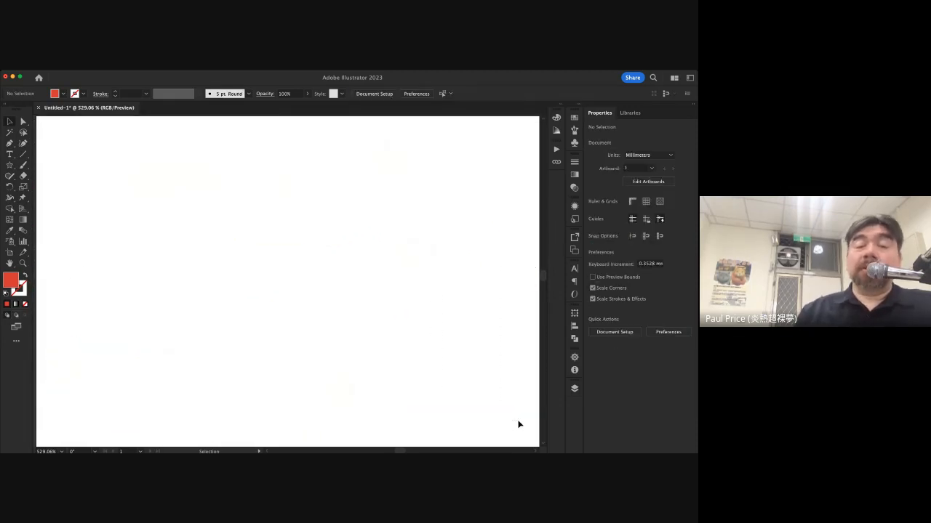
# Examine the Kumamon reference image on the neighbouring artboard for the basic shapes that make up its face
pyautogui.scroll(-2, 304, 294)
pyautogui.scroll(1, 304, 295)
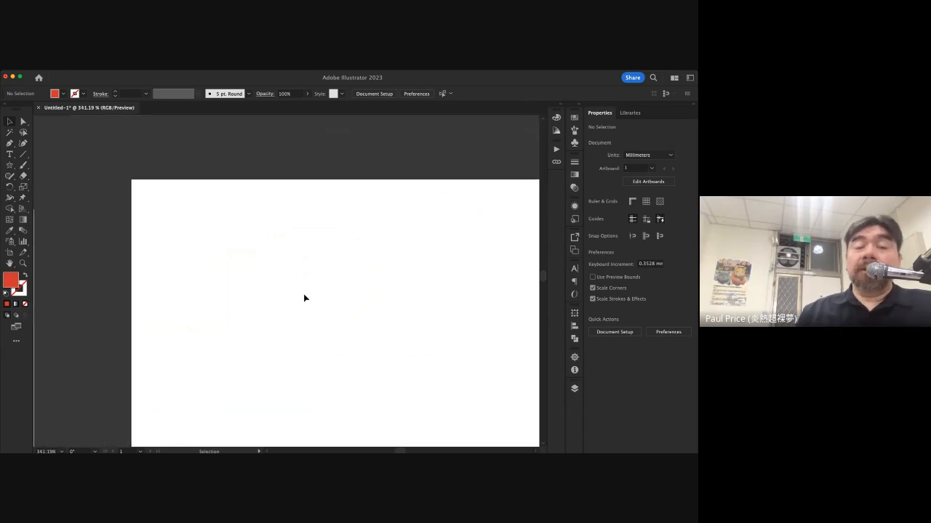
pyautogui.scroll(-2, 304, 295)
pyautogui.hscroll(1, 304, 294)
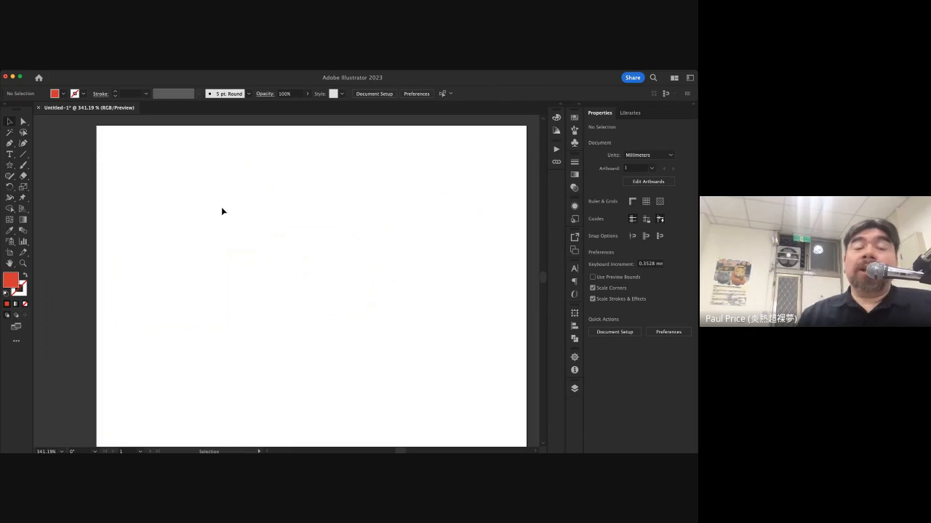
pyautogui.hscroll(-10, 222, 211)
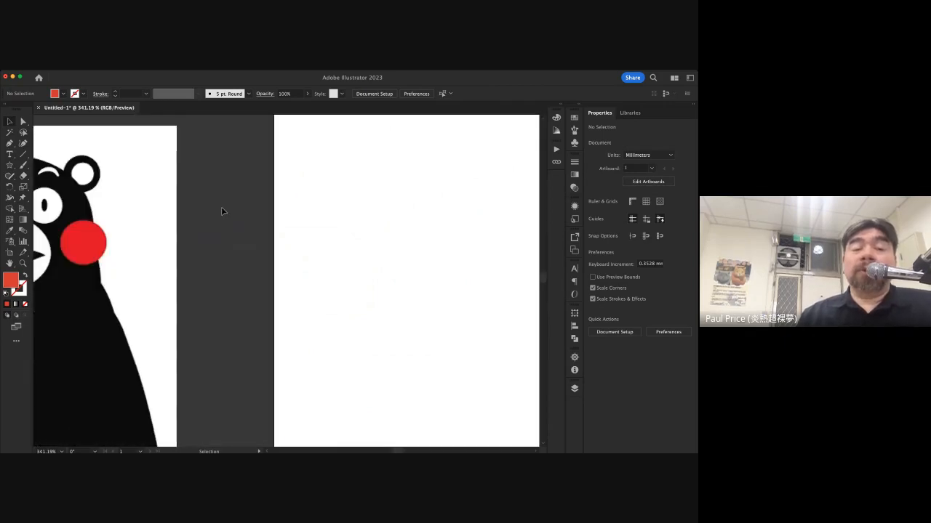
pyautogui.hscroll(-8, 222, 210)
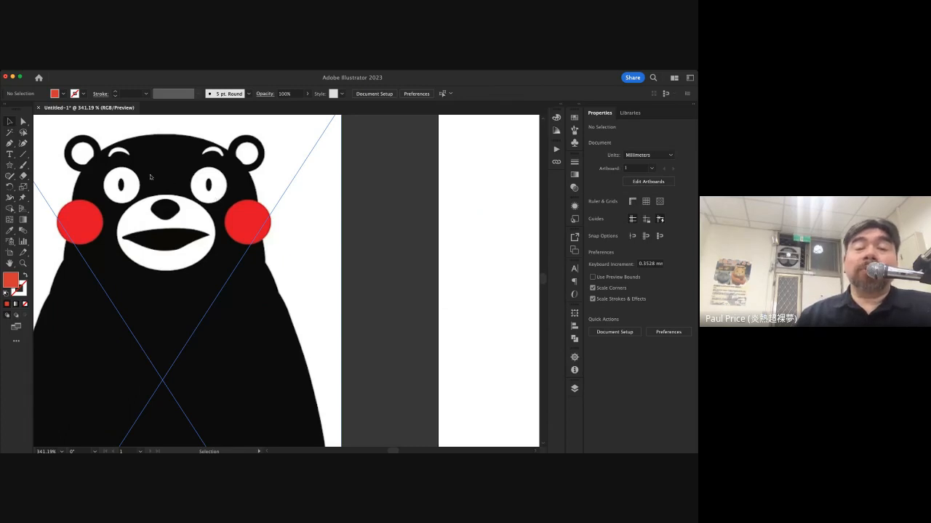
pyautogui.hscroll(3, 216, 194)
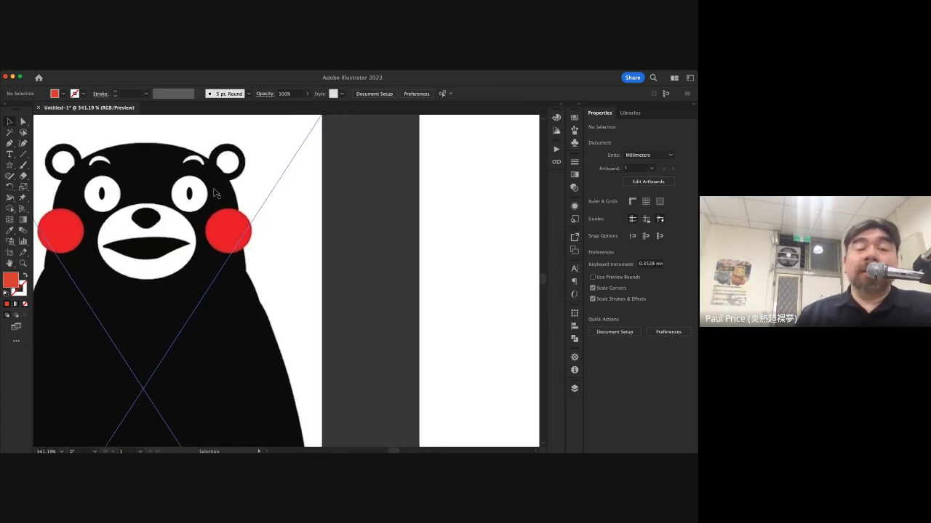
pyautogui.scroll(2, 216, 194)
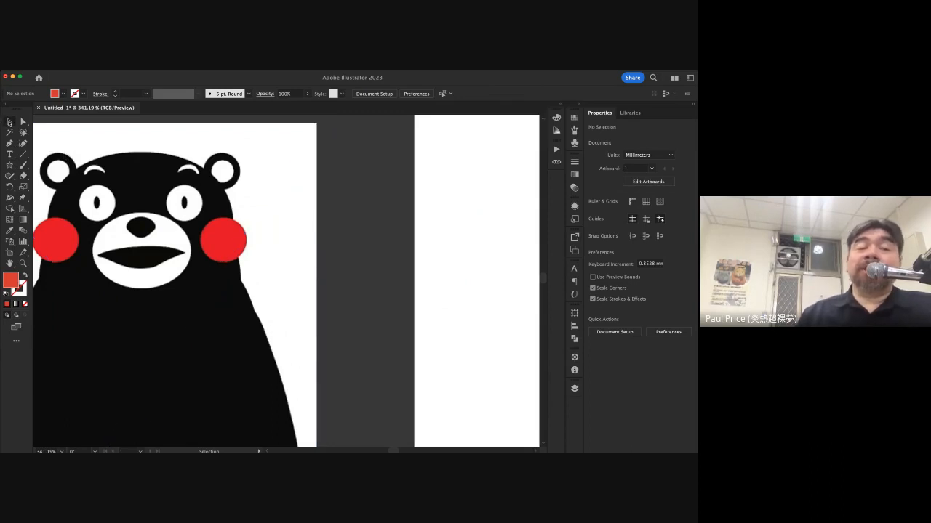
# Draw a red rectangle about 82 by 52 mm on the blank artboard right of the Kumamon reference
pyautogui.click(11, 166)
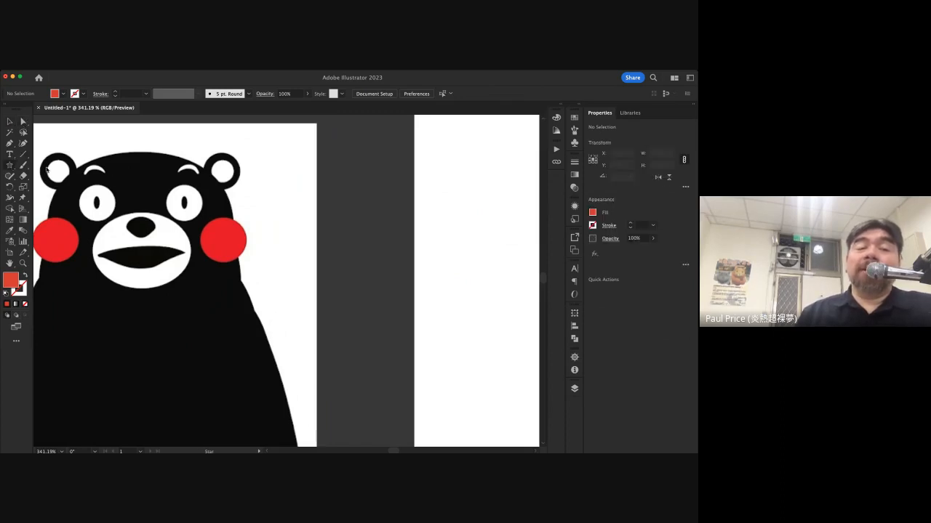
pyautogui.press('m')
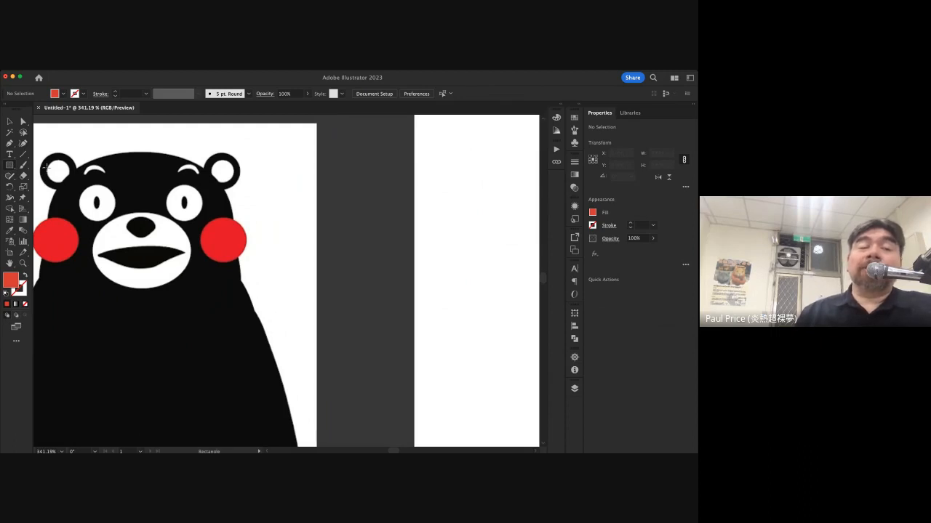
pyautogui.hscroll(3, 55, 176)
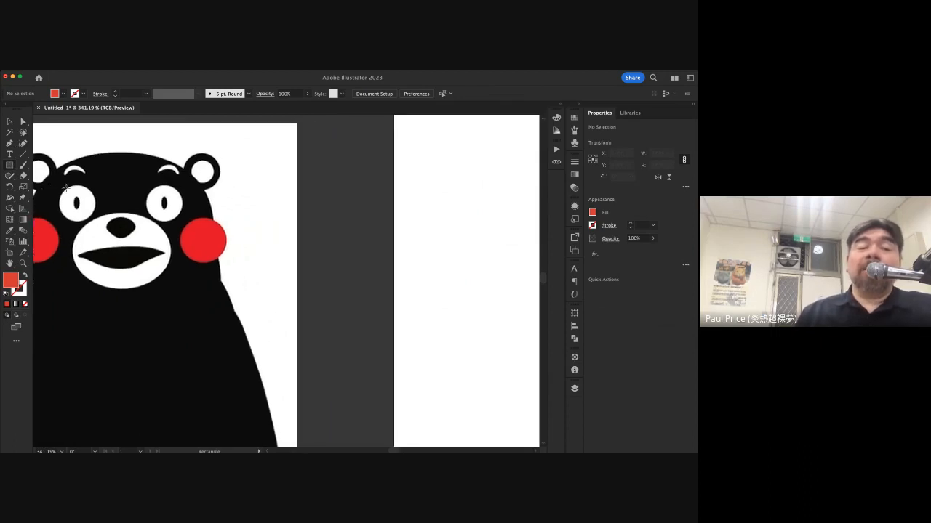
pyautogui.hscroll(15, 65, 187)
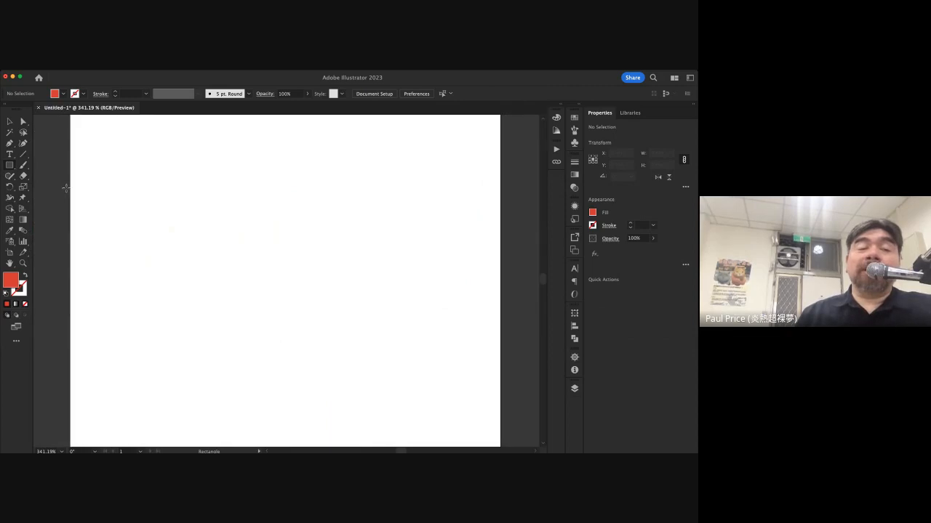
pyautogui.hscroll(4, 65, 187)
pyautogui.hscroll(-3, 64, 187)
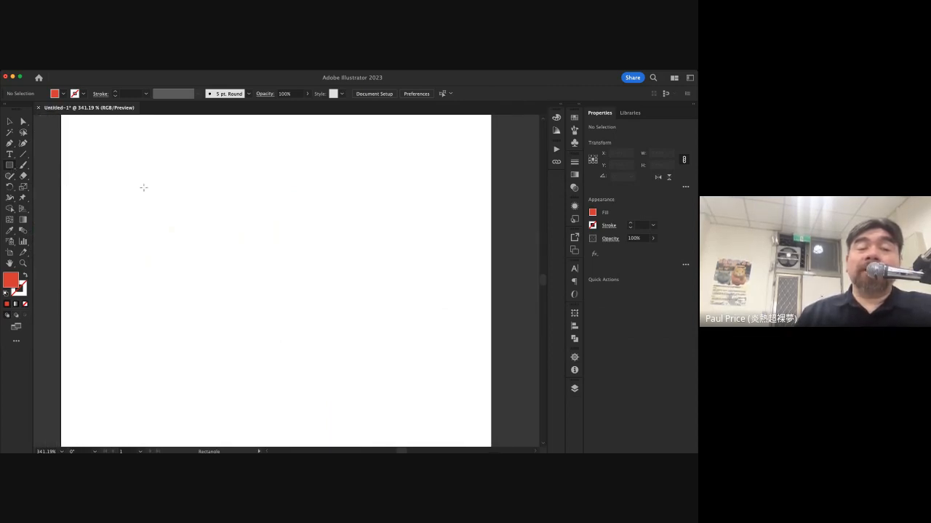
pyautogui.moveTo(183, 202); pyautogui.dragTo(351, 309)
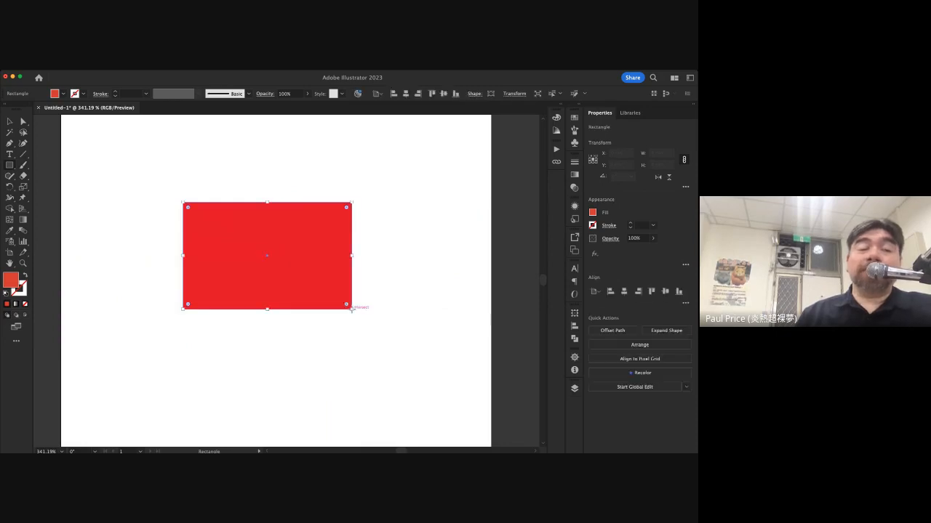
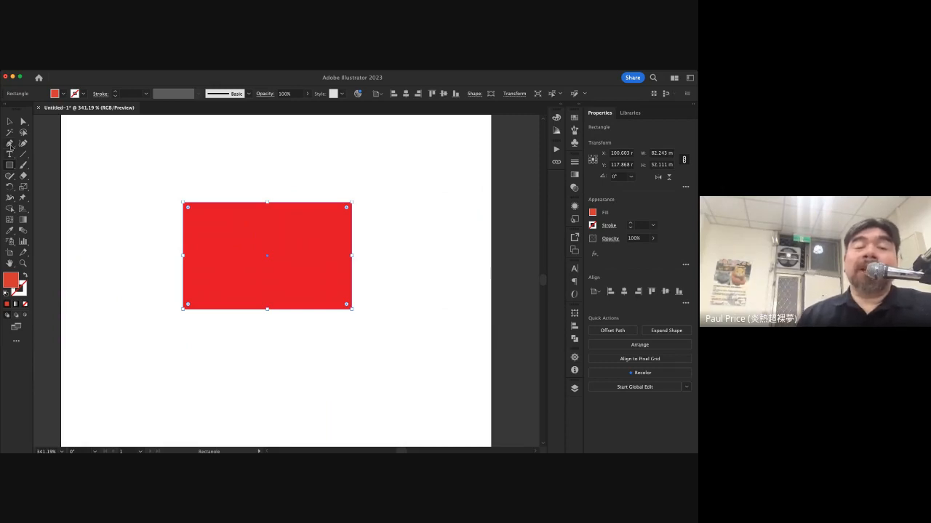
# Draw a closed, irregular six-point polygon about 118 by 68 mm with the Pen tool in the empty area below the rectangle
pyautogui.click(11, 145)
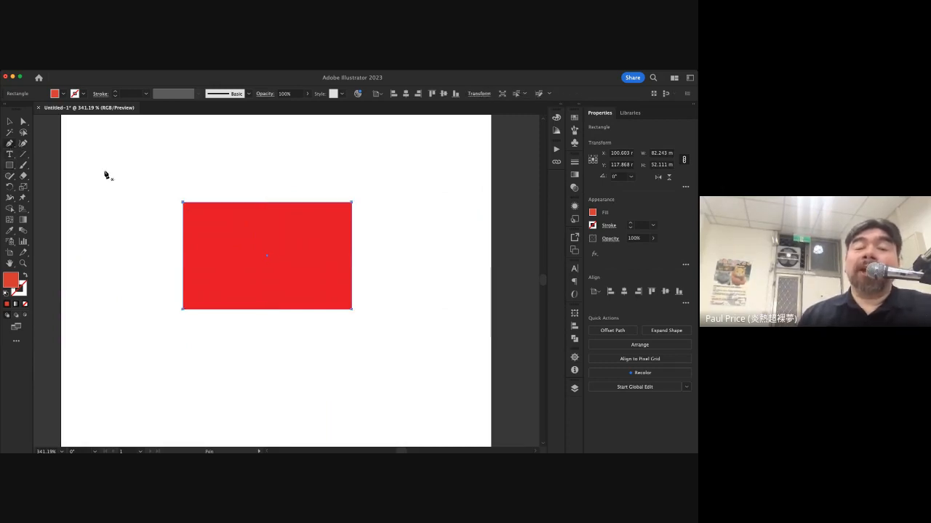
pyautogui.scroll(-5, 105, 175)
pyautogui.scroll(-3, 106, 176)
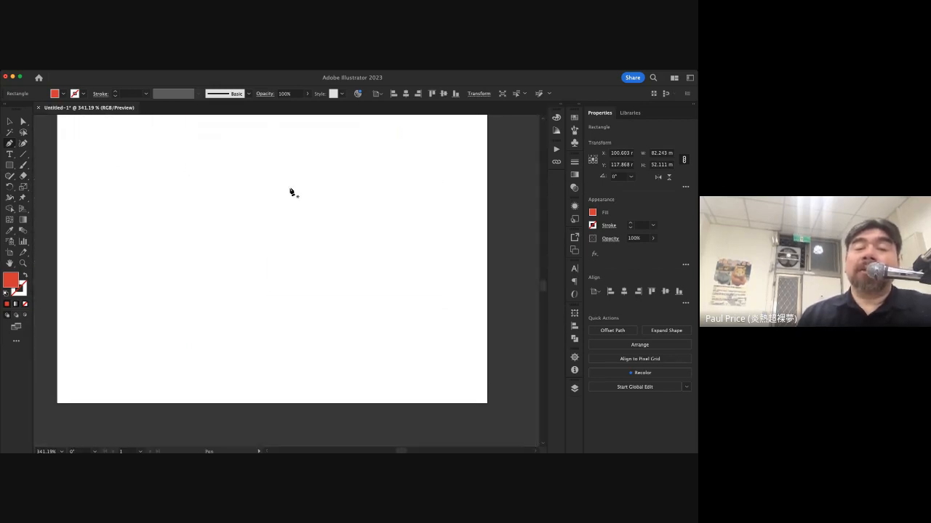
pyautogui.click(127, 211)
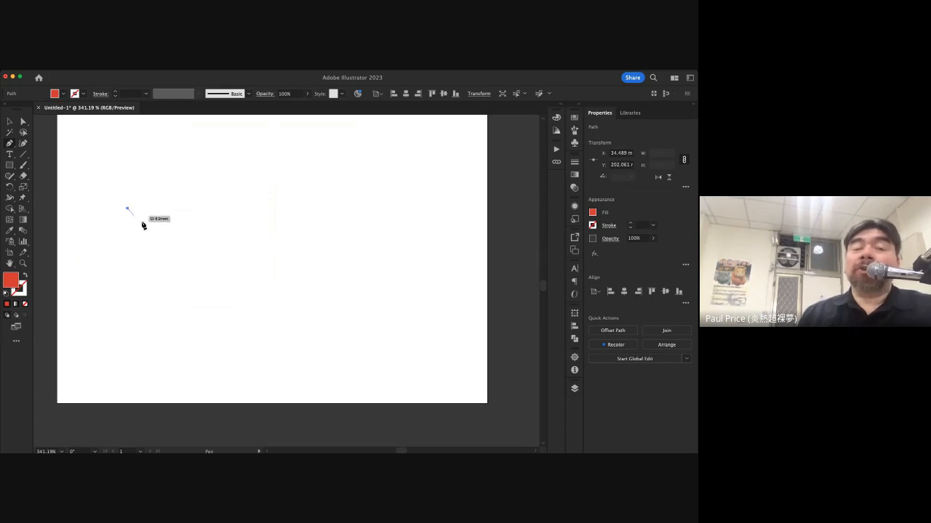
pyautogui.click(222, 157)
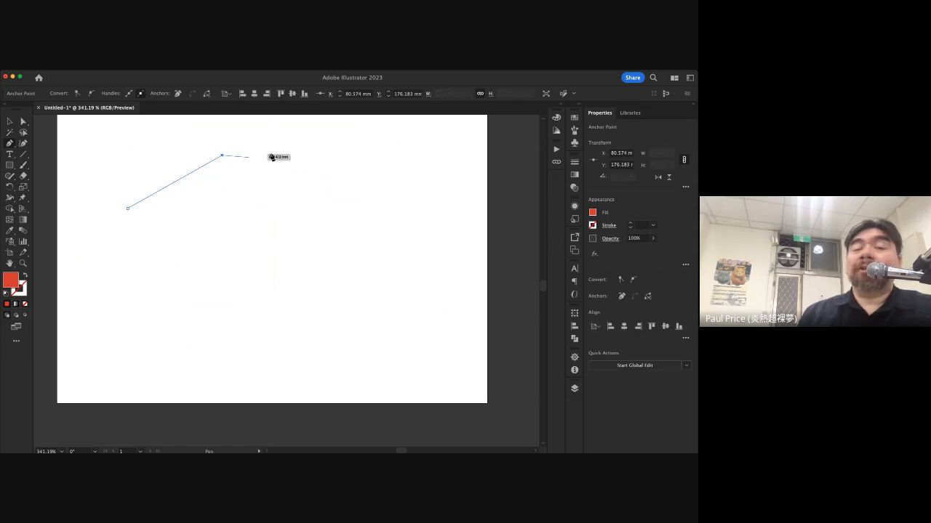
pyautogui.click(306, 184)
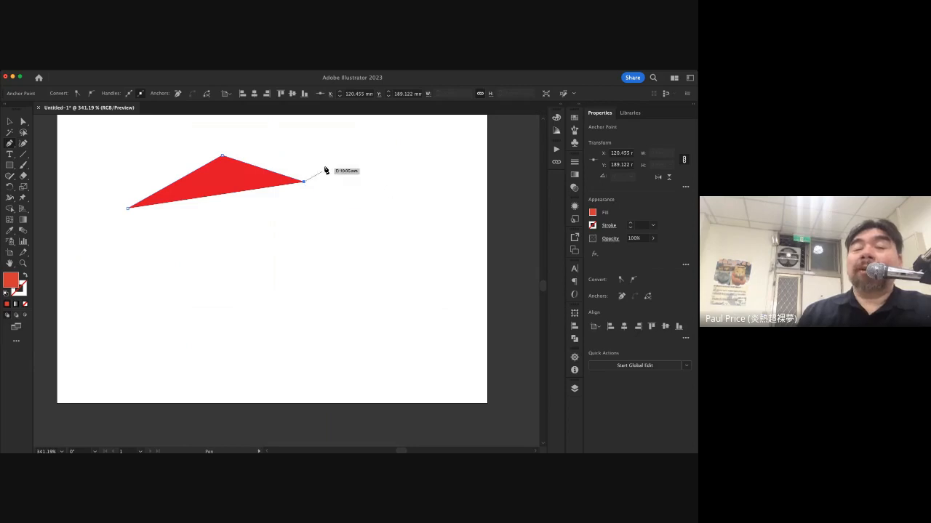
pyautogui.click(370, 219)
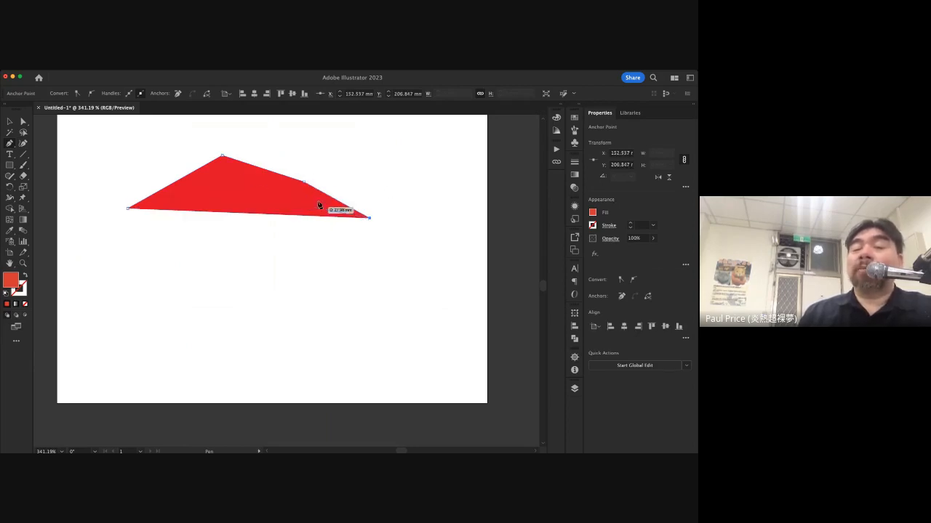
pyautogui.click(267, 296)
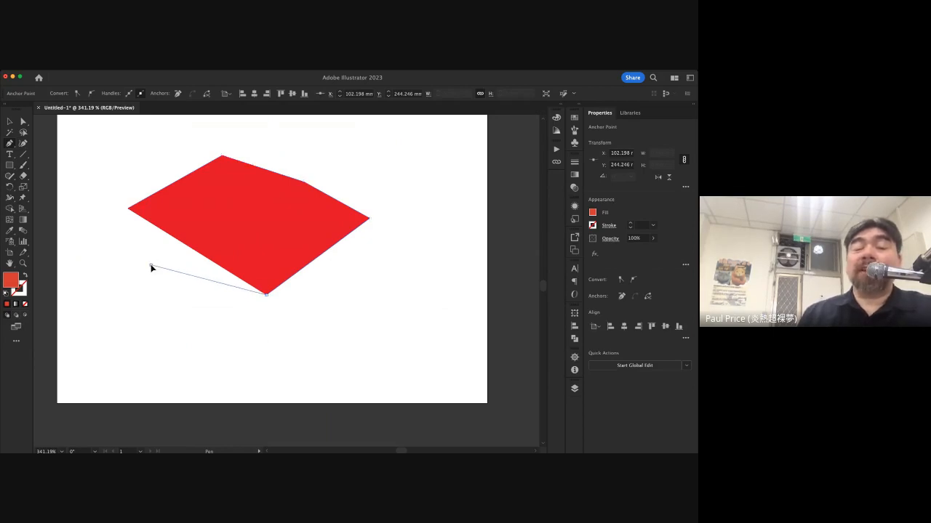
pyautogui.click(151, 266)
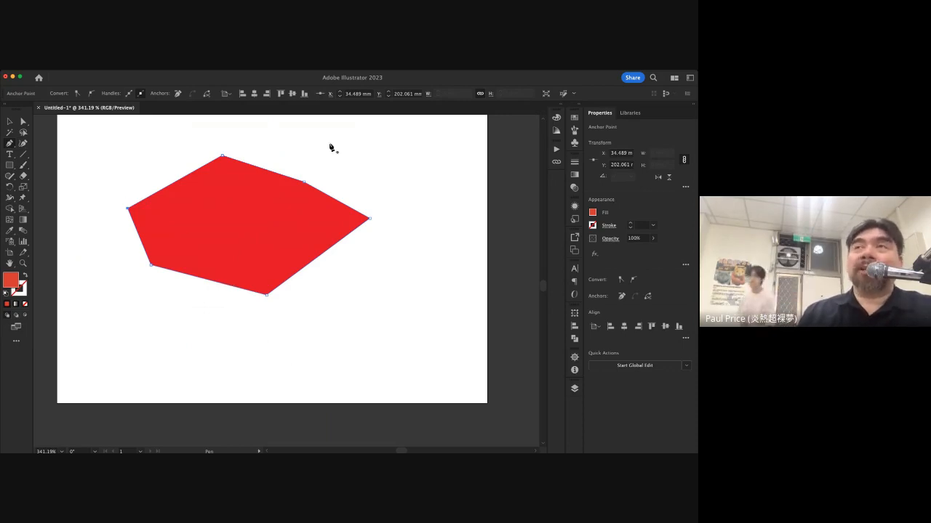
# Move the whole six-point polygon slightly down and to the right with the Selection tool
pyautogui.scroll(-3, 326, 207)
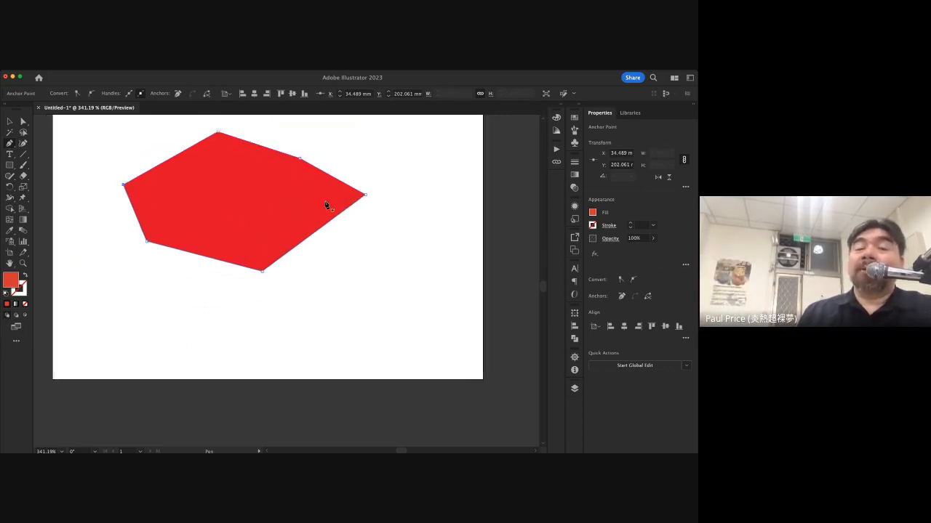
pyautogui.scroll(4, 326, 207)
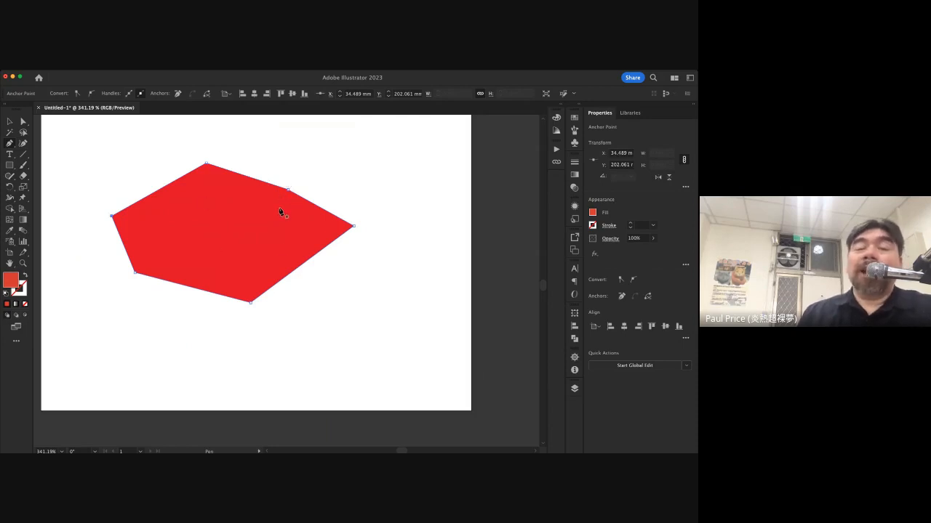
pyautogui.click(9, 122)
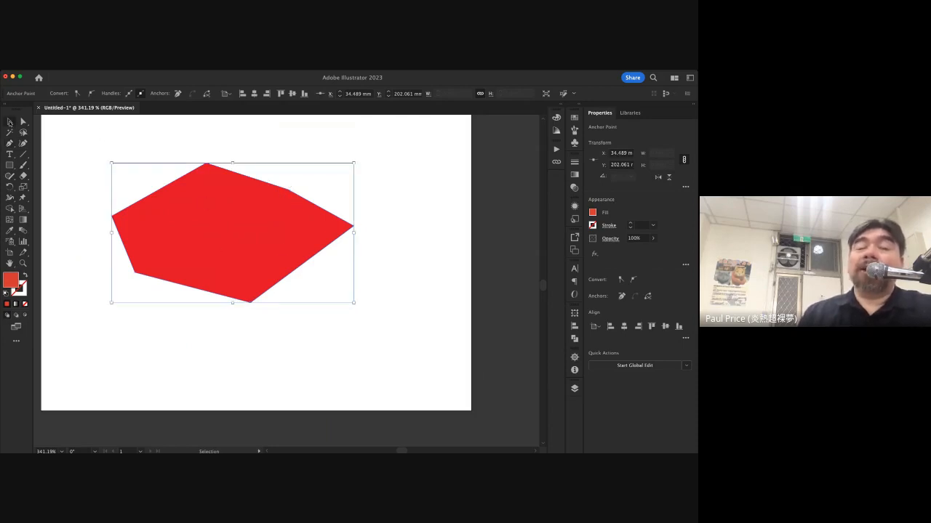
pyautogui.moveTo(216, 216); pyautogui.dragTo(230, 232)
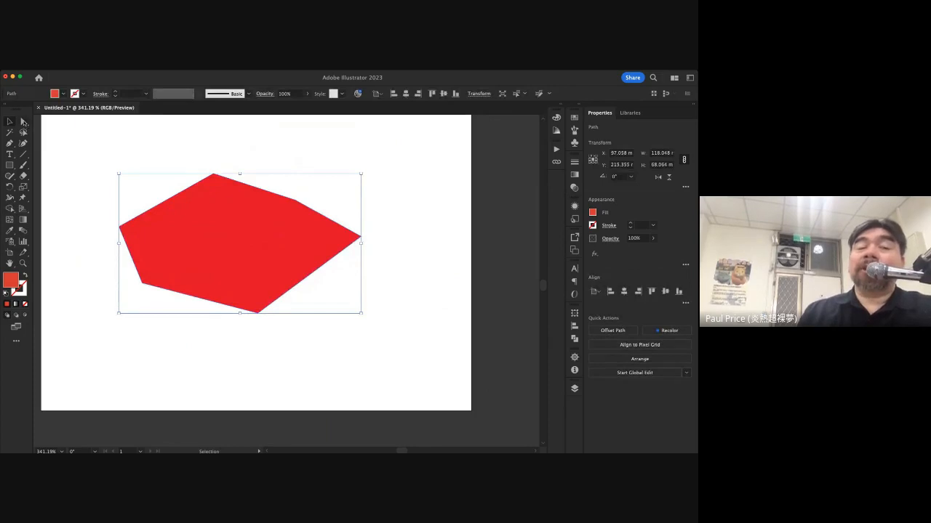
# Reshape the polygon by moving only its leftmost anchor point up and left, to about X 32 mm, Y 192 mm
pyautogui.click(23, 123)
pyautogui.moveTo(100, 209); pyautogui.dragTo(141, 247)
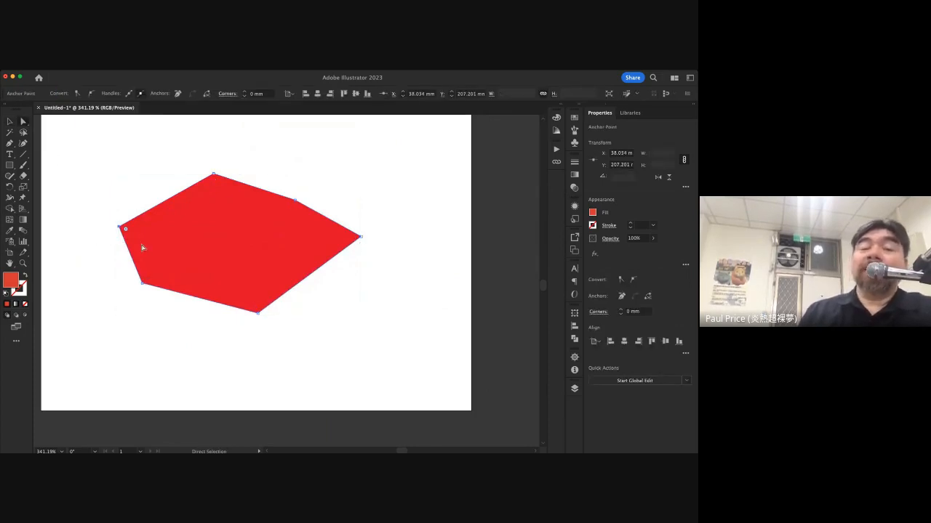
pyautogui.moveTo(121, 228); pyautogui.dragTo(107, 199)
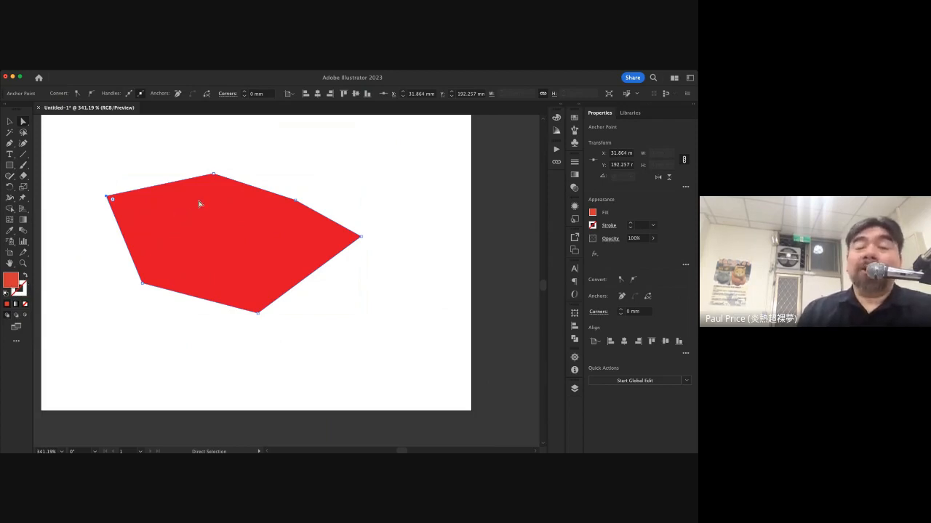
# Shift the whole polygon around with the Direct Selection tool, leaving it centred at about X 104 mm, Y 203 mm
pyautogui.moveTo(213, 207); pyautogui.dragTo(227, 195)
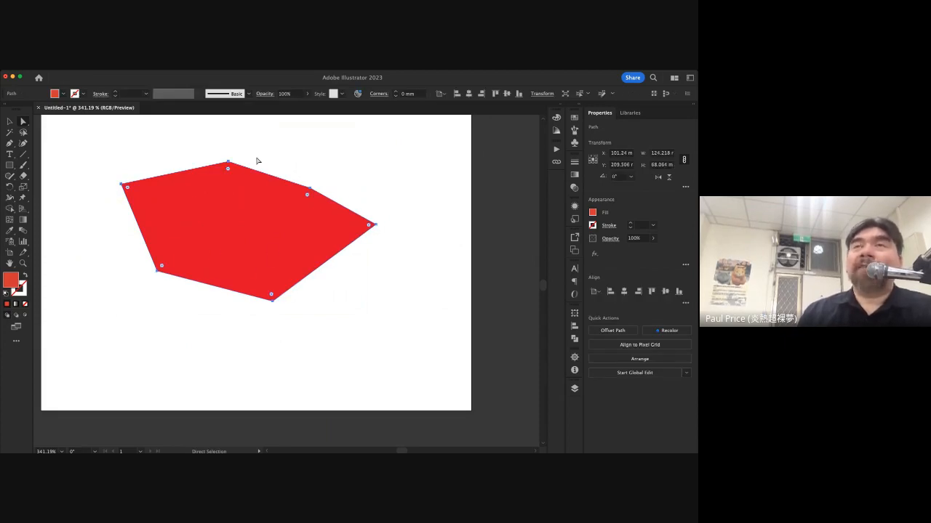
pyautogui.moveTo(233, 205)
pyautogui.mouseDown()
pyautogui.moveTo(202, 214)
pyautogui.moveTo(219, 195)
pyautogui.mouseUp()
pyautogui.press('a')
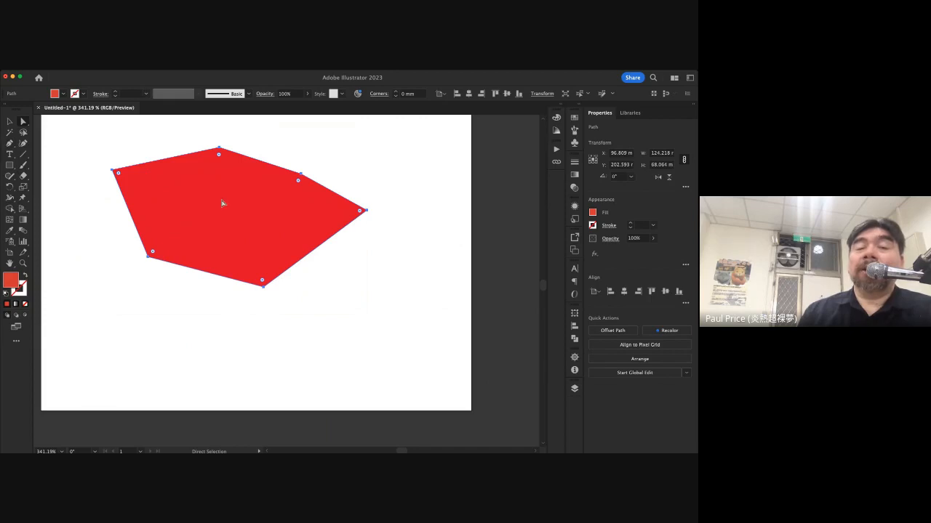
pyautogui.moveTo(222, 204)
pyautogui.mouseDown()
pyautogui.moveTo(199, 200)
pyautogui.moveTo(238, 201)
pyautogui.mouseUp()
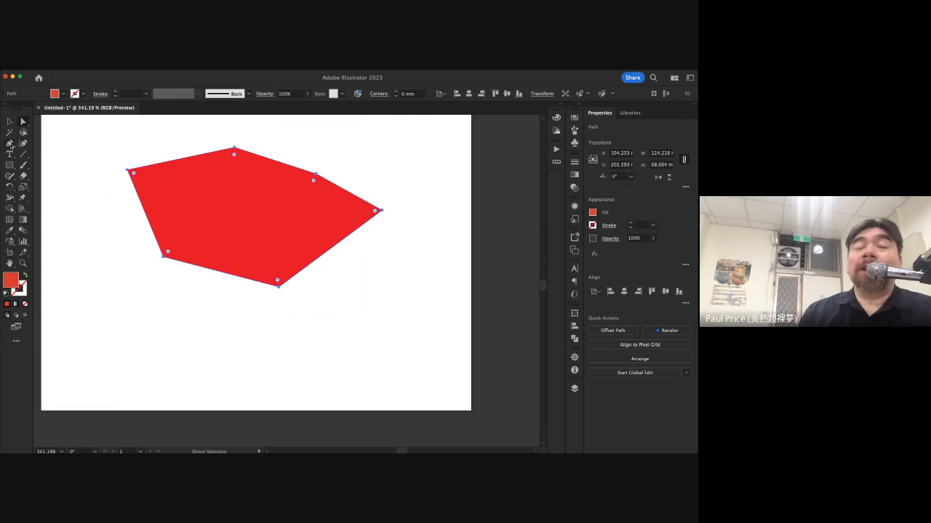
pyautogui.moveTo(243, 210)
pyautogui.mouseDown()
pyautogui.moveTo(225, 216)
pyautogui.moveTo(243, 208)
pyautogui.mouseUp()
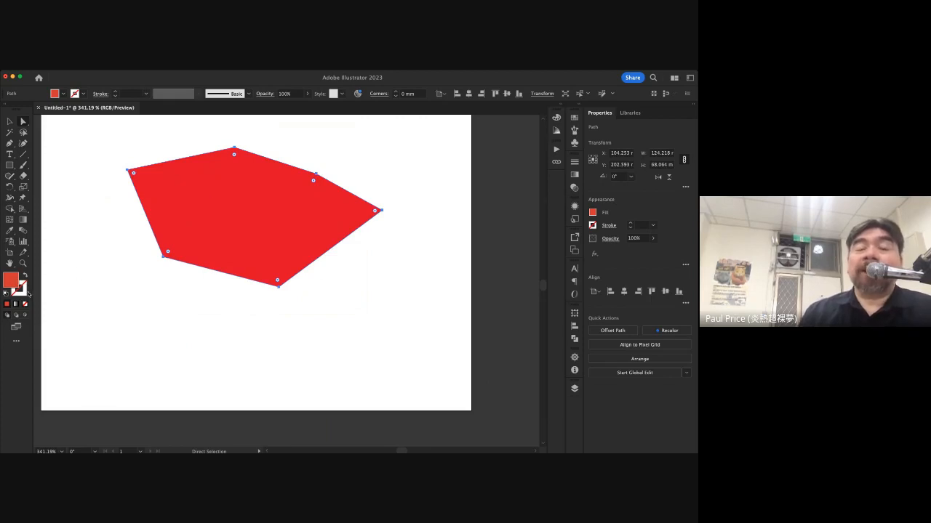
# Give the polygon a bright green 1 pt stroke and deselect it
pyautogui.click(24, 293)
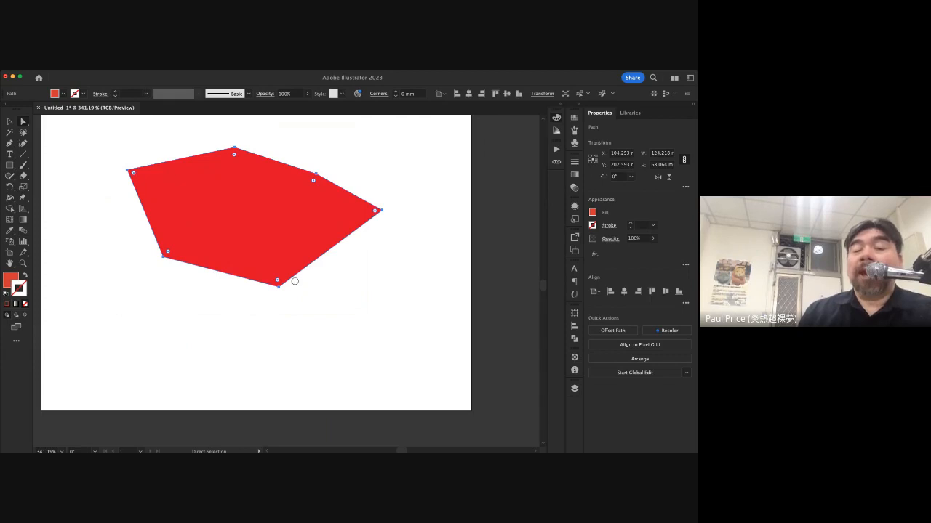
pyautogui.press('super+z')
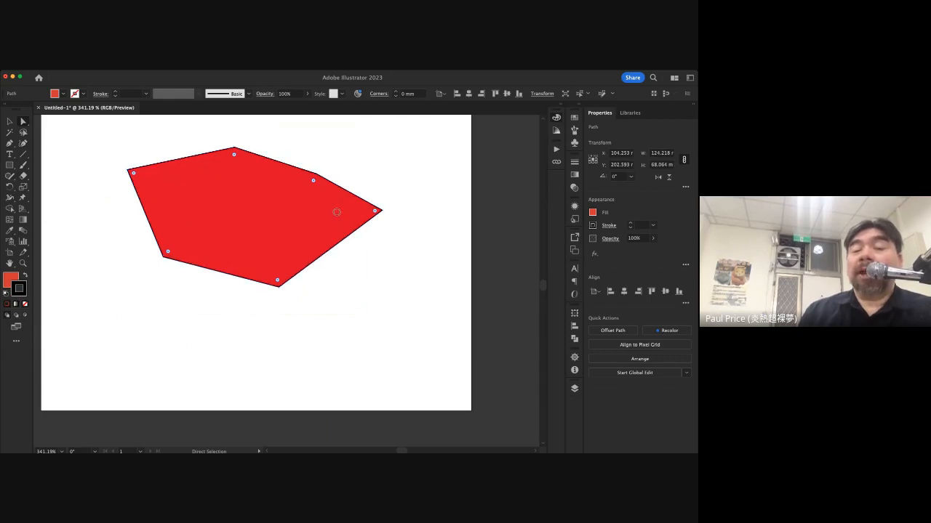
pyautogui.press('super+z')
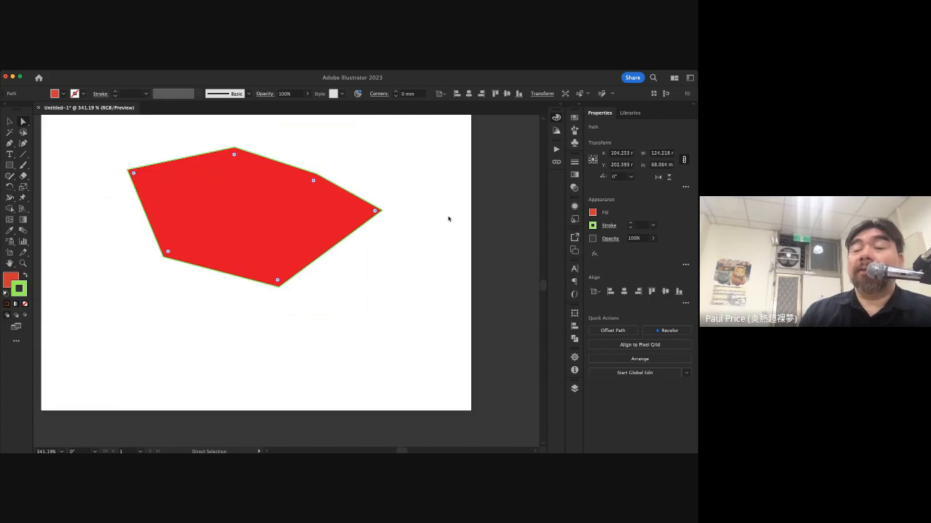
pyautogui.click(314, 265)
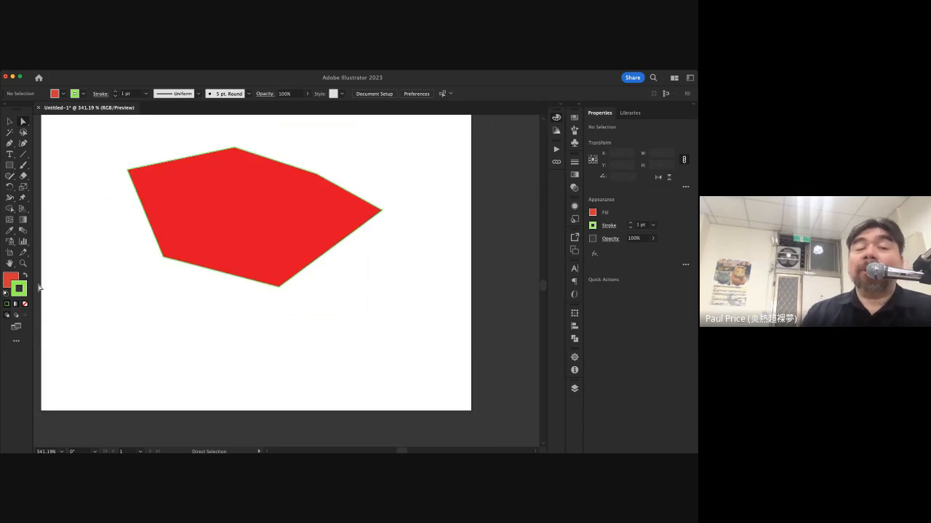
# Select the polygon and change its fill to deep blue, trying dark brown, near-black and paler blue shades in the colour picker along the way
pyautogui.click(260, 190)
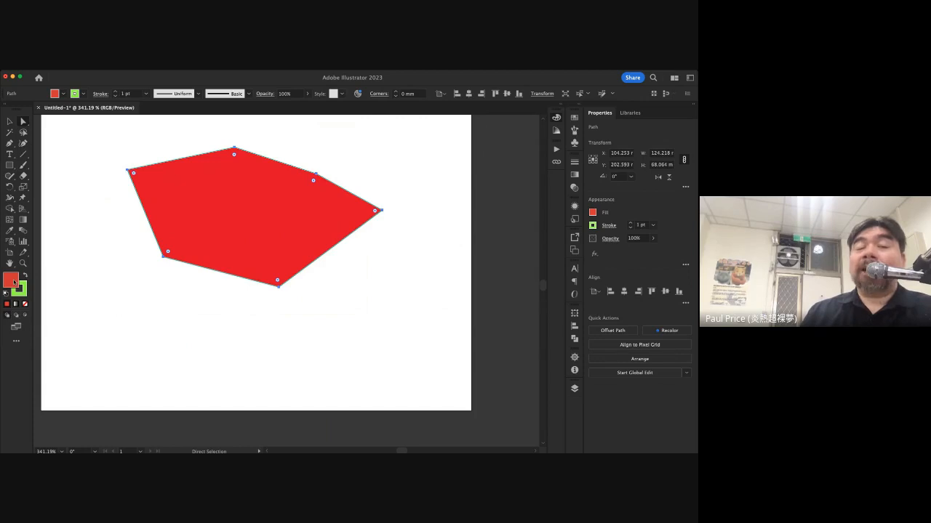
pyautogui.doubleClick(13, 282)
pyautogui.click(276, 248)
pyautogui.click(301, 284)
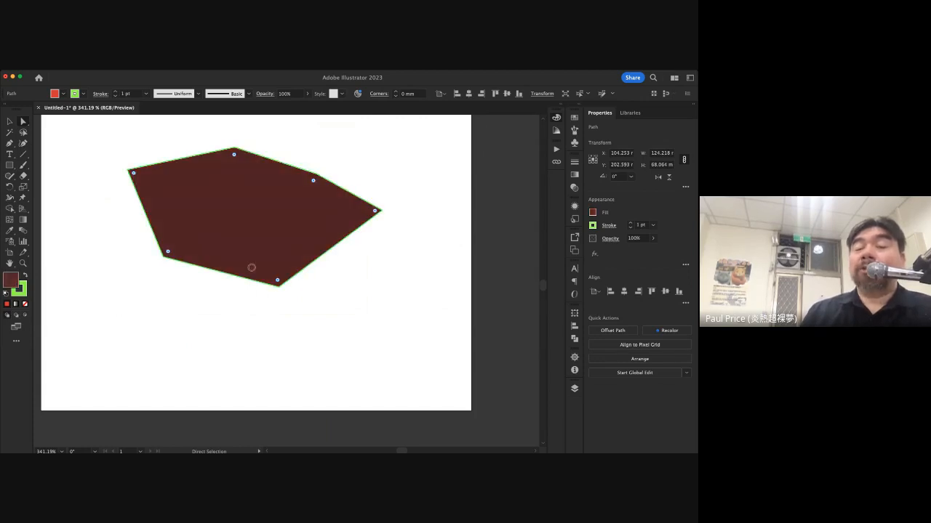
pyautogui.click(269, 244)
pyautogui.click(312, 240)
pyautogui.click(319, 310)
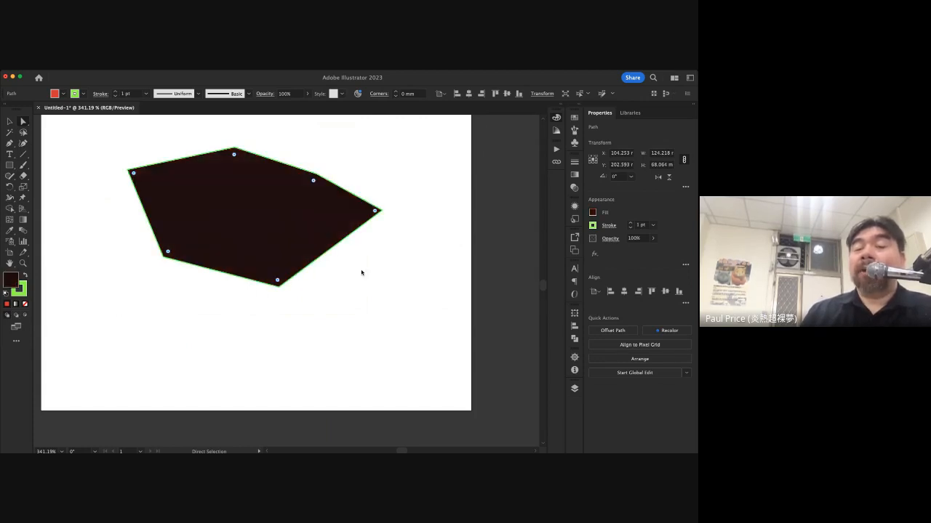
pyautogui.click(319, 230)
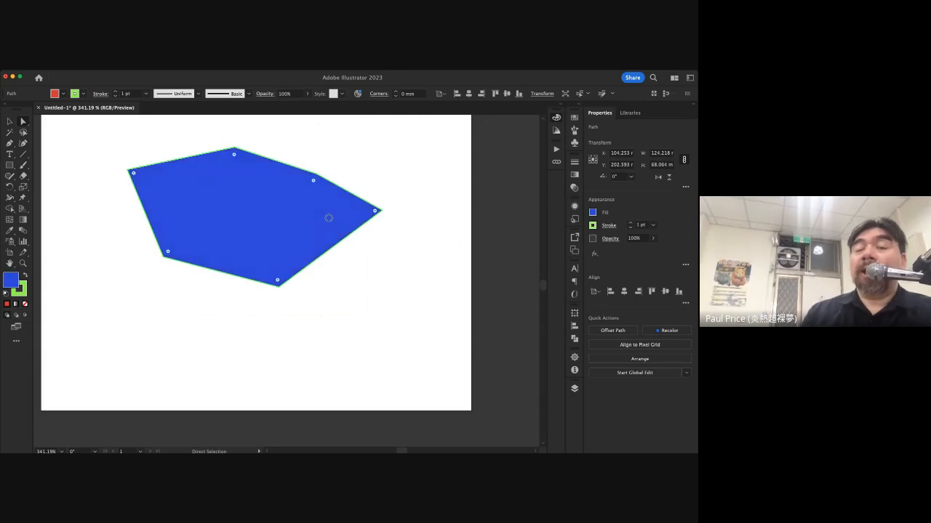
pyautogui.click(299, 241)
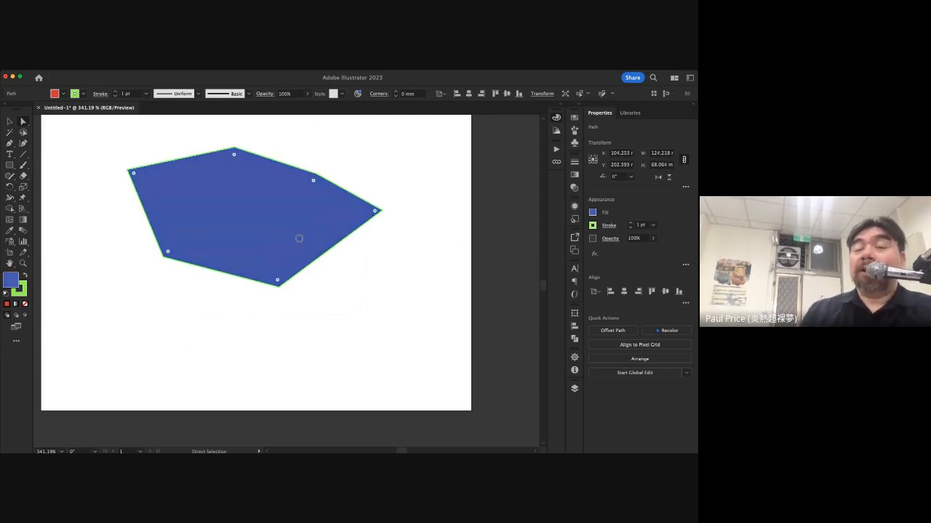
pyautogui.click(319, 215)
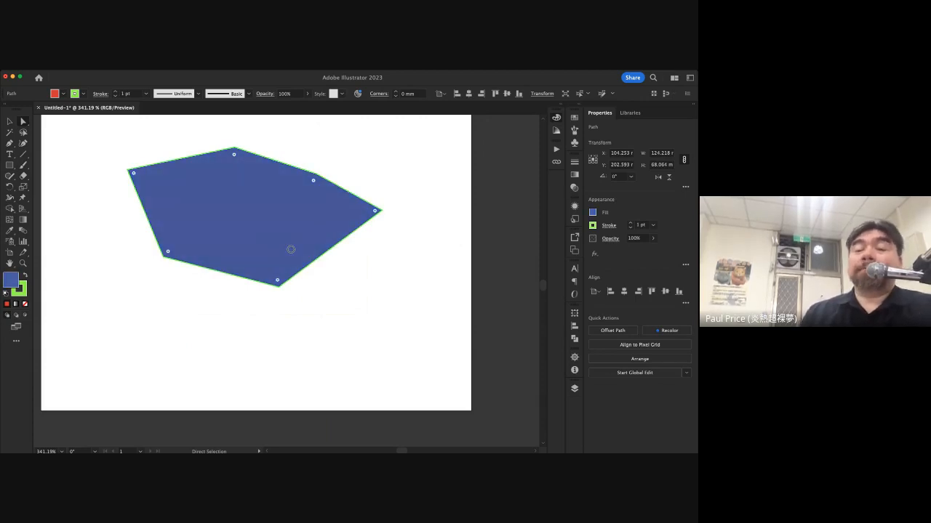
pyautogui.click(326, 230)
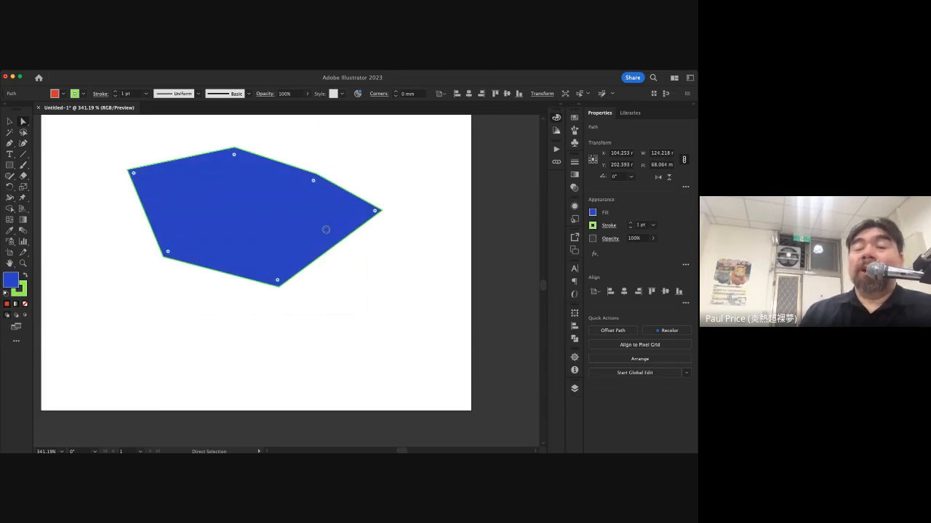
pyautogui.click(253, 218)
pyautogui.click(279, 222)
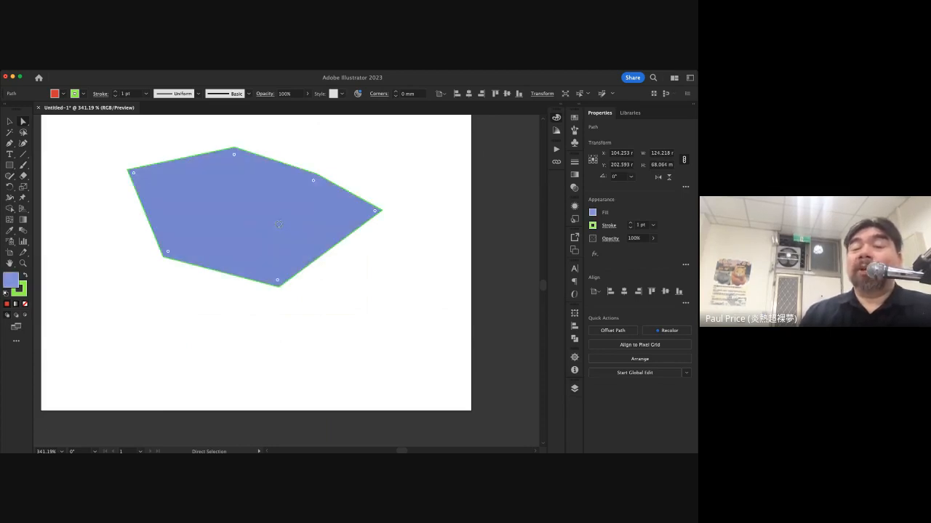
pyautogui.click(324, 228)
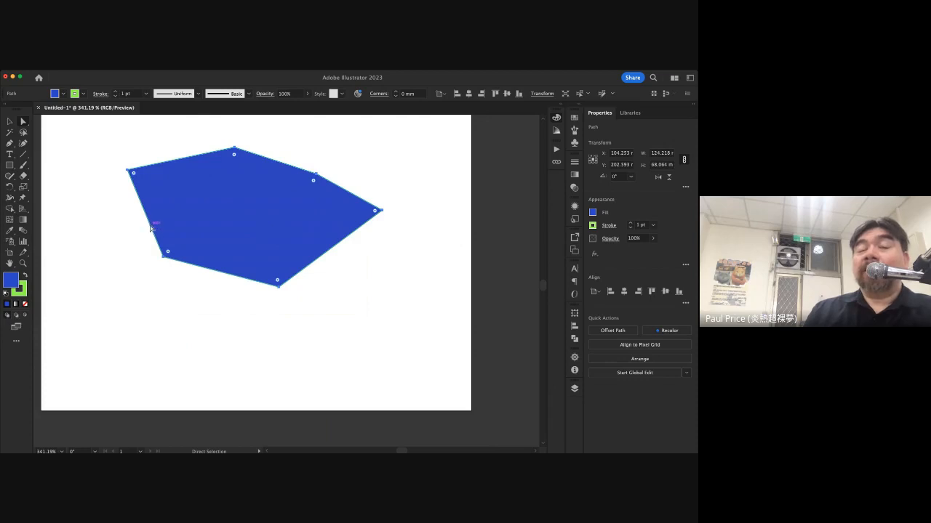
# Change the polygon's stroke colour to red, make the fill the active colour again and deselect the polygon
pyautogui.click(25, 295)
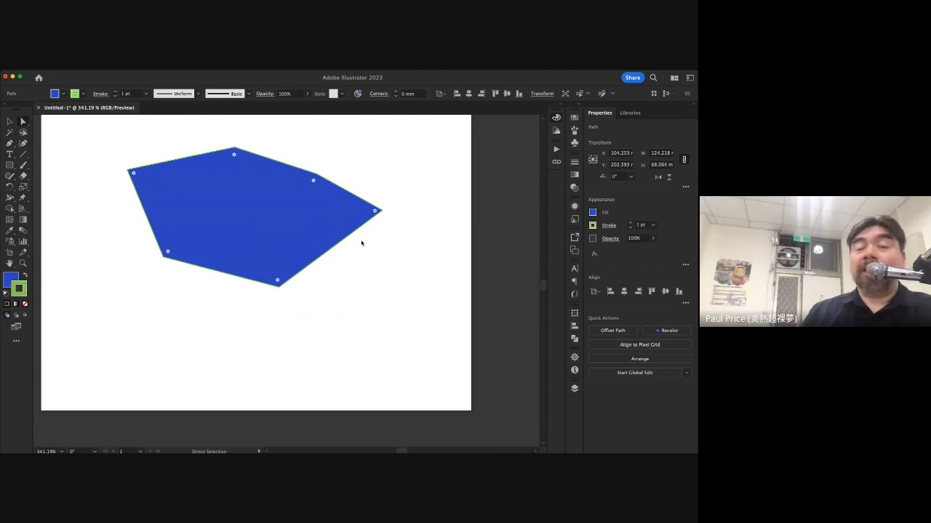
pyautogui.press('super+z')
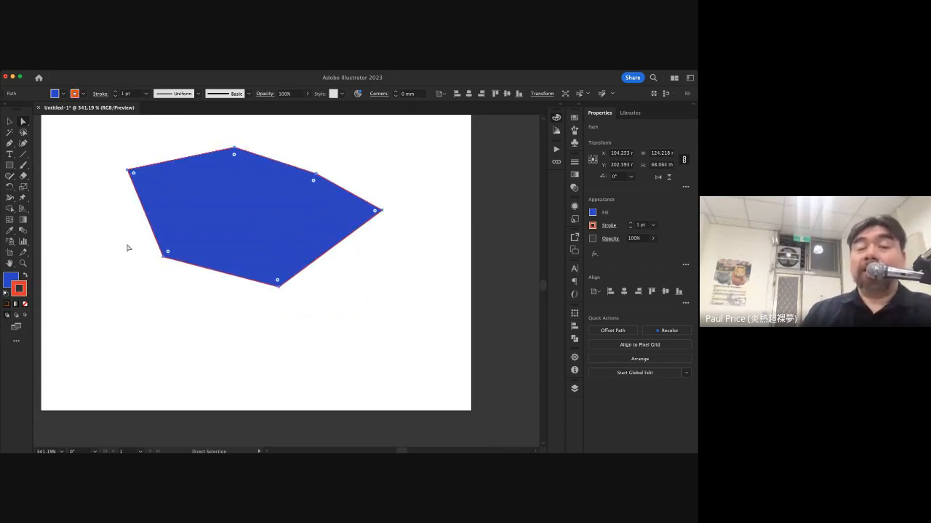
pyautogui.click(13, 279)
pyautogui.click(104, 262)
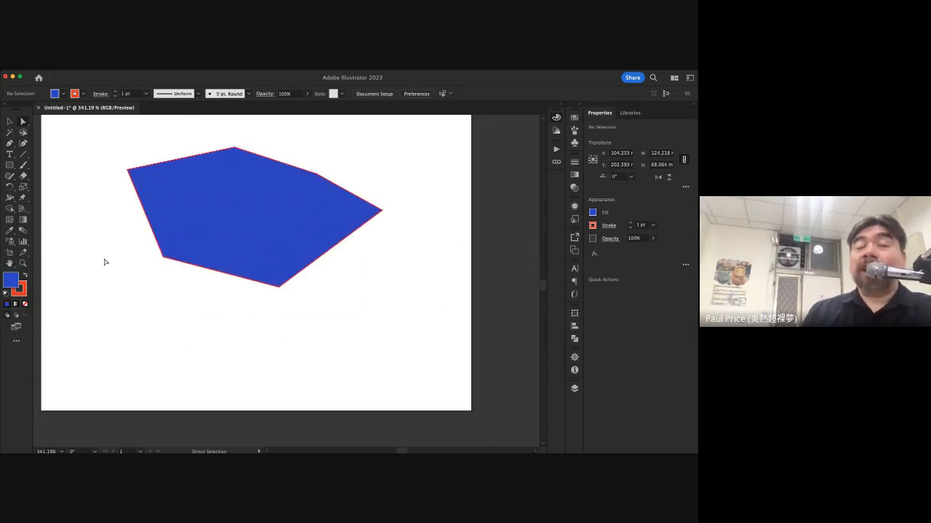
# Reselect the polygon, change its fill to a brighter blue and deselect it
pyautogui.click(210, 214)
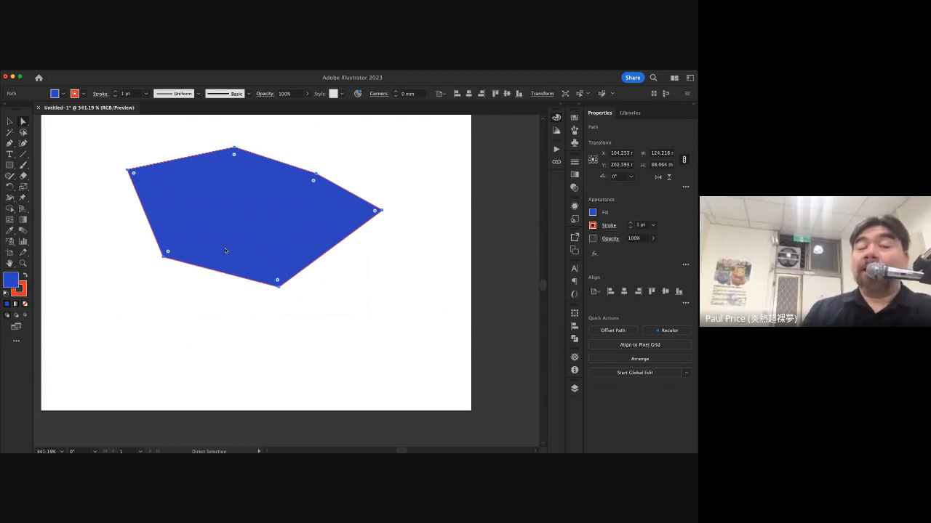
pyautogui.moveTo(276, 226); pyautogui.dragTo(320, 213)
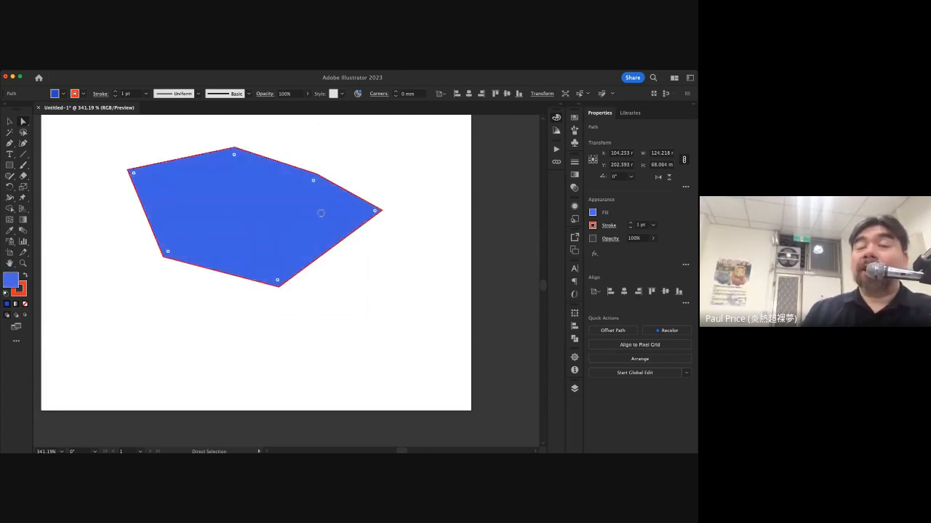
pyautogui.click(436, 219)
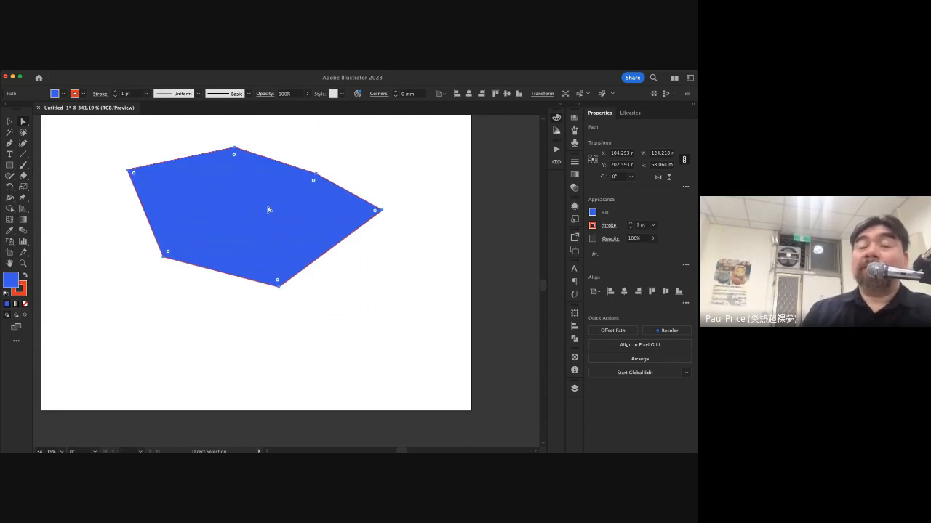
pyautogui.click(109, 291)
# Set the fill colour to green with nothing selected, and compare it with the polygon's own fill by selecting and deselecting the polygon
pyautogui.hscroll(-3, 123, 342)
pyautogui.scroll(-1, 123, 343)
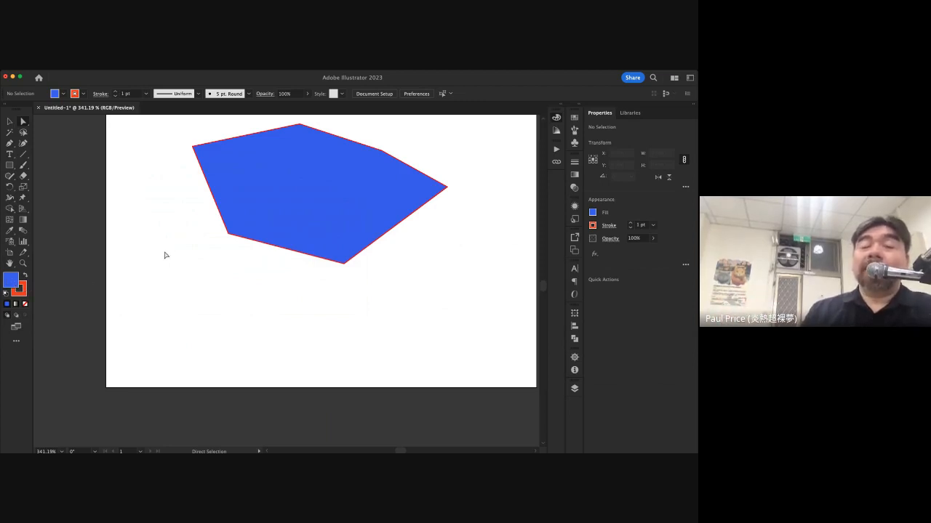
pyautogui.hscroll(1, 160, 293)
pyautogui.scroll(1, 160, 293)
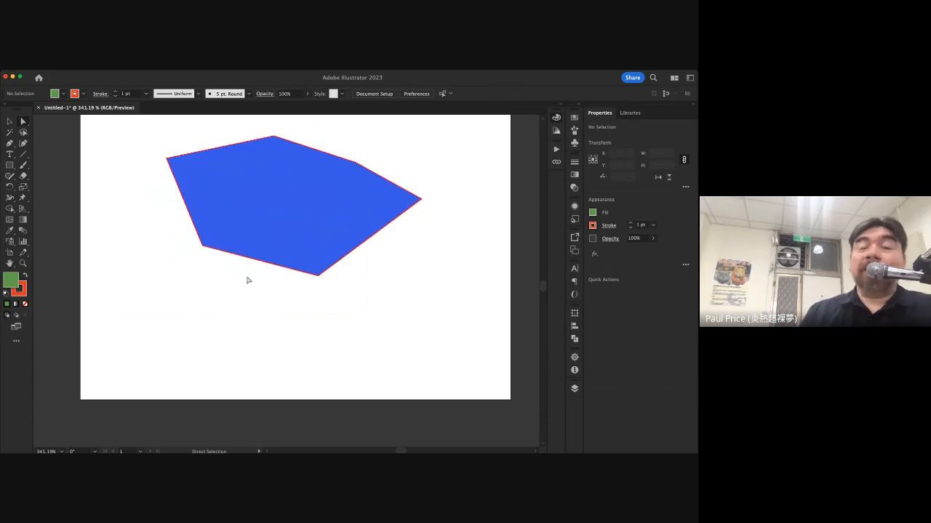
pyautogui.click(291, 219)
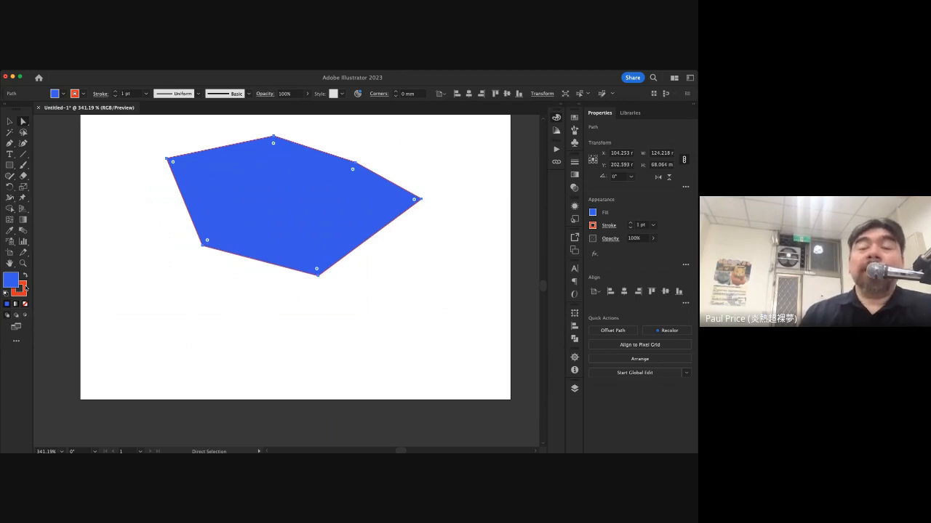
pyautogui.click(161, 275)
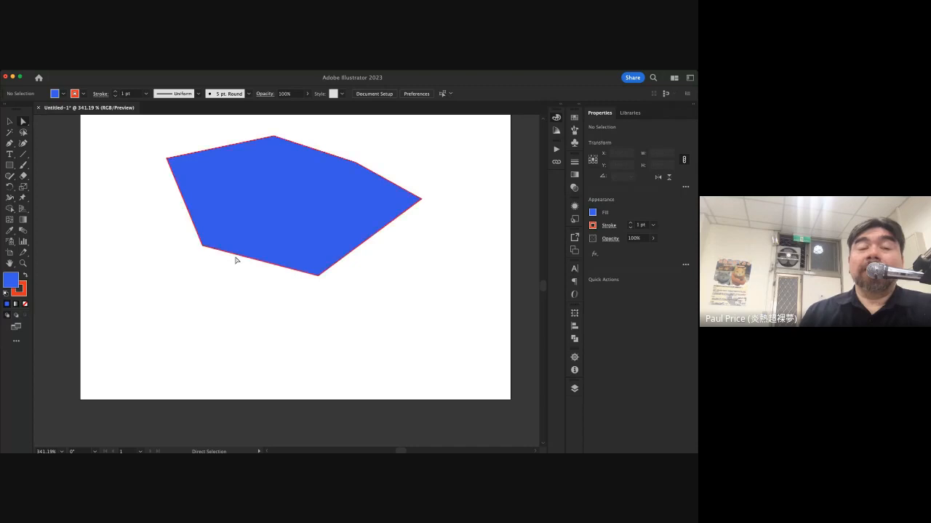
# Increase the polygon's stroke weight to 15 pt and move the whole shape down to about X 97 mm, Y 226 mm
pyautogui.click(301, 232)
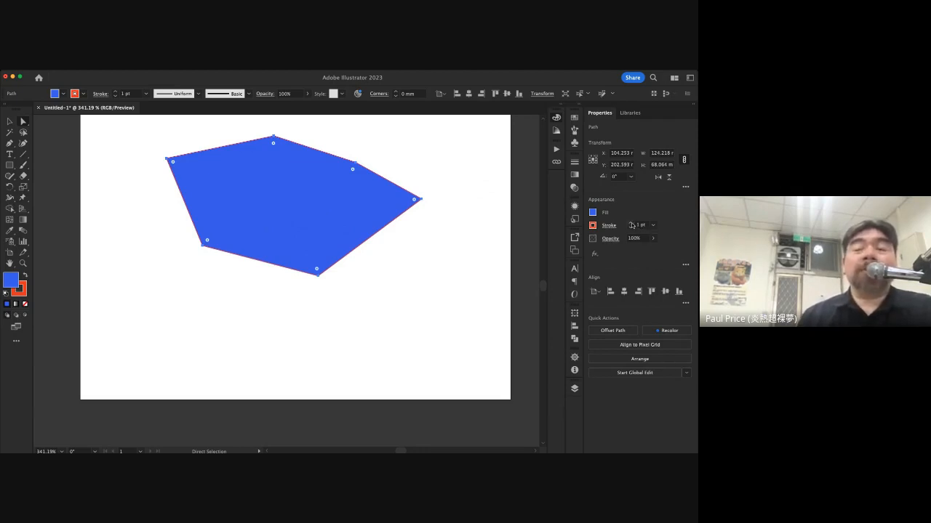
pyautogui.click(631, 223)
pyautogui.click(631, 224)
pyautogui.click(631, 224)
pyautogui.click(632, 223)
pyautogui.click(631, 223)
pyautogui.click(632, 224)
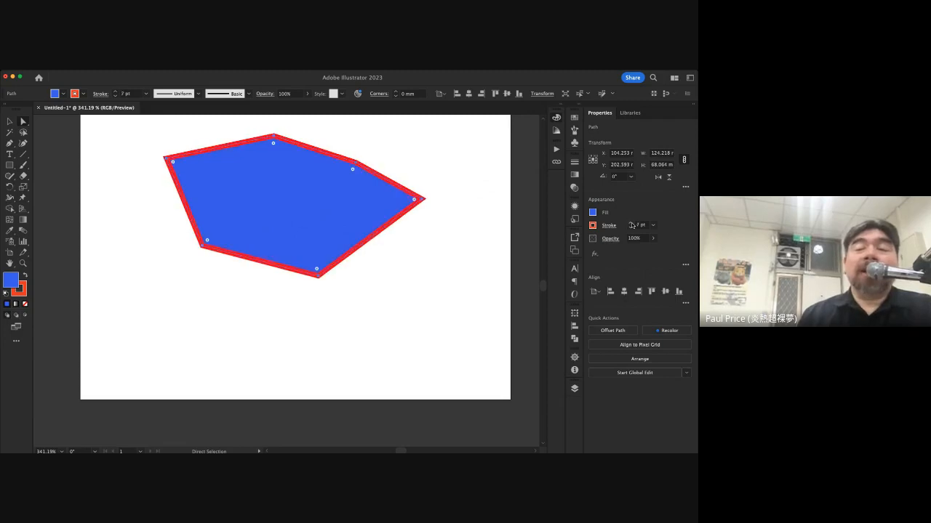
pyautogui.click(631, 223)
pyautogui.click(631, 223)
pyautogui.click(631, 223)
pyautogui.click(631, 223)
pyautogui.click(631, 224)
pyautogui.click(631, 224)
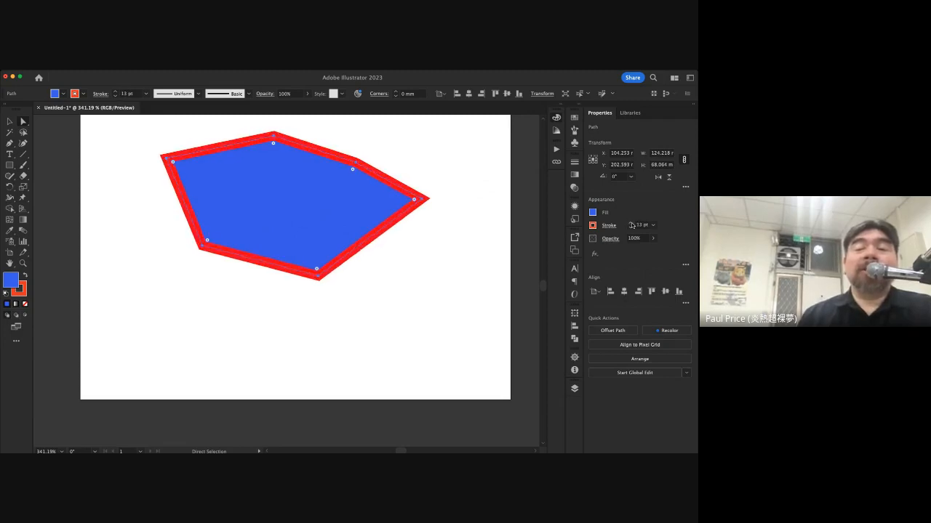
pyautogui.click(631, 223)
pyautogui.click(631, 223)
pyautogui.click(631, 223)
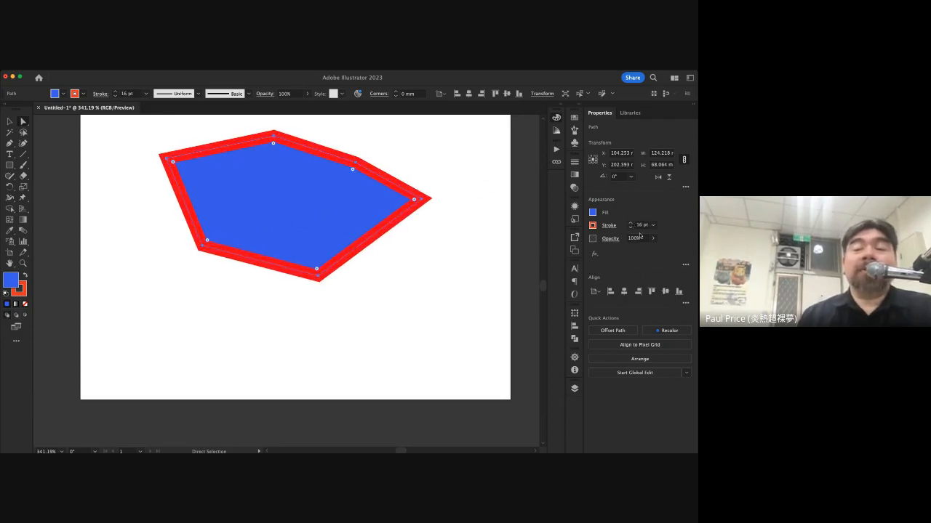
pyautogui.click(631, 227)
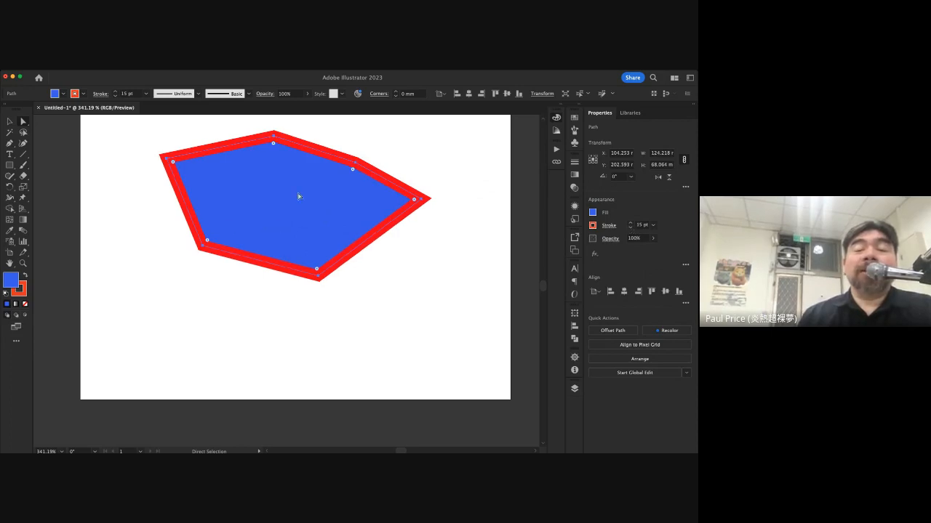
pyautogui.moveTo(298, 195); pyautogui.dragTo(302, 247)
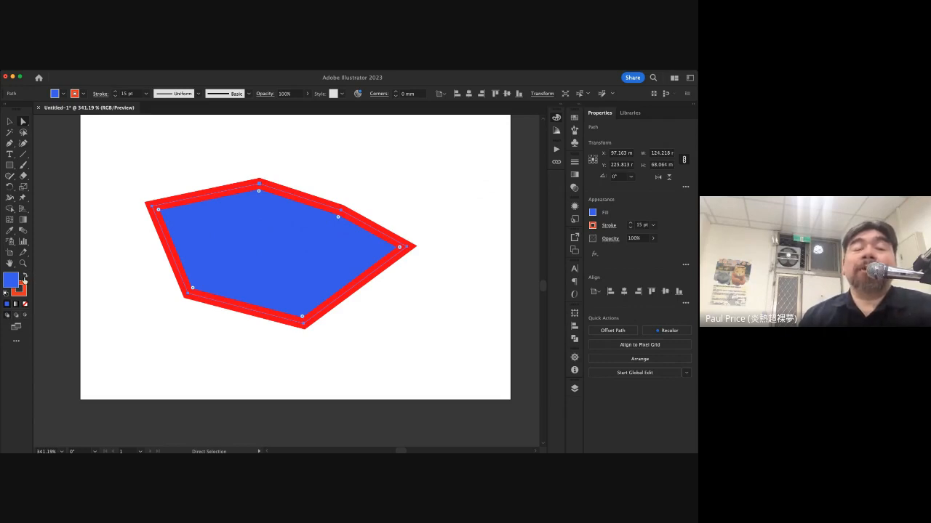
# Swap the polygon's fill and stroke colours back and forth several times, ending on a blue fill with a red stroke
pyautogui.click(25, 276)
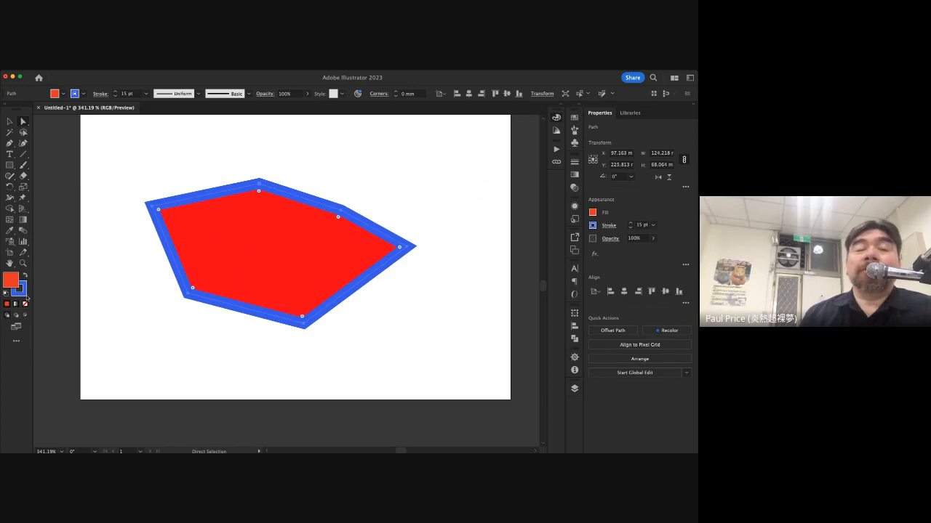
pyautogui.click(25, 276)
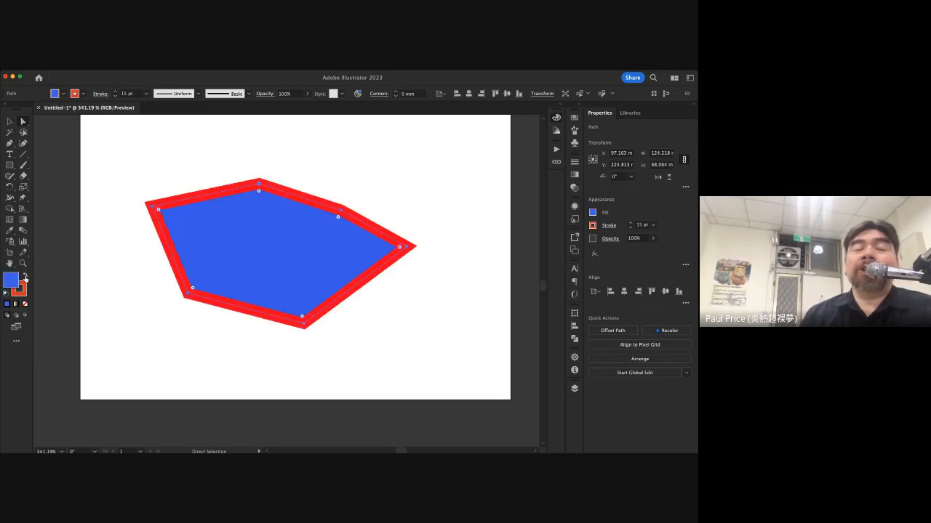
pyautogui.click(26, 276)
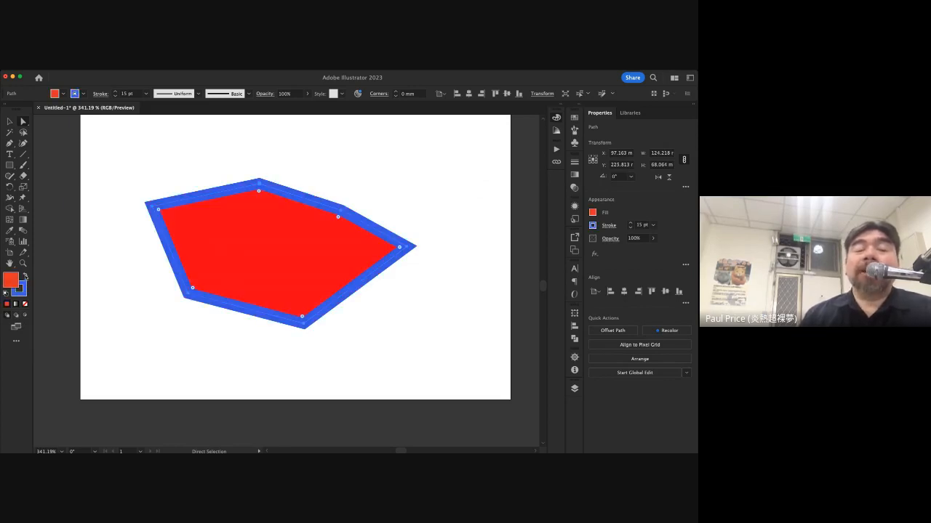
pyautogui.click(25, 276)
pyautogui.click(25, 276)
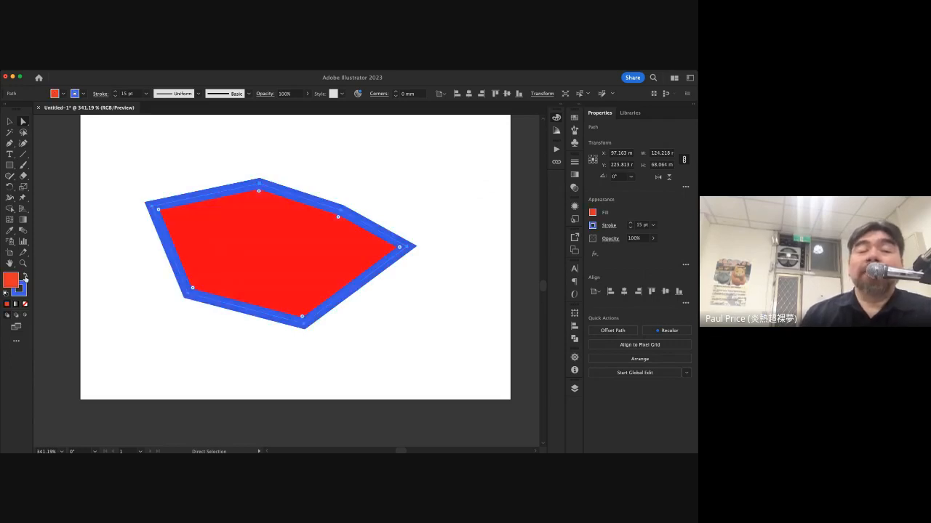
pyautogui.click(25, 276)
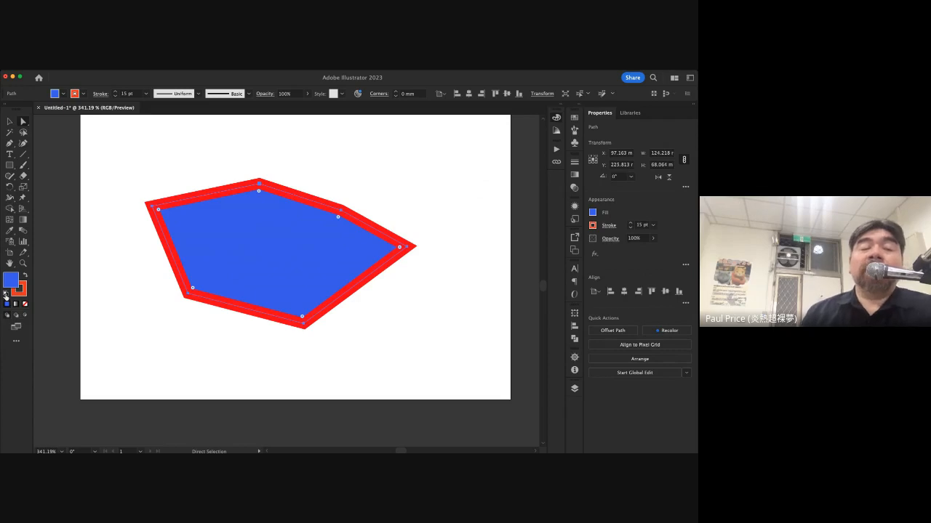
# Reset the polygon to the default white fill and black stroke, and increase its stroke weight to 6 pt
pyautogui.click(6, 296)
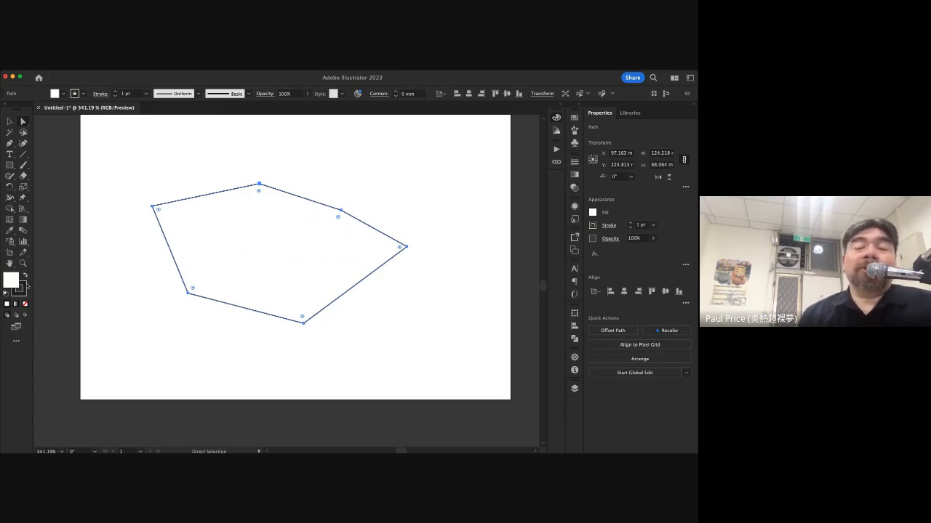
pyautogui.click(630, 222)
pyautogui.click(630, 223)
pyautogui.click(630, 223)
pyautogui.click(631, 222)
pyautogui.click(630, 223)
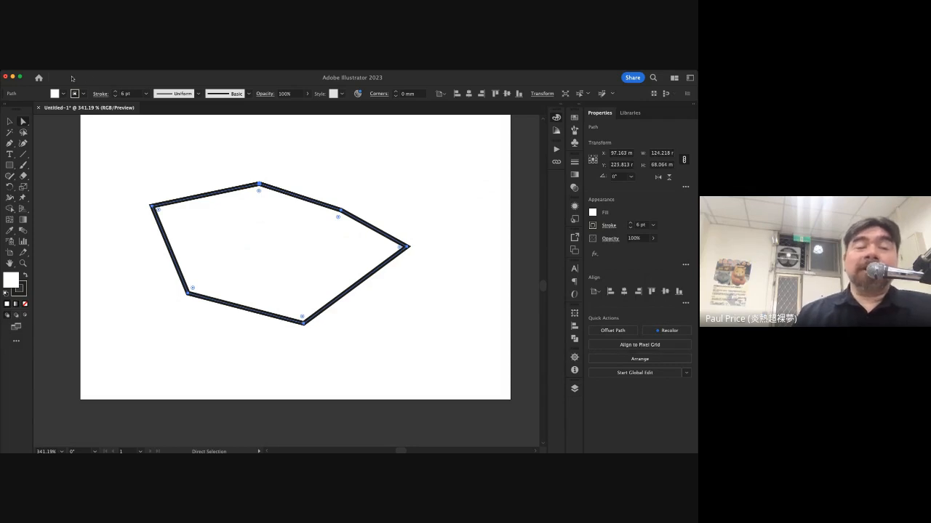
# Undo the last three stroke weight increases on the polygon one at a time
pyautogui.press('super+z')
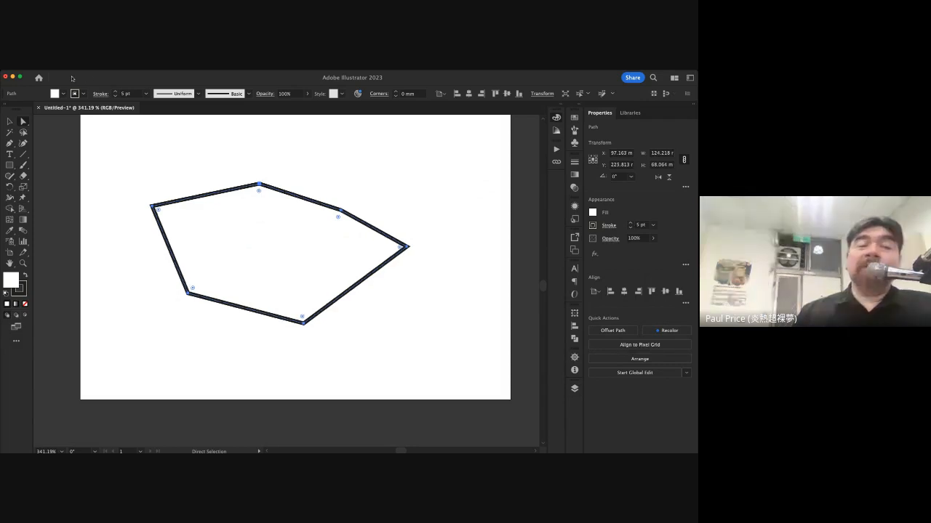
pyautogui.press('super+z')
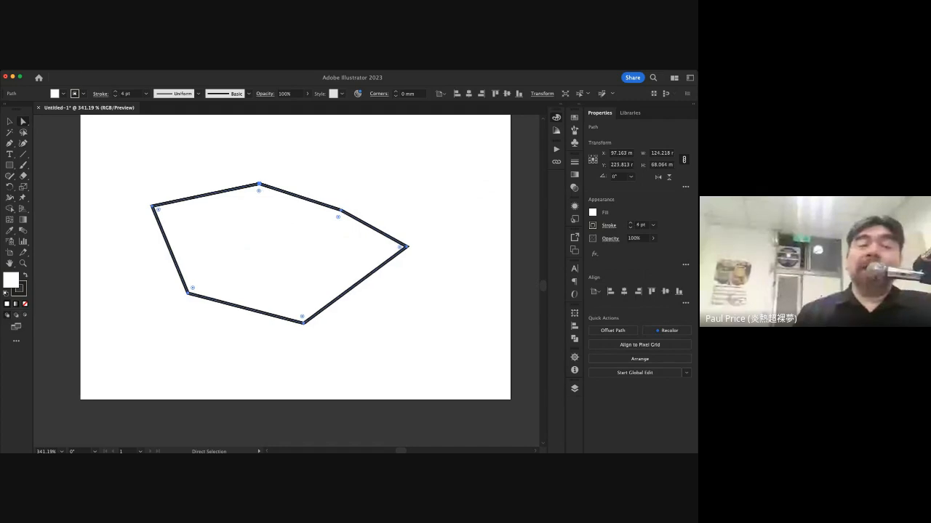
pyautogui.press('super+shift+z')
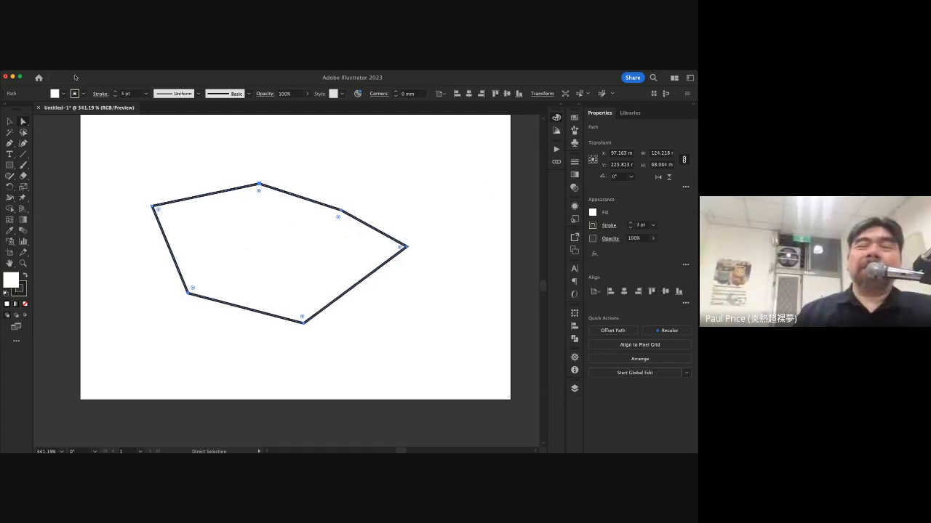
# Undo the polygon's remaining stroke weight increases and its reset to the default fill and stroke colours
pyautogui.press('super+z')
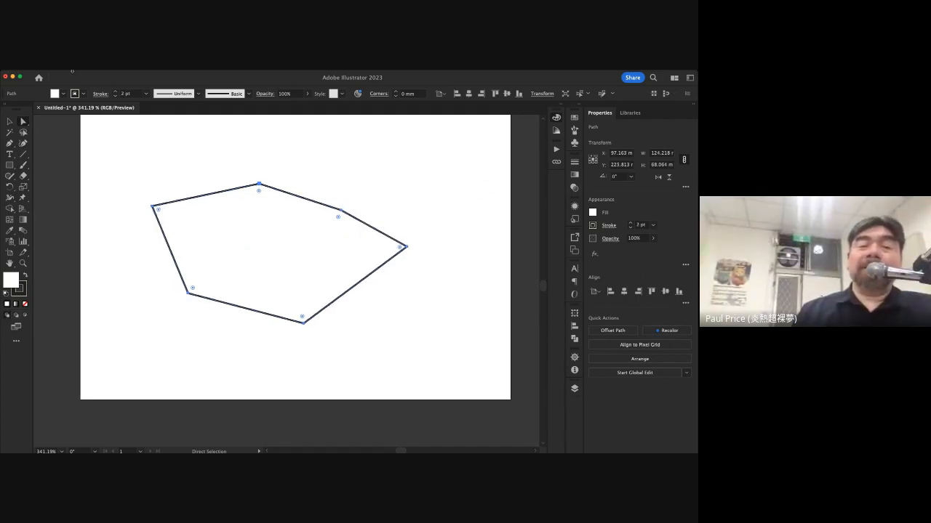
pyautogui.press('super+z')
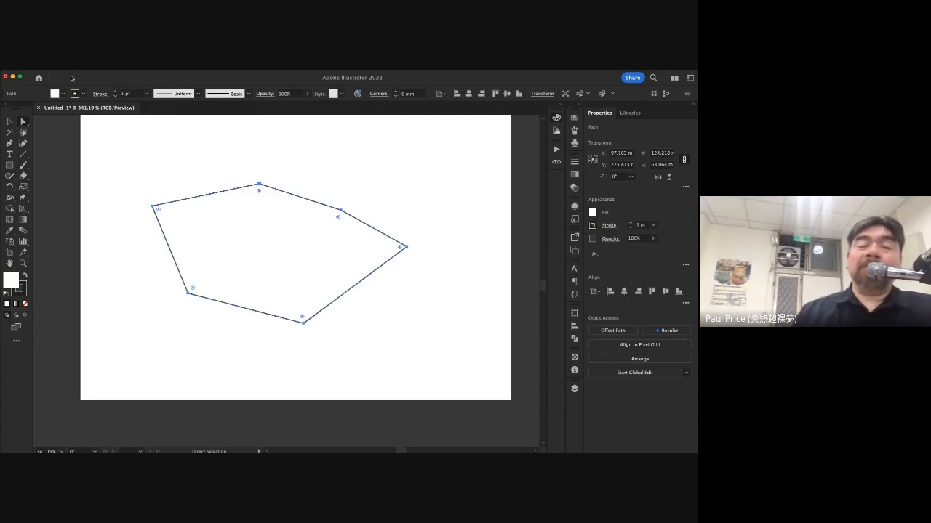
pyautogui.press('v')
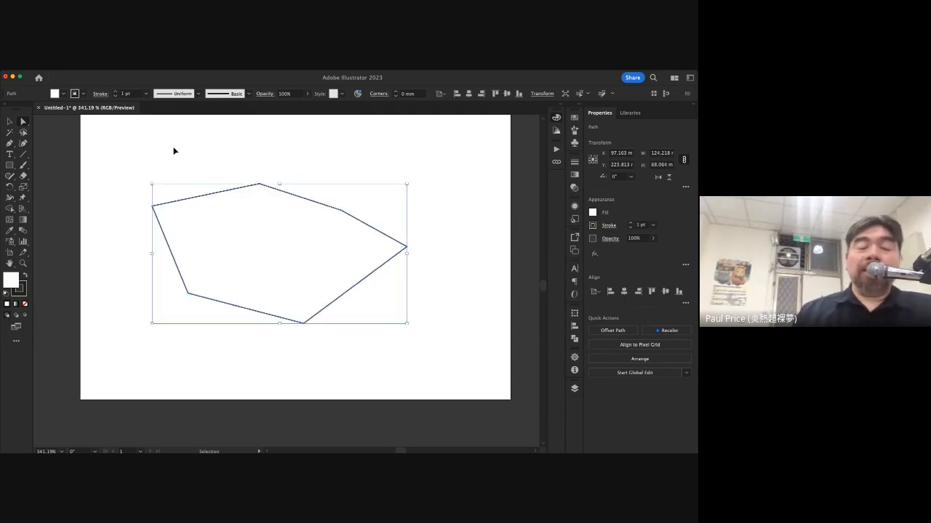
pyautogui.press('super')
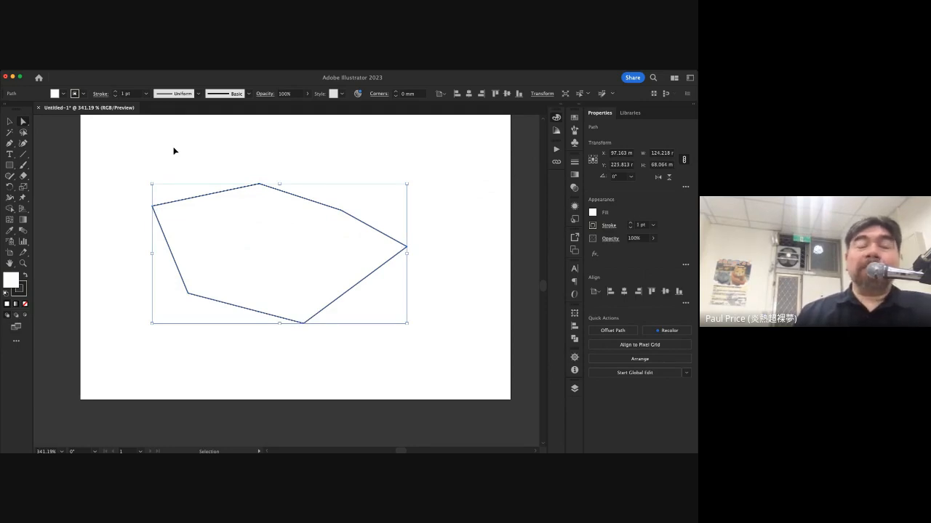
pyautogui.press('a')
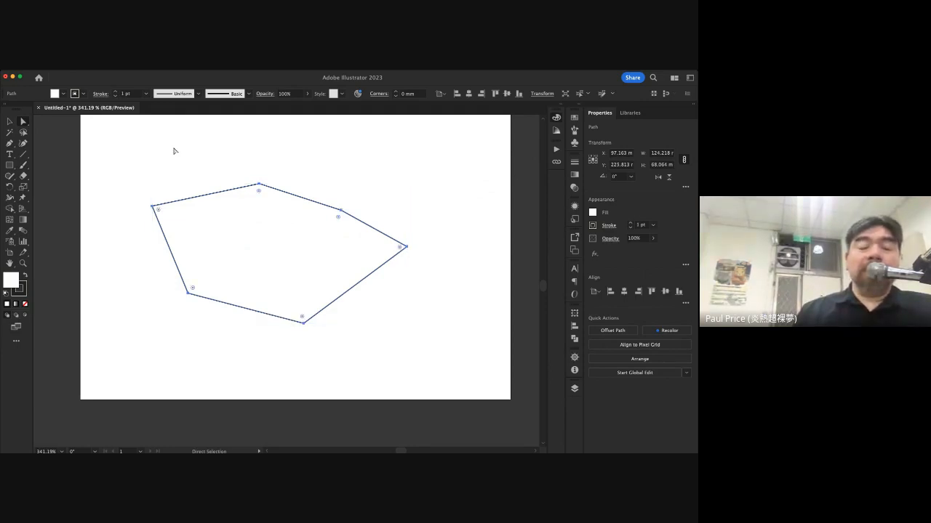
pyautogui.press('v')
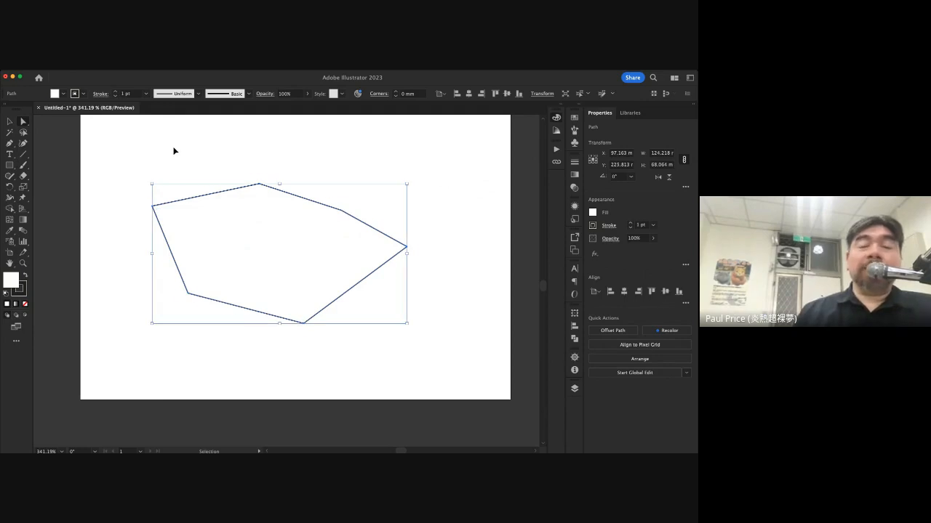
pyautogui.press('super+z')
pyautogui.press('super+z')
pyautogui.press('super+z')
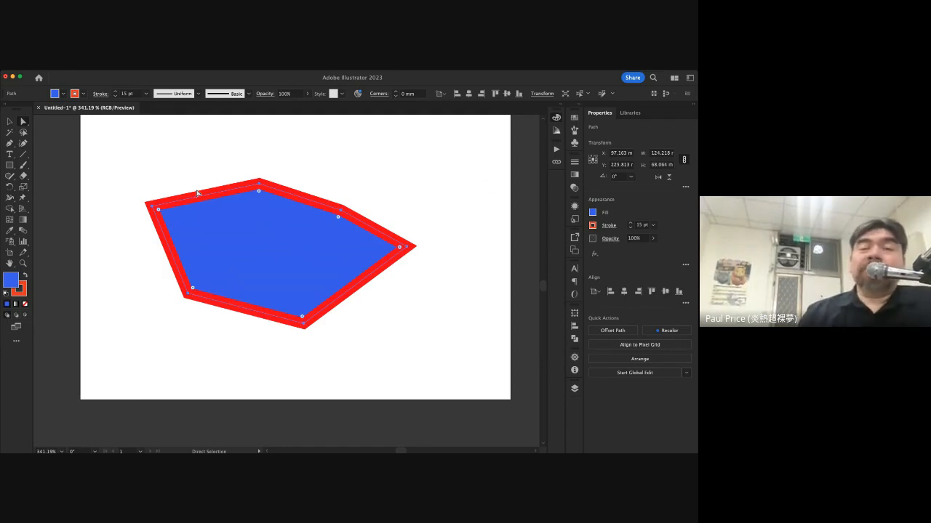
# Move the whole polygon slightly in two moves, ending at about X 107 mm, Y 220 mm
pyautogui.click(120, 194)
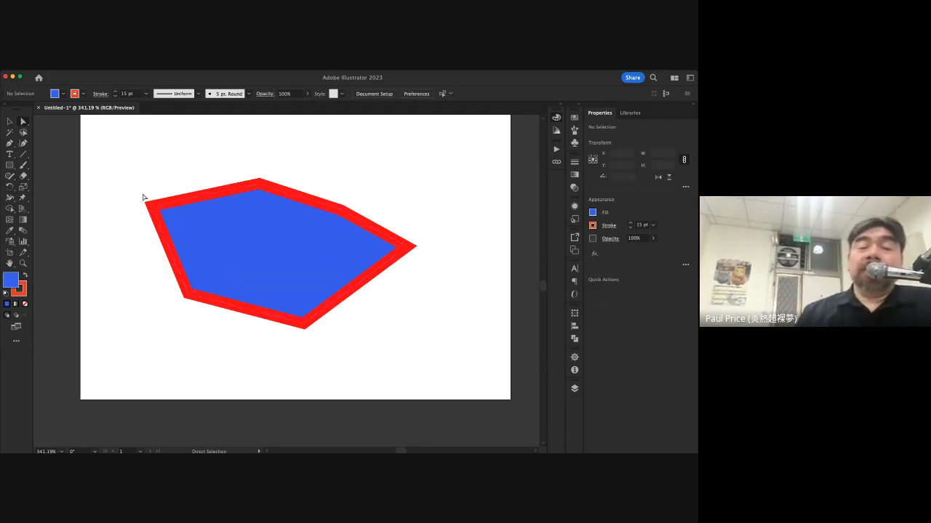
pyautogui.moveTo(256, 237); pyautogui.dragTo(287, 235)
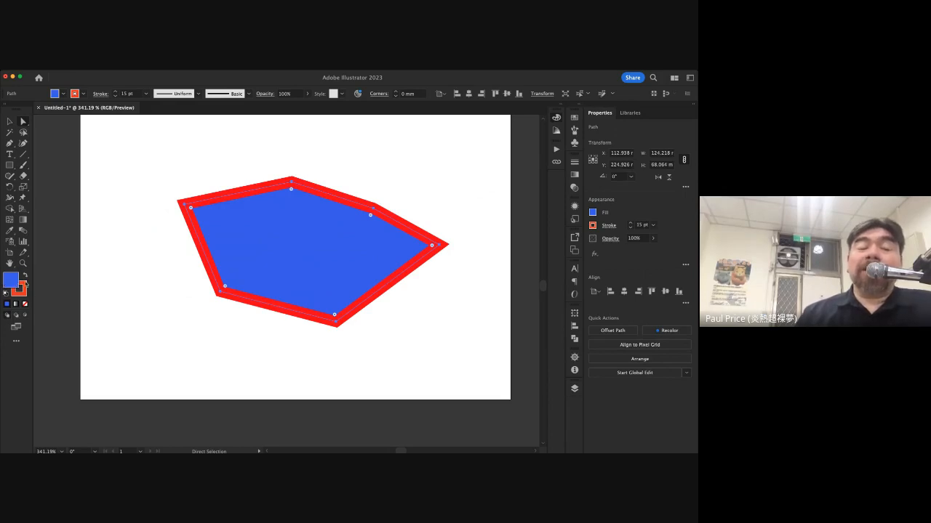
pyautogui.moveTo(249, 237); pyautogui.dragTo(238, 228)
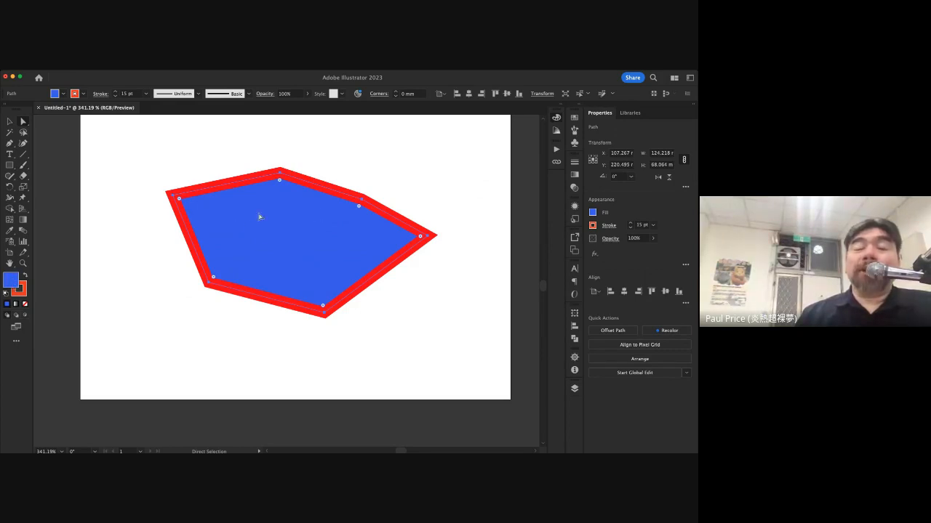
# Apply the black-and-white gradient to the polygon's stroke, and replace it with no stroke
pyautogui.click(27, 290)
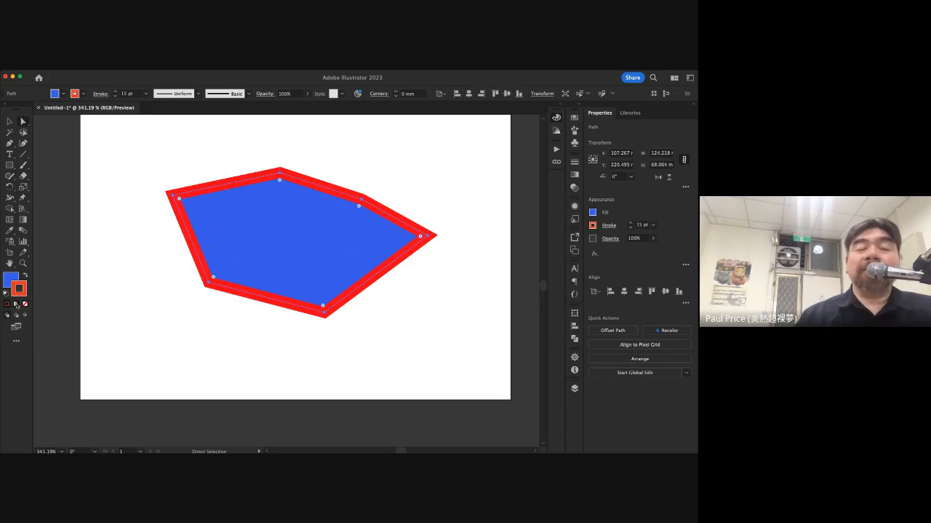
pyautogui.click(16, 304)
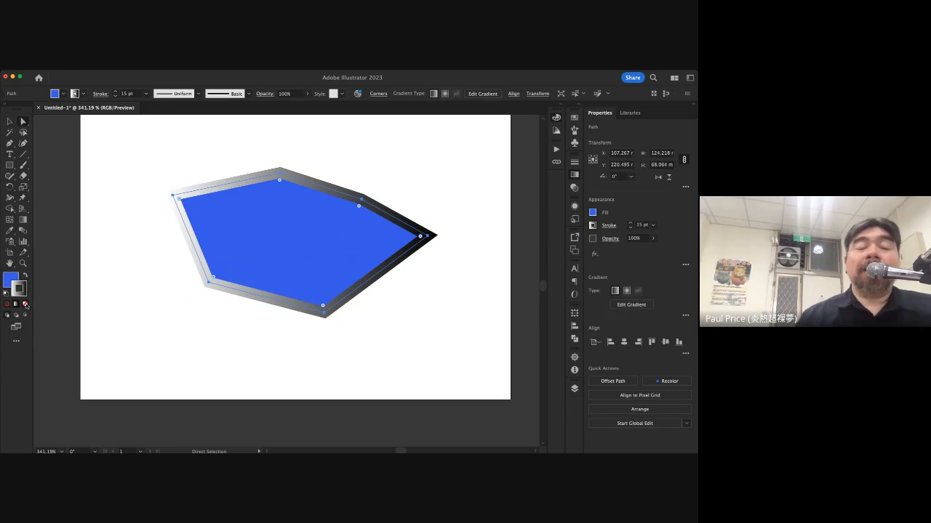
pyautogui.click(25, 305)
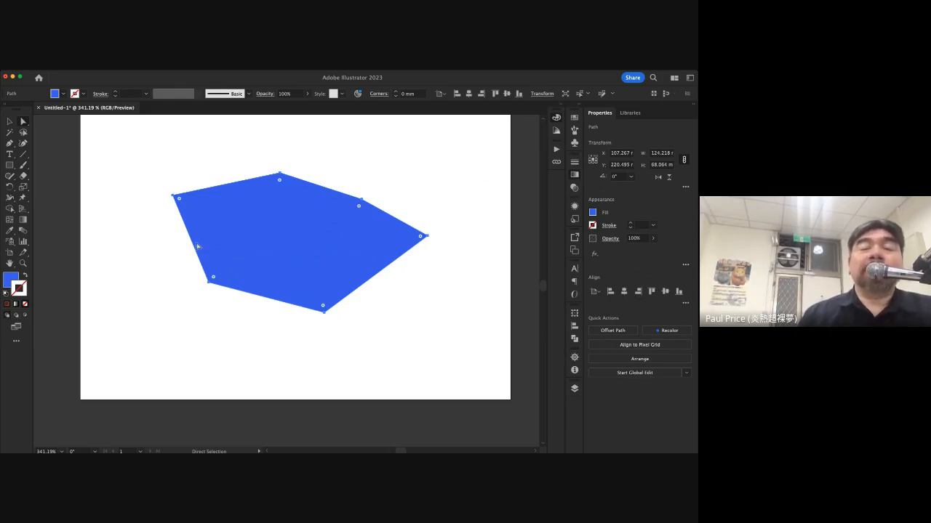
# Move the polygon up towards the red rectangle, to about X 110 mm, Y 195 mm
pyautogui.hscroll(-8, 197, 246)
pyautogui.scroll(6, 197, 246)
pyautogui.scroll(3, 197, 246)
pyautogui.hscroll(-1, 197, 246)
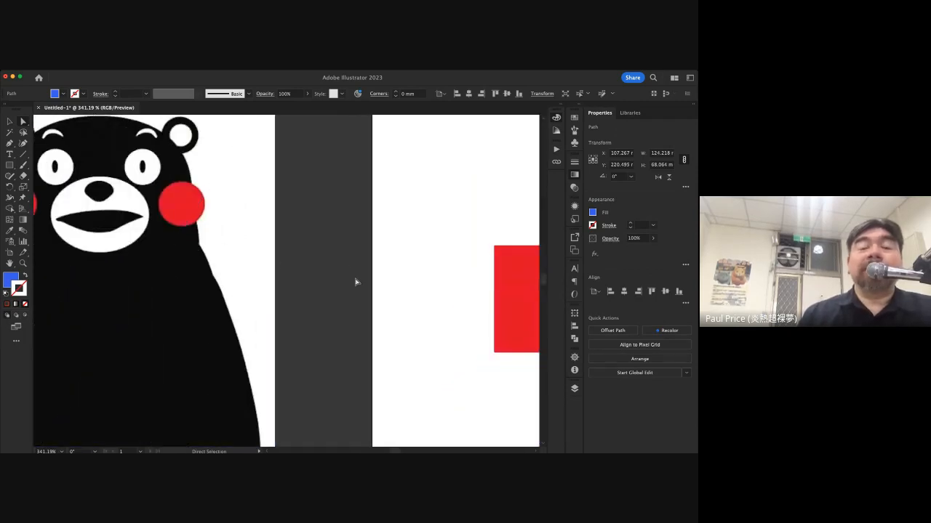
pyautogui.hscroll(12, 356, 282)
pyautogui.scroll(-8, 356, 282)
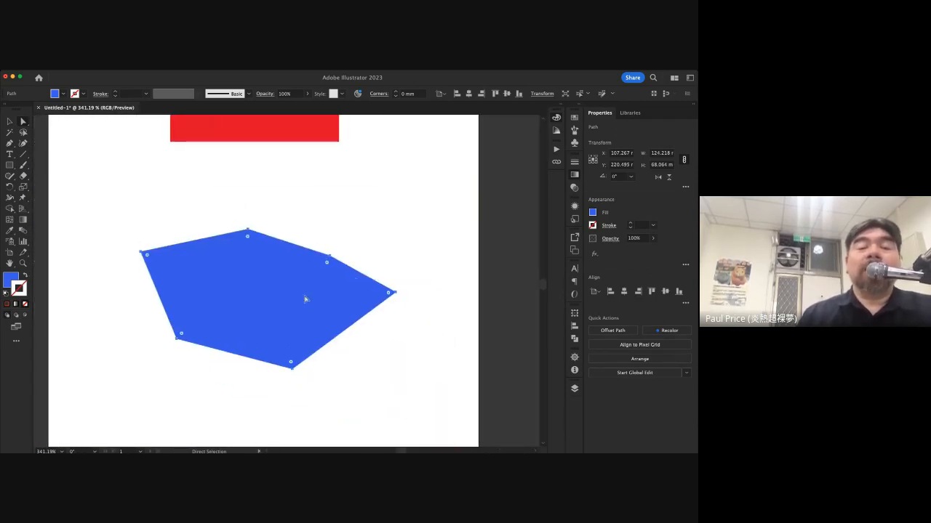
pyautogui.moveTo(216, 279); pyautogui.dragTo(222, 229)
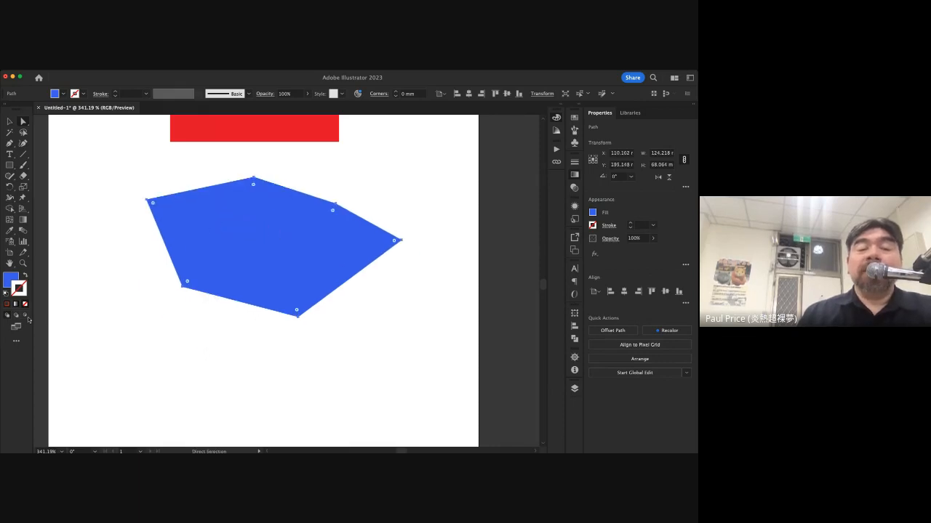
pyautogui.hscroll(-2, 124, 319)
pyautogui.scroll(1, 125, 320)
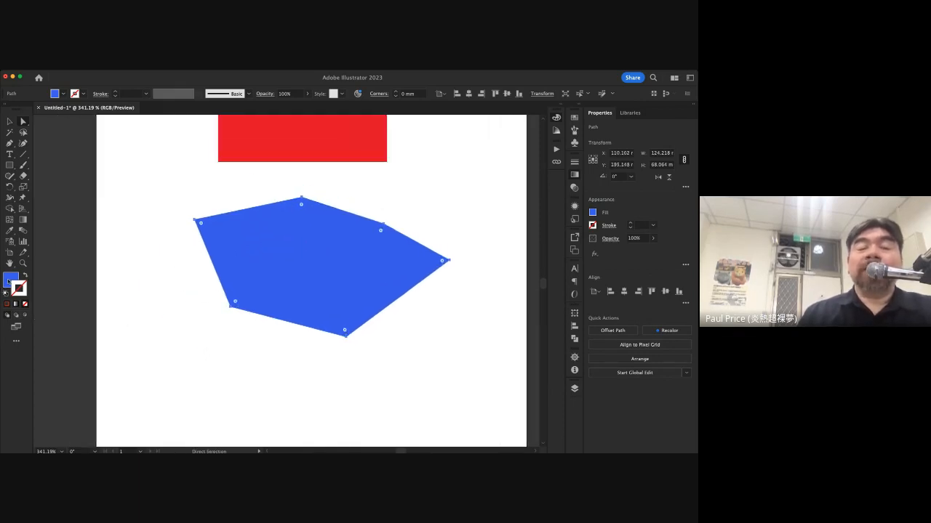
# Try a pale grey stroke colour on the polygon, and set its stroke back to None
pyautogui.click(9, 281)
pyautogui.click(25, 287)
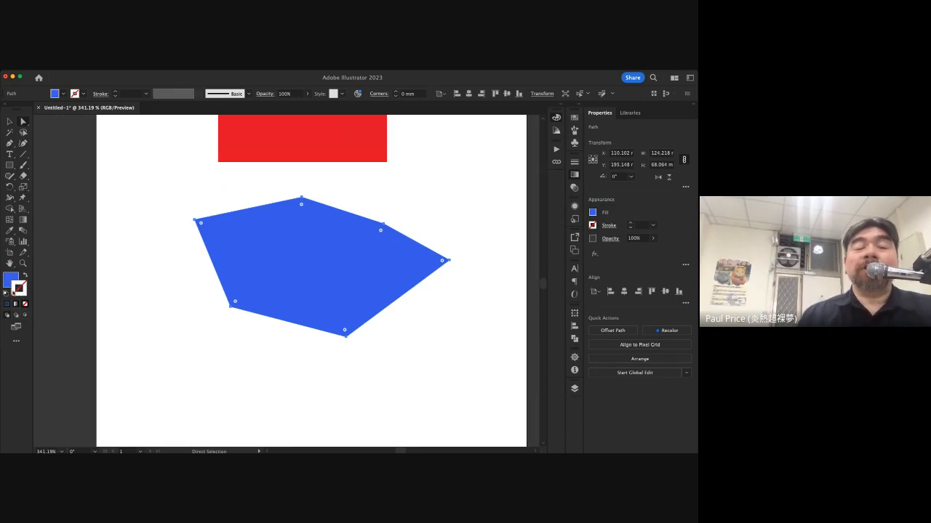
pyautogui.doubleClick(22, 290)
pyautogui.click(270, 239)
pyautogui.click(243, 230)
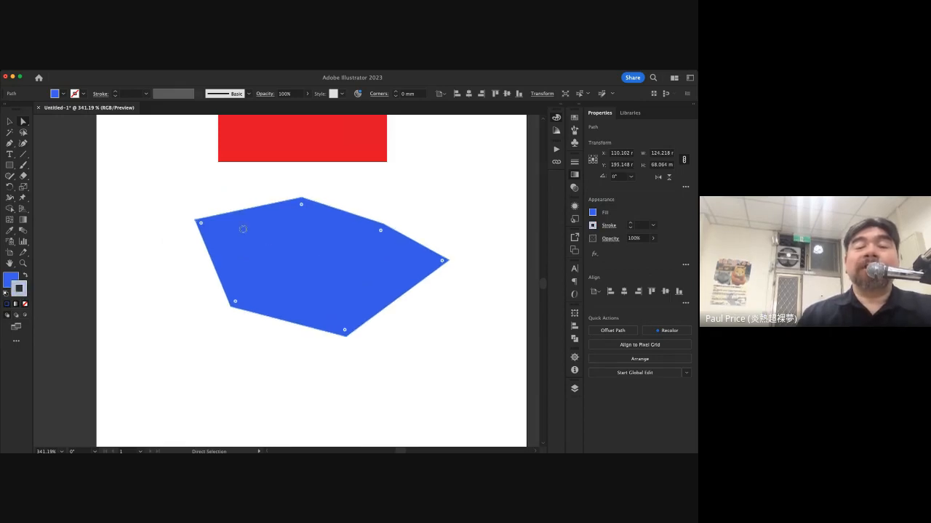
pyautogui.click(468, 211)
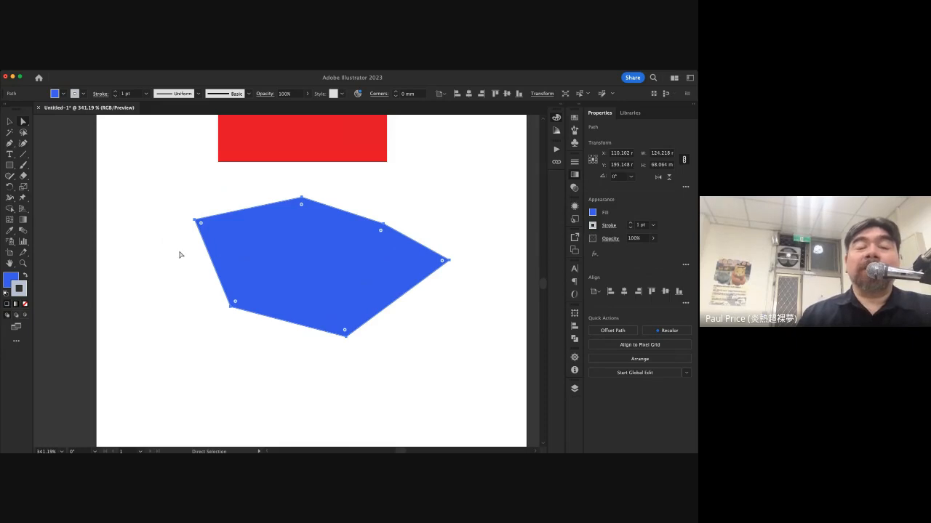
pyautogui.click(26, 305)
# Change the polygon's fill to a muted blue and finally to purple with the colour picker
pyautogui.click(9, 279)
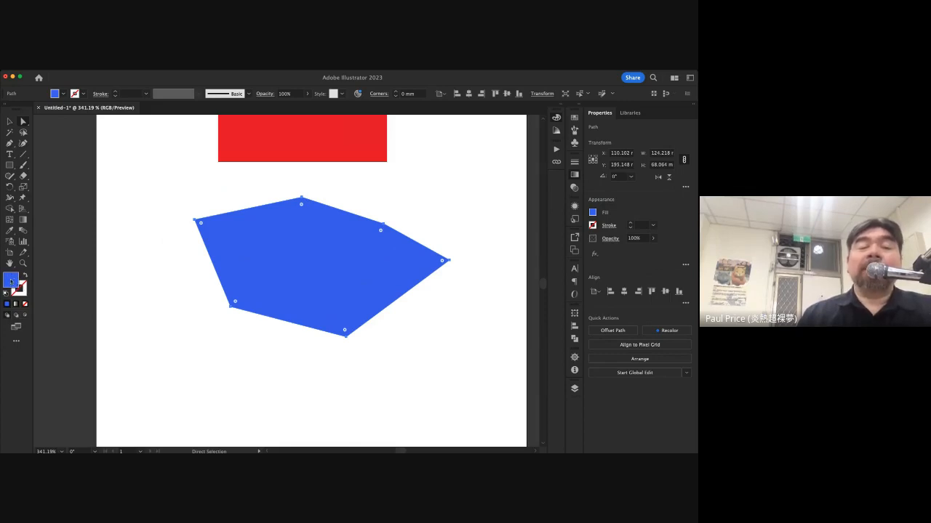
pyautogui.doubleClick(10, 282)
pyautogui.click(281, 236)
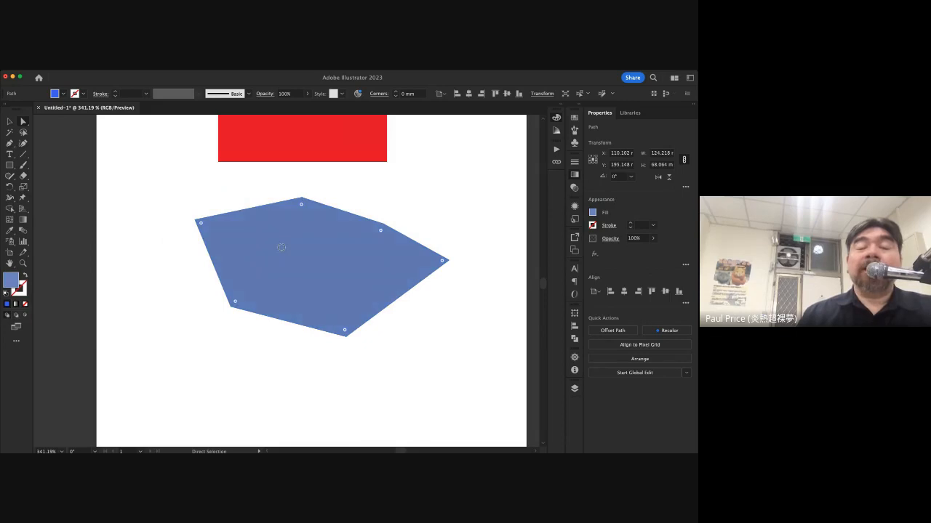
pyautogui.click(282, 248)
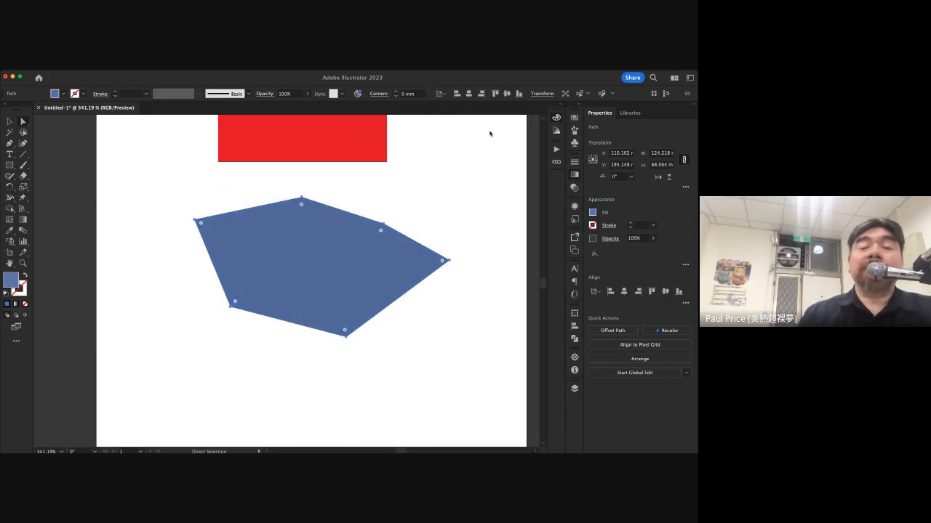
pyautogui.moveTo(490, 134); pyautogui.dragTo(501, 162)
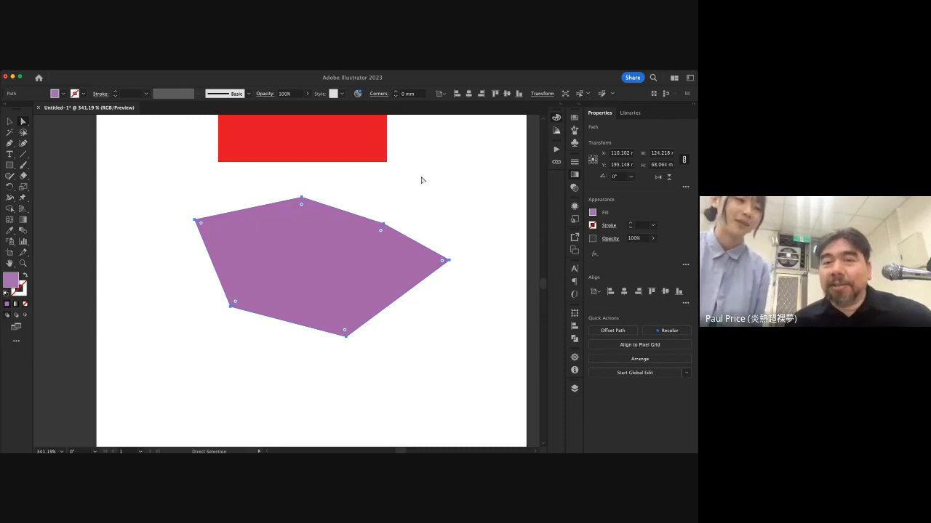
# Try rounding all the polygon's corners to about 20 mm, undo the rounding, and deselect the shape
pyautogui.click(216, 199)
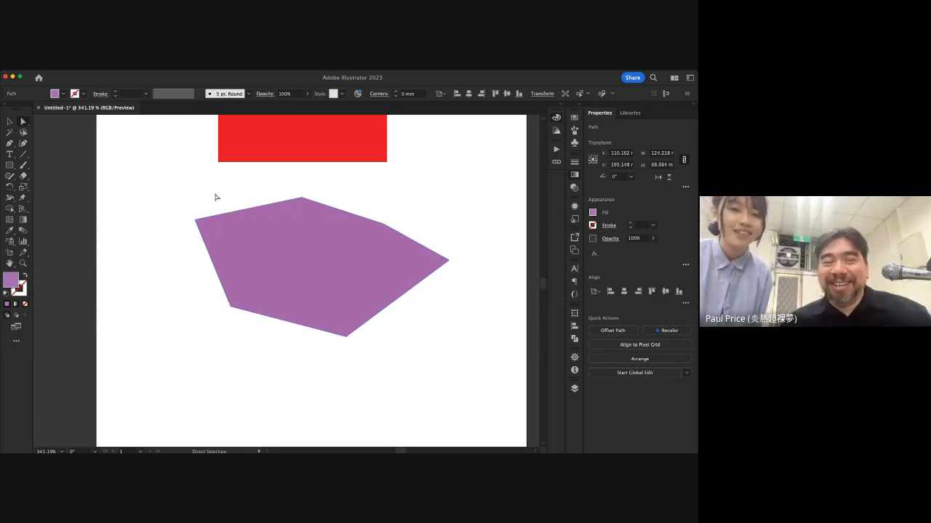
pyautogui.click(268, 237)
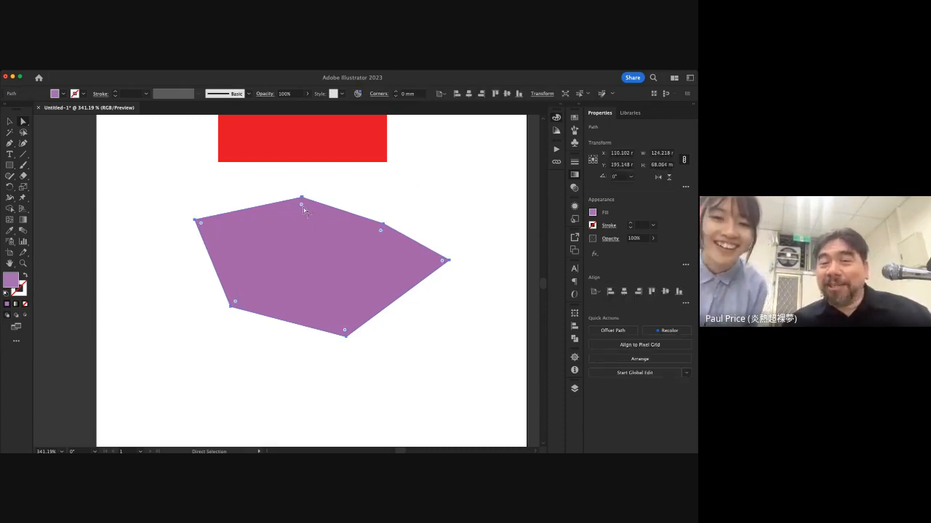
pyautogui.moveTo(304, 211)
pyautogui.mouseDown()
pyautogui.moveTo(304, 245)
pyautogui.moveTo(304, 214)
pyautogui.mouseUp()
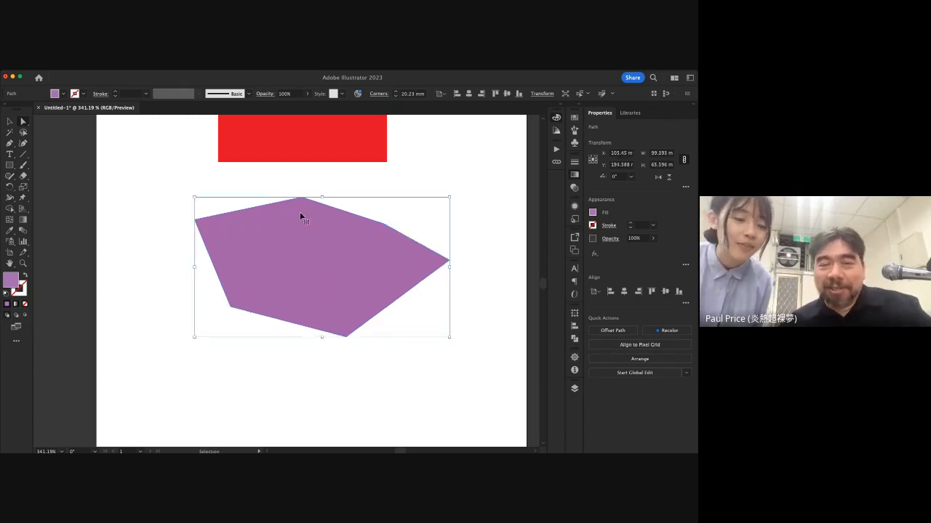
pyautogui.click(235, 191)
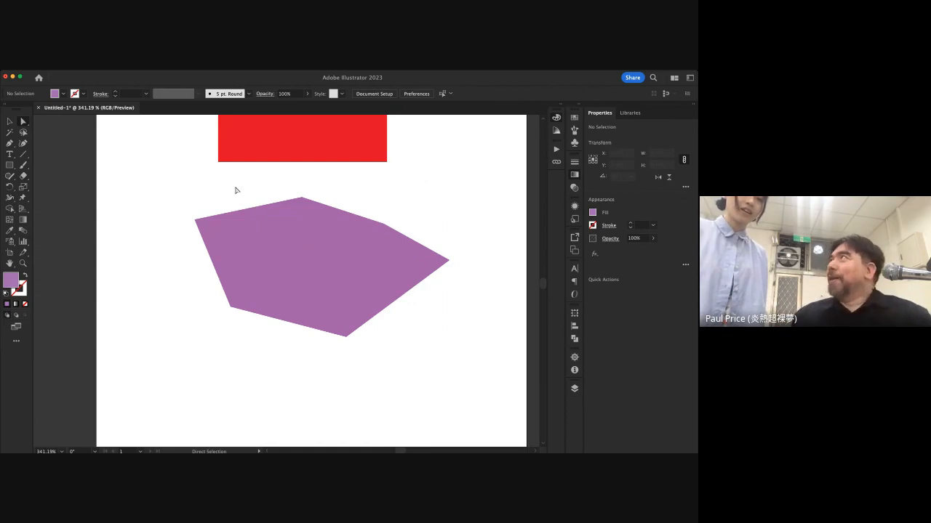
# Add an anchor point with the Pen tool on each edge beside the polygon's leftmost corner
pyautogui.click(225, 230)
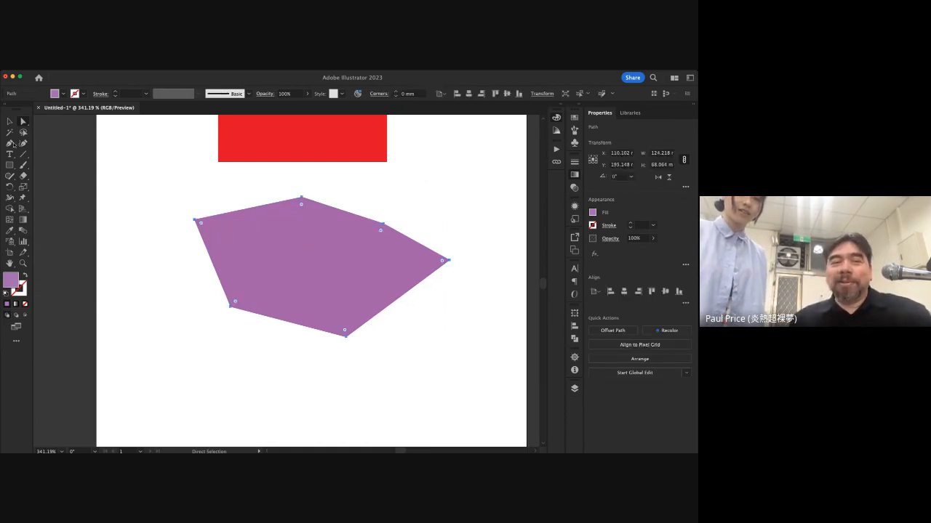
pyautogui.click(10, 143)
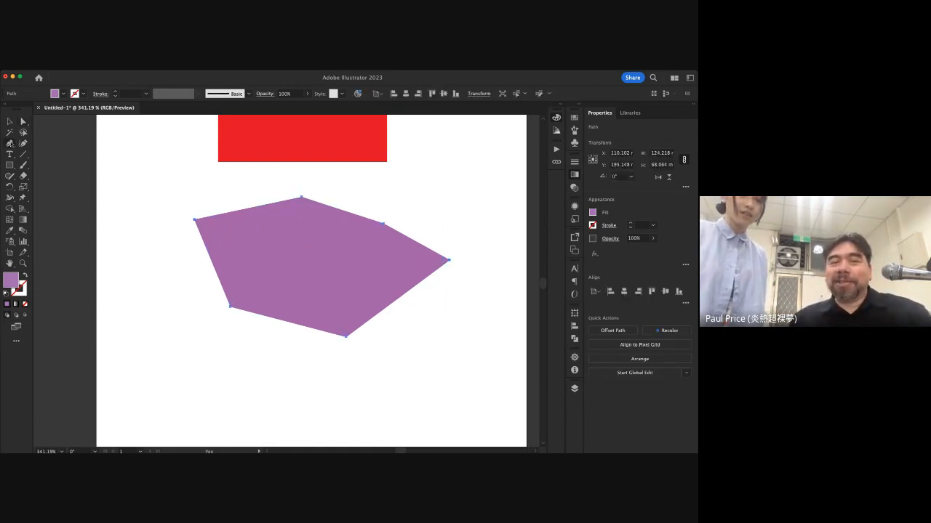
pyautogui.click(210, 217)
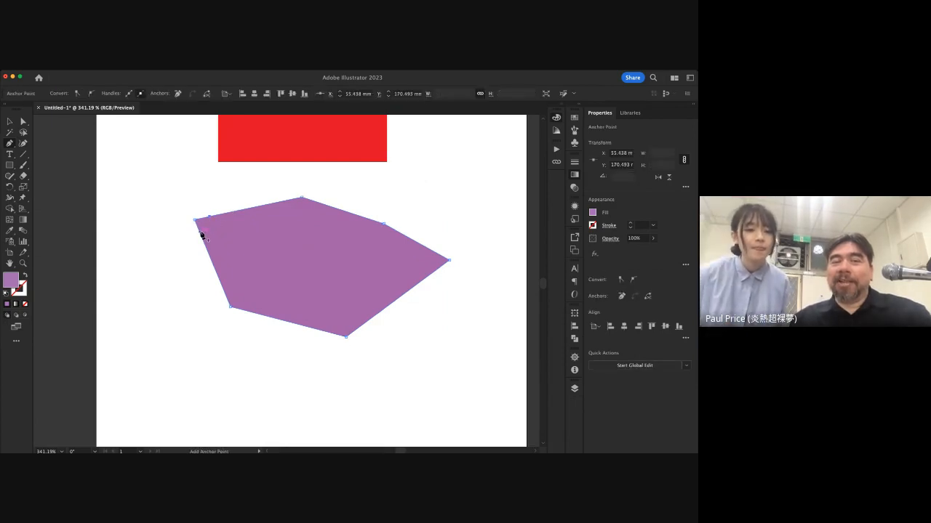
# Convert the polygon's leftmost corner anchor to a smooth point and move it inward to about X 50.4 mm, Y 172.5 mm
pyautogui.click(23, 122)
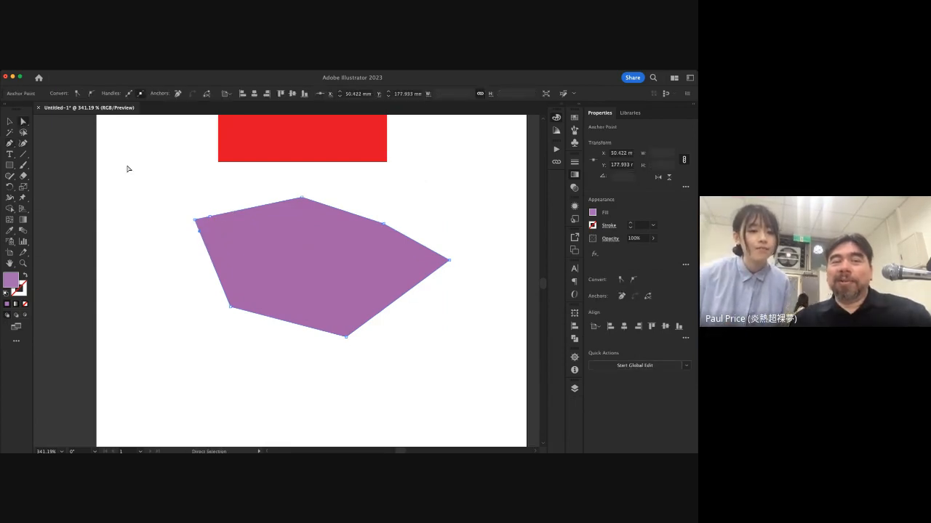
pyautogui.click(194, 218)
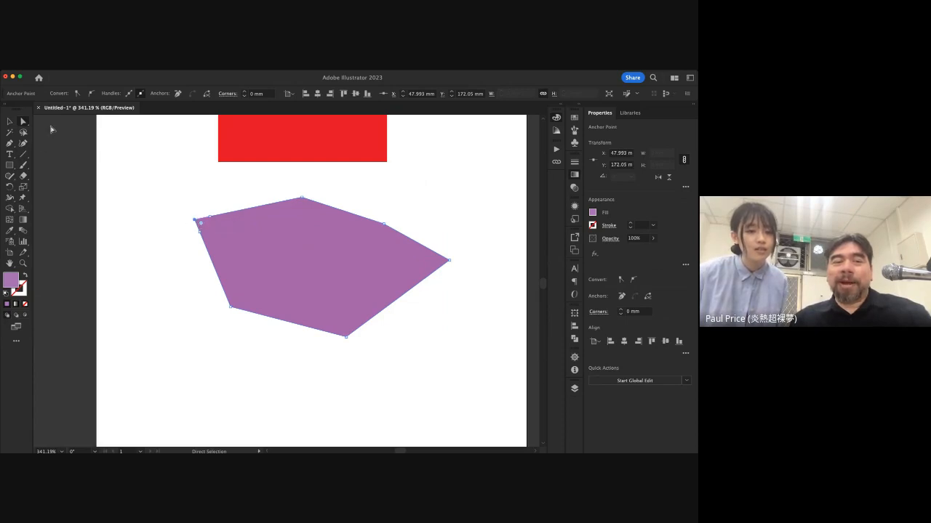
pyautogui.click(93, 95)
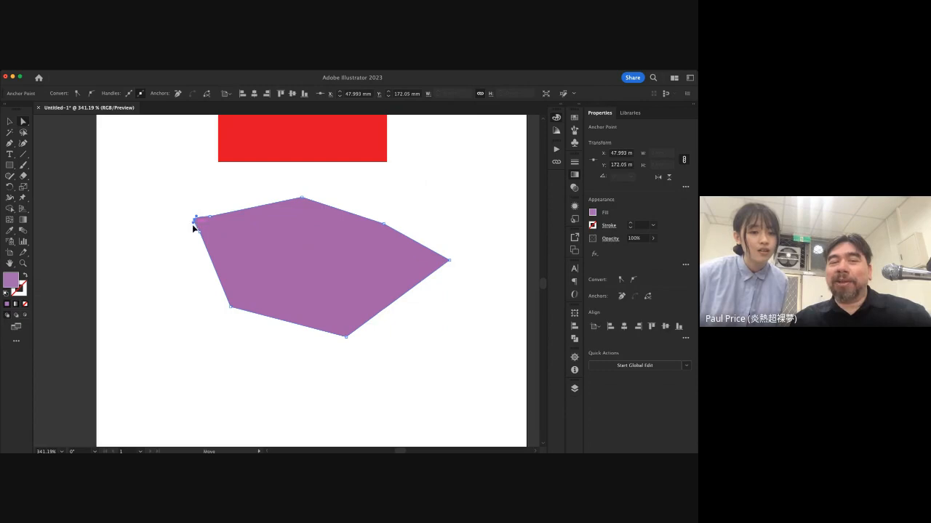
pyautogui.moveTo(193, 225)
pyautogui.mouseDown()
pyautogui.moveTo(191, 235)
pyautogui.moveTo(201, 219)
pyautogui.mouseUp()
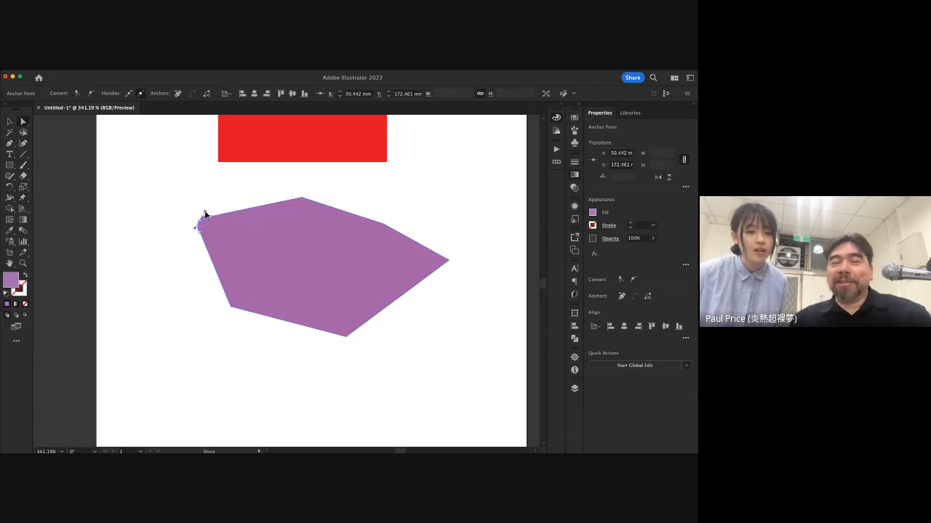
# Undo the inward move and smooth conversion of the polygon's leftmost corner anchor, along with the last anchor point added beside it
pyautogui.click(178, 213)
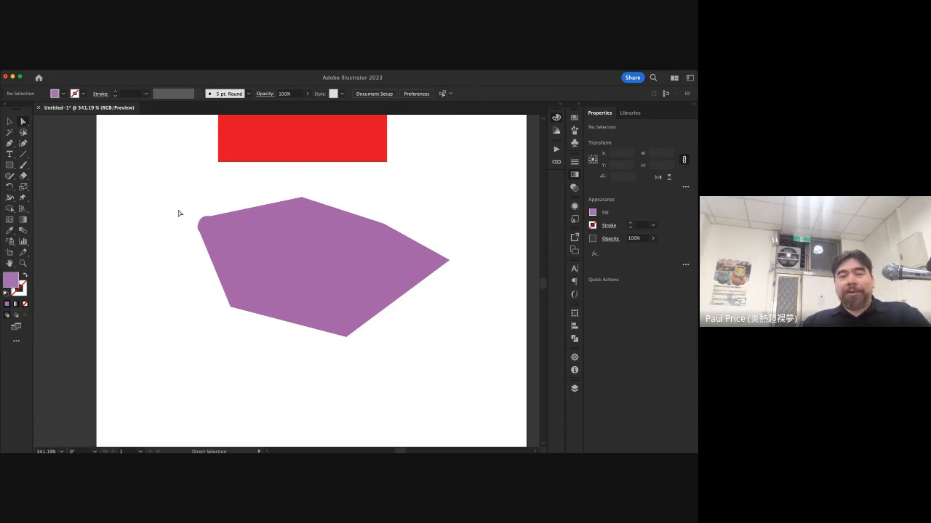
pyautogui.press('super+z')
pyautogui.press('super+z')
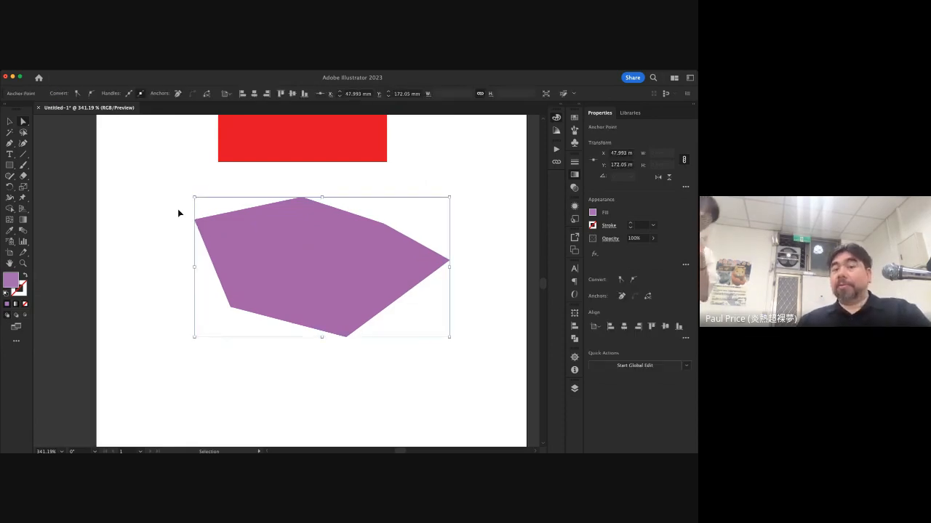
pyautogui.press('super+z')
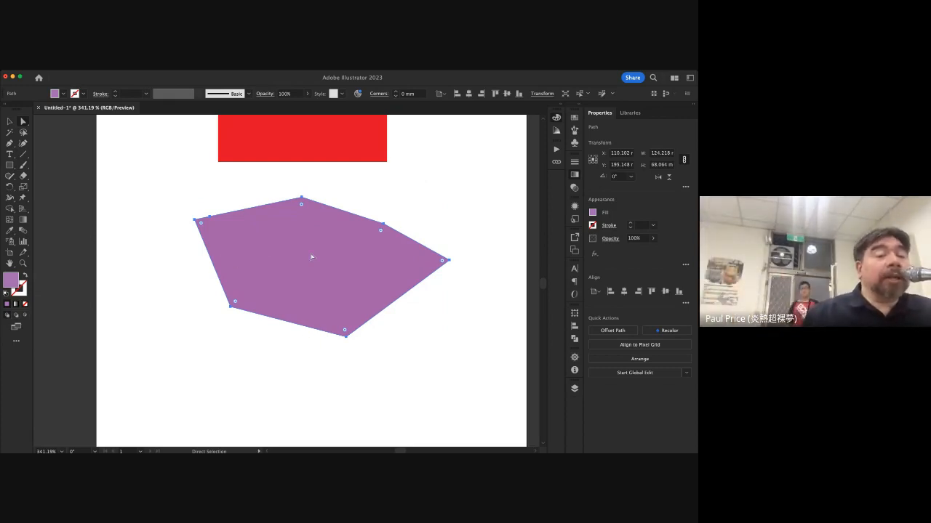
# Toggle the active colour swatch between fill and stroke several times for the selected polygon, ending with the fill active
pyautogui.click(23, 291)
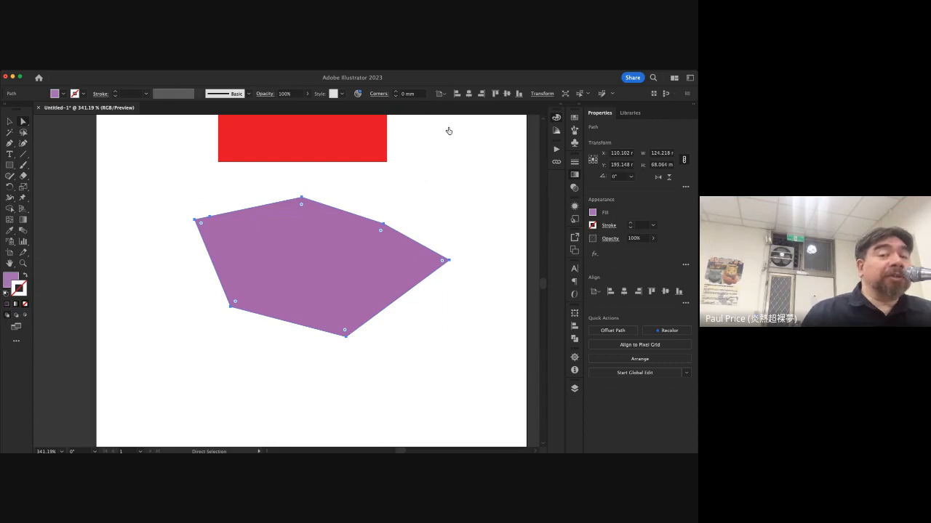
pyautogui.press('x')
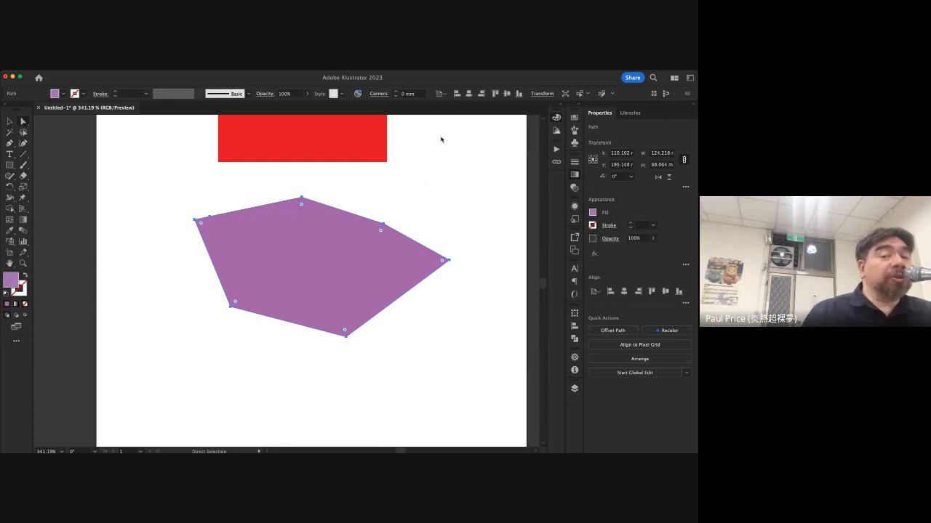
pyautogui.press('x')
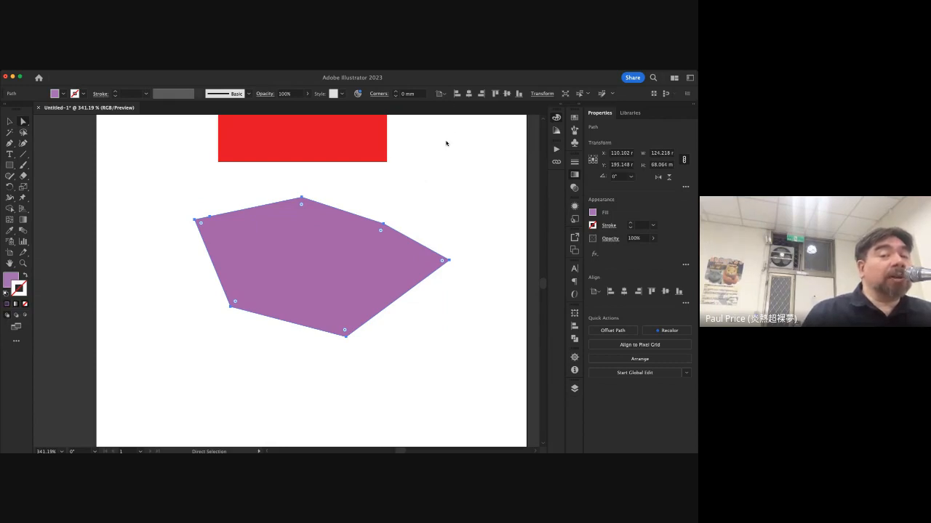
pyautogui.press('x')
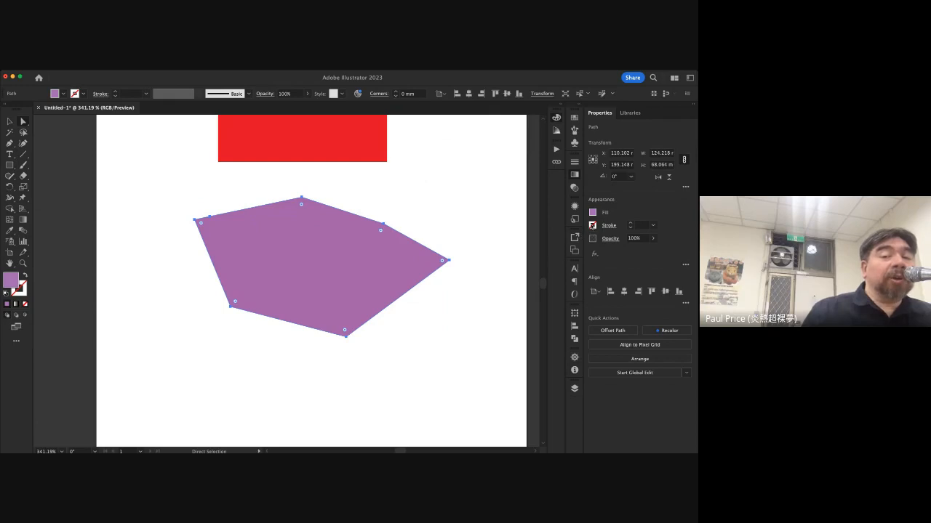
pyautogui.press('x')
pyautogui.press('x')
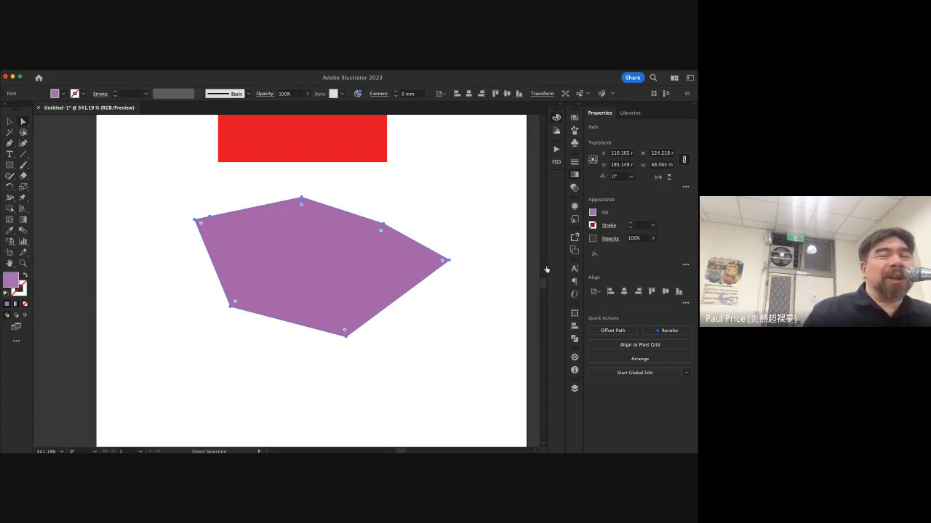
pyautogui.press('x')
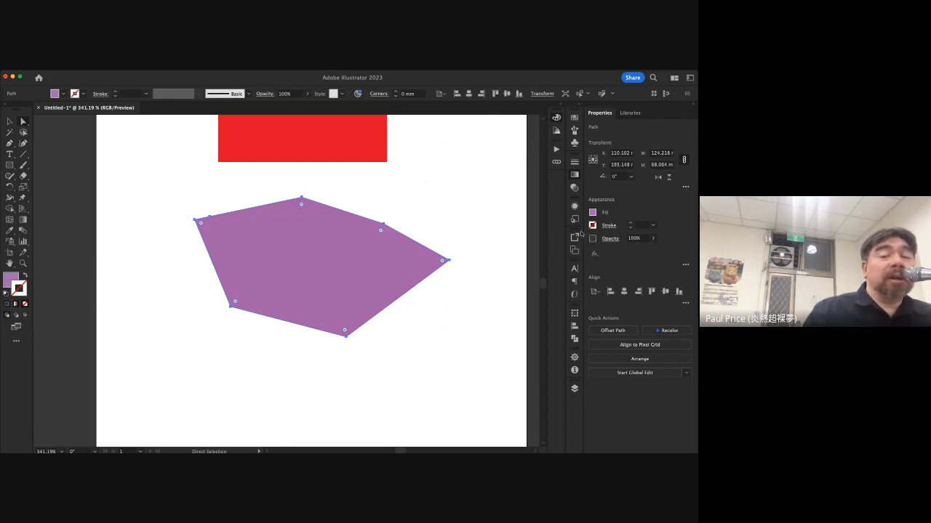
pyautogui.press('x')
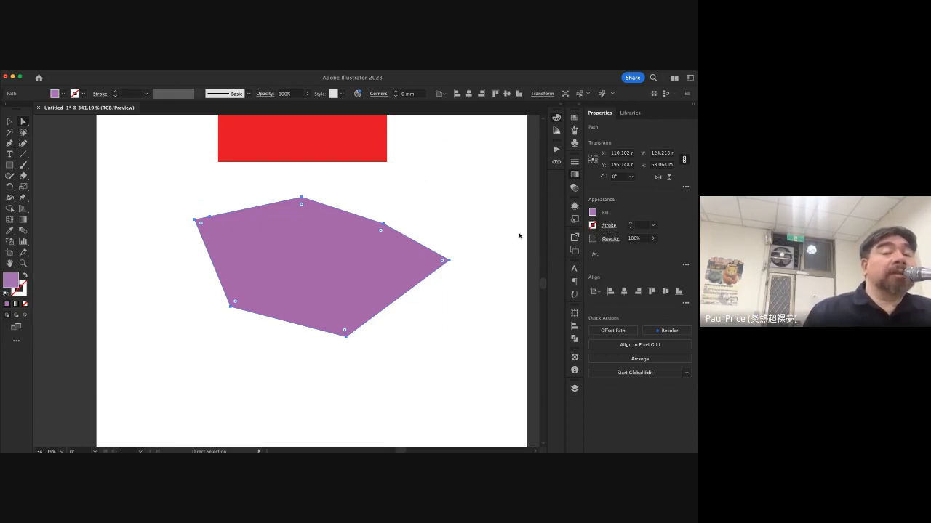
# Move the purple polygon to about X 73.8 mm, Y 188.6 mm and look over the Kumamon reference on the neighbouring artboard
pyautogui.moveTo(312, 245); pyautogui.dragTo(229, 253)
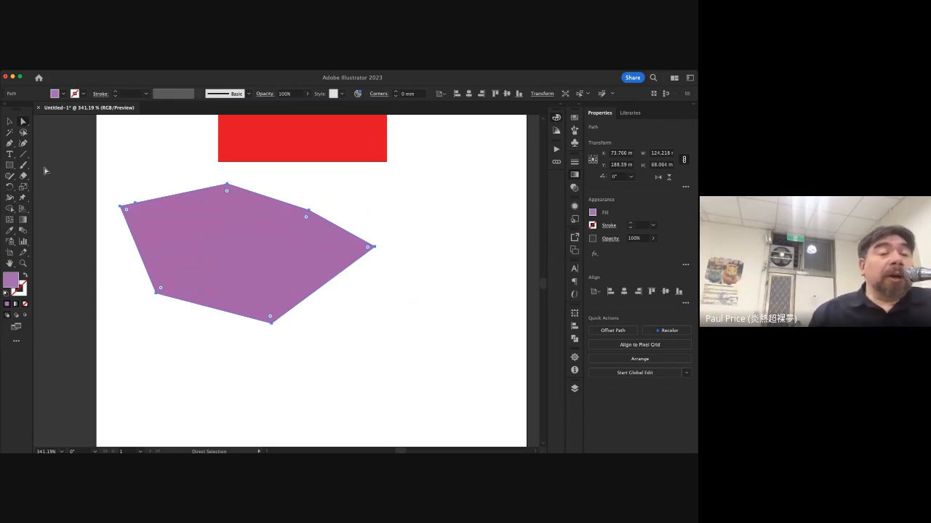
pyautogui.scroll(4, 45, 158)
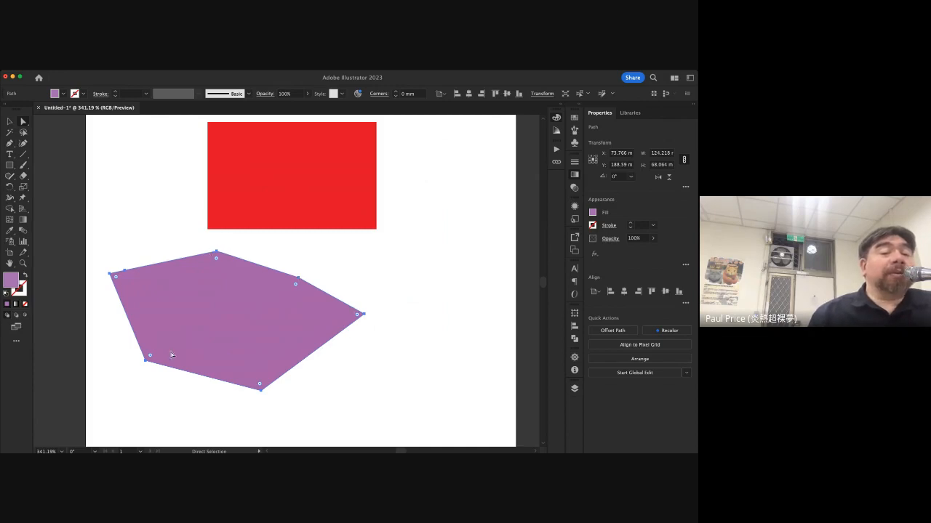
pyautogui.hscroll(3, 226, 303)
pyautogui.scroll(-2, 227, 303)
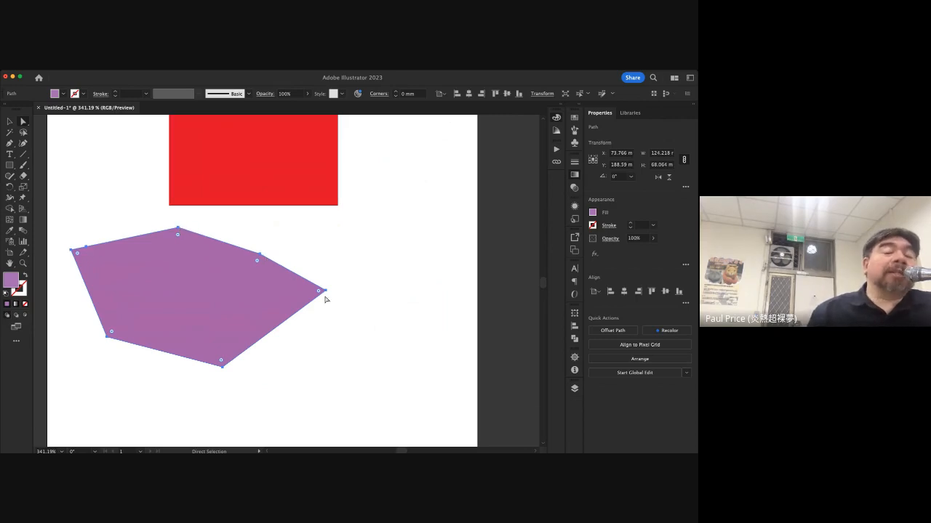
pyautogui.hscroll(-10, 87, 306)
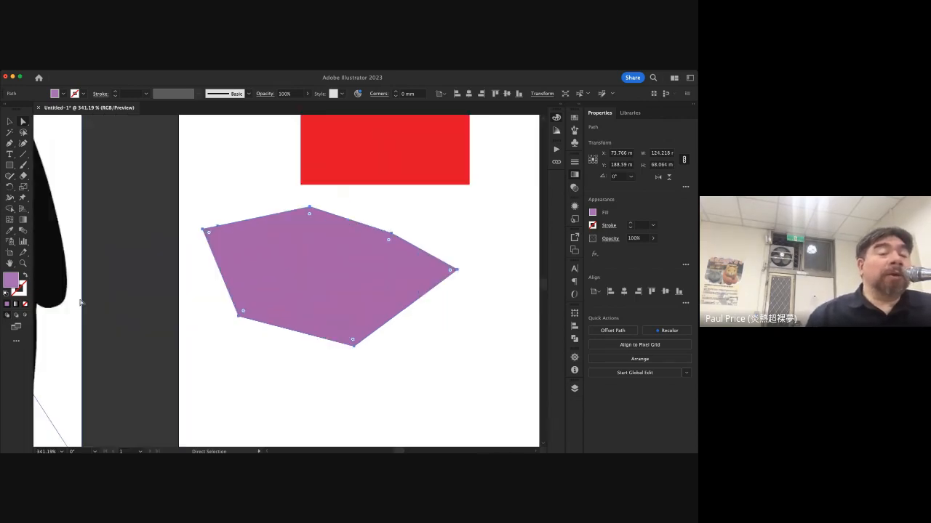
pyautogui.scroll(4, 81, 304)
pyautogui.scroll(1, 80, 303)
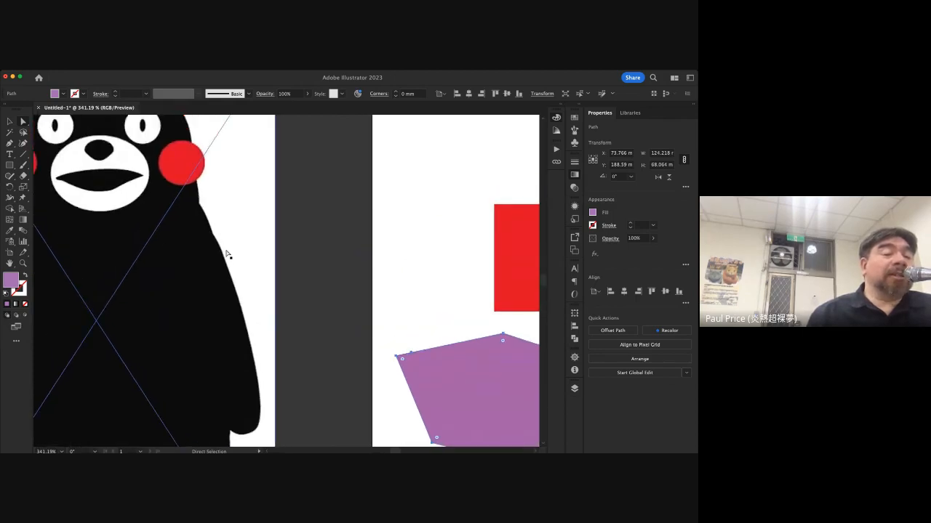
pyautogui.scroll(-5, 259, 390)
pyautogui.hscroll(1, 259, 390)
pyautogui.scroll(-2, 258, 389)
pyautogui.hscroll(1, 258, 390)
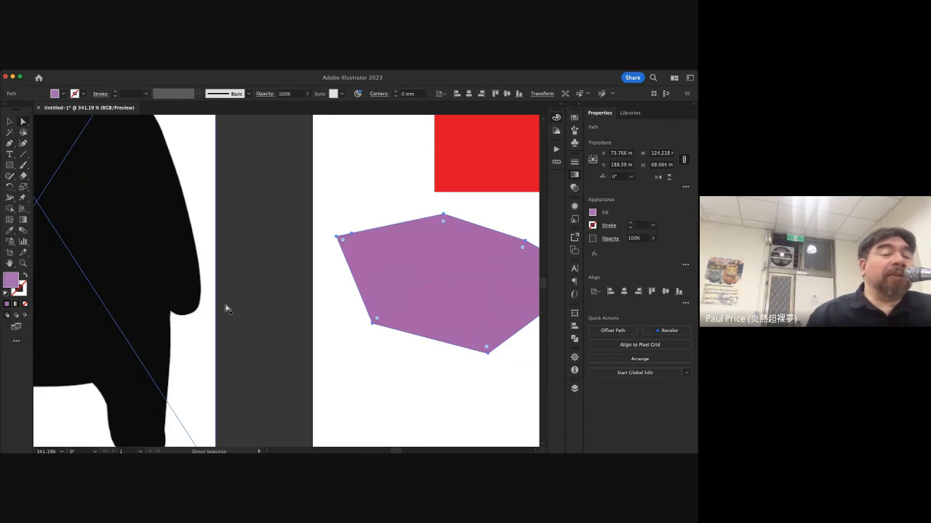
pyautogui.hscroll(5, 264, 286)
pyautogui.scroll(2, 264, 287)
pyautogui.hscroll(3, 265, 287)
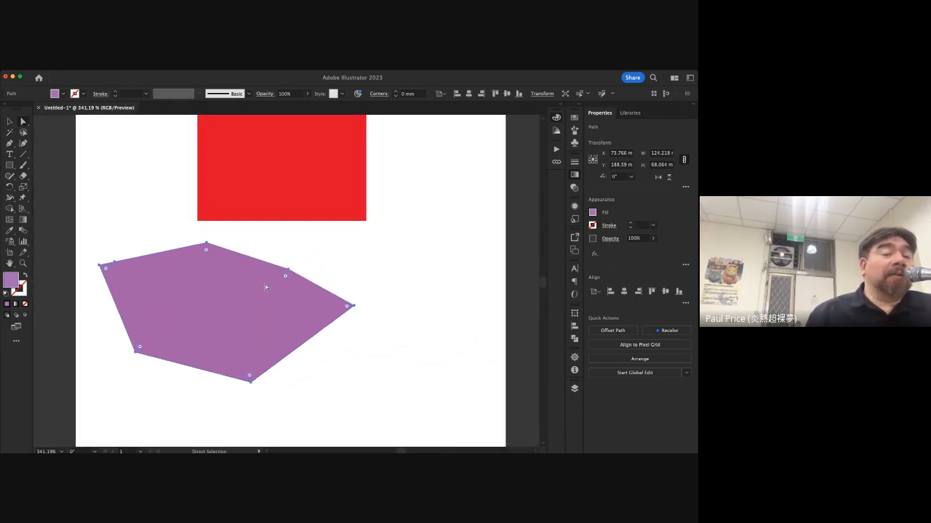
pyautogui.scroll(1, 266, 288)
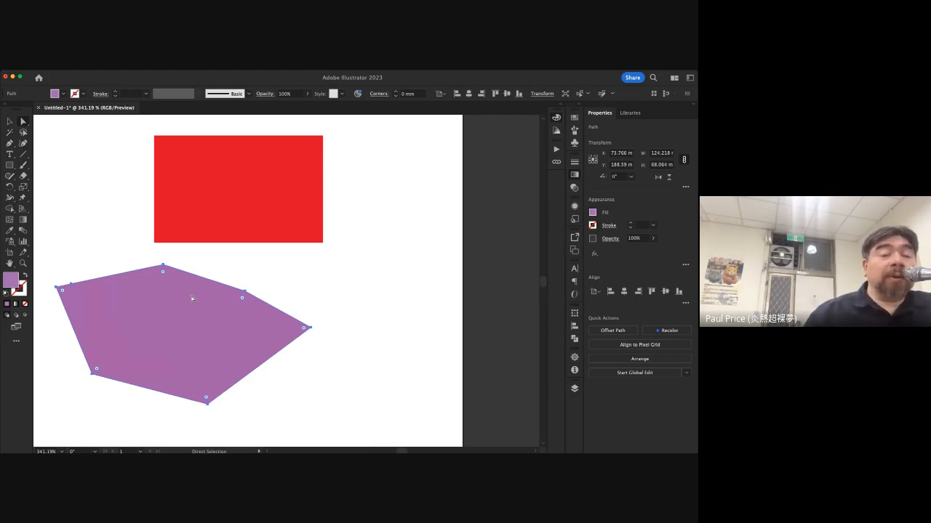
# Clear the practice artboard by moving the purple polygon over the Kumamon reference and the red rectangle to about X 264 mm, Y 163 mm
pyautogui.moveTo(238, 309); pyautogui.dragTo(66, 309)
pyautogui.scroll(-3, 138, 328)
pyautogui.hscroll(-3, 131, 338)
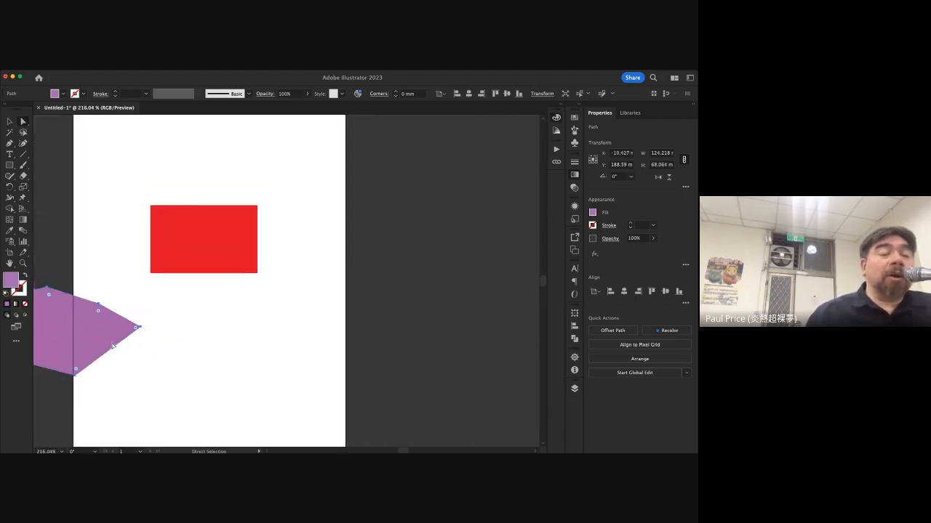
pyautogui.moveTo(229, 320); pyautogui.dragTo(163, 215)
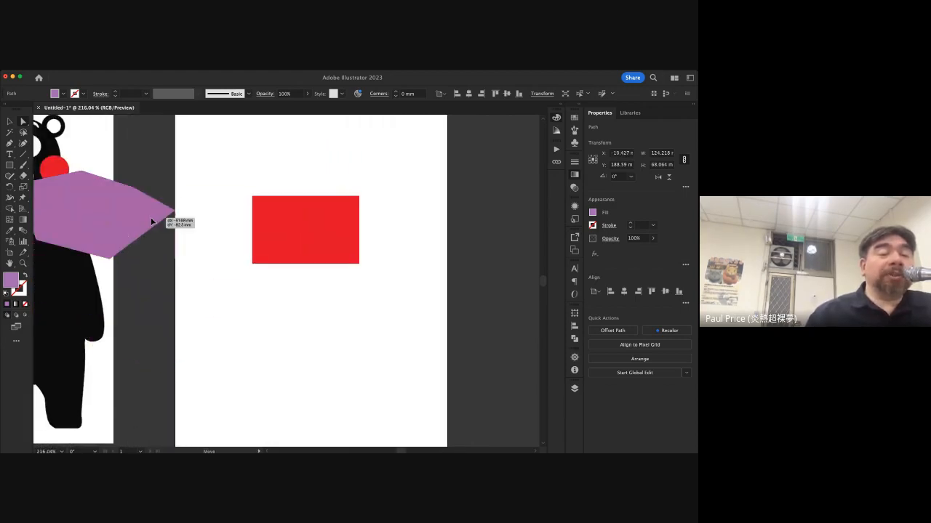
pyautogui.moveTo(327, 229); pyautogui.dragTo(538, 288)
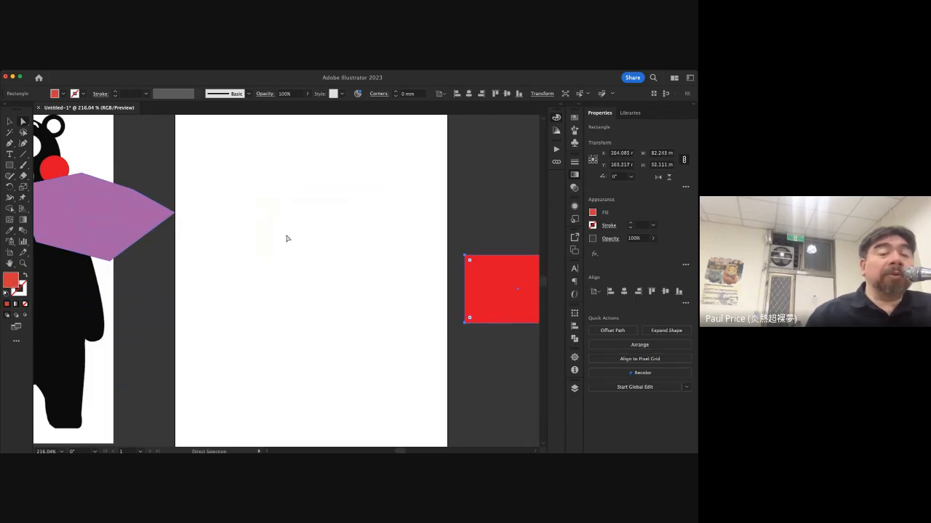
# Draw a small closed red shape with five straight-sided Pen anchors near the artboard's top, starting at about X 45.6 mm, Y 40.1 mm
pyautogui.hscroll(3, 287, 239)
pyautogui.scroll(2, 287, 238)
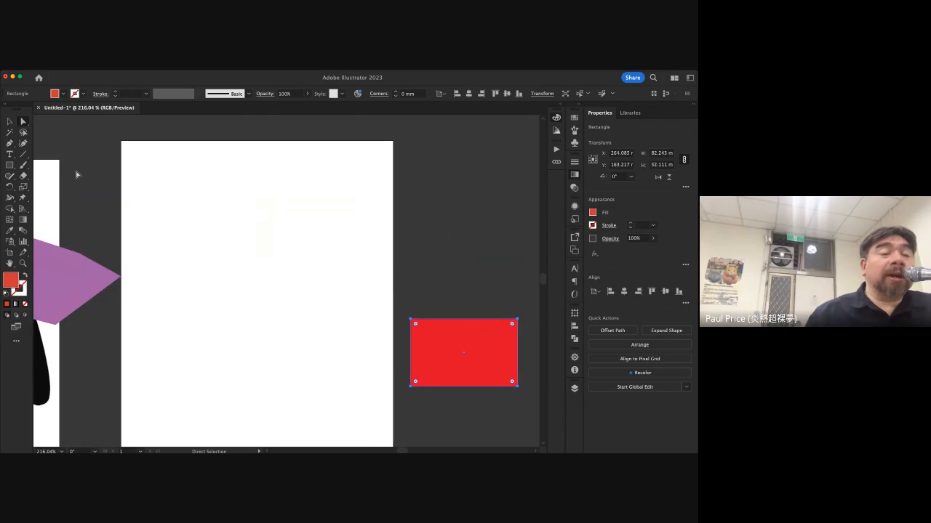
pyautogui.click(10, 144)
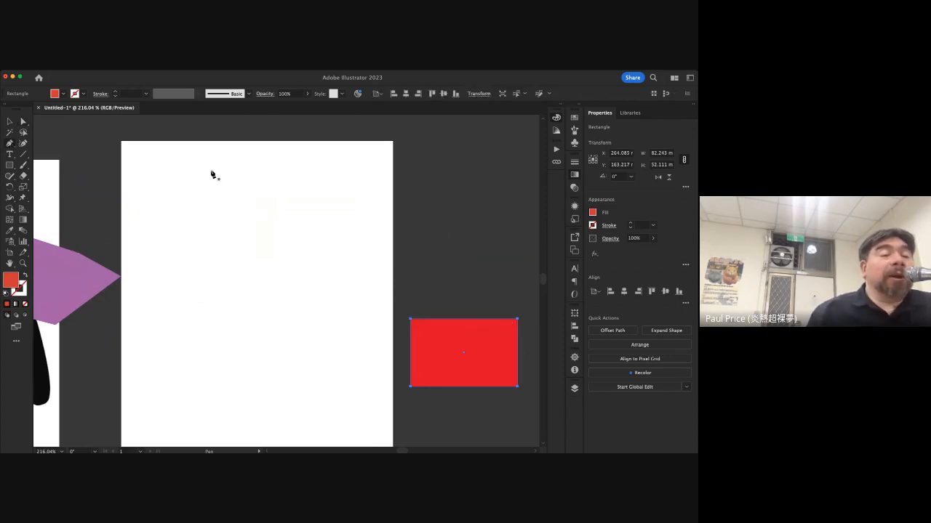
pyautogui.click(180, 192)
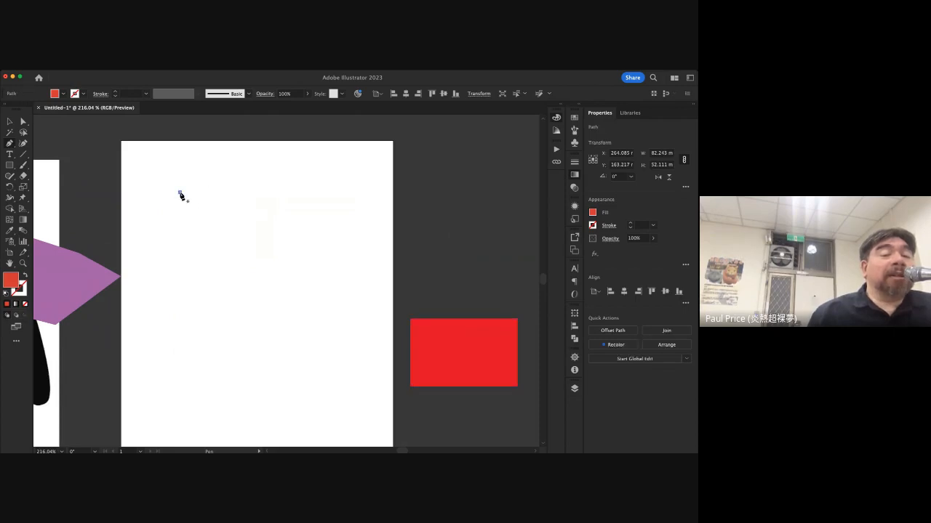
pyautogui.click(233, 160)
pyautogui.click(253, 191)
pyautogui.click(217, 204)
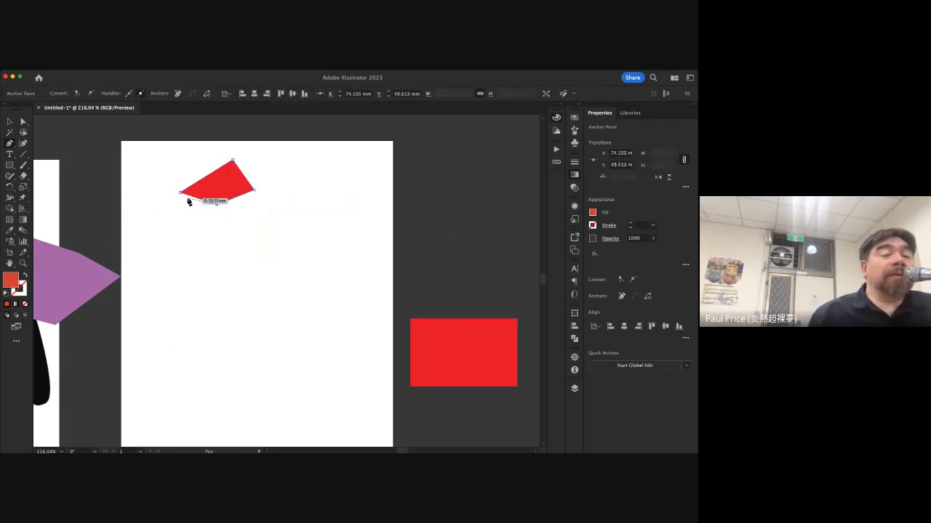
pyautogui.click(196, 211)
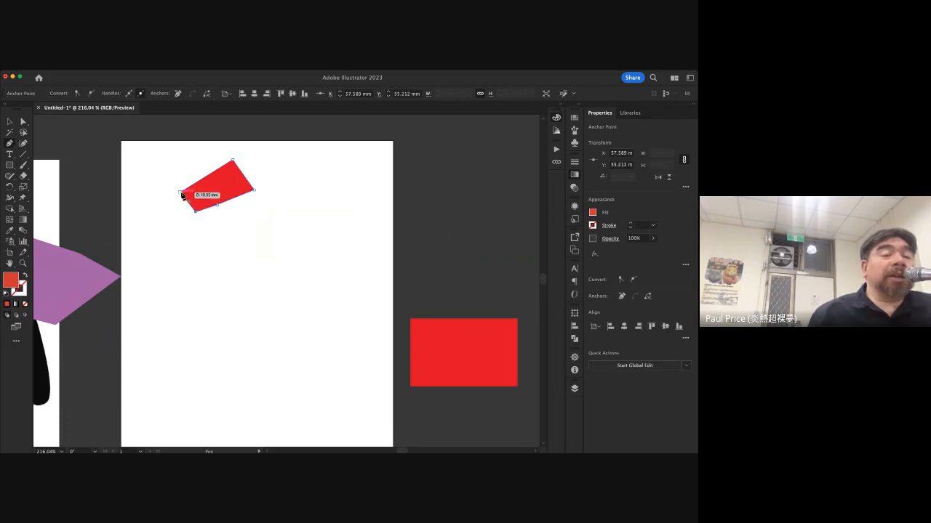
pyautogui.click(181, 193)
# Draw a curved red Pen path below the small shape, from about X 50.9 mm, Y 89.9 mm around to X 33.5 mm, Y 118.5 mm
pyautogui.hscroll(-5, 48, 291)
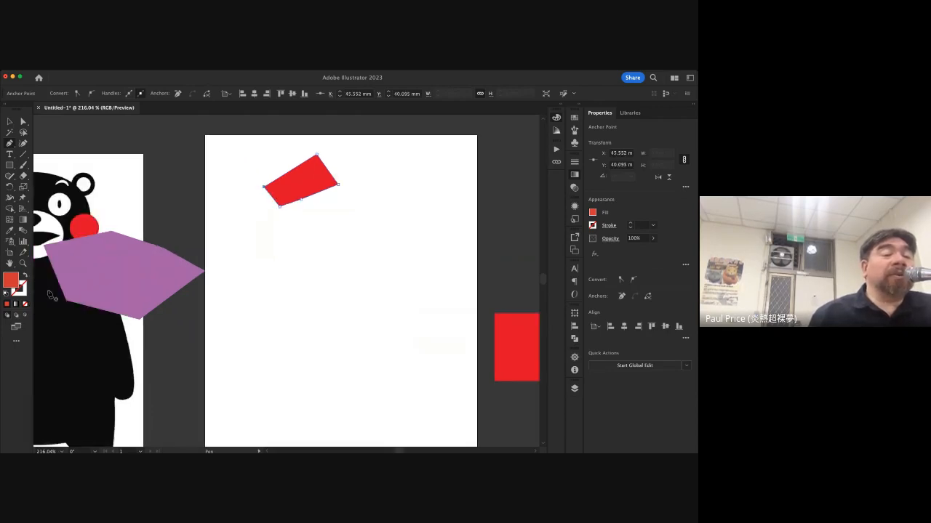
pyautogui.hscroll(5, 187, 248)
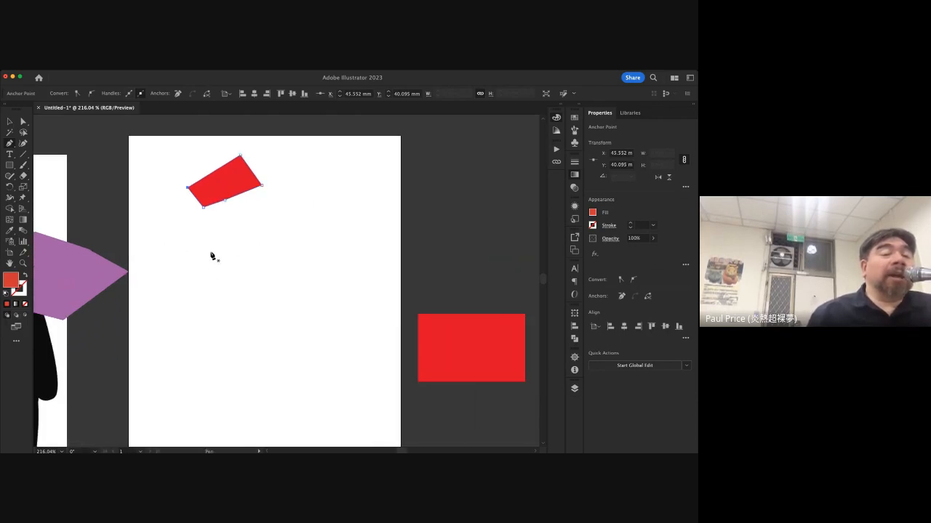
pyautogui.hscroll(2, 201, 245)
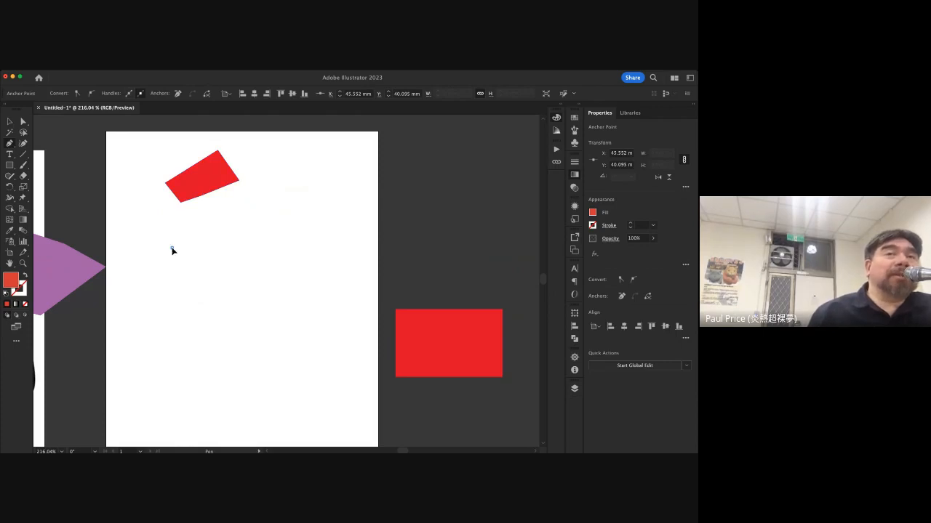
pyautogui.moveTo(174, 249); pyautogui.dragTo(192, 235)
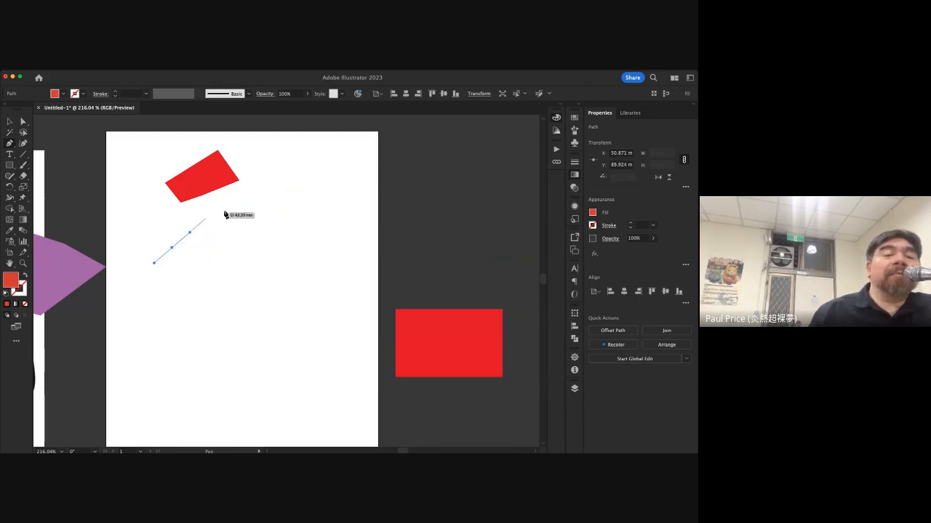
pyautogui.click(235, 262)
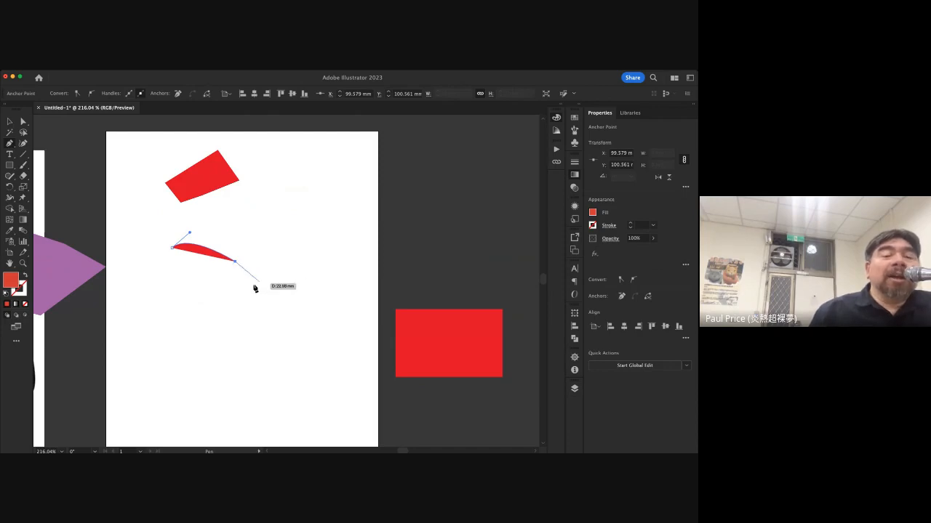
pyautogui.moveTo(252, 284); pyautogui.dragTo(139, 309)
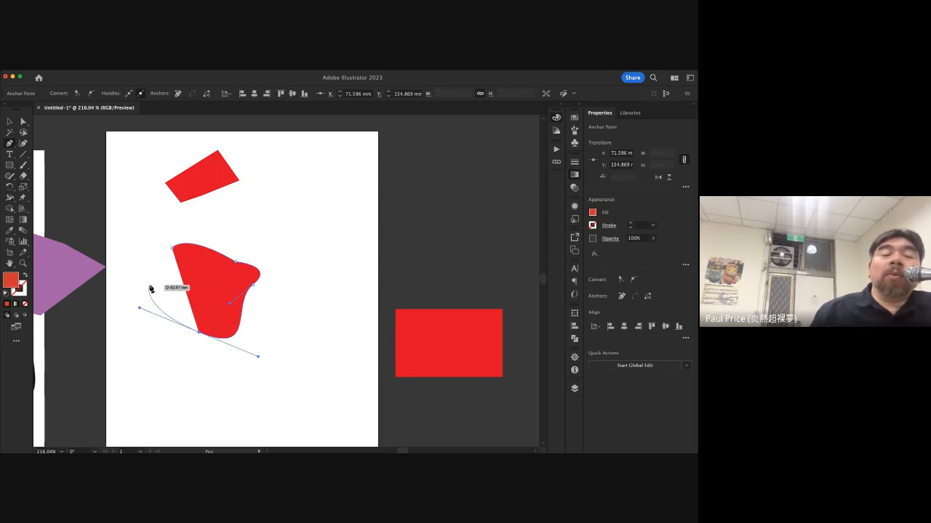
pyautogui.click(150, 287)
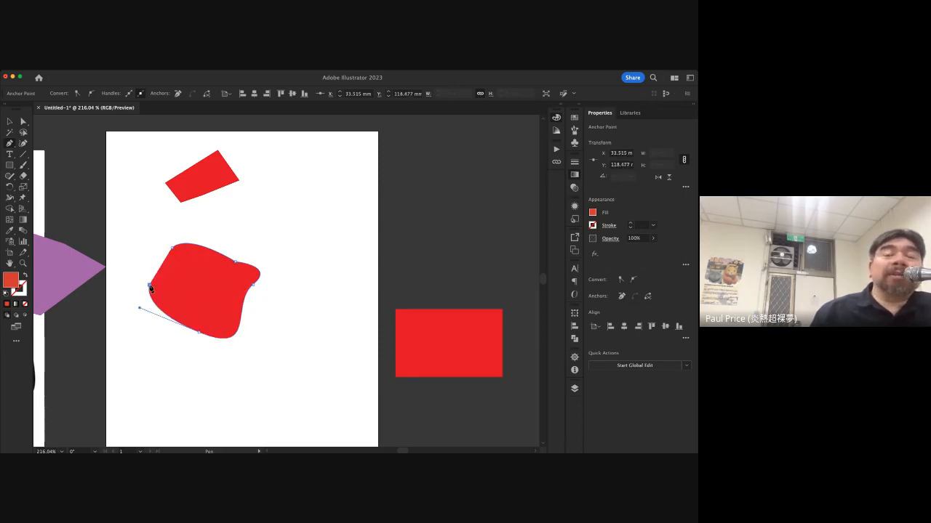
# Close the curved red path at its starting anchor, making a shape about 86 mm wide and 73 mm high
pyautogui.moveTo(150, 288); pyautogui.dragTo(148, 266)
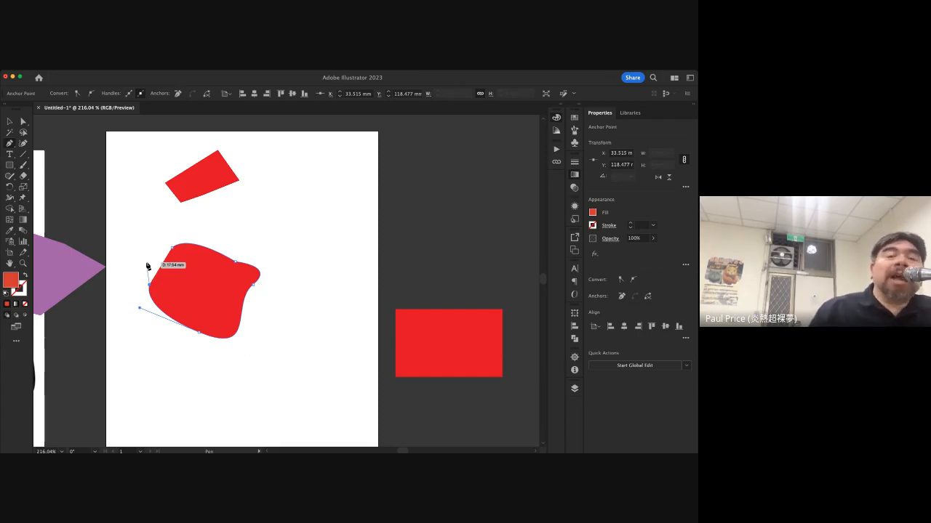
pyautogui.moveTo(147, 266); pyautogui.dragTo(163, 260)
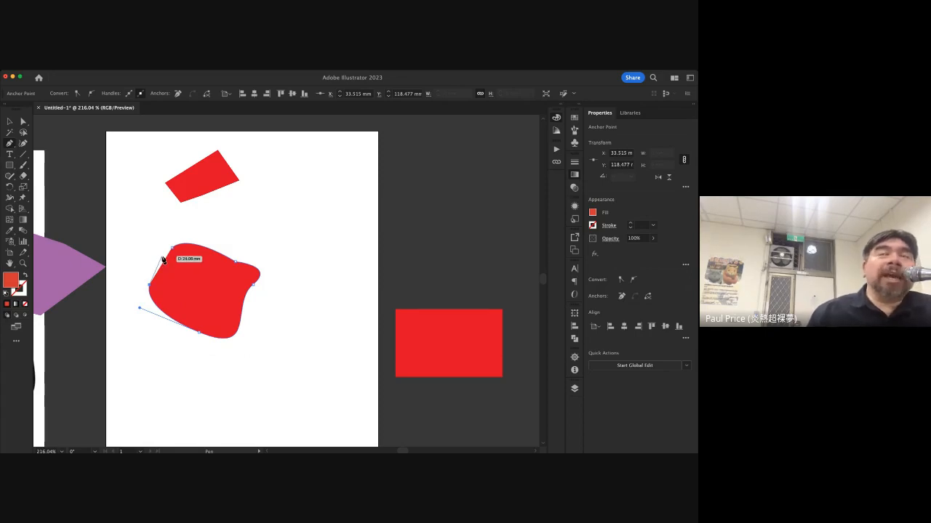
pyautogui.moveTo(163, 261); pyautogui.dragTo(173, 250)
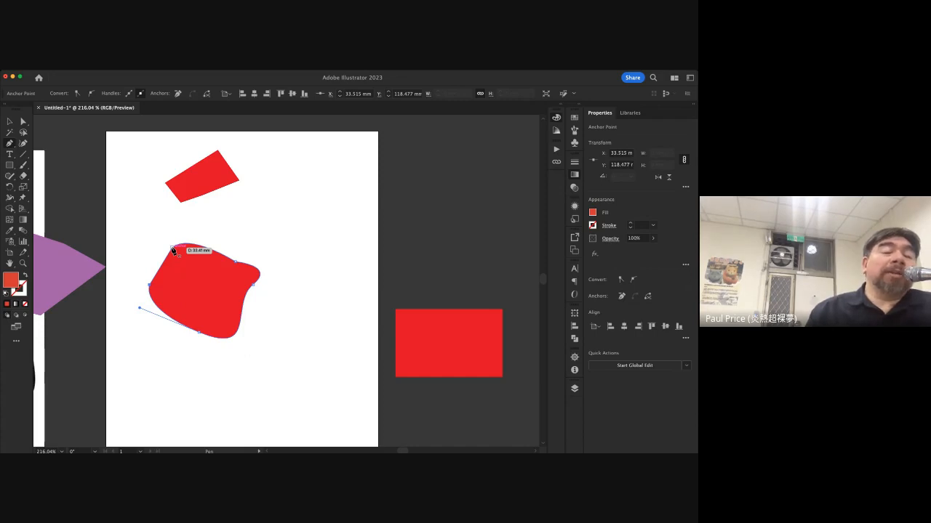
pyautogui.click(173, 250)
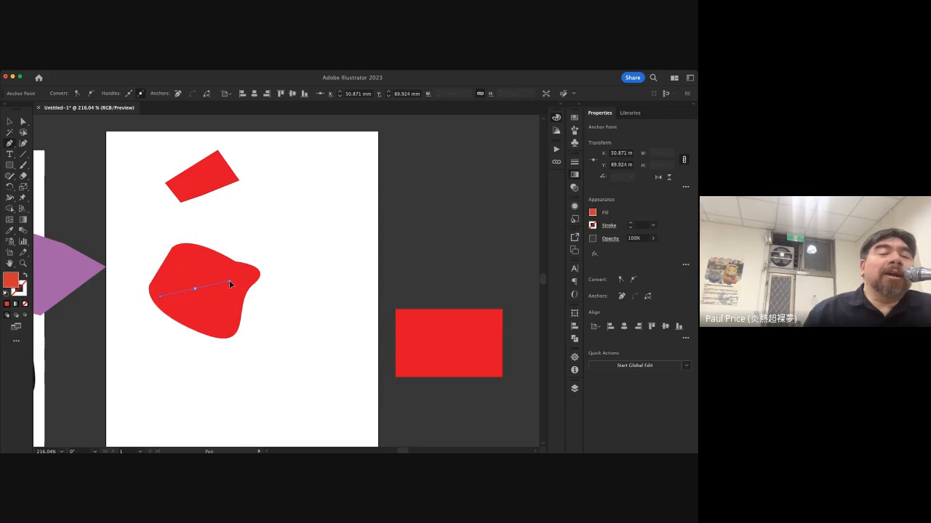
pyautogui.keyDown('super'); pyautogui.click(229, 282); pyautogui.keyUp('super')
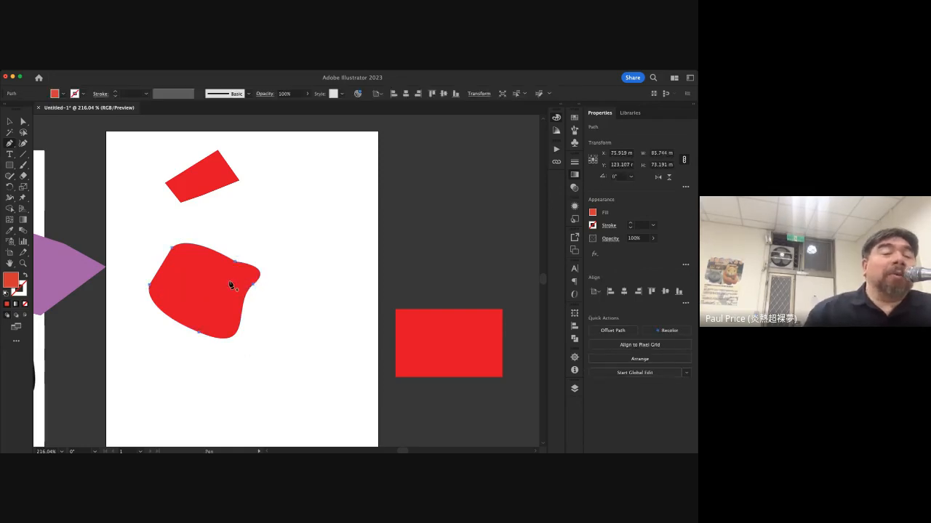
# Move the curved red shape right and slightly up, to about X 107 mm, Y 117 mm
pyautogui.click(10, 121)
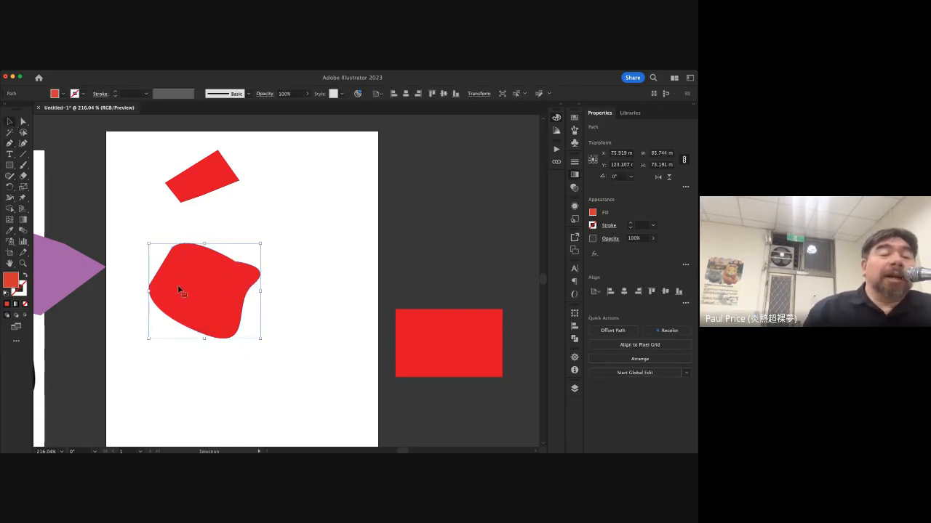
pyautogui.moveTo(179, 288); pyautogui.dragTo(221, 282)
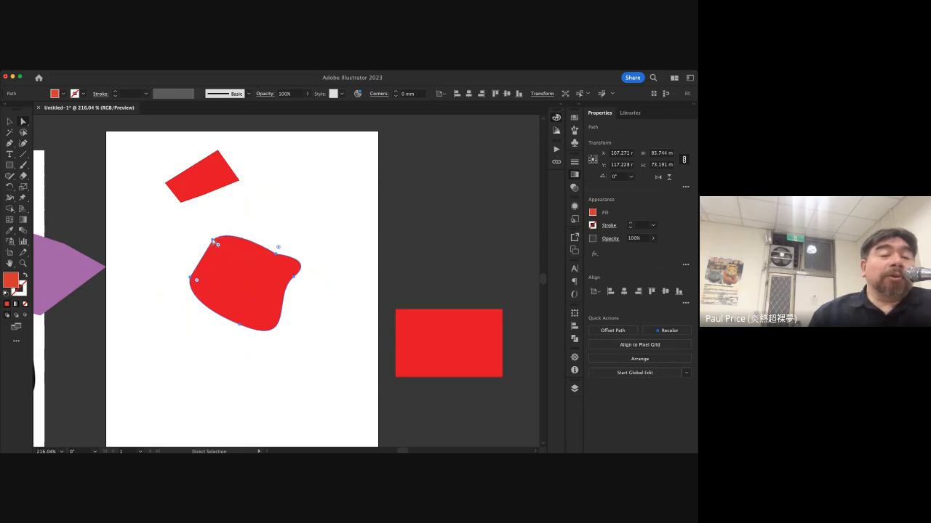
# Bulge the shape's top by lengthening the upper-left anchor's handle, and round its lower-left side by shifting the leftmost anchor and the bottom anchor's handle
pyautogui.click(215, 243)
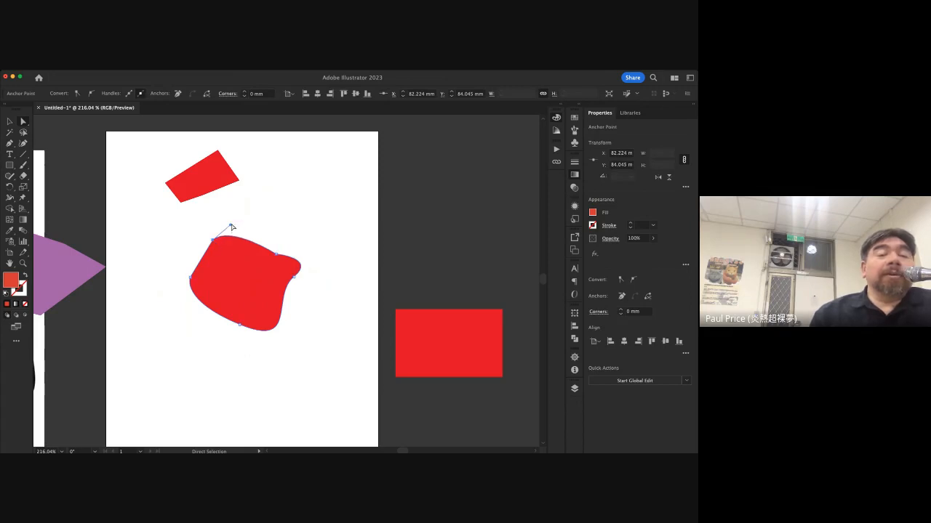
pyautogui.click(235, 203)
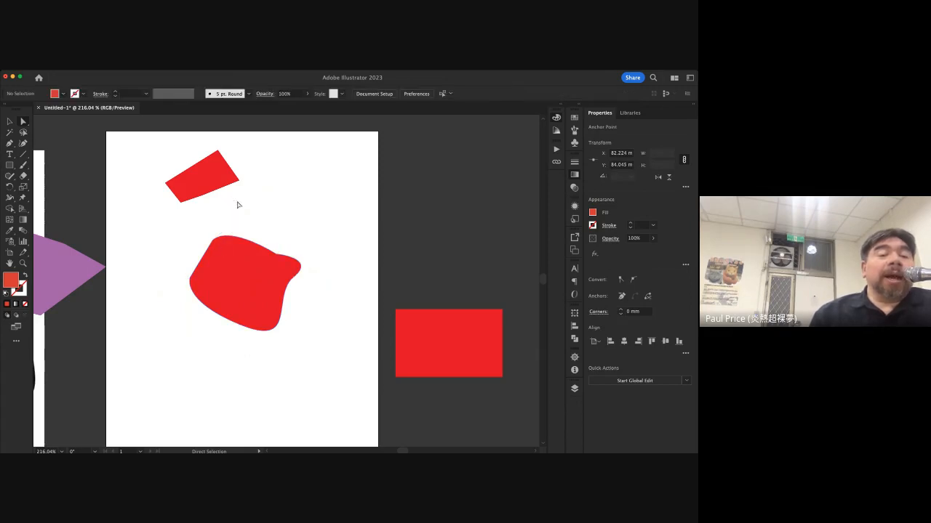
pyautogui.click(215, 243)
pyautogui.moveTo(231, 227); pyautogui.dragTo(251, 203)
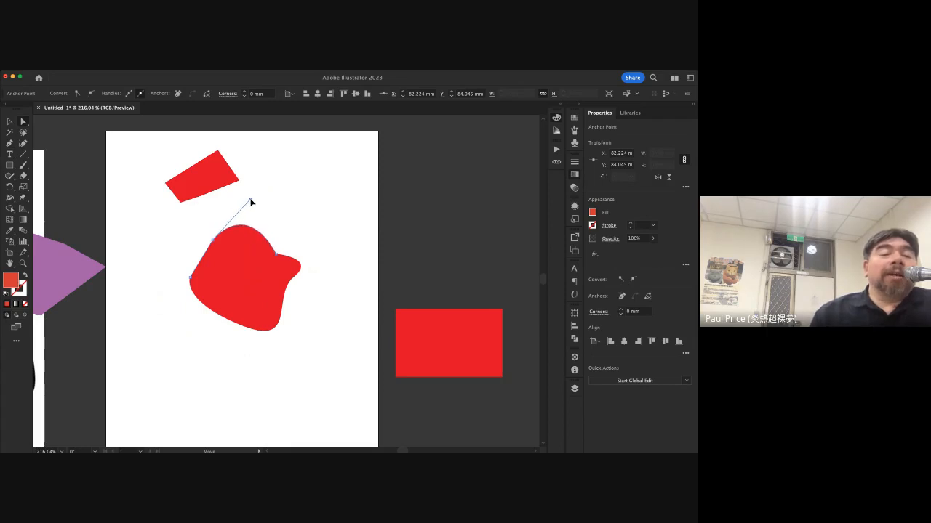
pyautogui.moveTo(191, 277); pyautogui.dragTo(176, 258)
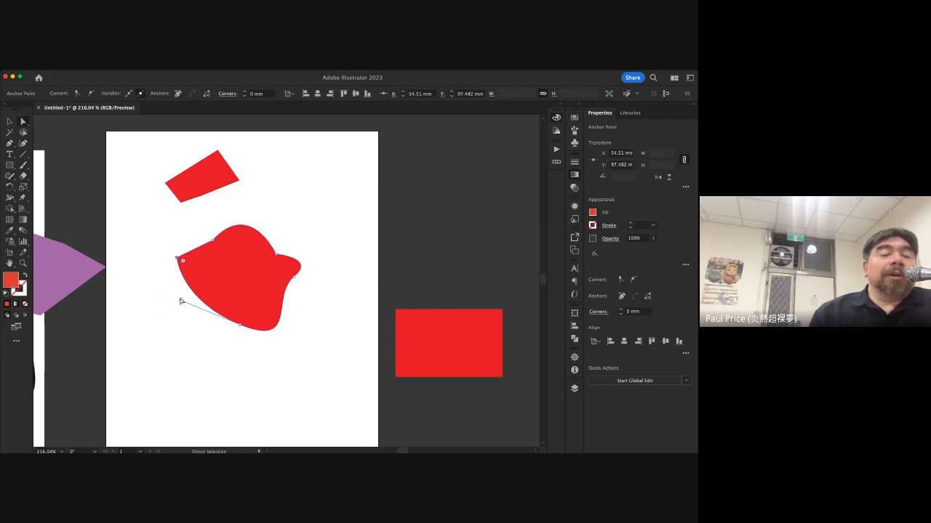
pyautogui.moveTo(181, 301); pyautogui.dragTo(161, 328)
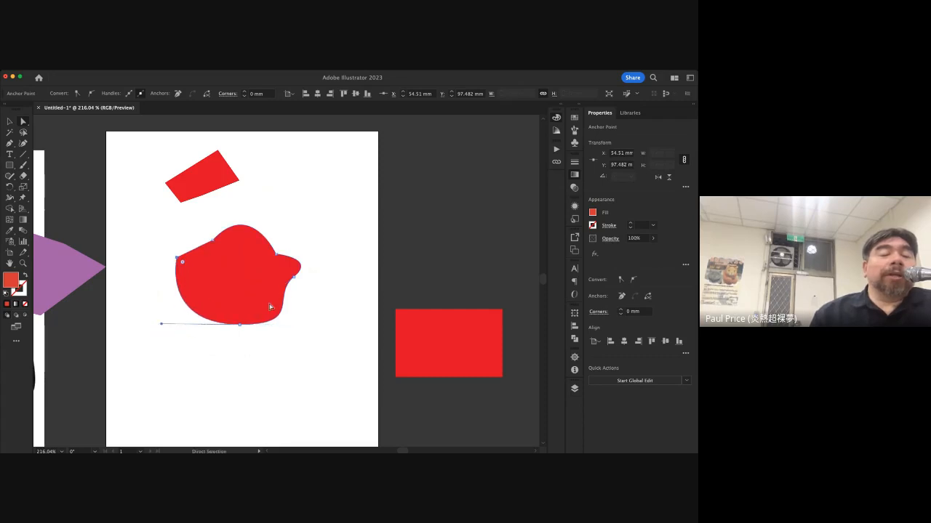
# Examine the direction handles of the shape's right-hand and upper-left anchor points
pyautogui.click(294, 276)
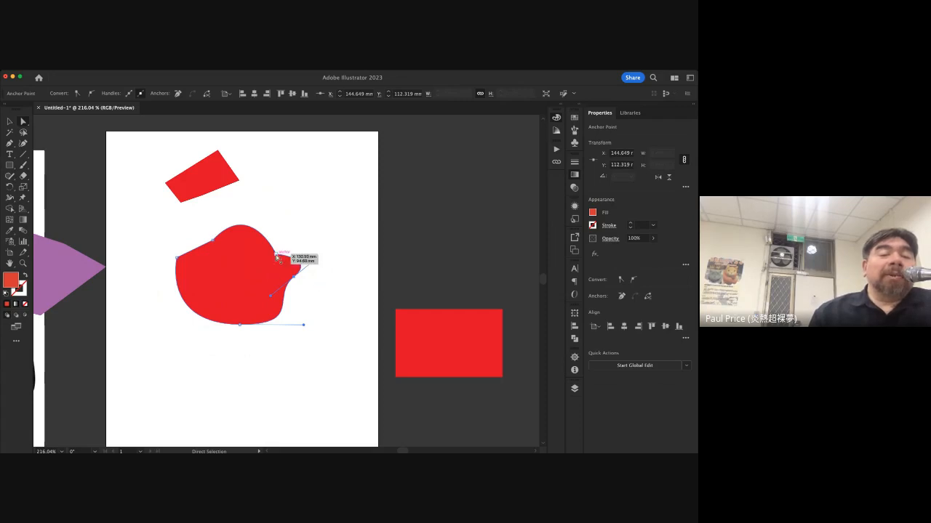
pyautogui.click(213, 240)
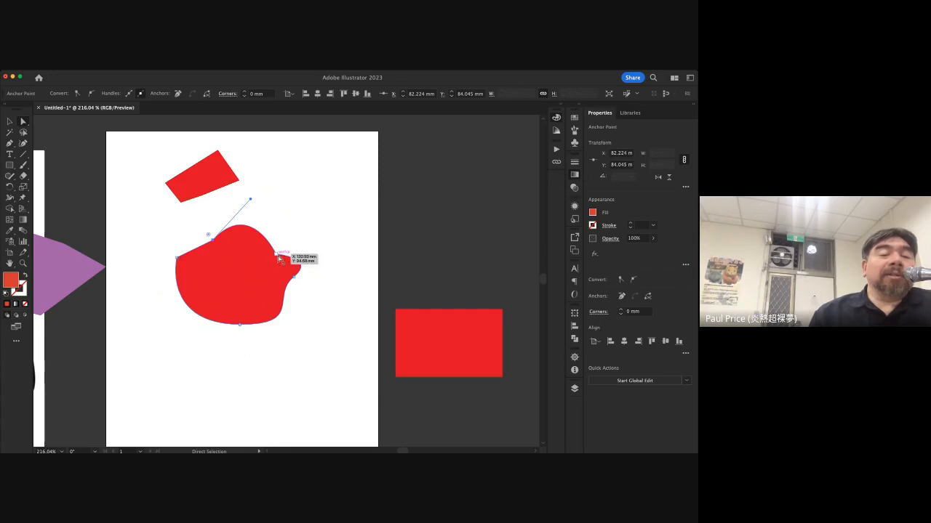
pyautogui.click(294, 280)
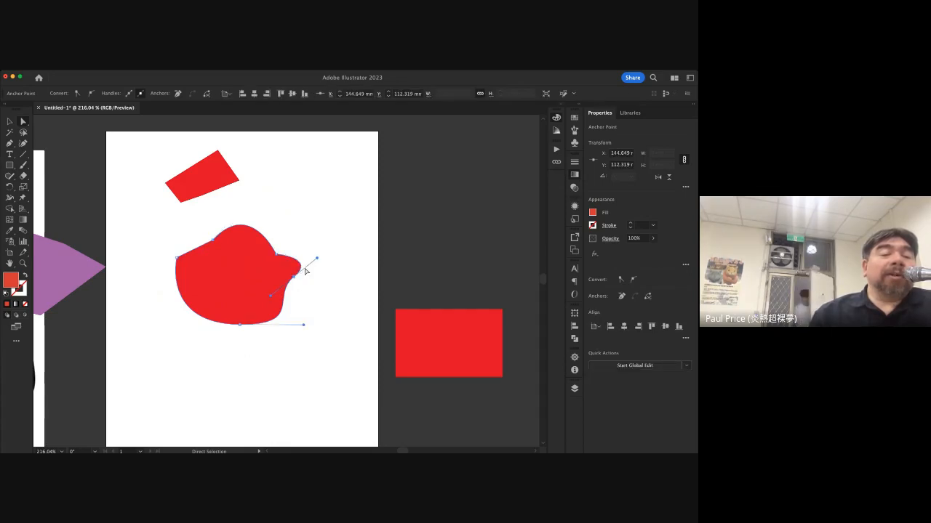
pyautogui.click(213, 241)
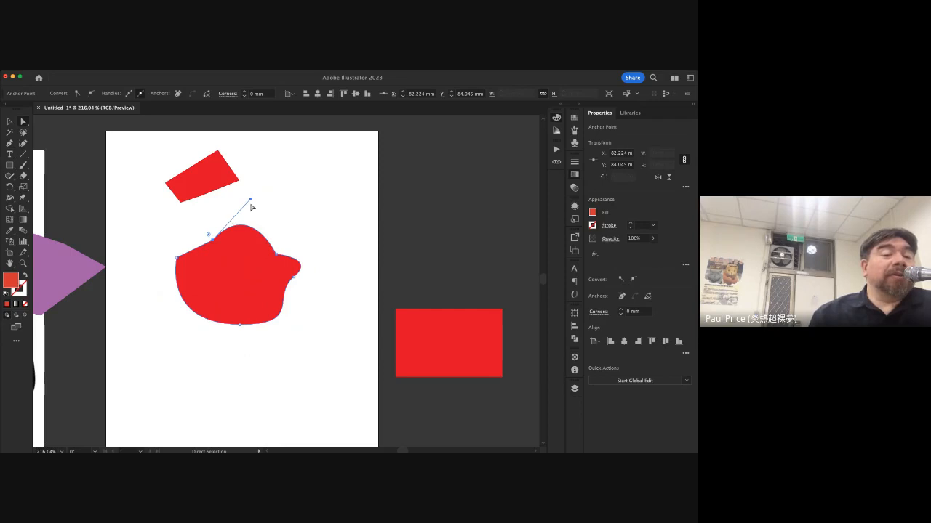
# Convert the shape's leftmost anchor to a smooth point and pull its upper handle outward to round the adjoining curve
pyautogui.click(187, 260)
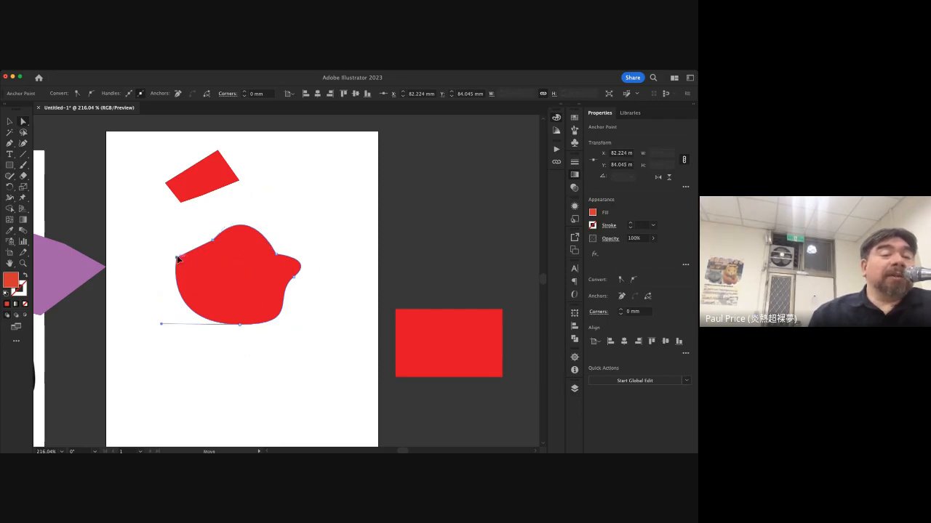
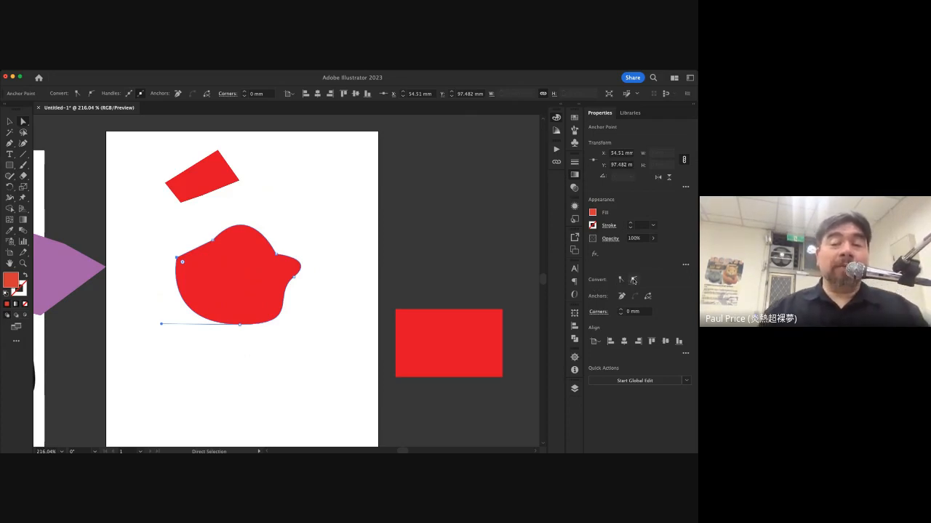
pyautogui.click(633, 280)
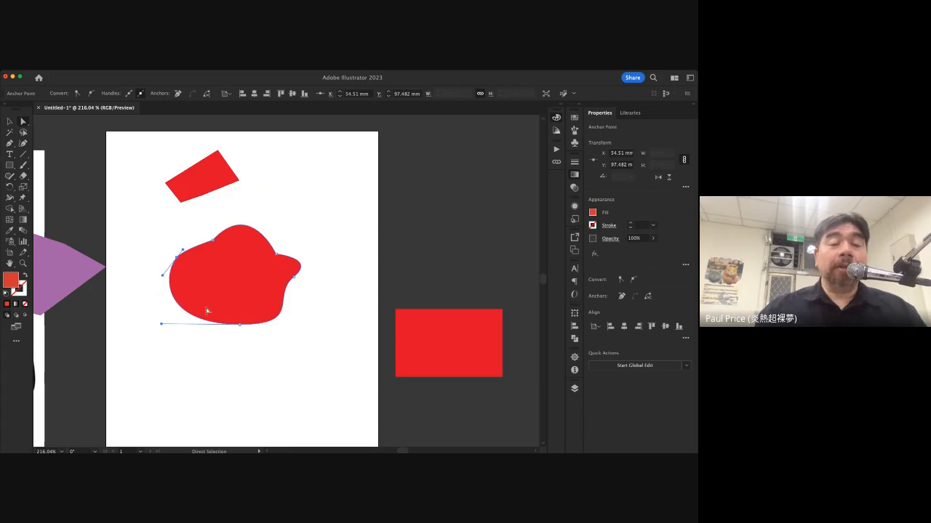
pyautogui.moveTo(242, 325); pyautogui.dragTo(241, 322)
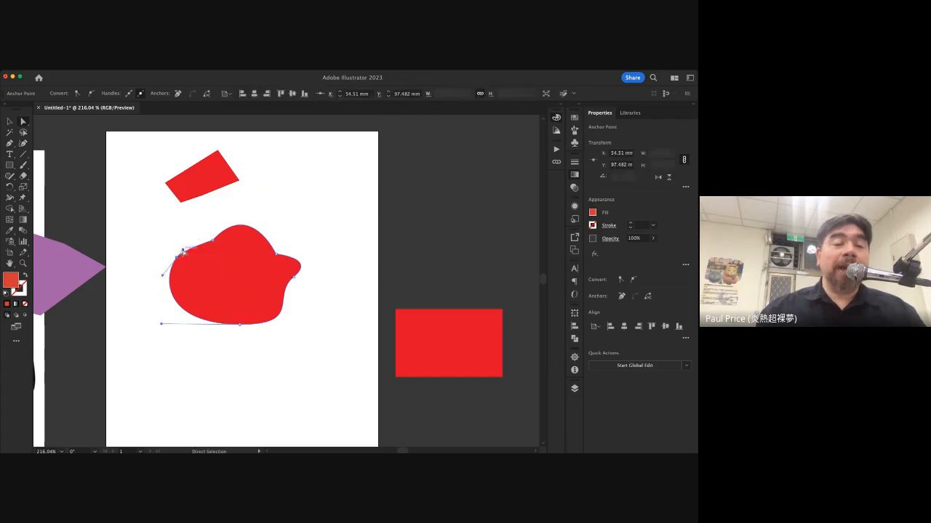
pyautogui.moveTo(184, 251); pyautogui.dragTo(194, 234)
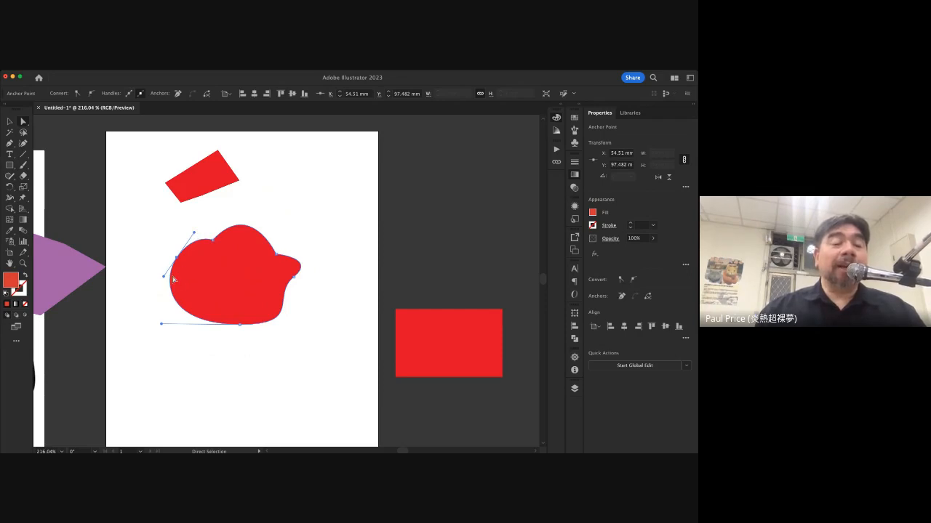
# Move the leftmost anchor up and left to about X 27 mm, Y 72 mm, and tilt its handles more steeply
pyautogui.moveTo(176, 258); pyautogui.dragTo(179, 224)
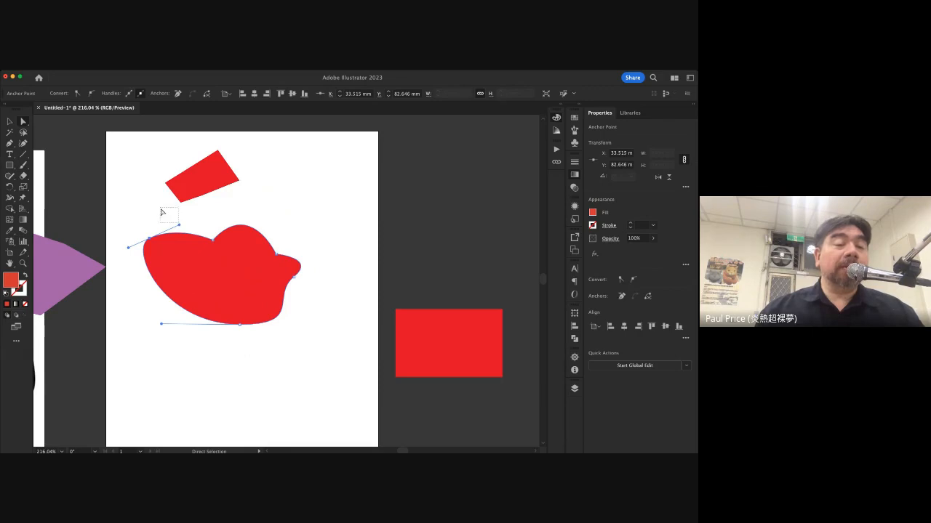
pyautogui.moveTo(162, 210); pyautogui.dragTo(160, 209)
pyautogui.click(153, 240)
pyautogui.click(150, 239)
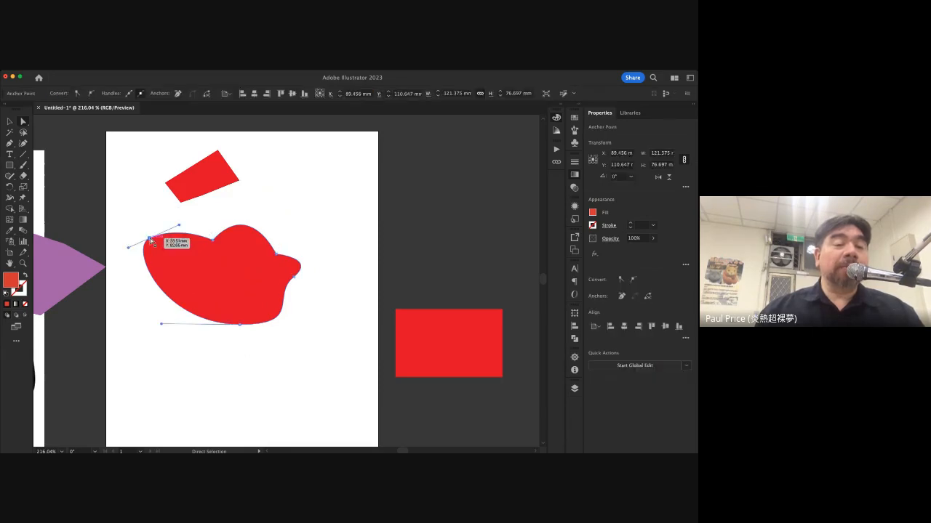
pyautogui.moveTo(180, 228)
pyautogui.mouseDown()
pyautogui.moveTo(167, 150)
pyautogui.moveTo(179, 228)
pyautogui.moveTo(160, 201)
pyautogui.moveTo(175, 215)
pyautogui.mouseUp()
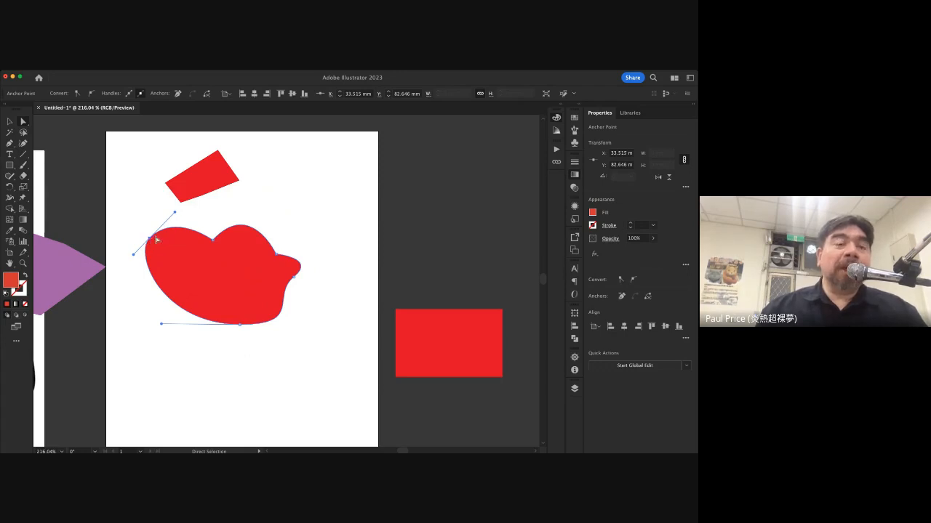
pyautogui.moveTo(149, 239); pyautogui.dragTo(143, 230)
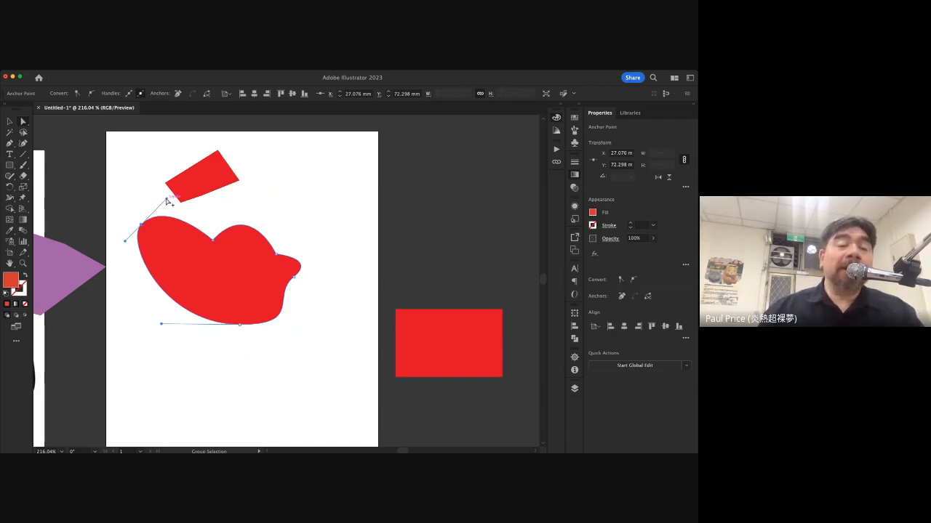
# Break the leftmost anchor's upper handle free and swing it down into the shape to form a pointed tip with a concave edge
pyautogui.moveTo(167, 202); pyautogui.dragTo(173, 283)
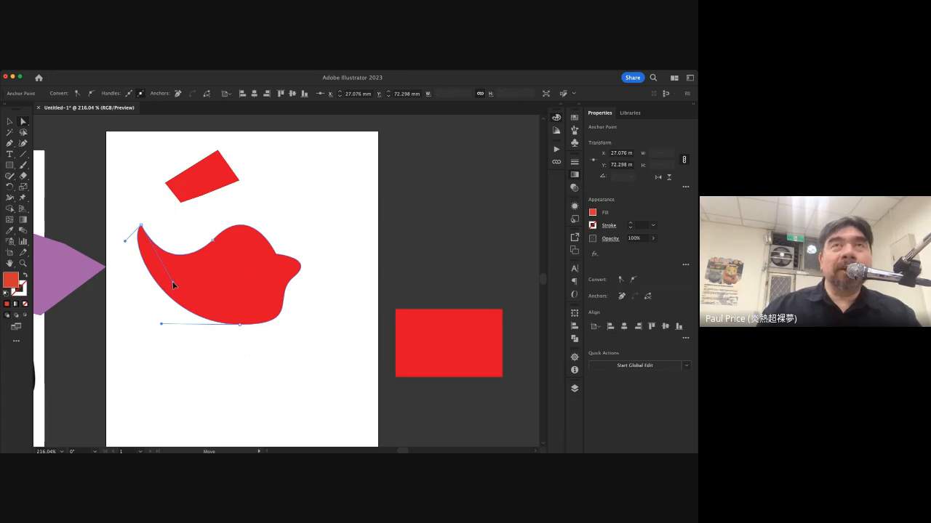
pyautogui.moveTo(173, 284)
pyautogui.mouseDown()
pyautogui.moveTo(155, 245)
pyautogui.moveTo(186, 292)
pyautogui.moveTo(151, 256)
pyautogui.moveTo(154, 214)
pyautogui.moveTo(139, 191)
pyautogui.moveTo(167, 241)
pyautogui.moveTo(168, 269)
pyautogui.moveTo(150, 229)
pyautogui.moveTo(171, 274)
pyautogui.moveTo(165, 222)
pyautogui.moveTo(176, 283)
pyautogui.mouseUp()
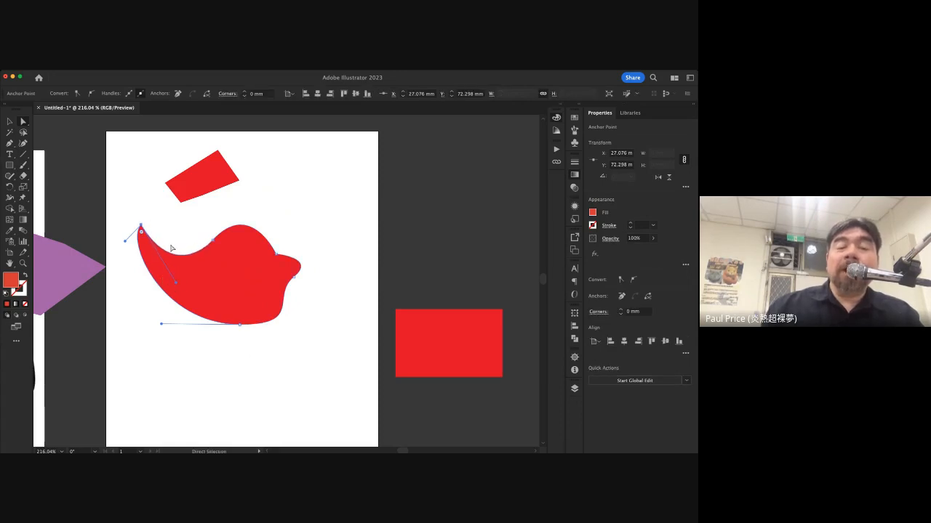
pyautogui.click(145, 206)
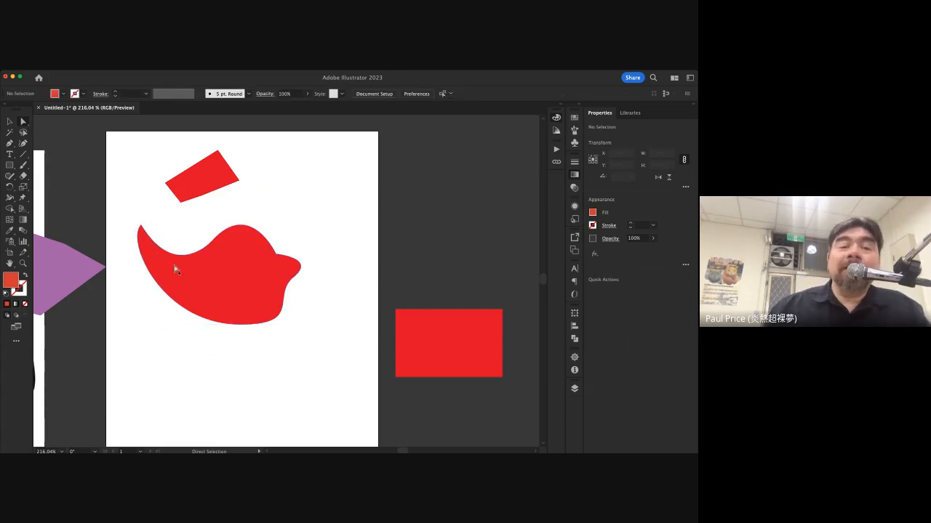
# Break the bottom anchor's right handle free and swing it up into the shape to make the lower-right edge concave
pyautogui.click(226, 272)
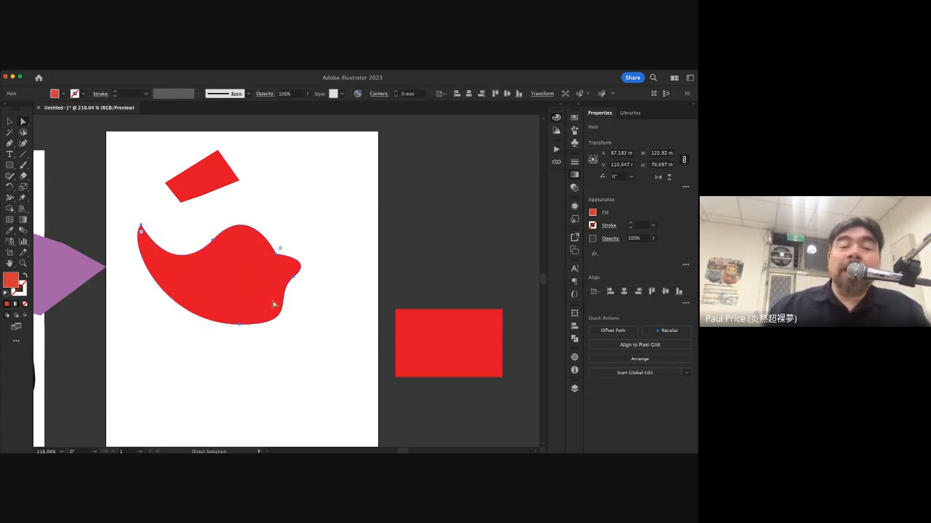
pyautogui.click(241, 325)
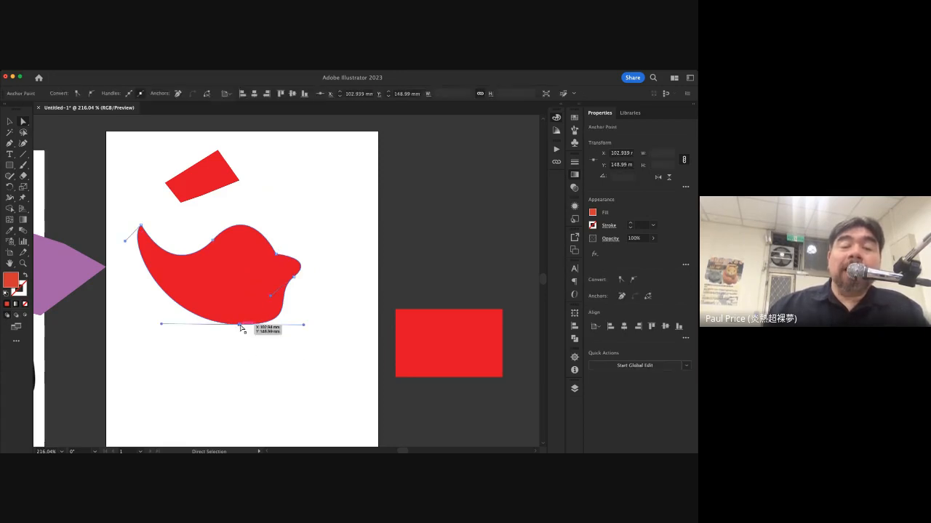
pyautogui.moveTo(307, 325)
pyautogui.mouseDown()
pyautogui.moveTo(305, 303)
pyautogui.moveTo(305, 353)
pyautogui.moveTo(311, 300)
pyautogui.moveTo(307, 325)
pyautogui.mouseUp()
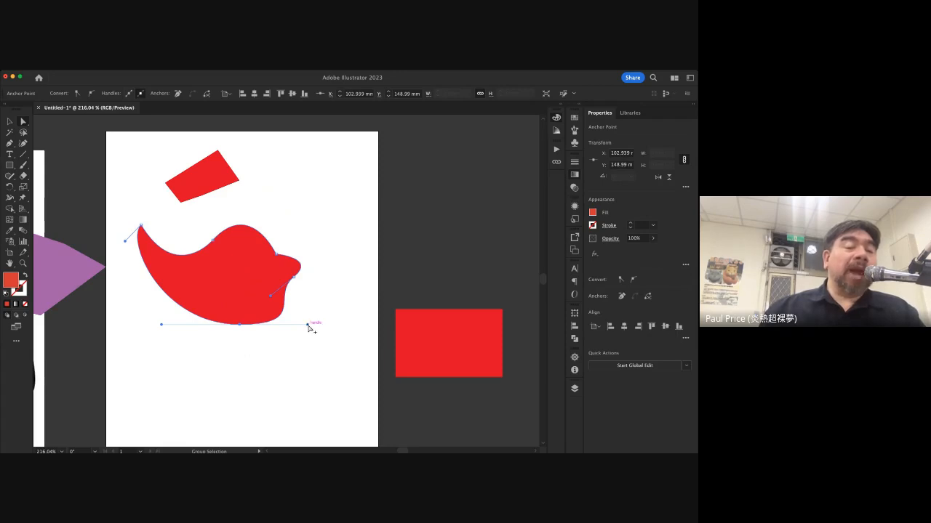
pyautogui.moveTo(308, 325); pyautogui.dragTo(215, 248)
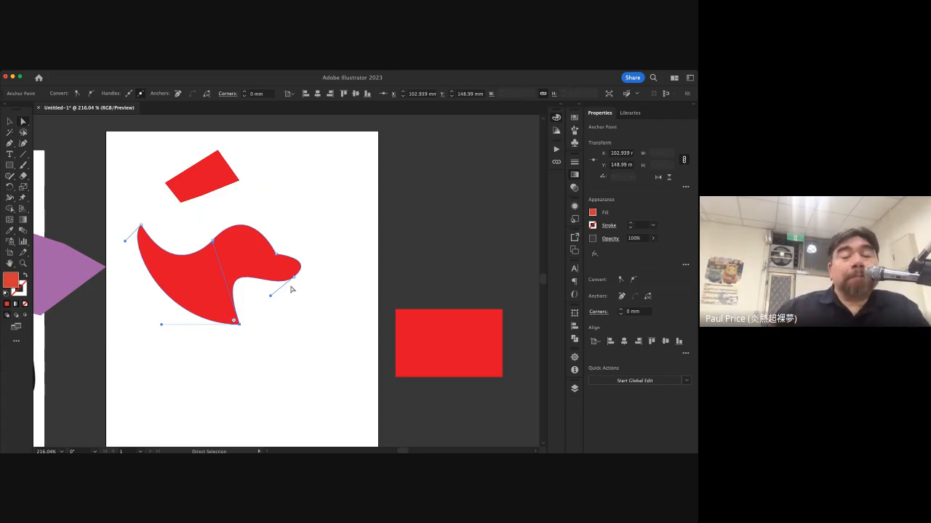
pyautogui.click(278, 230)
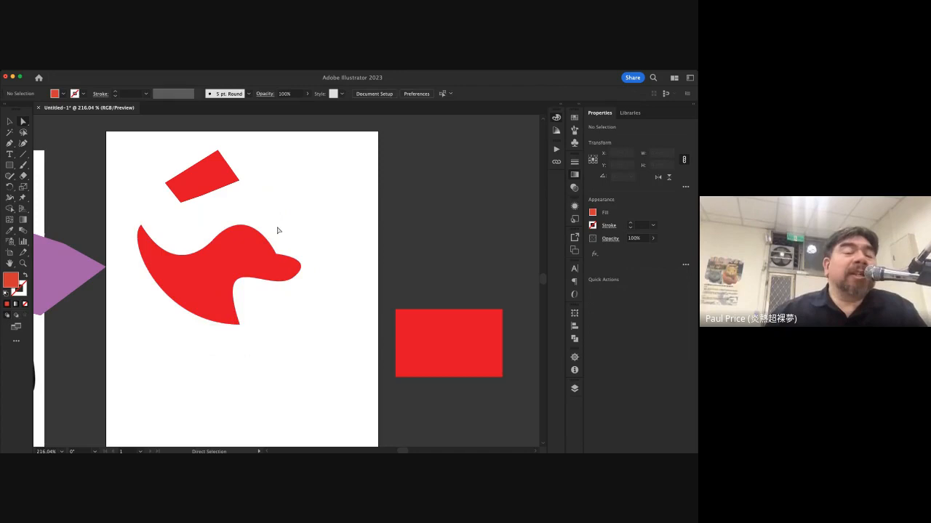
# Move the whole reshaped object up and right, to about X 185 mm, Y 66 mm
pyautogui.click(239, 255)
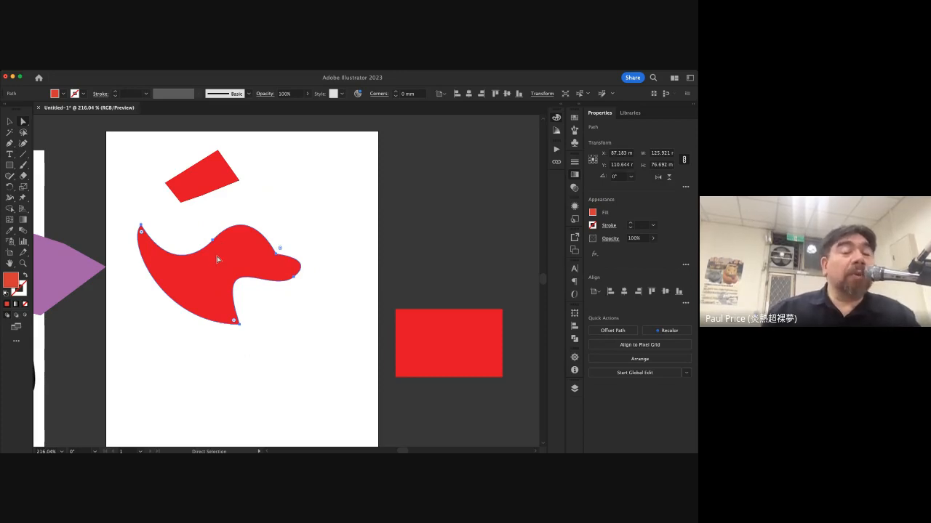
pyautogui.press('v')
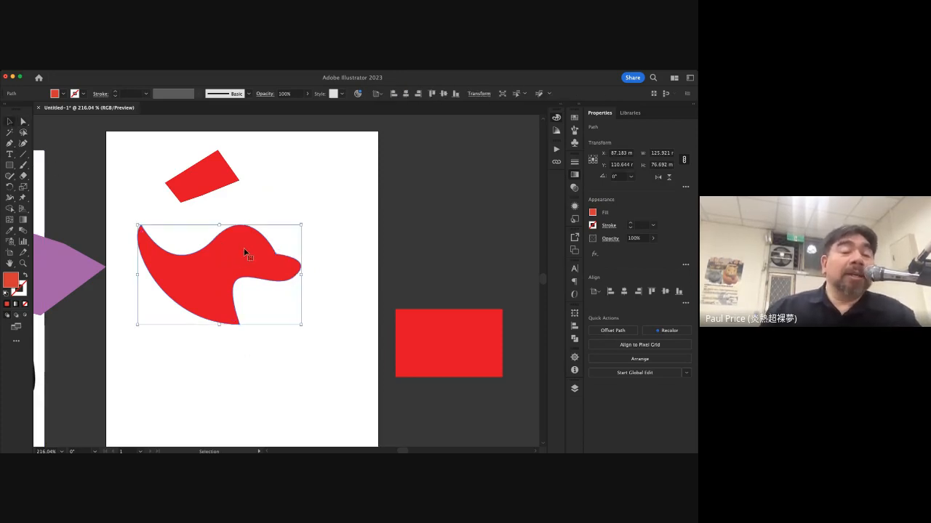
pyautogui.click(271, 210)
pyautogui.moveTo(223, 256); pyautogui.dragTo(350, 204)
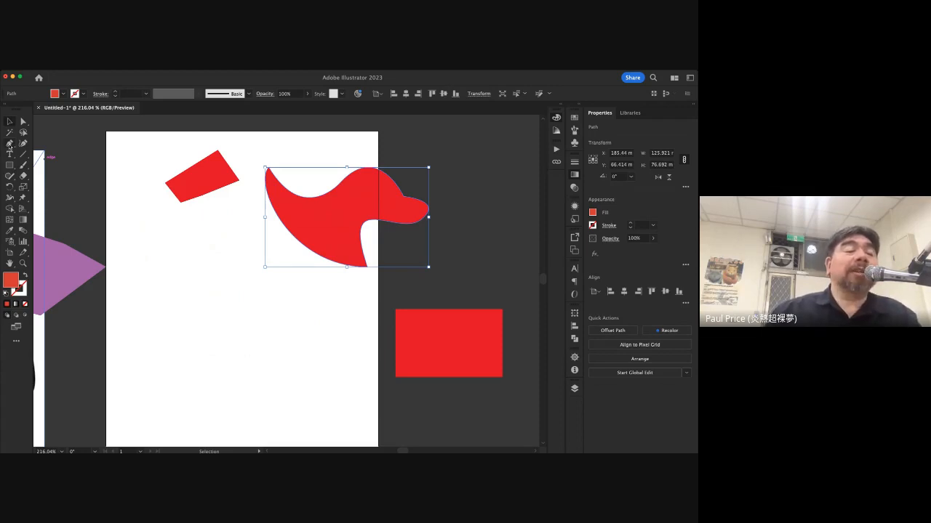
# Draw a closed five-anchor shape with the Pen tool below the small red quadrilateral, with straight left edges and curved right and top edges
pyautogui.click(10, 143)
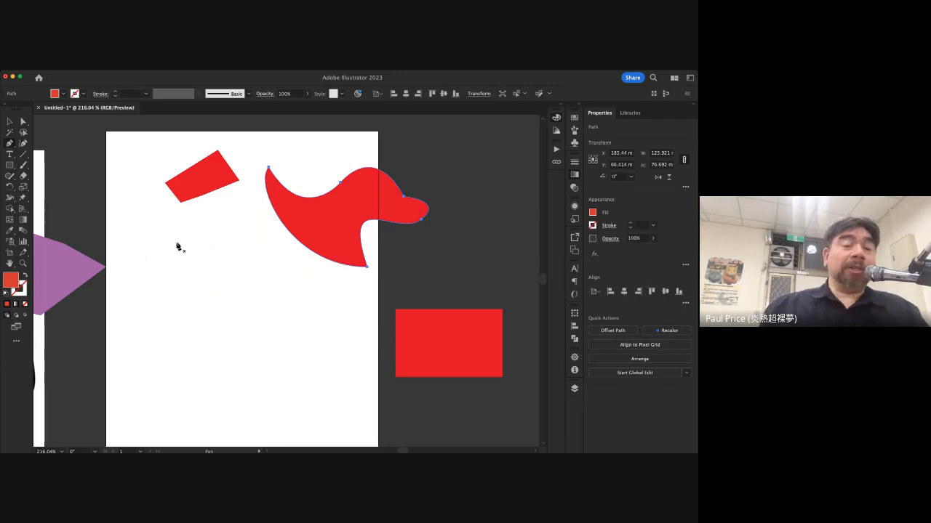
pyautogui.click(148, 253)
pyautogui.click(142, 300)
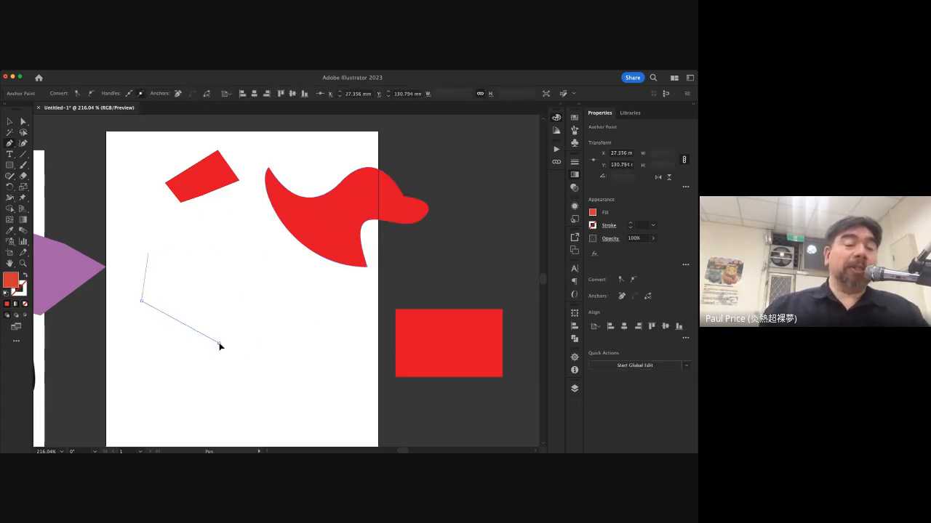
pyautogui.moveTo(218, 343); pyautogui.dragTo(243, 340)
pyautogui.moveTo(243, 247); pyautogui.dragTo(151, 223)
pyautogui.keyDown('super'); pyautogui.click(176, 225); pyautogui.keyUp('super')
pyautogui.click(149, 253)
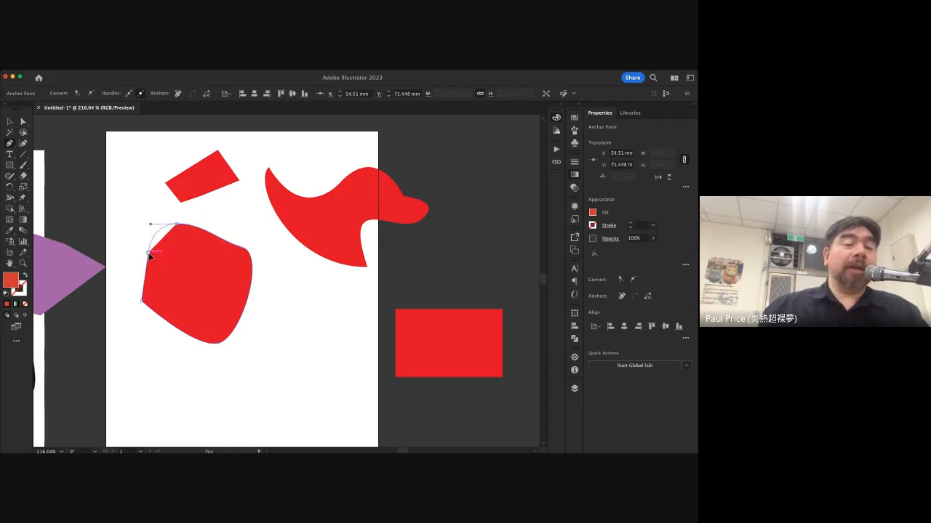
# Add an anchor point on the shape's straight lower-left edge and move it down and outward to about X 41.6 mm, Y 173.3 mm
pyautogui.click(54, 160)
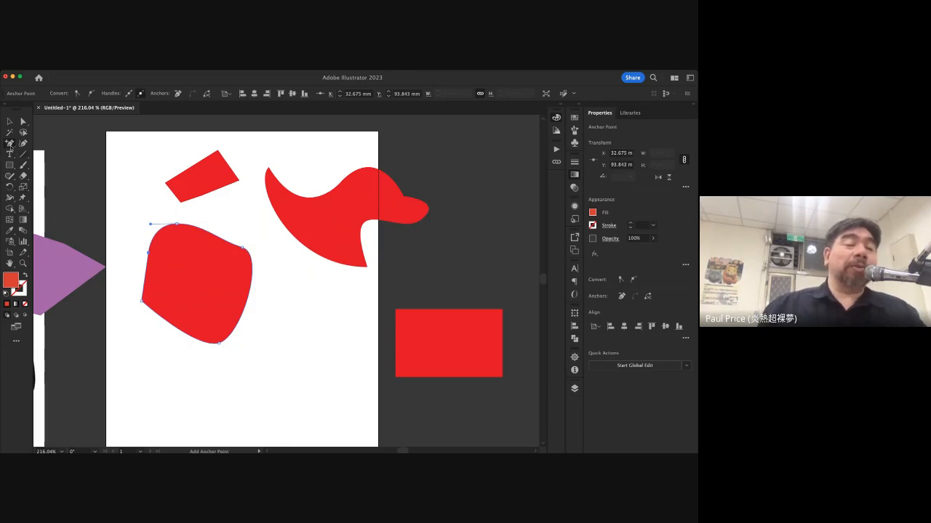
pyautogui.click(177, 331)
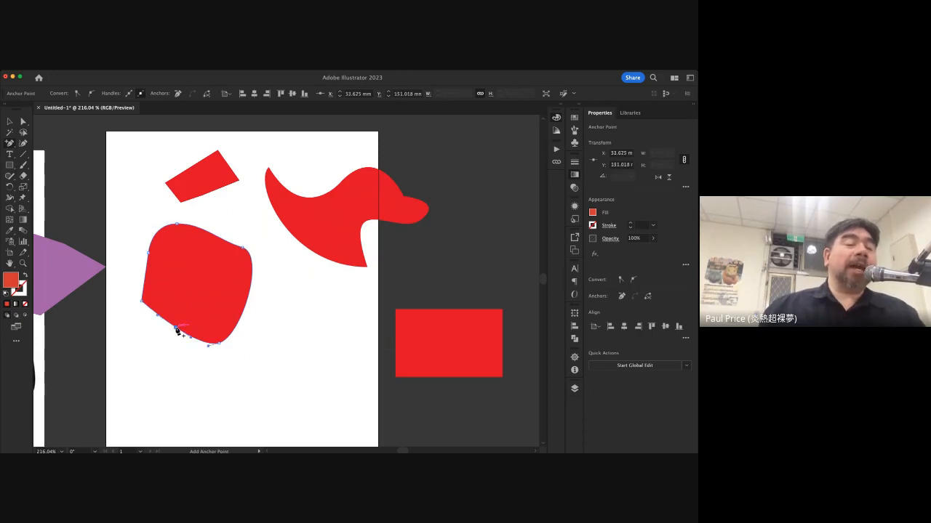
pyautogui.click(23, 122)
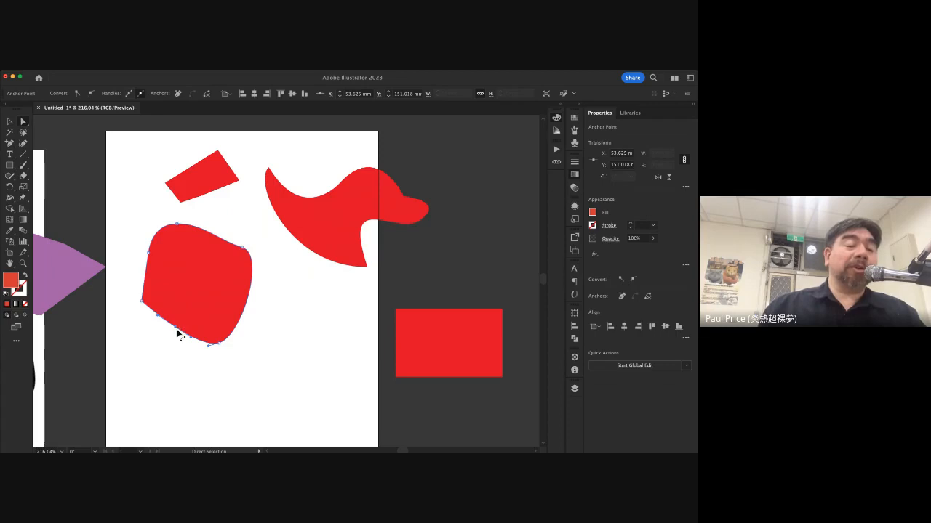
pyautogui.moveTo(177, 331); pyautogui.dragTo(157, 364)
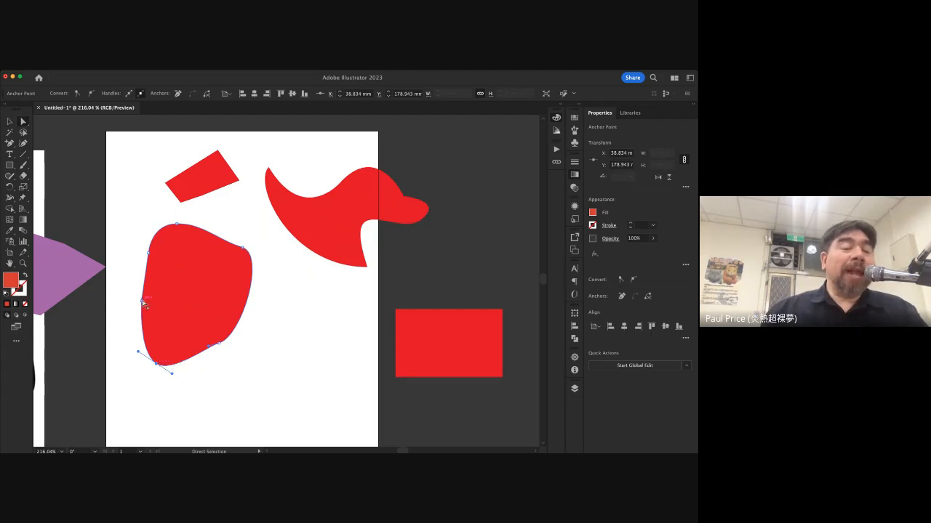
pyautogui.moveTo(156, 366)
pyautogui.mouseDown()
pyautogui.moveTo(160, 344)
pyautogui.moveTo(160, 357)
pyautogui.mouseUp()
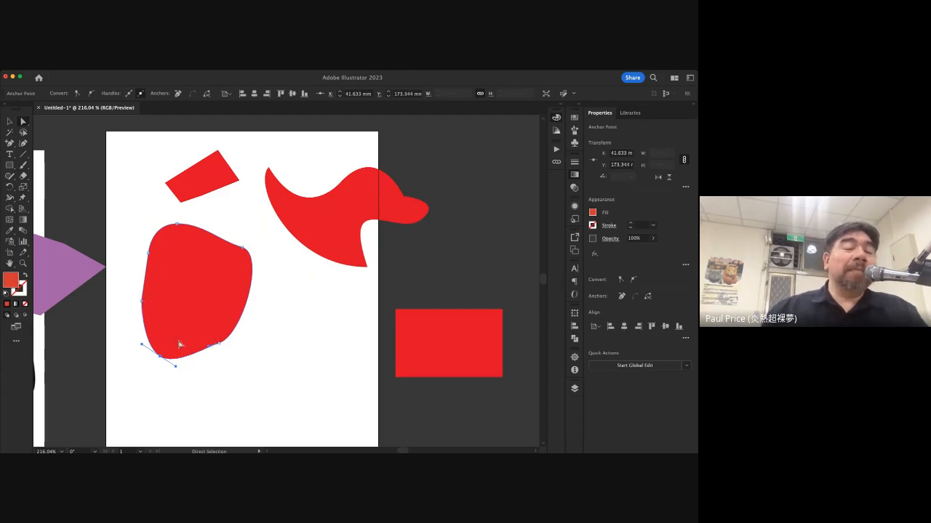
# Try deleting the added bottom anchor and shifting the shape slightly left, and undo both changes
pyautogui.click(152, 376)
pyautogui.click(161, 357)
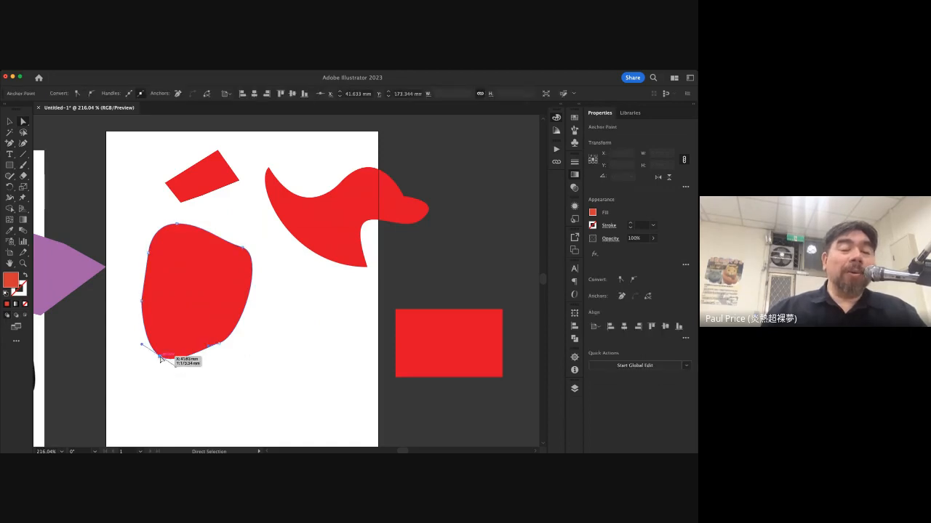
pyautogui.press('Delete')
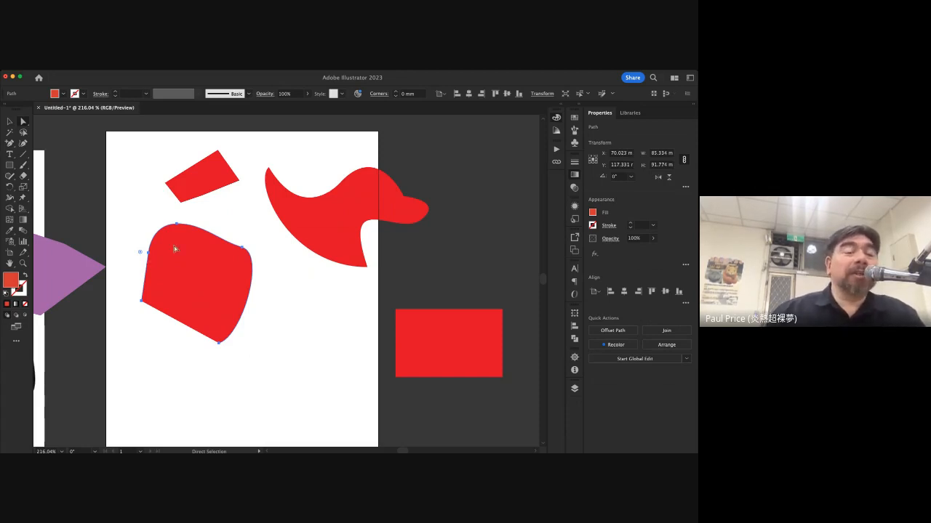
pyautogui.moveTo(208, 266)
pyautogui.mouseDown()
pyautogui.moveTo(197, 257)
pyautogui.moveTo(195, 272)
pyautogui.mouseUp()
pyautogui.press('super+z')
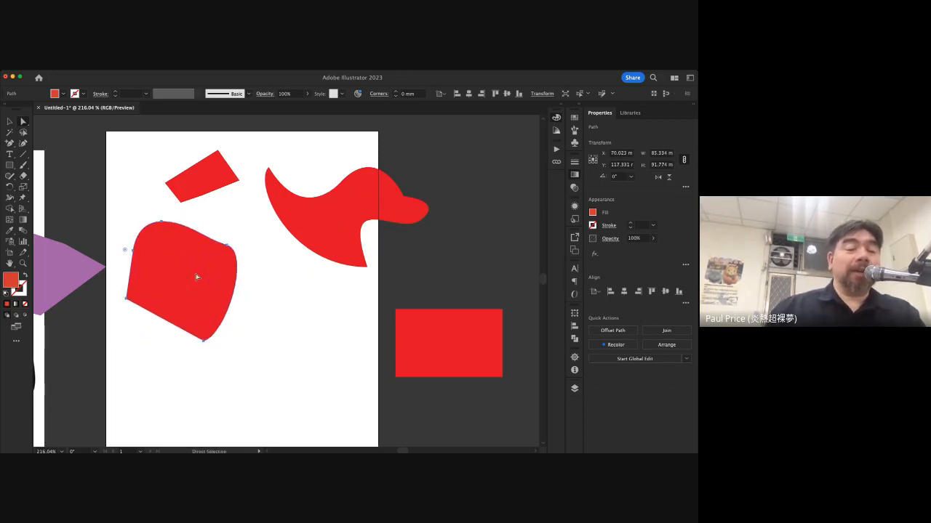
pyautogui.click(127, 299)
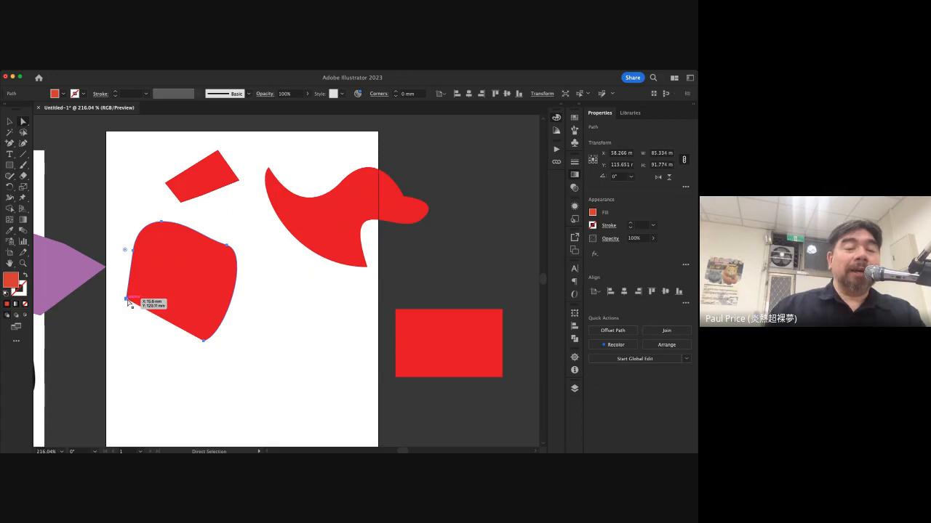
pyautogui.press('super+z')
pyautogui.press('super+z')
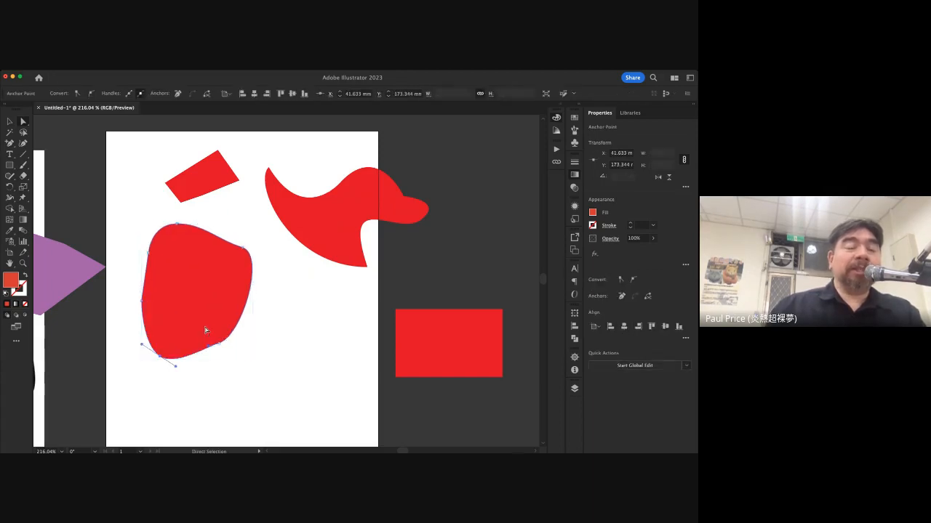
# Delete the other three red objects and move the rounded shape to the artboard's upper-left area, at about X 57 mm, Y 67 mm
pyautogui.moveTo(214, 305); pyautogui.dragTo(189, 303)
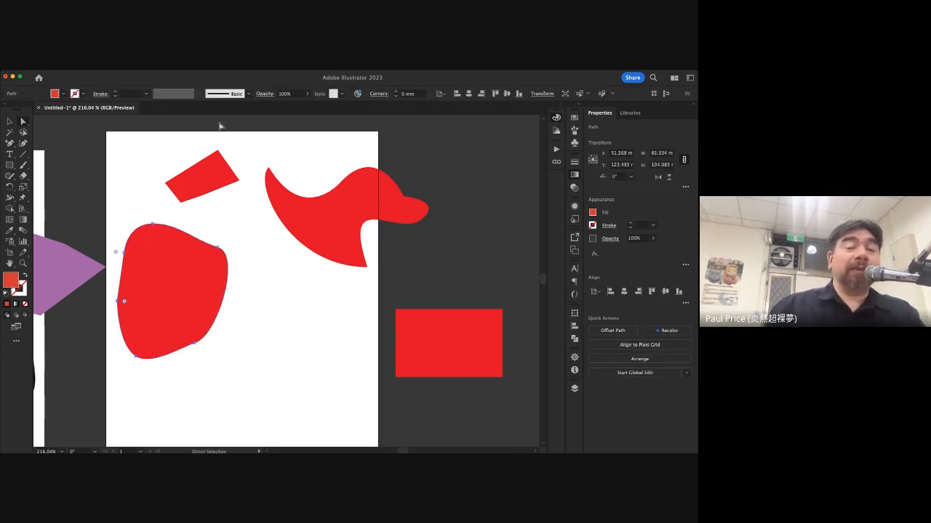
pyautogui.click(213, 172)
pyautogui.press('Delete')
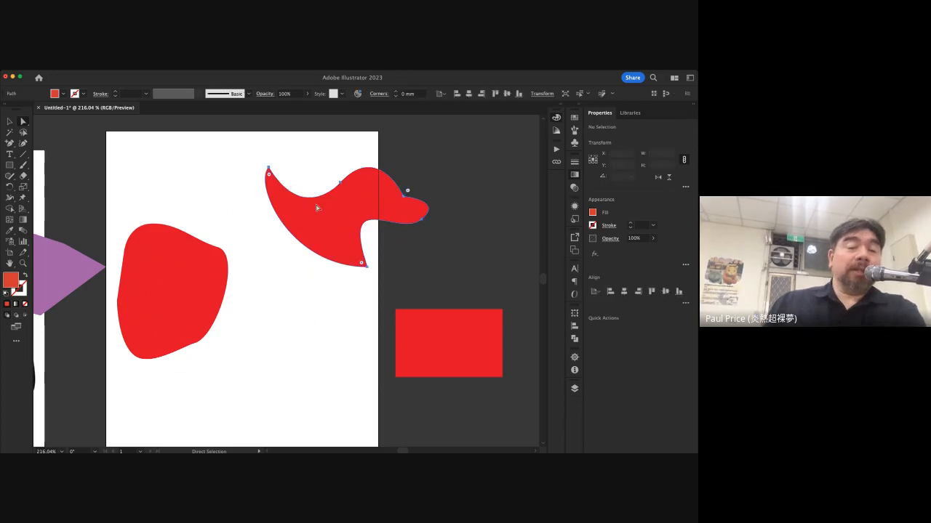
pyautogui.click(317, 209)
pyautogui.press('Delete')
pyautogui.click(434, 328)
pyautogui.press('Delete')
pyautogui.moveTo(173, 260); pyautogui.dragTo(187, 203)
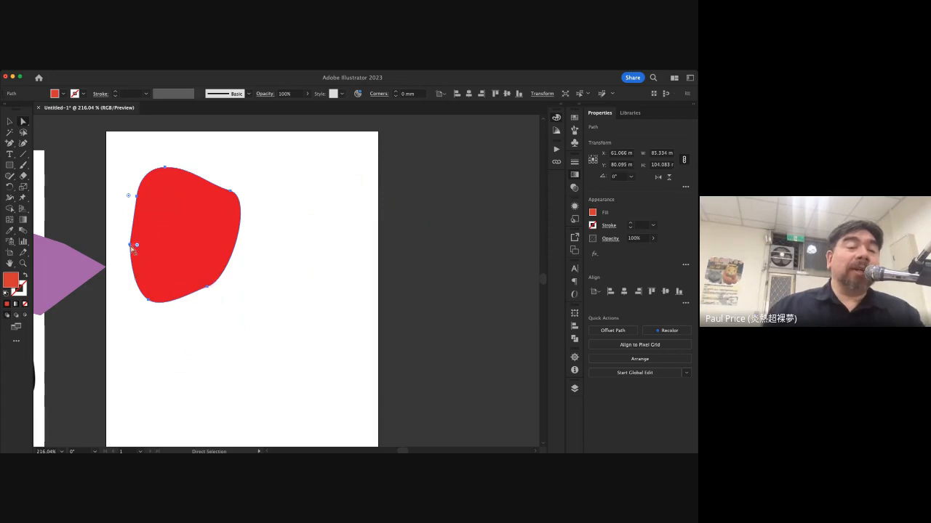
pyautogui.moveTo(216, 251); pyautogui.dragTo(193, 240)
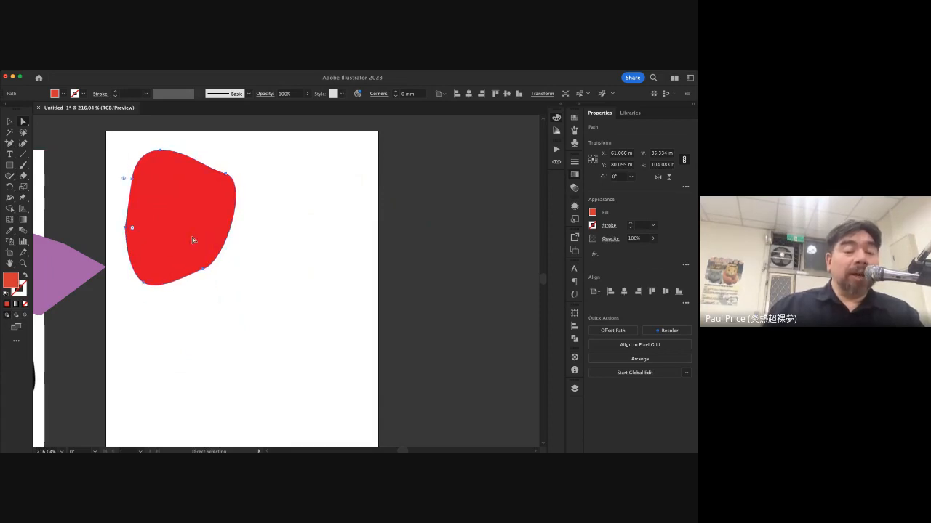
# Duplicate the rounded shape, place the copy beside it at about X 156 mm, Y 71 mm, and delete the copy's bottom anchor
pyautogui.press('v')
pyautogui.hotkey('ctrl', 'c')
pyautogui.hotkey('ctrl', 'v')
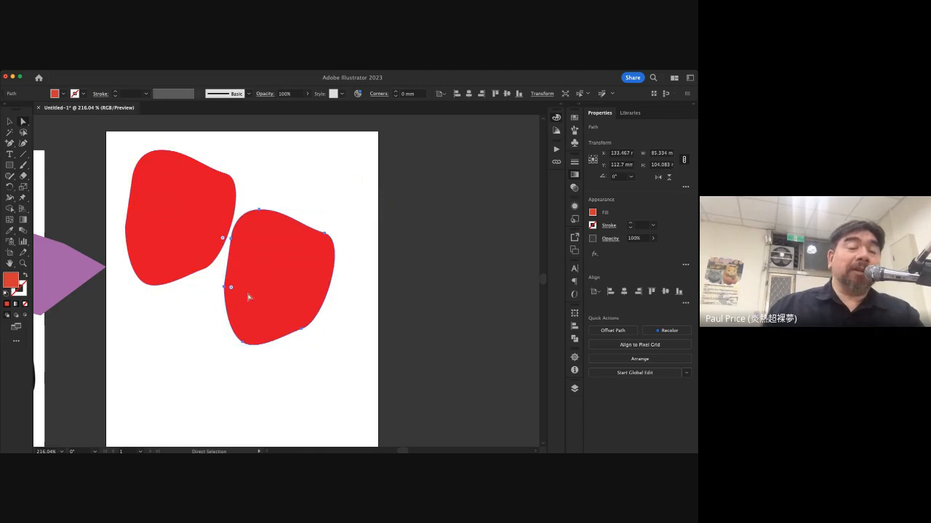
pyautogui.moveTo(247, 297); pyautogui.dragTo(277, 242)
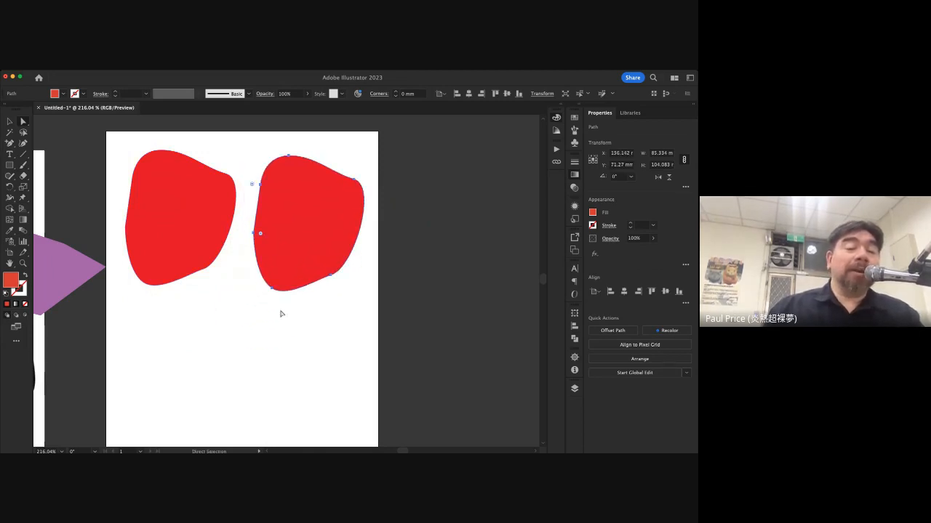
pyautogui.click(274, 289)
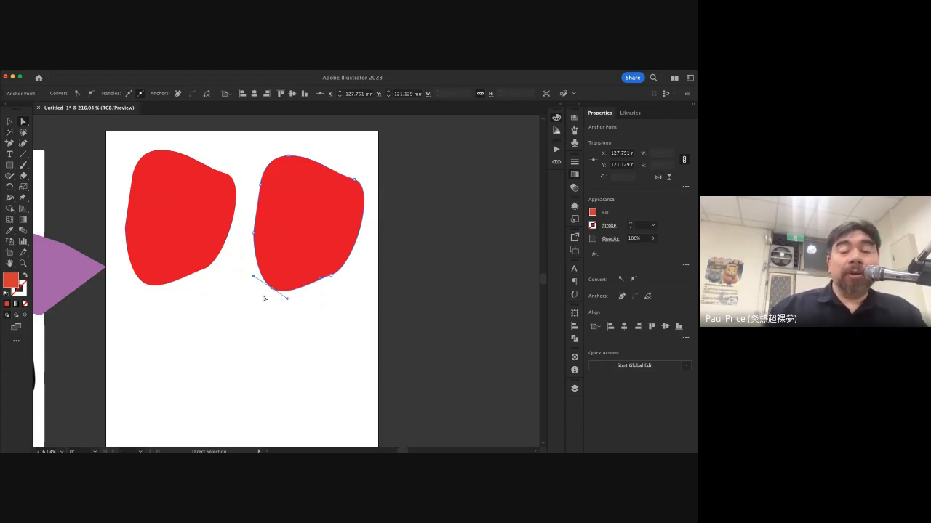
pyautogui.press('Delete')
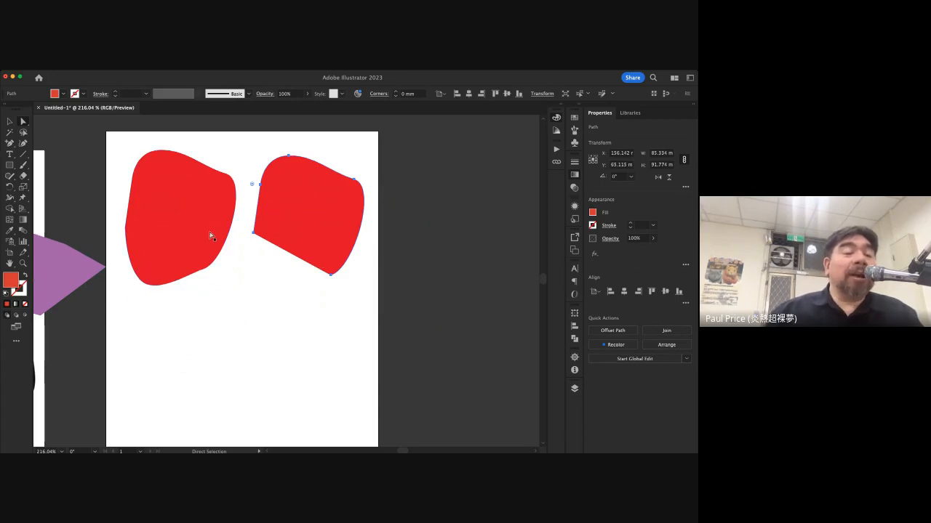
# Swap fill and stroke on the original closed shape and set its red stroke to 15 pt
pyautogui.click(181, 205)
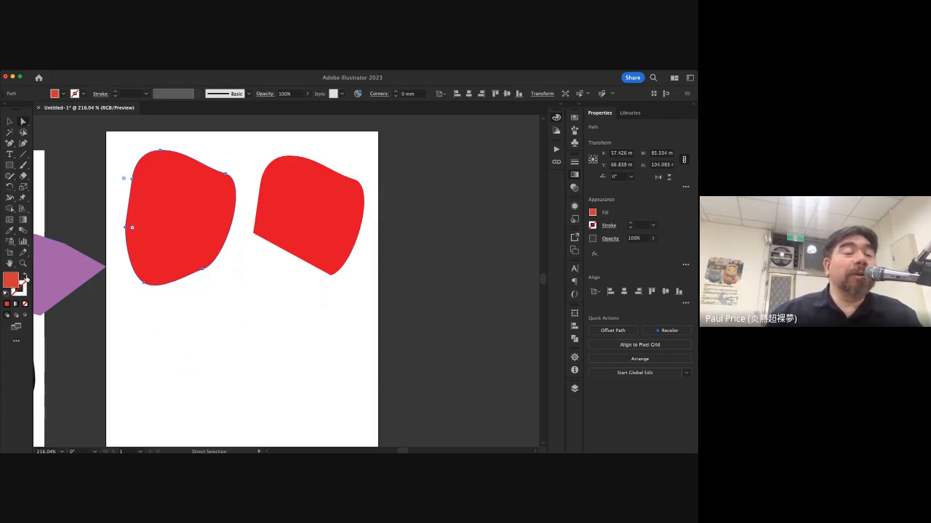
pyautogui.click(26, 276)
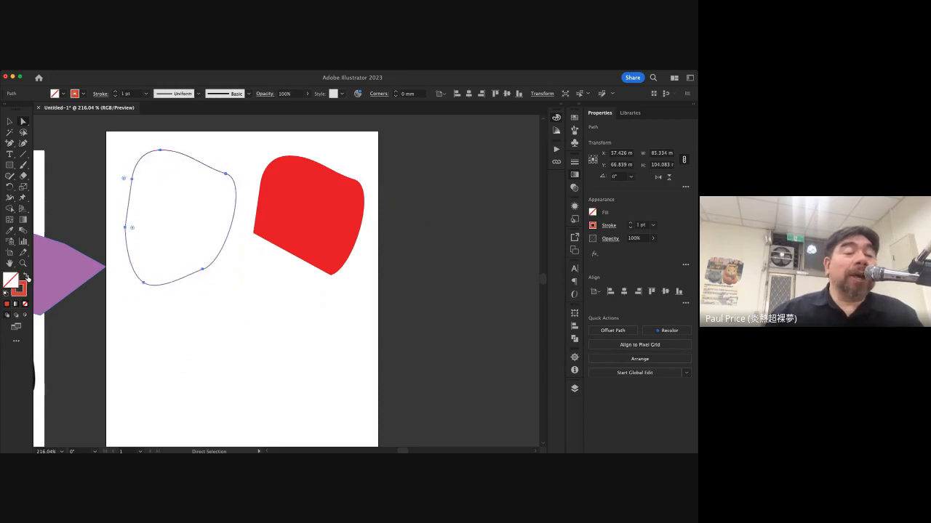
pyautogui.click(630, 224)
pyautogui.click(629, 223)
pyautogui.click(630, 223)
pyautogui.click(630, 223)
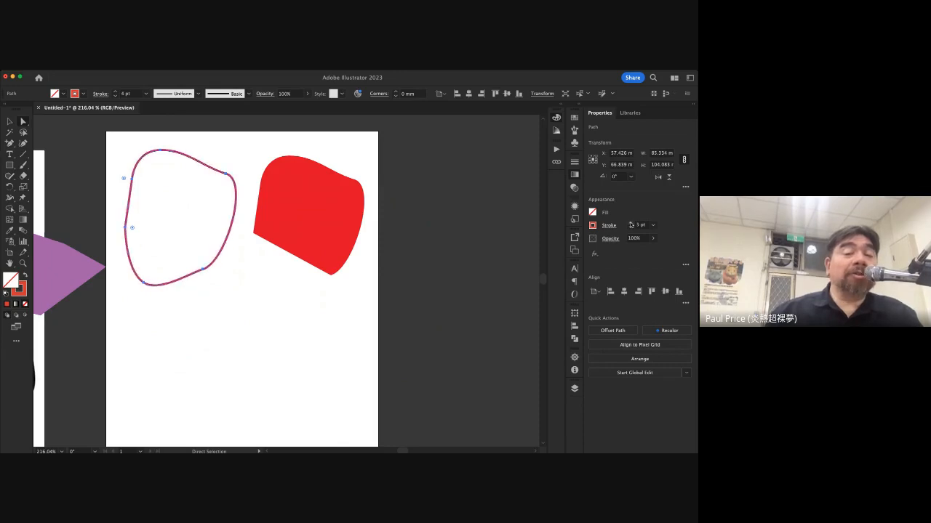
pyautogui.click(630, 223)
pyautogui.click(630, 224)
pyautogui.click(630, 223)
pyautogui.click(630, 223)
pyautogui.click(630, 223)
pyautogui.click(631, 223)
pyautogui.click(630, 224)
pyautogui.click(631, 223)
pyautogui.click(630, 223)
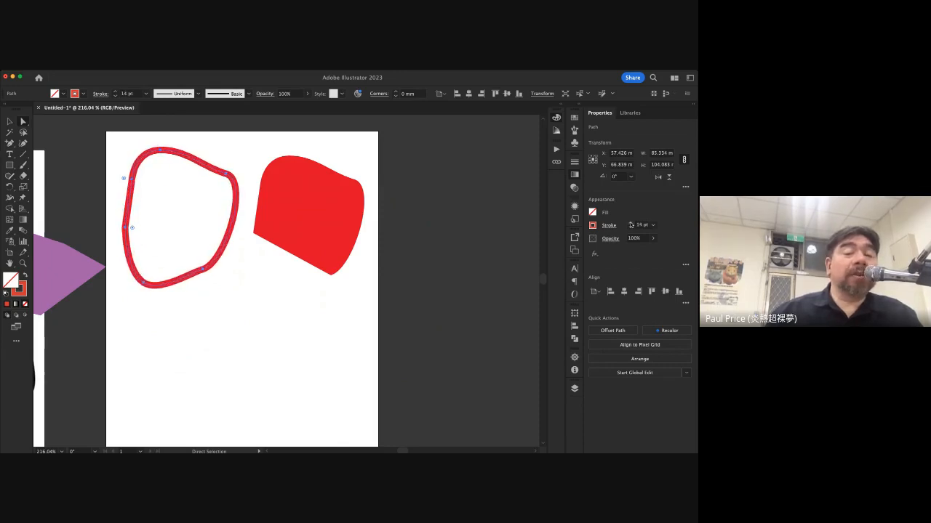
pyautogui.click(630, 224)
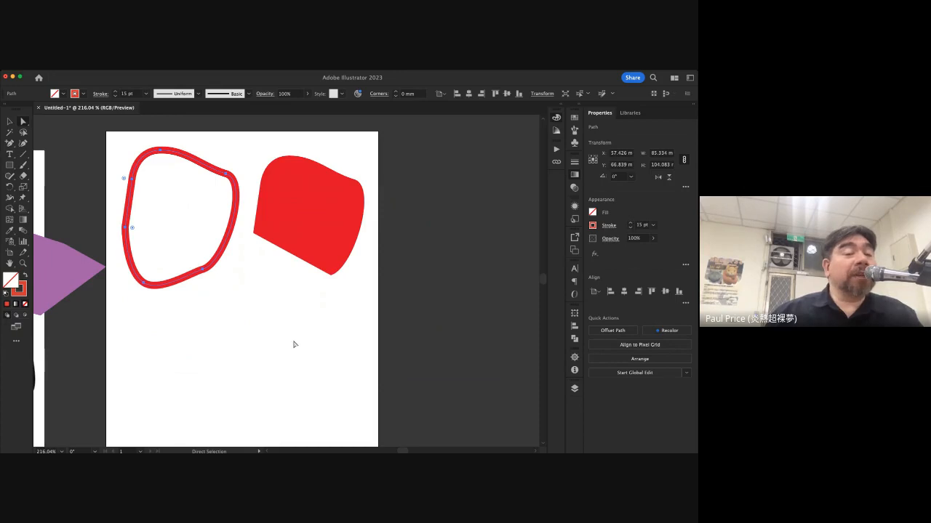
pyautogui.click(228, 245)
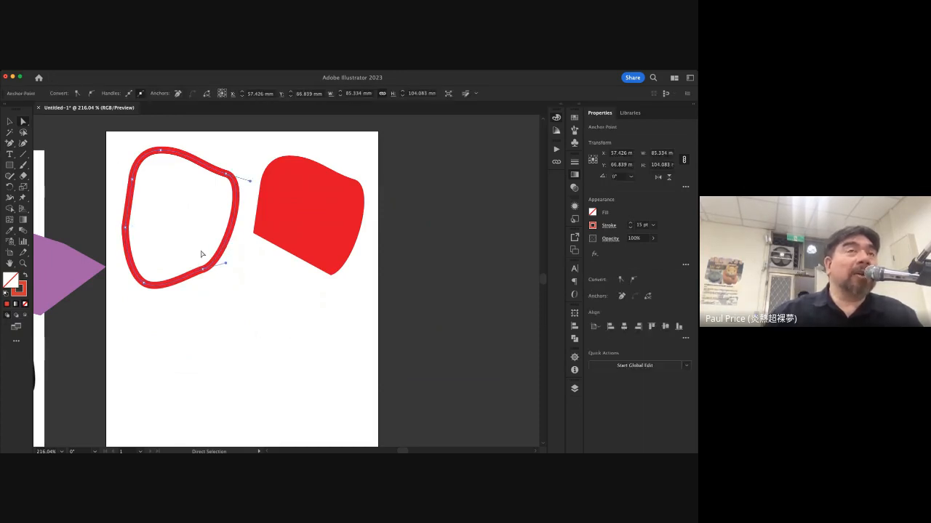
# Swap fill and stroke on the copy with the deleted anchor, set its stroke to 15 pt, and deselect it
pyautogui.click(311, 215)
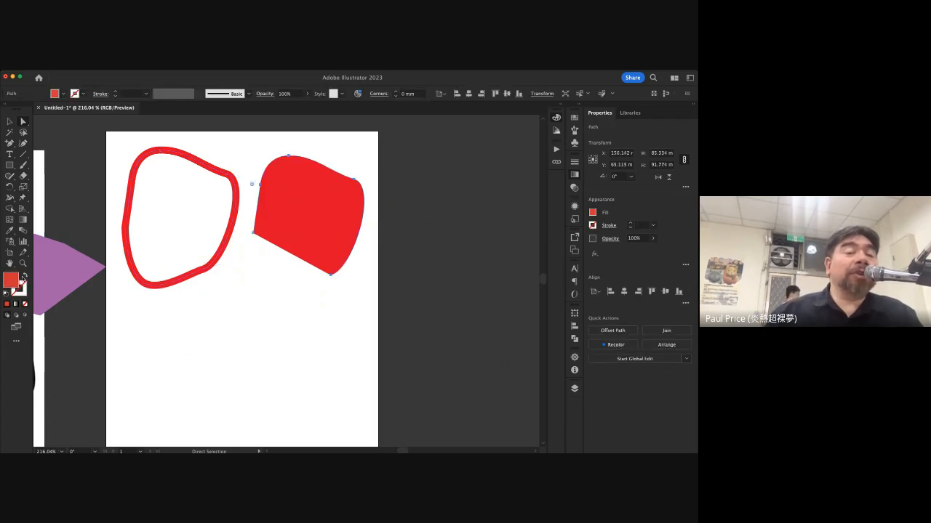
pyautogui.click(24, 277)
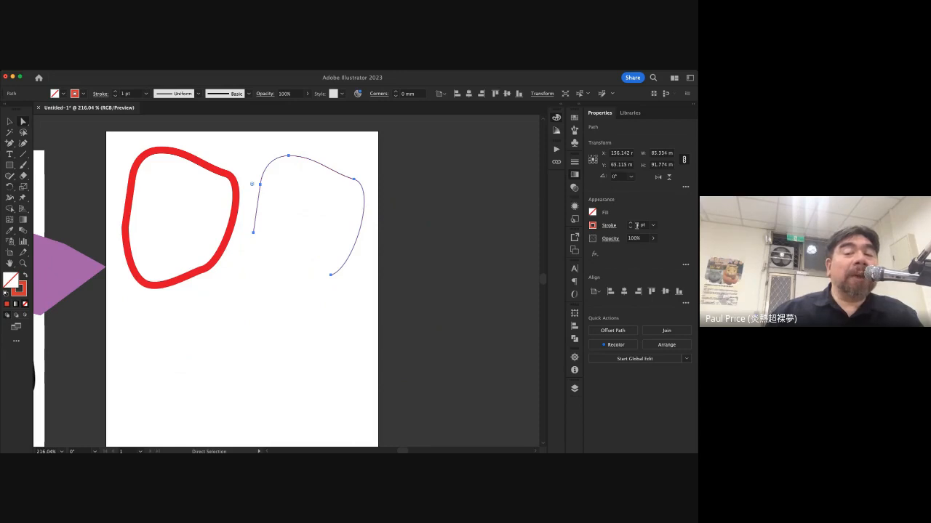
pyautogui.click(631, 223)
pyautogui.click(631, 223)
pyautogui.click(631, 223)
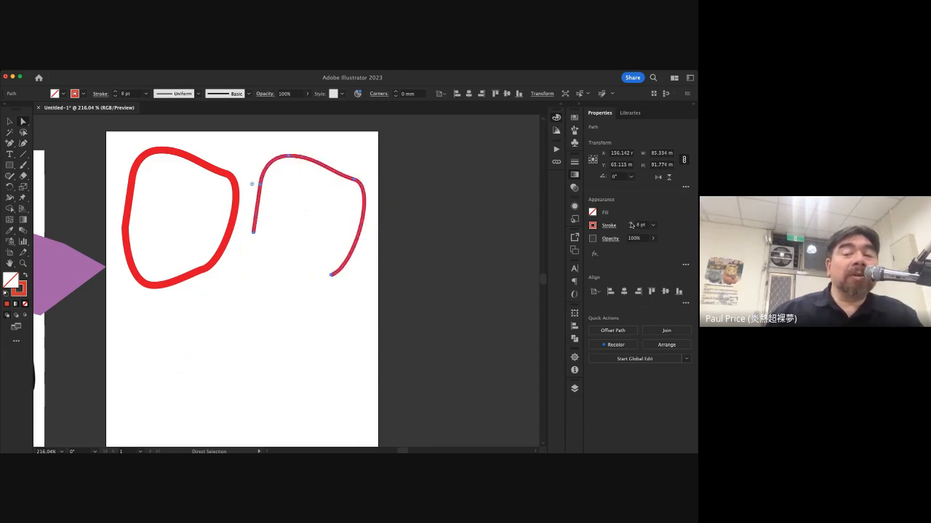
pyautogui.click(631, 223)
pyautogui.click(631, 224)
pyautogui.click(631, 223)
pyautogui.click(631, 223)
pyautogui.click(631, 223)
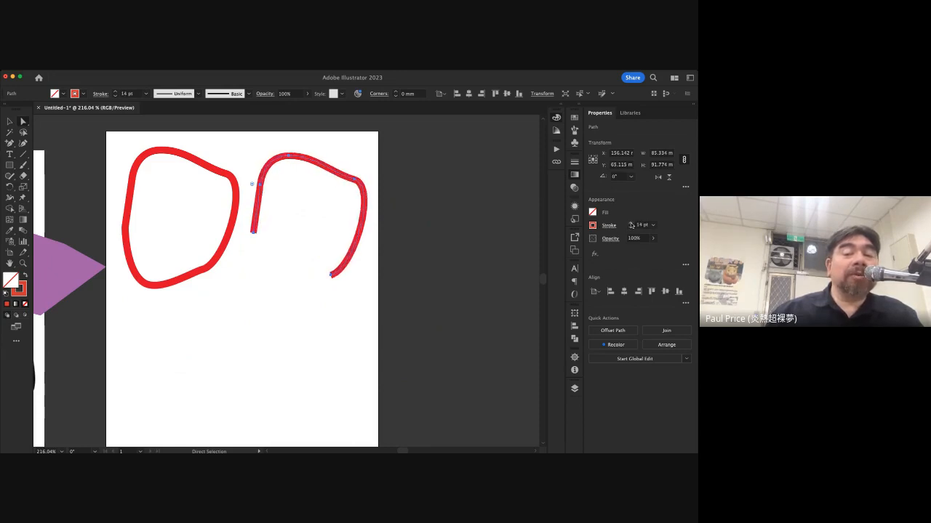
pyautogui.click(632, 223)
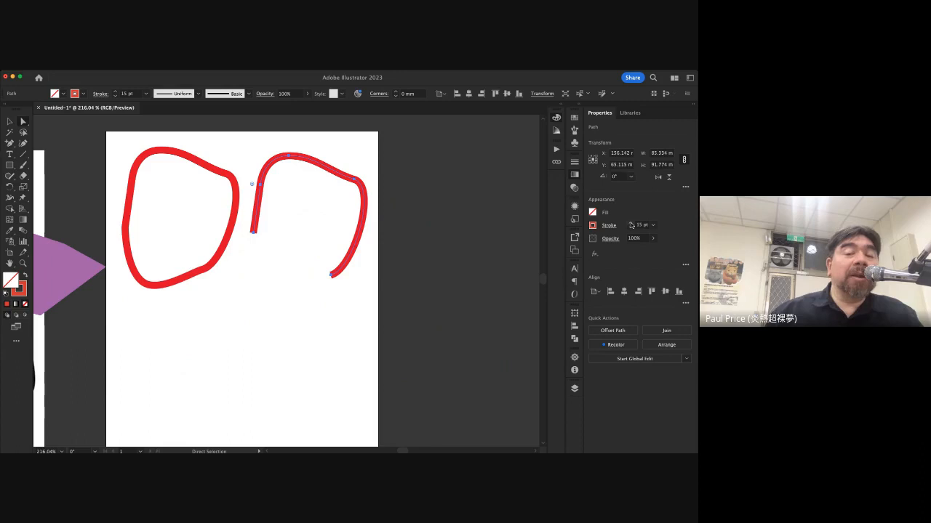
pyautogui.click(281, 360)
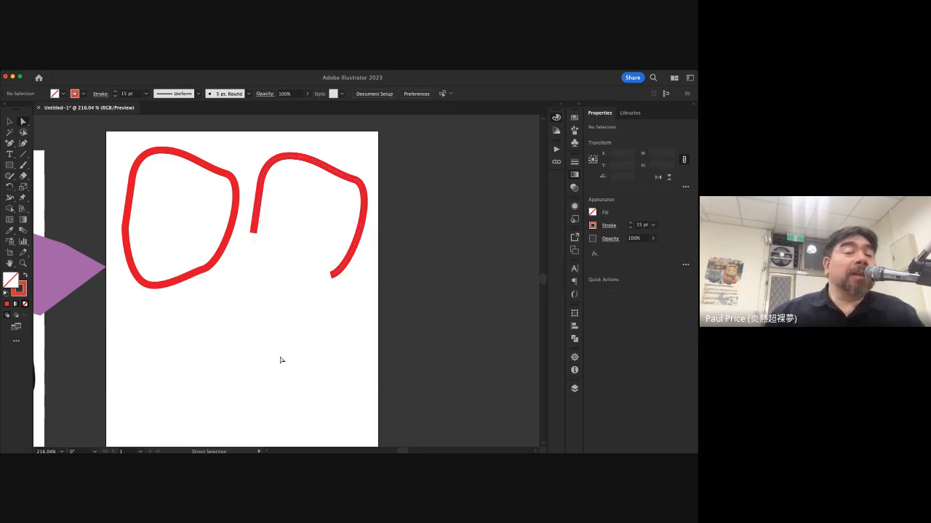
# Swap fill and stroke on the open copy and on the closed shape so both have a red fill and no stroke
pyautogui.click(260, 193)
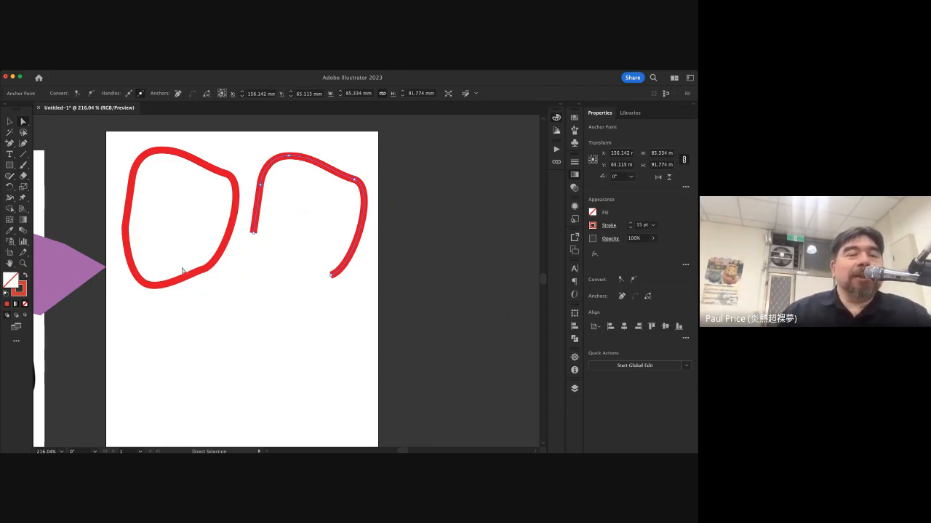
pyautogui.click(171, 219)
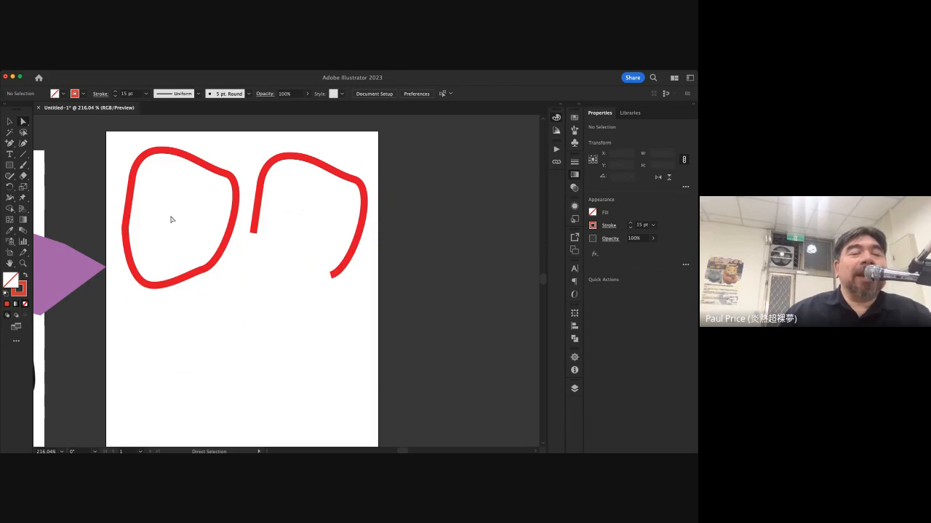
pyautogui.click(199, 162)
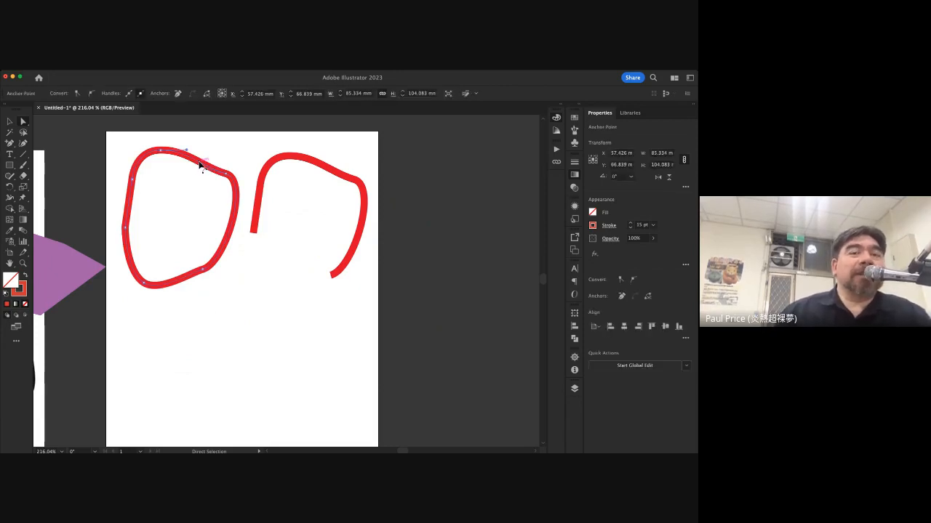
pyautogui.click(260, 198)
pyautogui.click(26, 276)
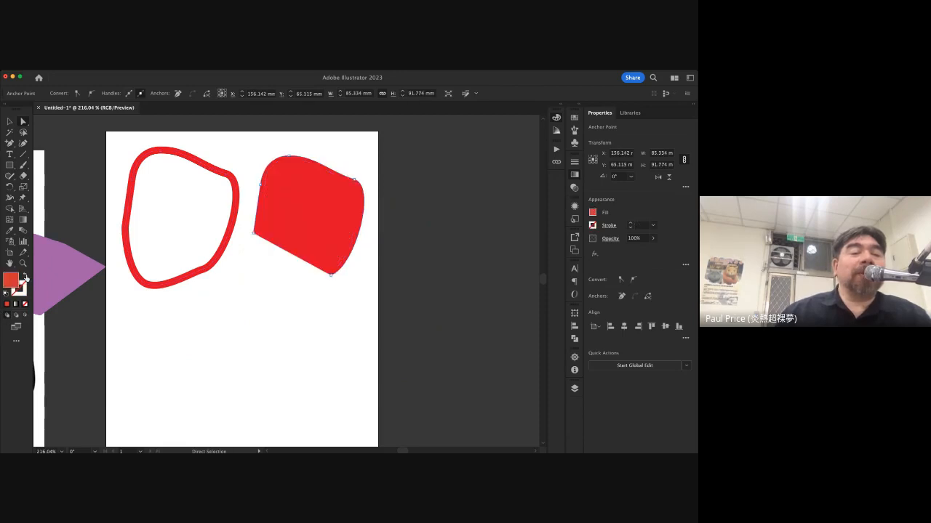
pyautogui.click(201, 163)
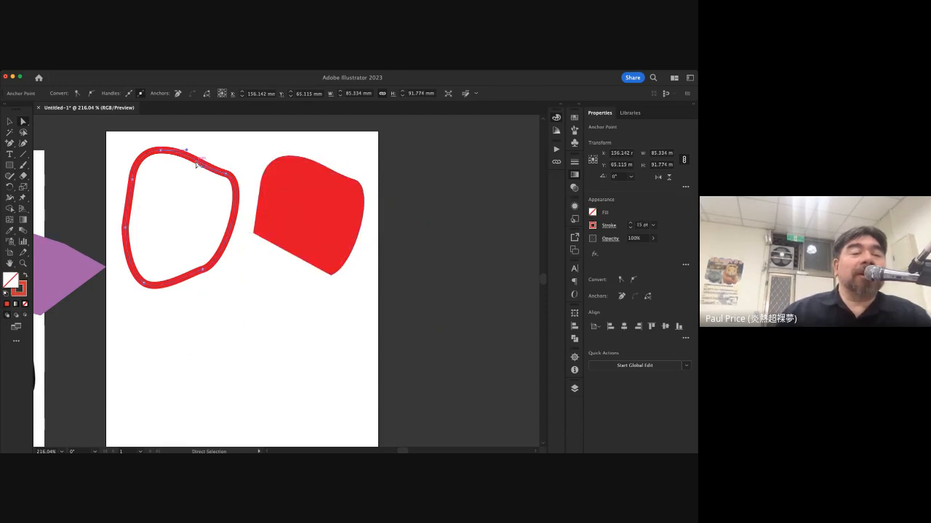
pyautogui.click(24, 279)
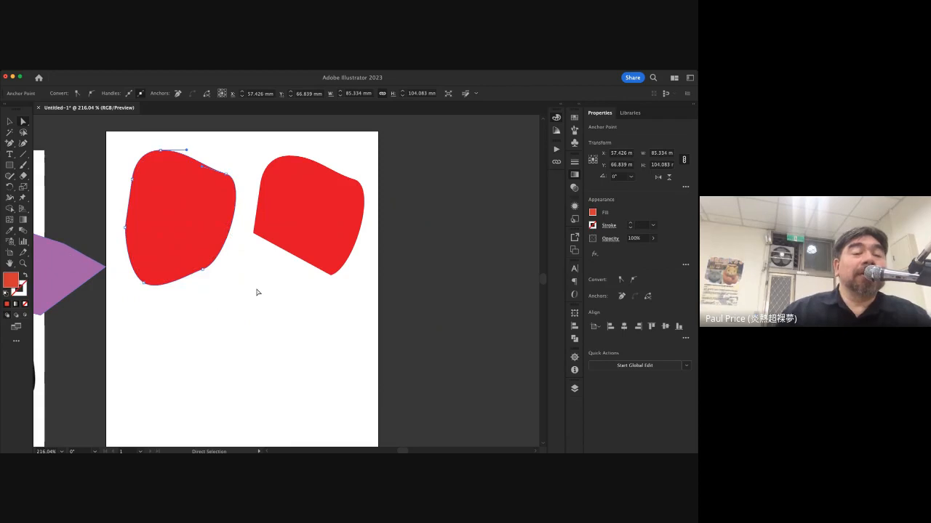
pyautogui.click(203, 240)
# Give the open red shape a blue stroke, set its weight to 18 pt, and deselect it
pyautogui.click(336, 211)
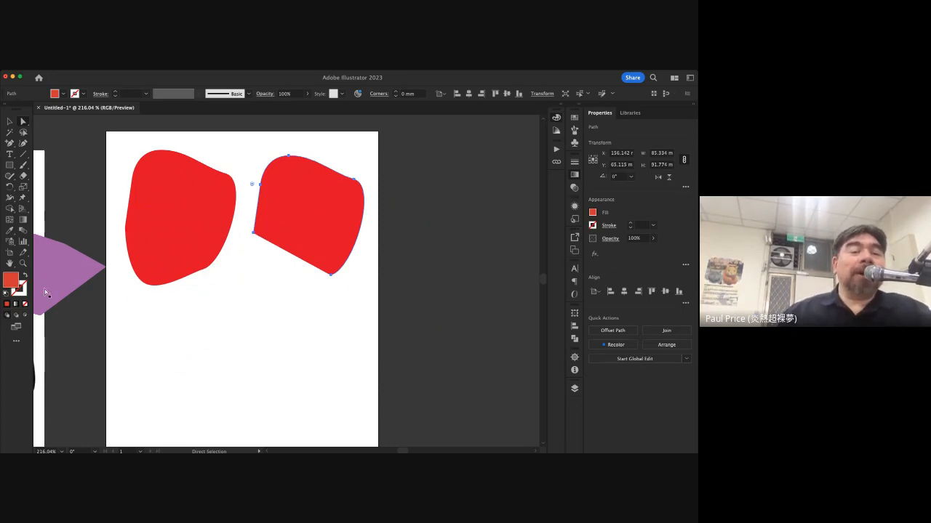
pyautogui.doubleClick(25, 287)
pyautogui.click(342, 209)
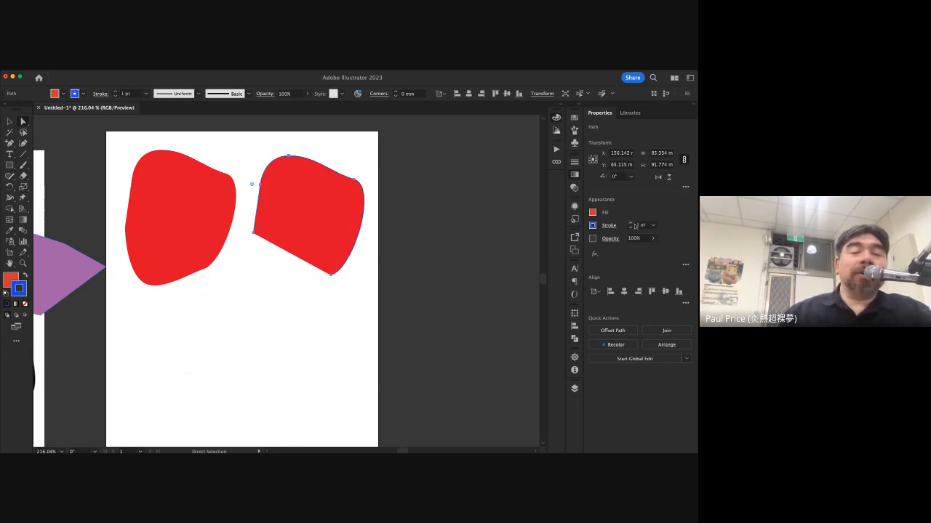
pyautogui.click(630, 223)
pyautogui.click(630, 224)
pyautogui.click(630, 223)
pyautogui.click(630, 223)
pyautogui.click(631, 223)
pyautogui.click(631, 223)
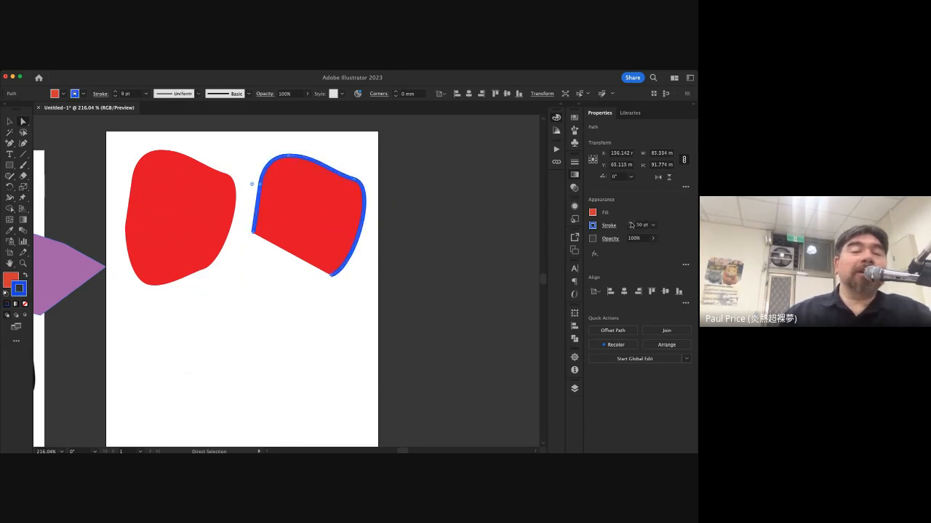
pyautogui.click(630, 223)
pyautogui.click(631, 223)
pyautogui.click(631, 223)
pyautogui.click(631, 223)
pyautogui.click(630, 223)
pyautogui.click(631, 223)
pyautogui.click(630, 223)
pyautogui.click(631, 223)
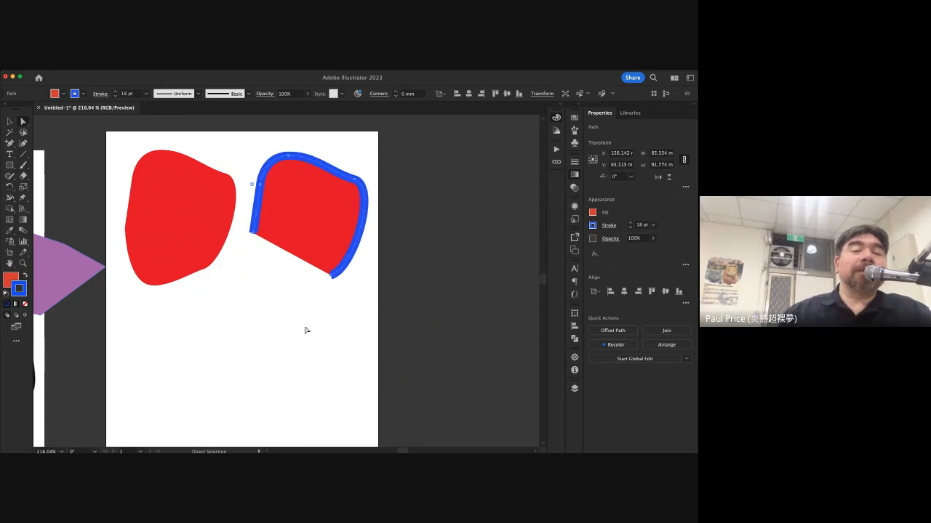
pyautogui.click(274, 250)
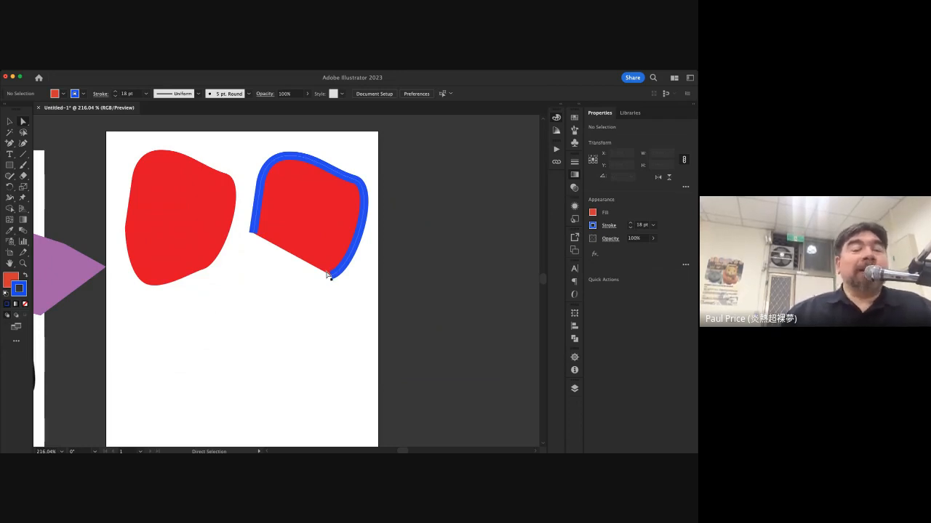
# Copy the open shape's red fill and 18 pt blue stroke onto the closed shape with the Eyedropper tool, and deselect it
pyautogui.click(318, 229)
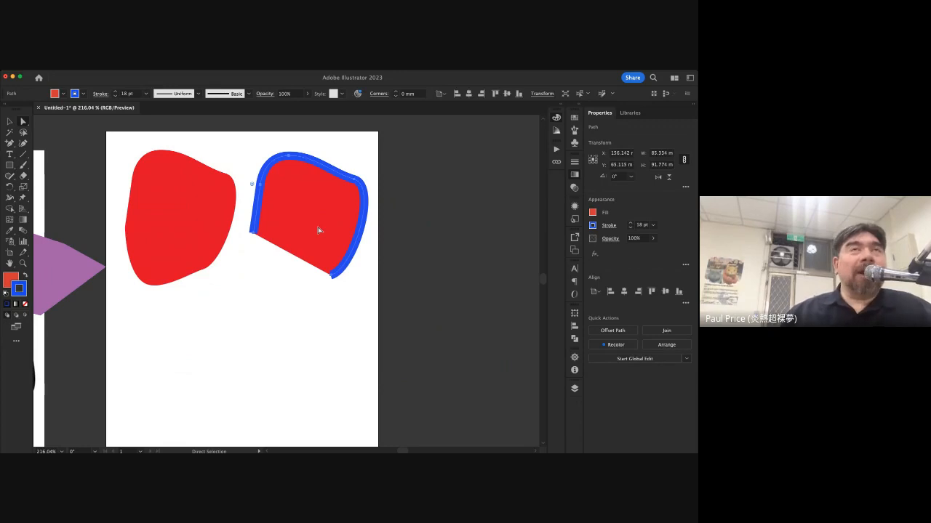
pyautogui.click(169, 204)
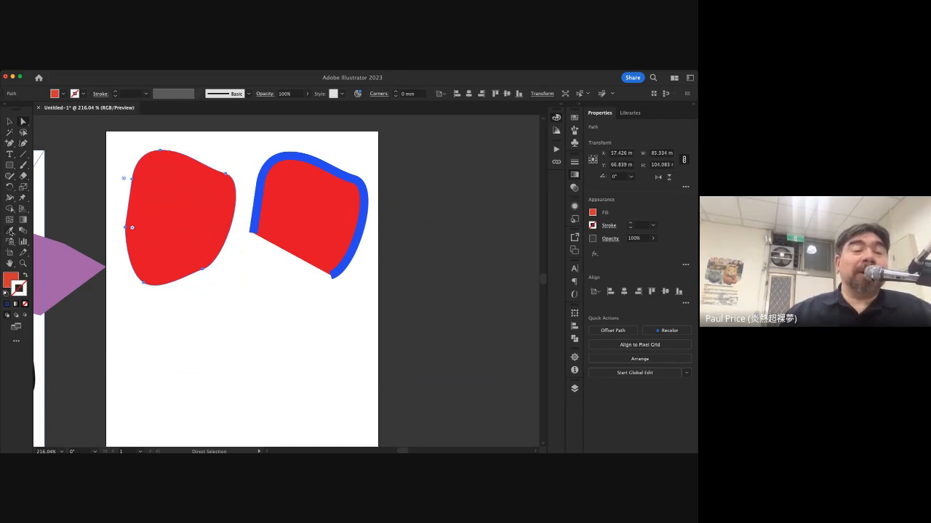
pyautogui.press('i')
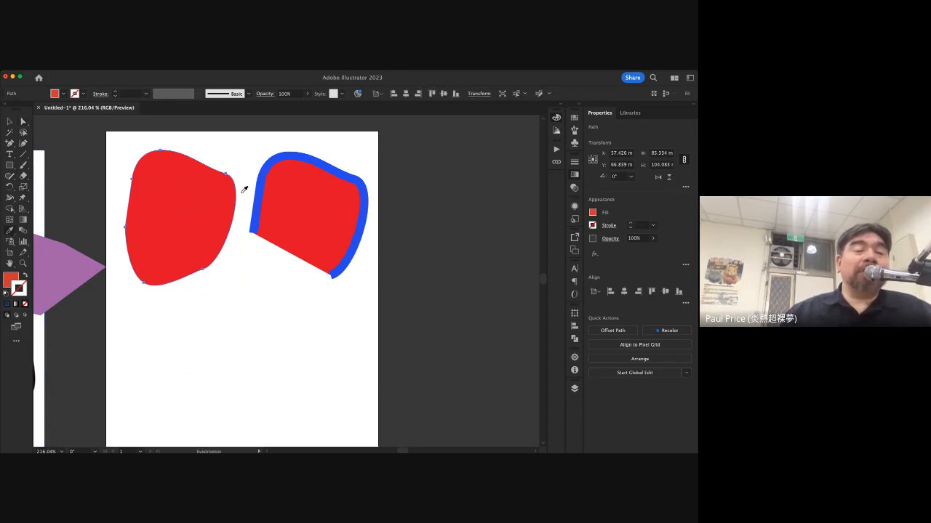
pyautogui.click(320, 200)
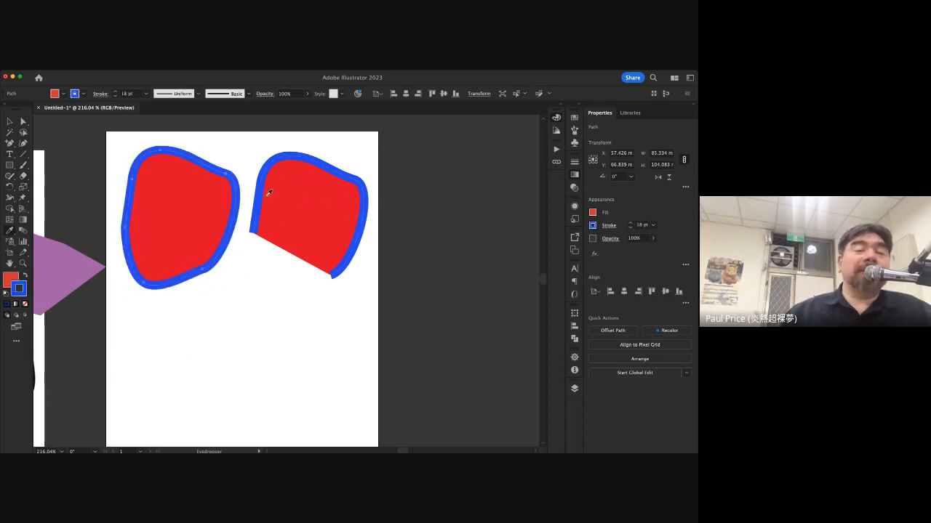
pyautogui.press('v')
pyautogui.click(309, 372)
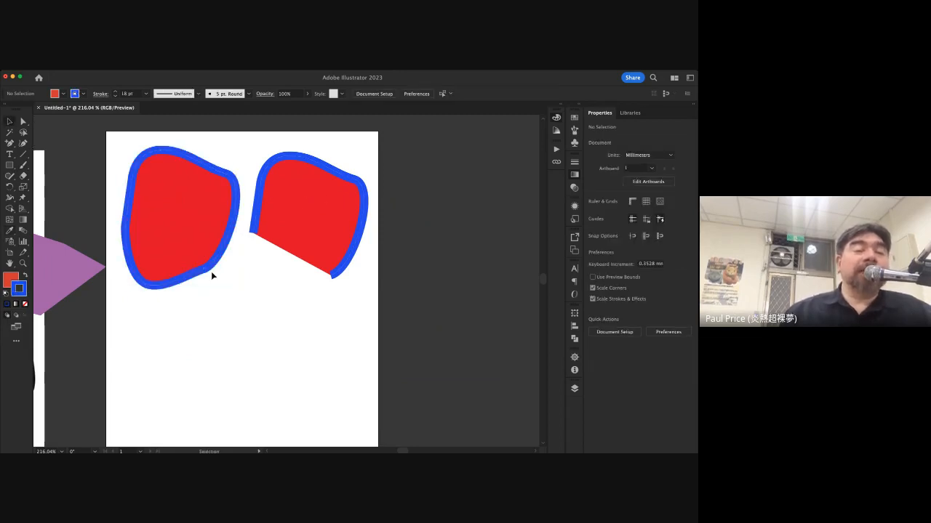
# Remove the two lower anchors from the closed shape with the Delete Anchor Point tool, keeping its path closed
pyautogui.click(211, 271)
pyautogui.click(287, 200)
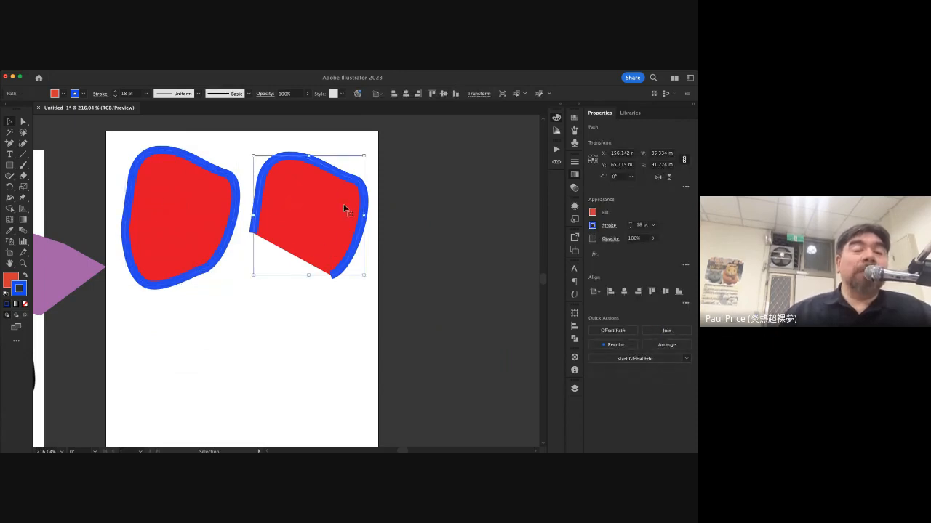
pyautogui.click(248, 305)
pyautogui.scroll(-2, 248, 305)
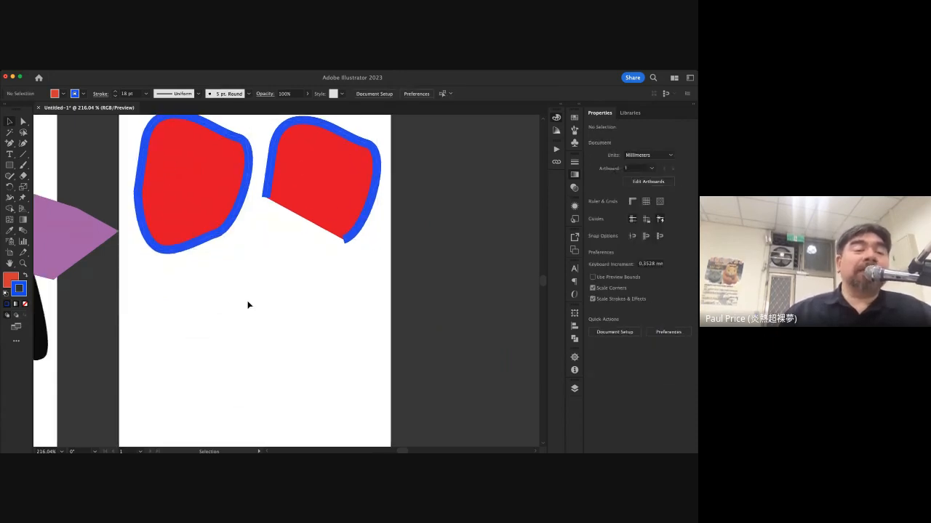
pyautogui.click(186, 183)
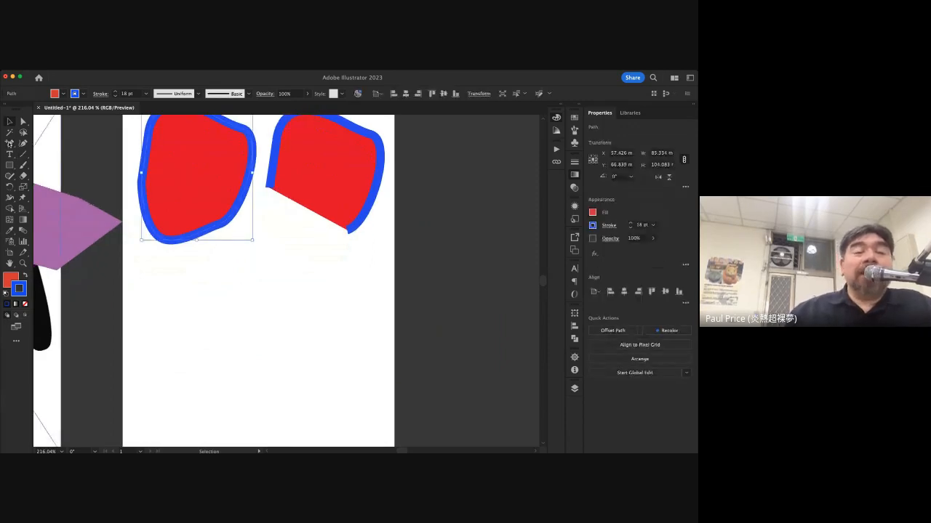
pyautogui.click(10, 143)
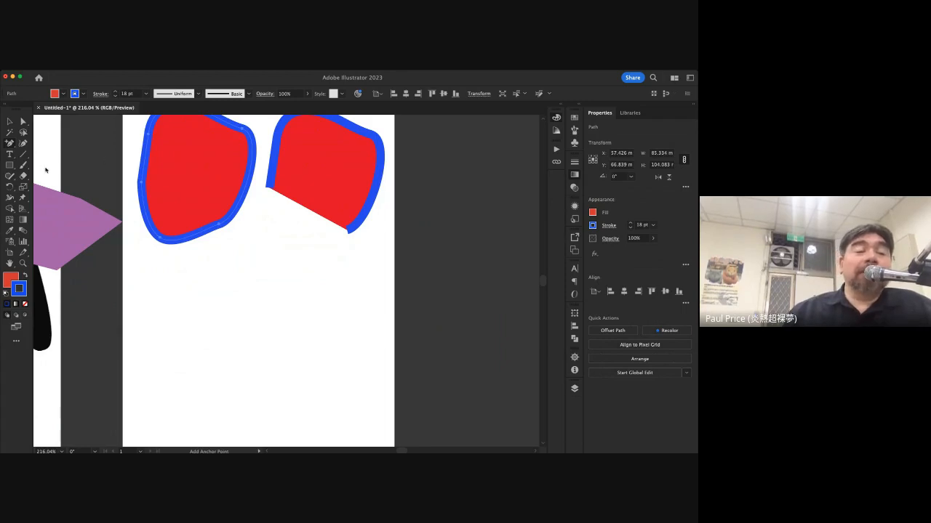
pyautogui.press('-')
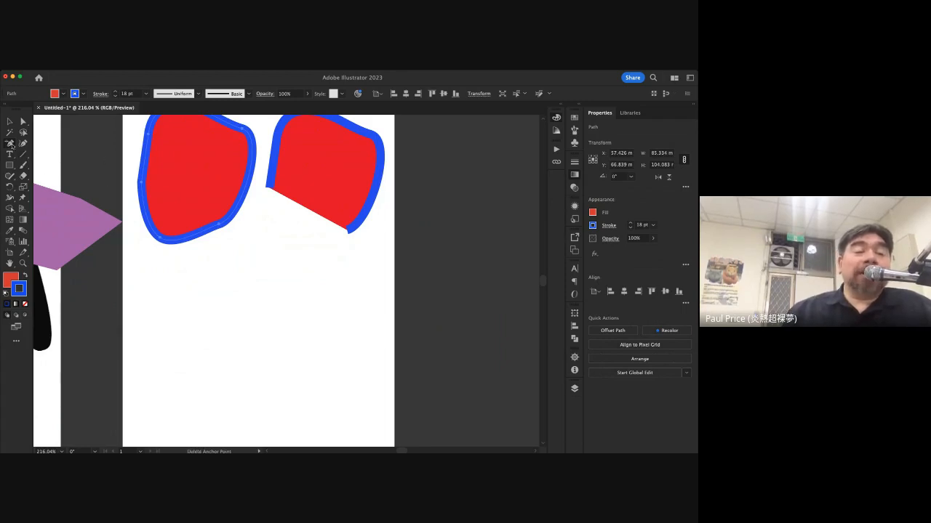
pyautogui.click(162, 240)
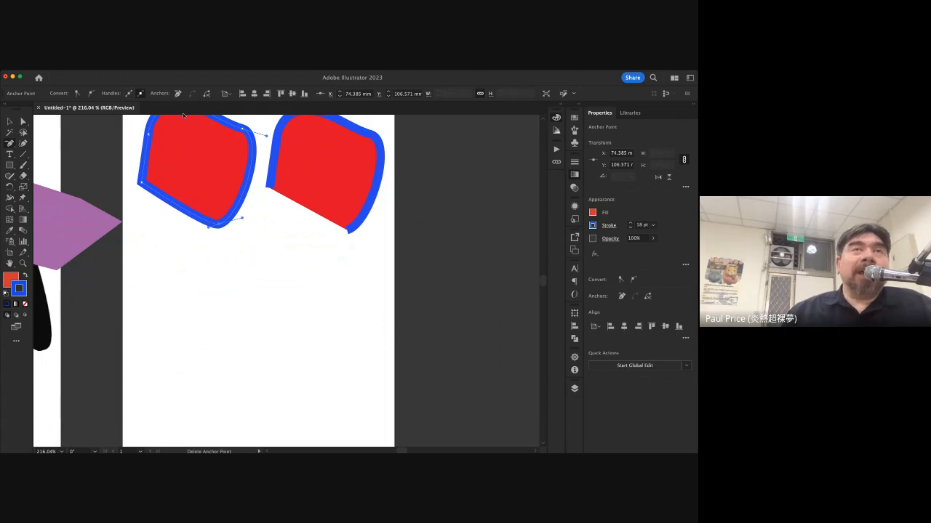
pyautogui.click(220, 228)
pyautogui.scroll(3, 203, 257)
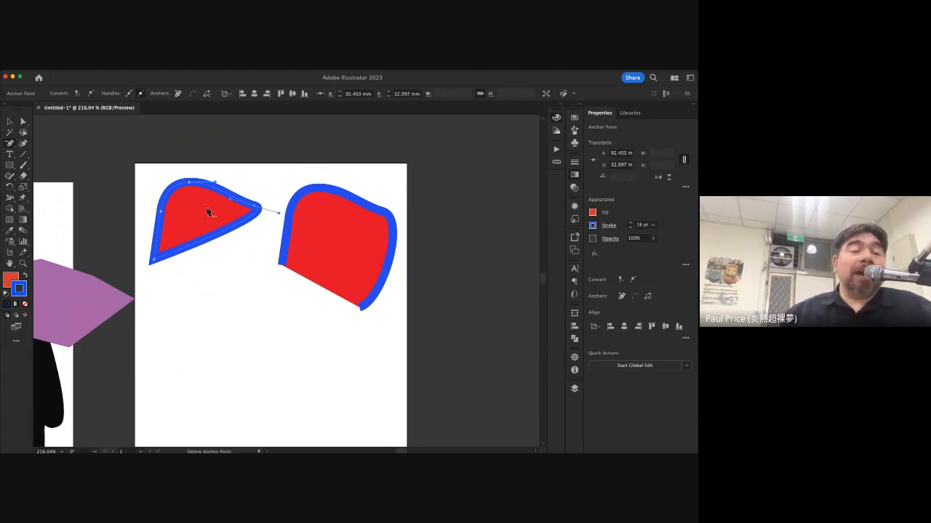
# Draw a square about 69 mm wide with the Rectangle tool below the closed shape
pyautogui.scroll(-3, 224, 249)
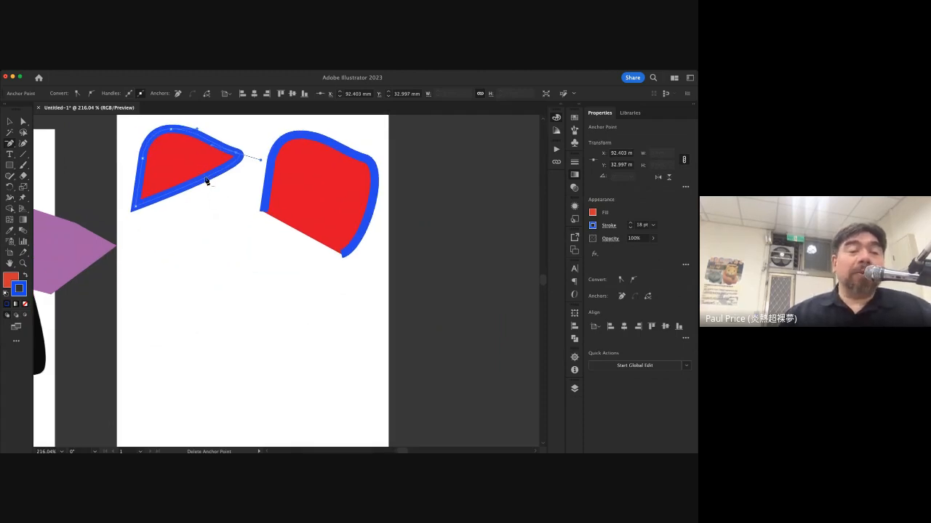
pyautogui.click(10, 167)
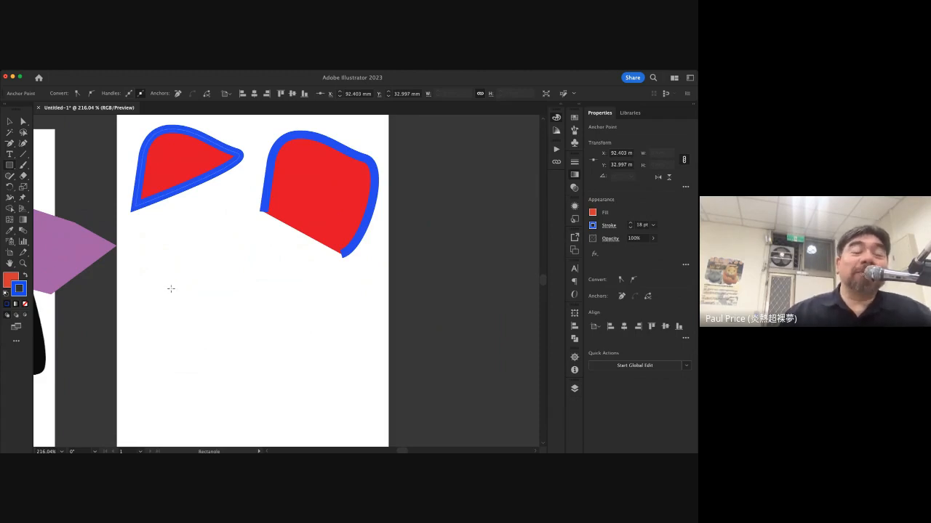
pyautogui.moveTo(149, 269); pyautogui.dragTo(238, 357)
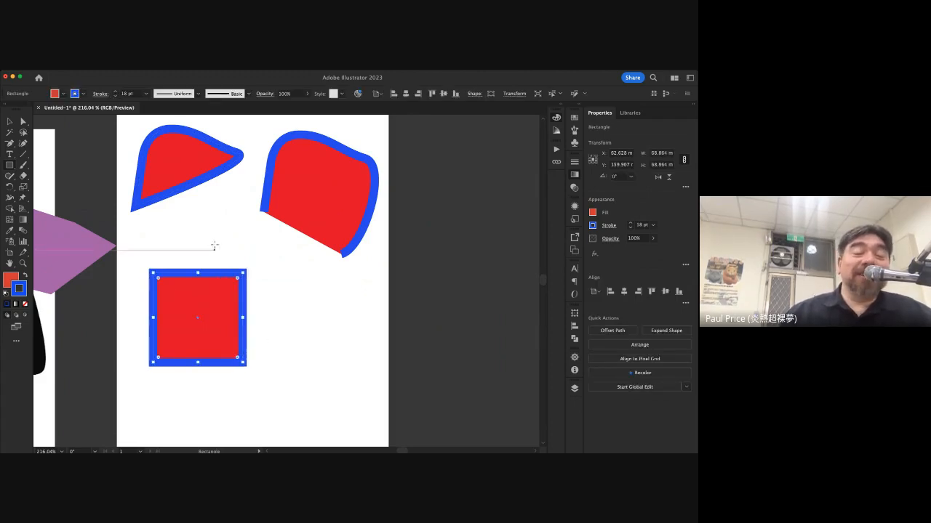
# Delete the square's lower-right anchor point and move the resulting triangle up to about X 57 mm, Y 130 mm
pyautogui.press('-')
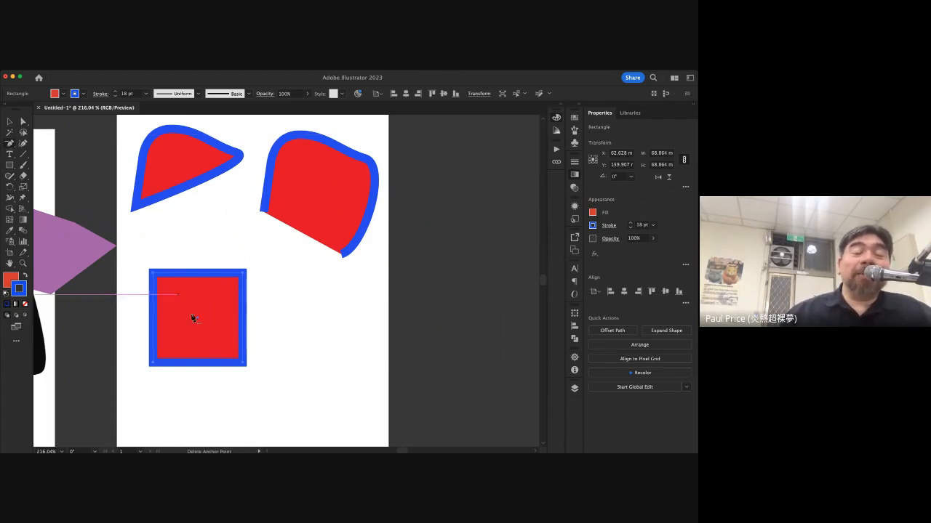
pyautogui.click(244, 364)
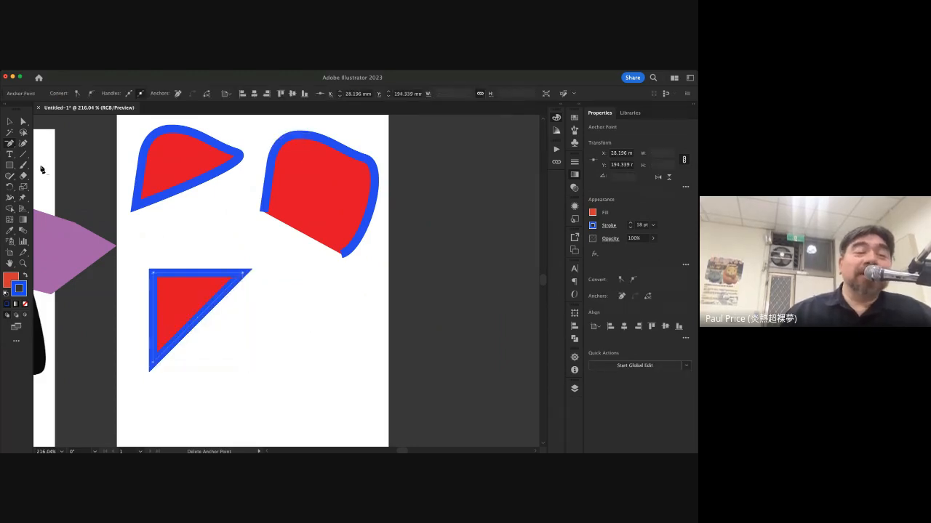
pyautogui.click(9, 121)
pyautogui.moveTo(187, 308); pyautogui.dragTo(179, 262)
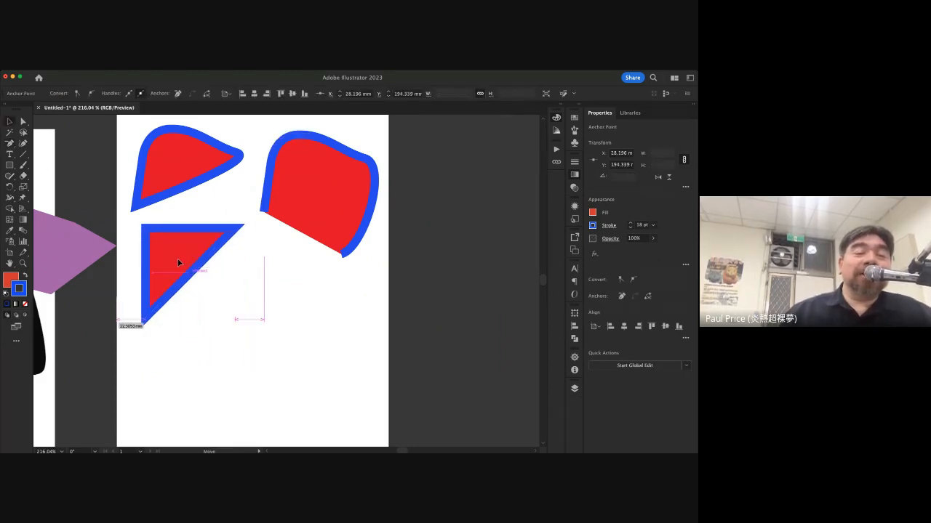
# Create a triangle with the Polygon tool below the open shape, enlarge it to about 78 × 68 mm, and select the right-angled triangle
pyautogui.click(8, 165)
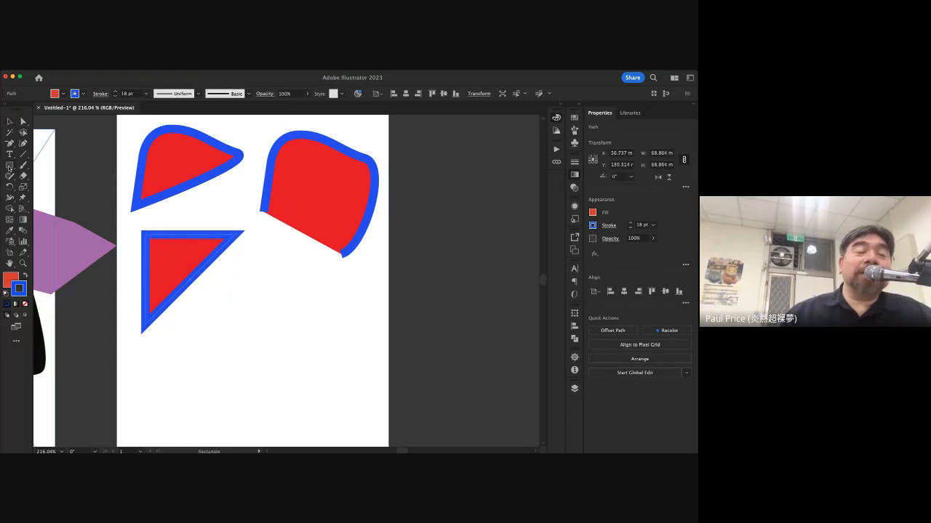
pyautogui.click(68, 202)
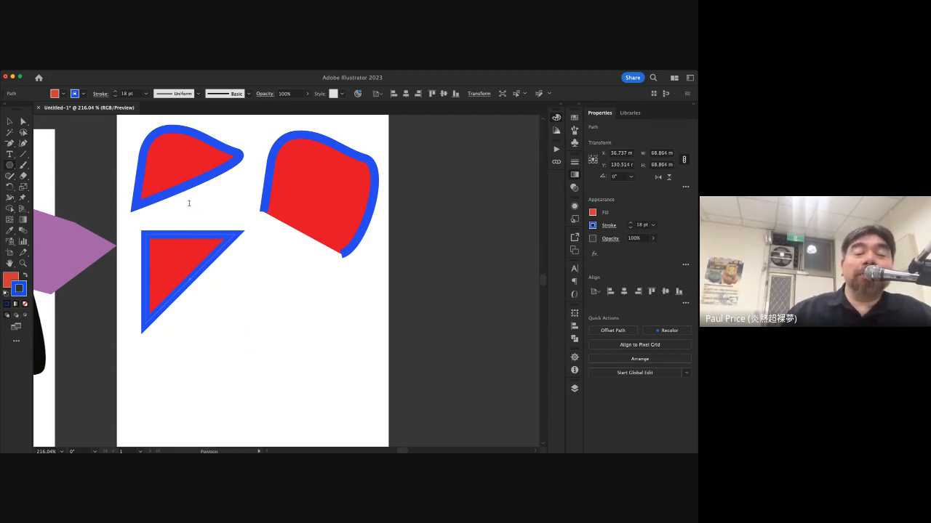
pyautogui.click(237, 228)
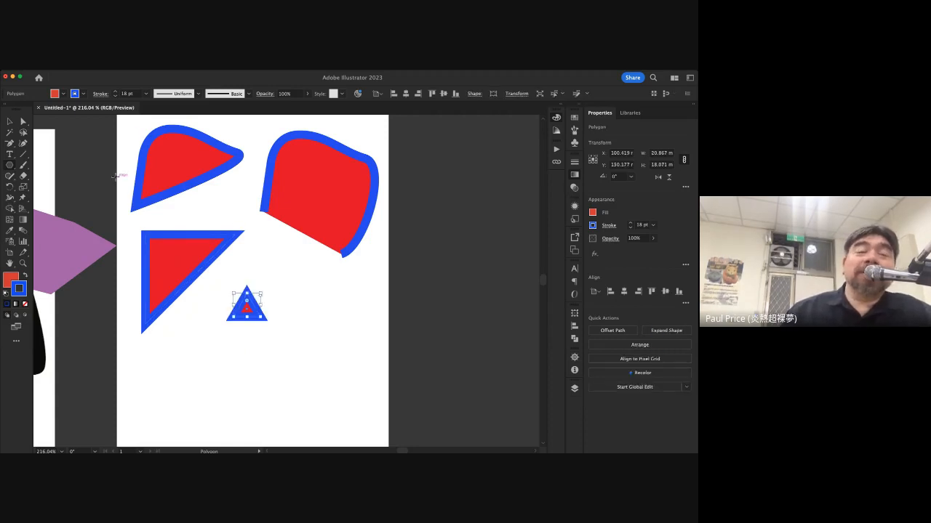
pyautogui.click(10, 122)
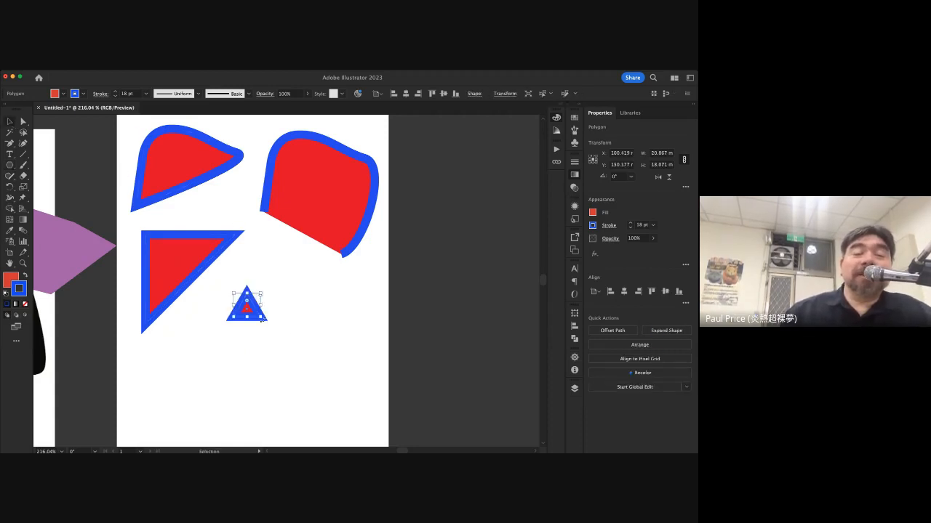
pyautogui.moveTo(262, 319); pyautogui.dragTo(340, 381)
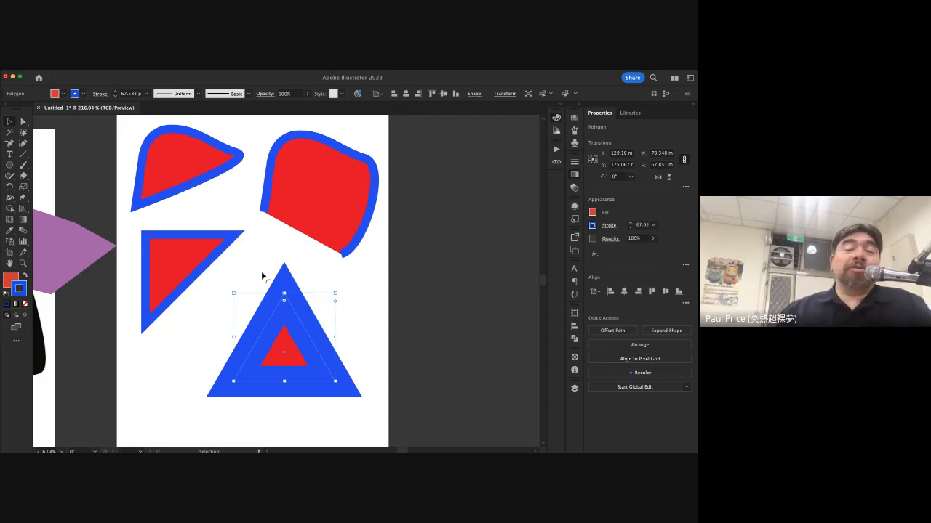
pyautogui.click(170, 254)
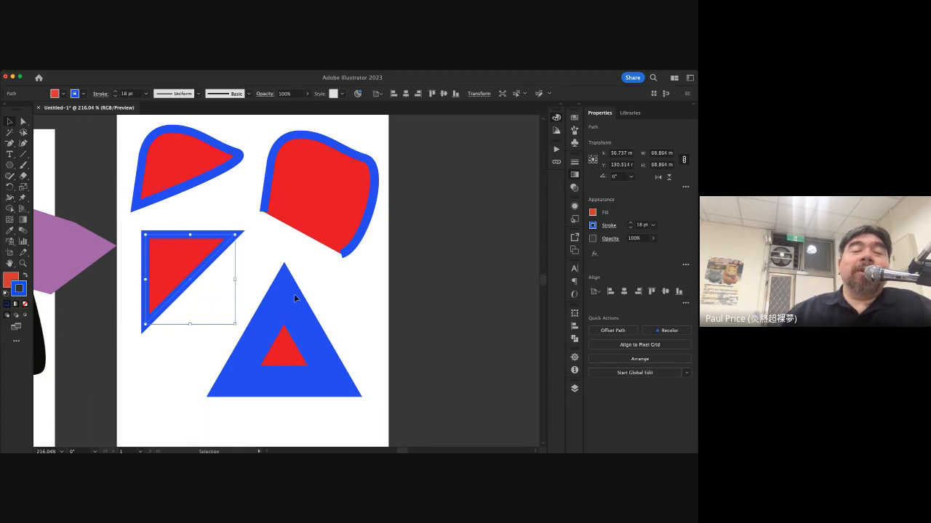
# Delete the equilateral triangle, the right-angled triangle and the closed curved shape from the artboard
pyautogui.click(294, 339)
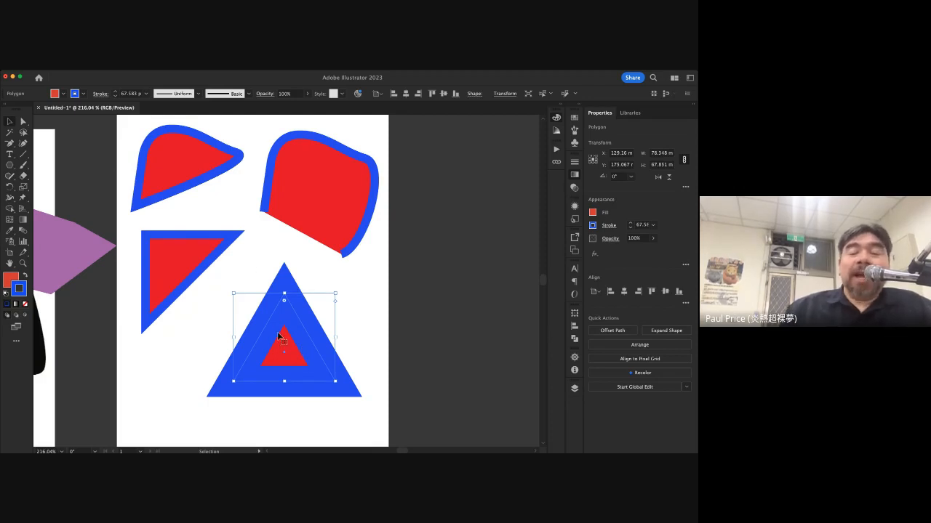
pyautogui.press('Delete')
pyautogui.click(178, 270)
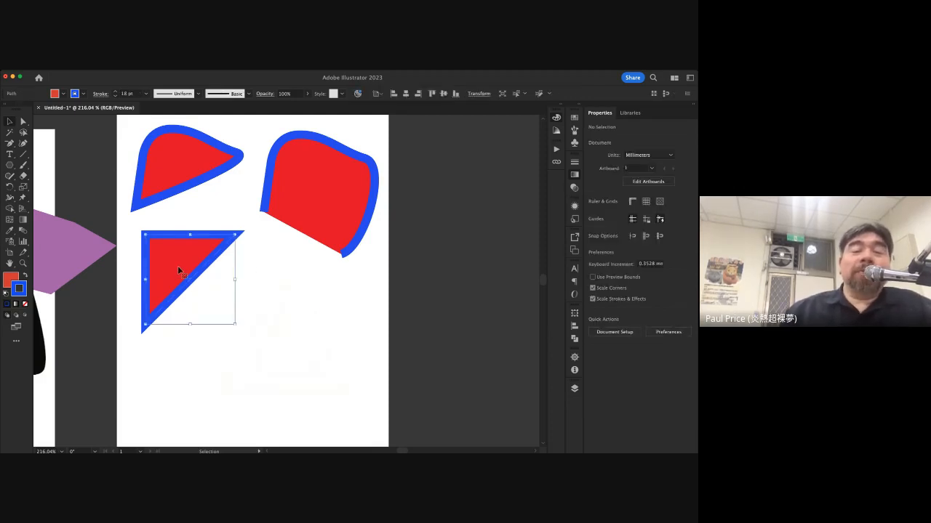
pyautogui.press('Delete')
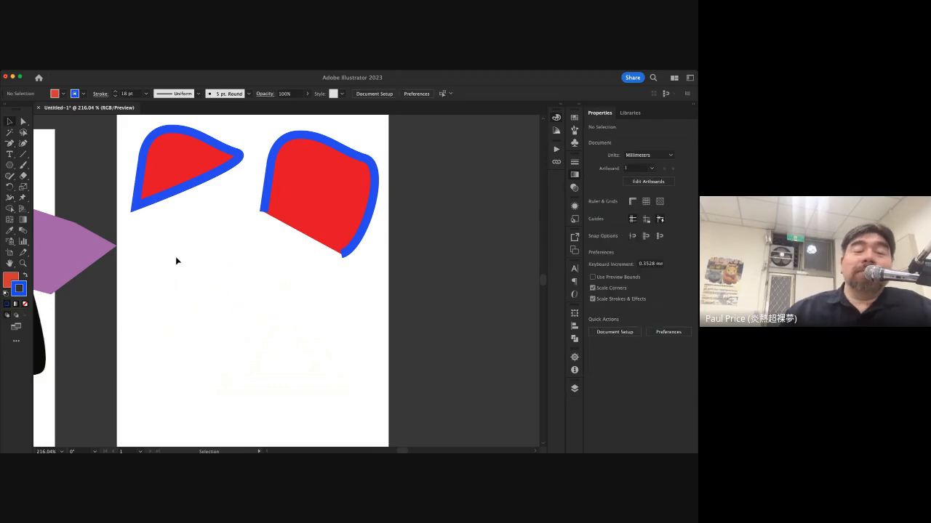
pyautogui.click(181, 167)
pyautogui.press('Delete')
# Draw a closed triangle about 55 mm wide and 42 mm high with the Pen tool, lower-left of the open curved shape
pyautogui.click(327, 201)
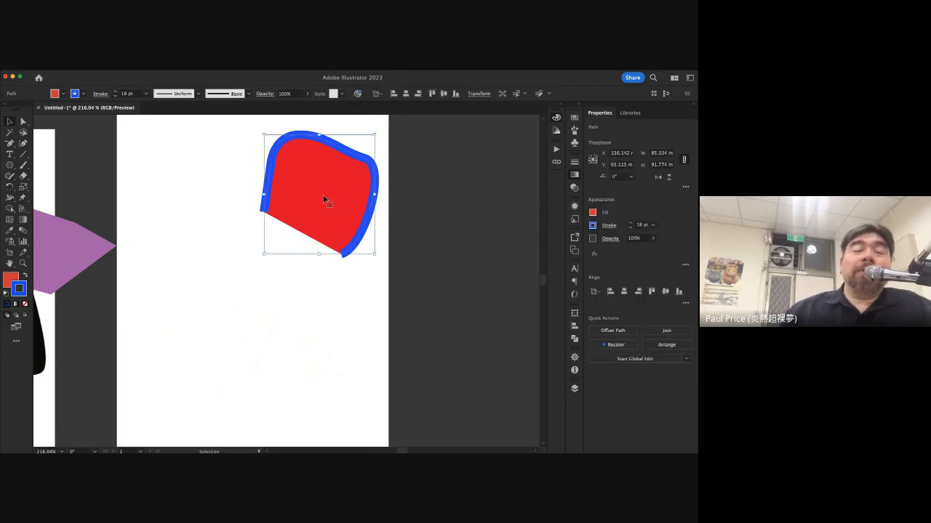
pyautogui.click(13, 147)
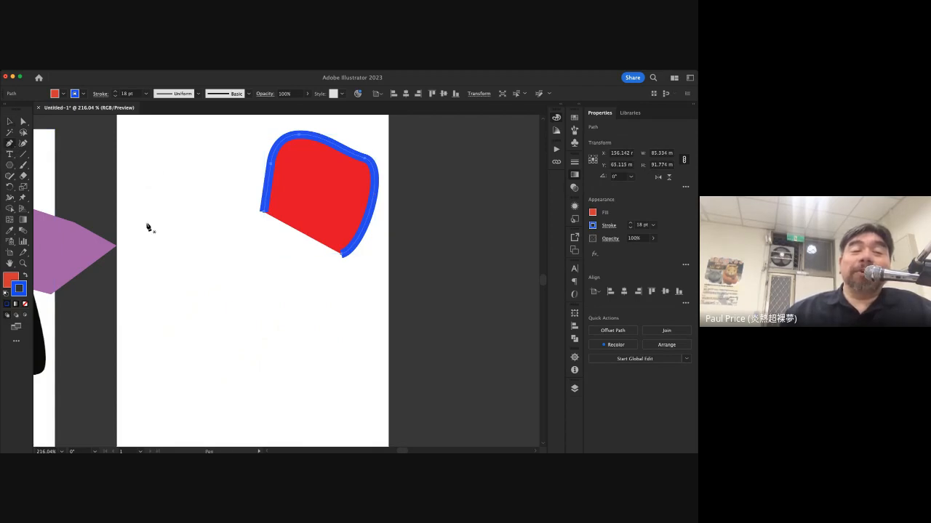
pyautogui.click(178, 243)
pyautogui.click(137, 301)
pyautogui.click(209, 297)
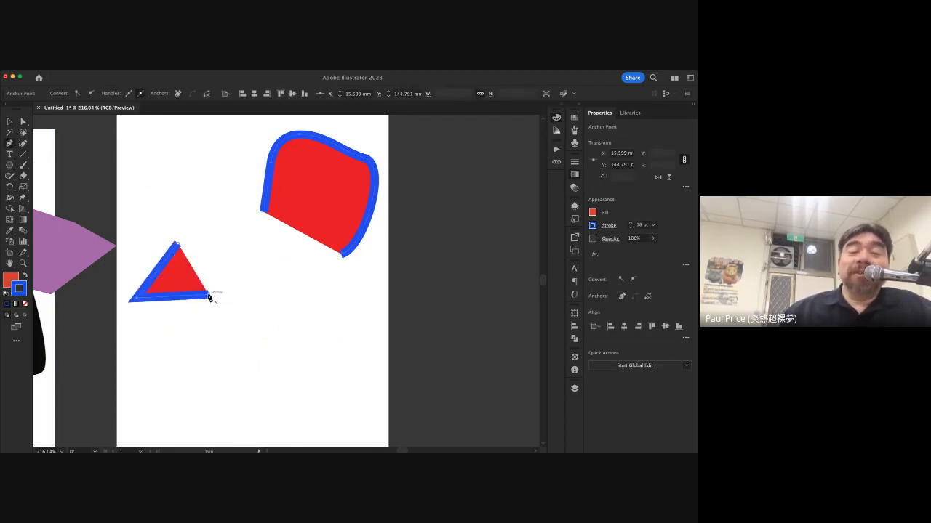
pyautogui.click(178, 244)
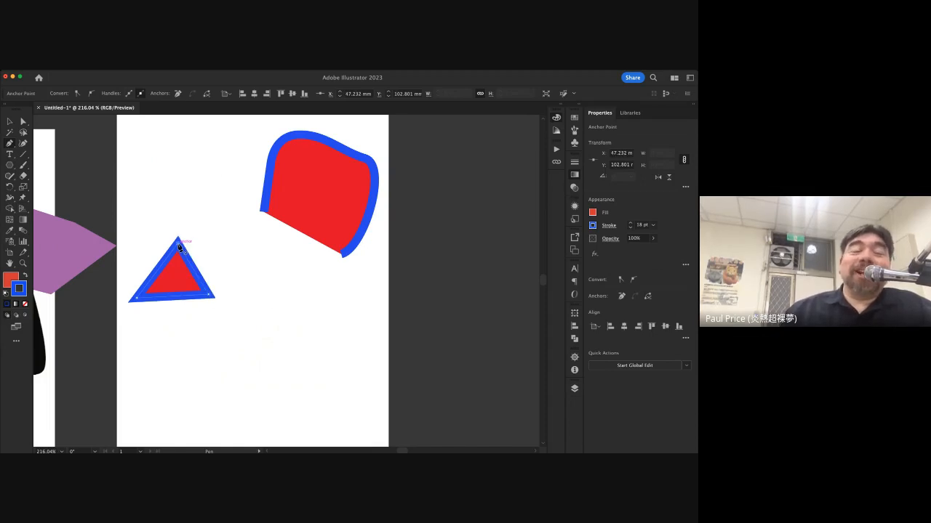
# Delete all anchor points of the small pen-drawn triangle and remove the open curved shape from the artboard
pyautogui.press('Delete')
pyautogui.click(9, 122)
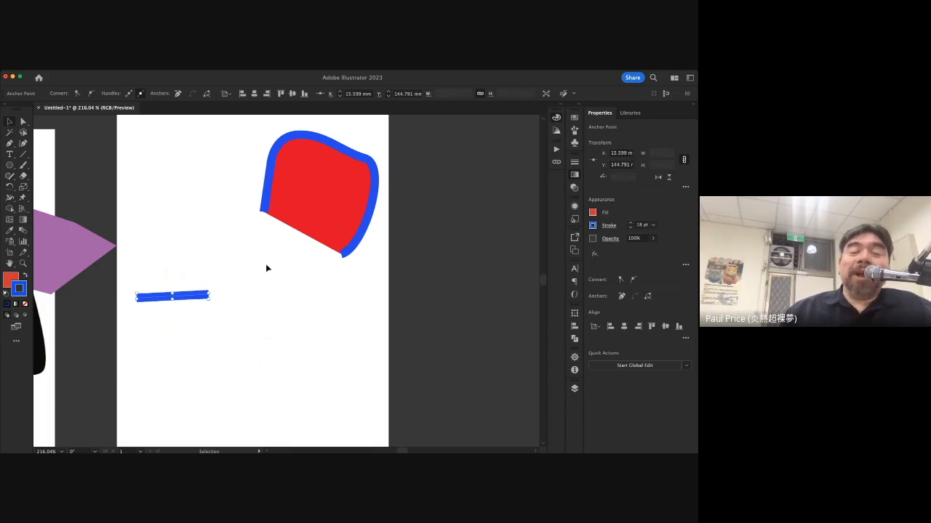
pyautogui.press('Delete')
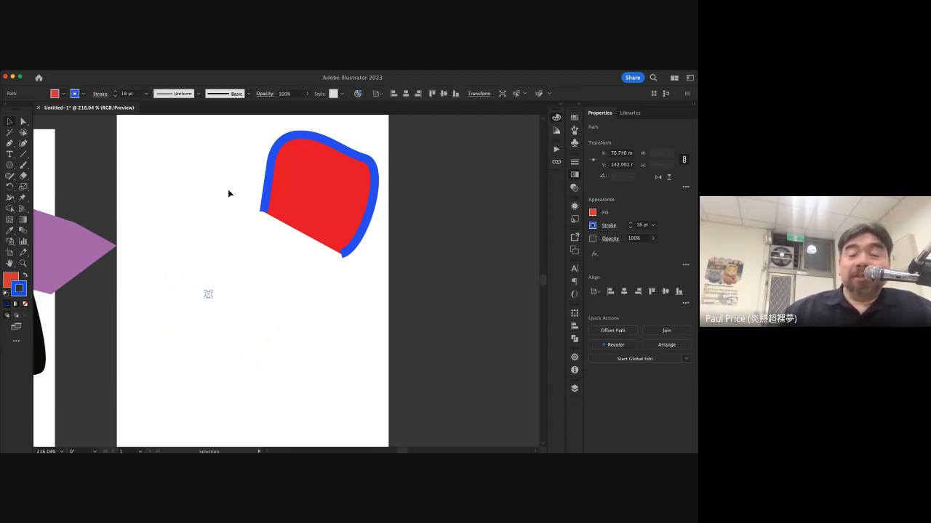
pyautogui.press('Delete')
pyautogui.click(331, 174)
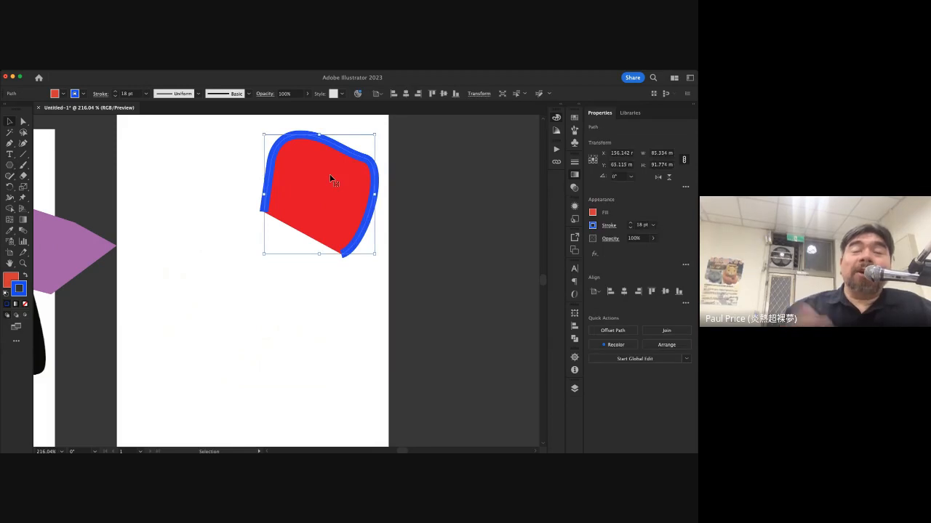
pyautogui.press('Delete')
pyautogui.hscroll(-2, 210, 220)
pyautogui.scroll(1, 210, 221)
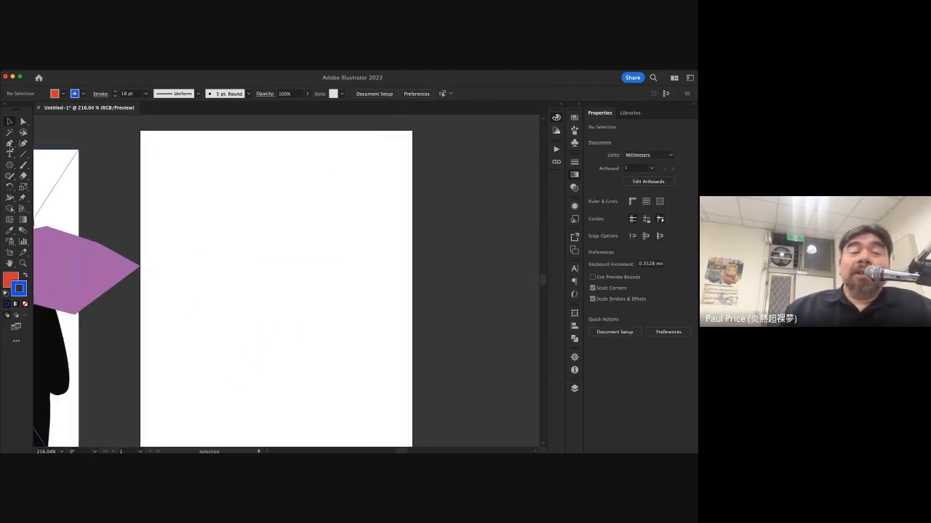
# Draw a rectangle about 77 × 57 mm with the Rectangle tool near the upper middle of the empty artboard
pyautogui.click(11, 143)
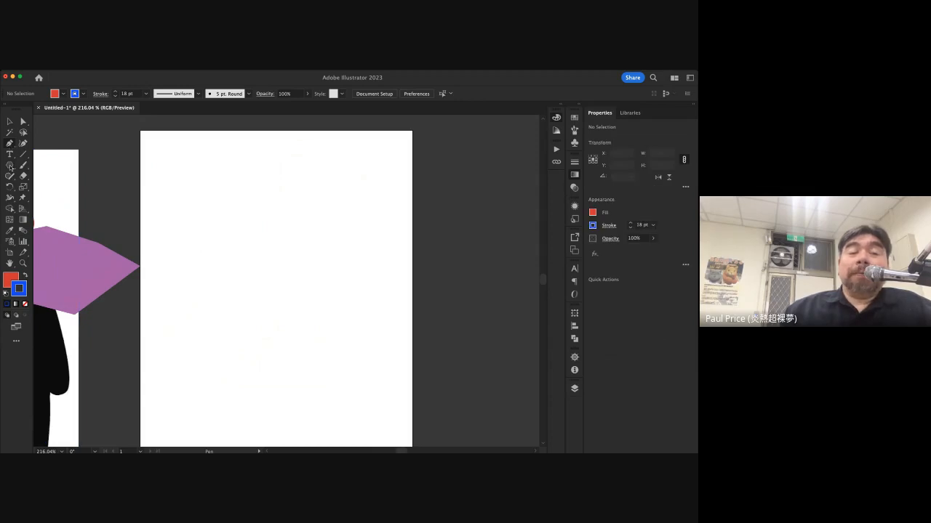
pyautogui.click(11, 166)
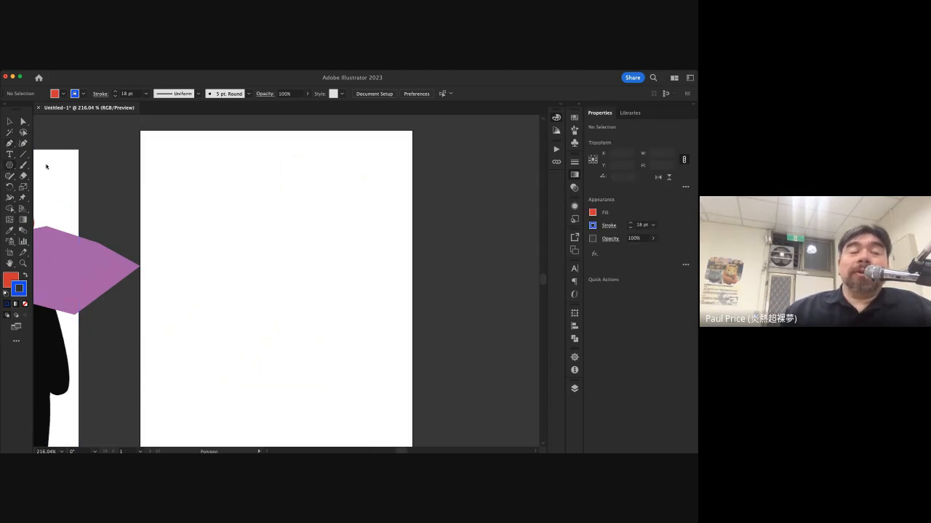
pyautogui.press('m')
pyautogui.moveTo(228, 203); pyautogui.dragTo(327, 277)
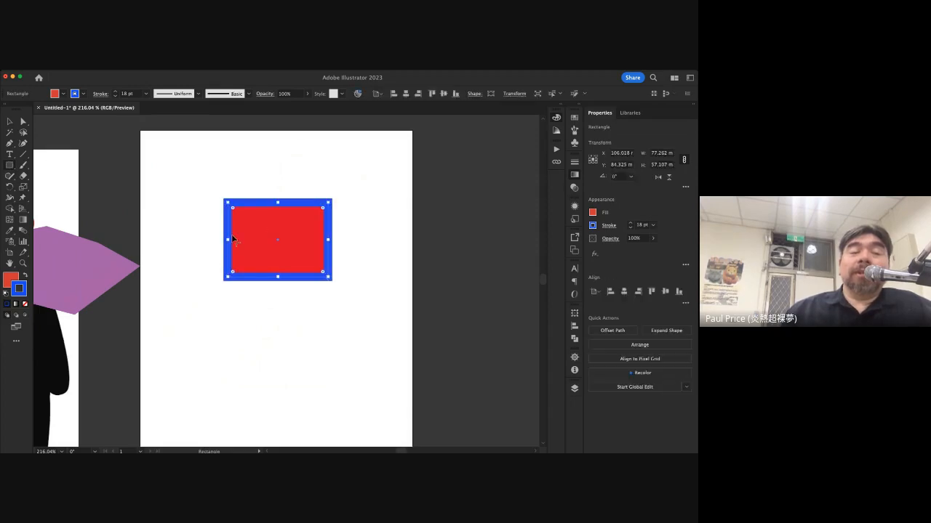
# Bow the rectangle's left, right and upper edges outward and round its lower-left corner with the Anchor Point tool
pyautogui.click(10, 145)
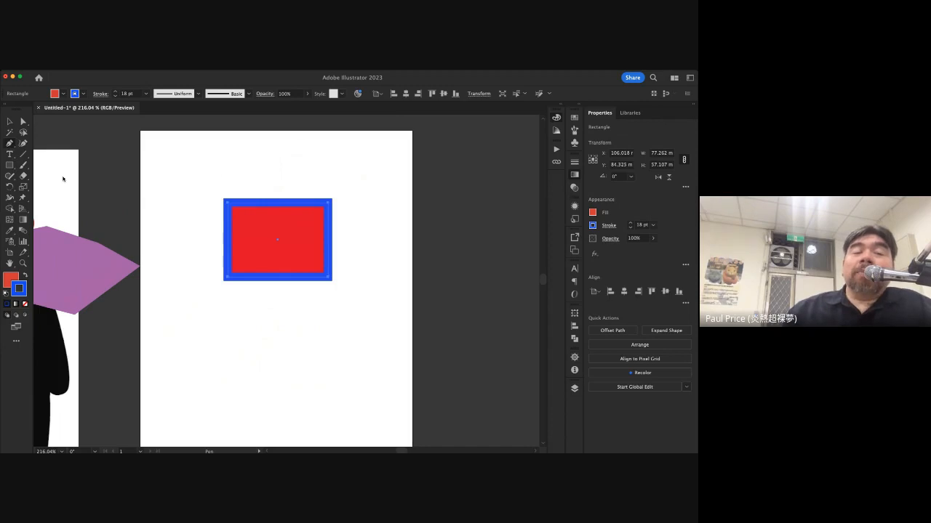
pyautogui.hotkey('shift', 'c')
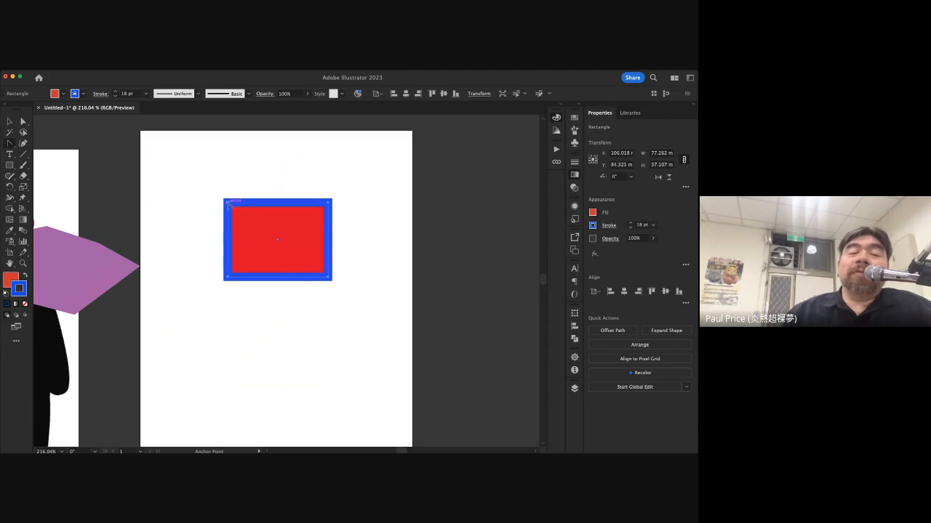
pyautogui.moveTo(227, 202); pyautogui.dragTo(255, 170)
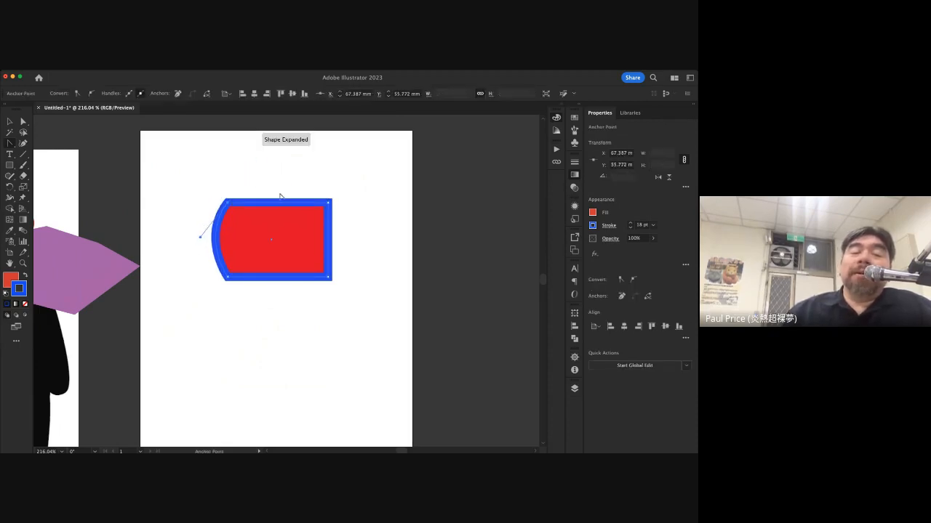
pyautogui.moveTo(331, 232); pyautogui.dragTo(355, 234)
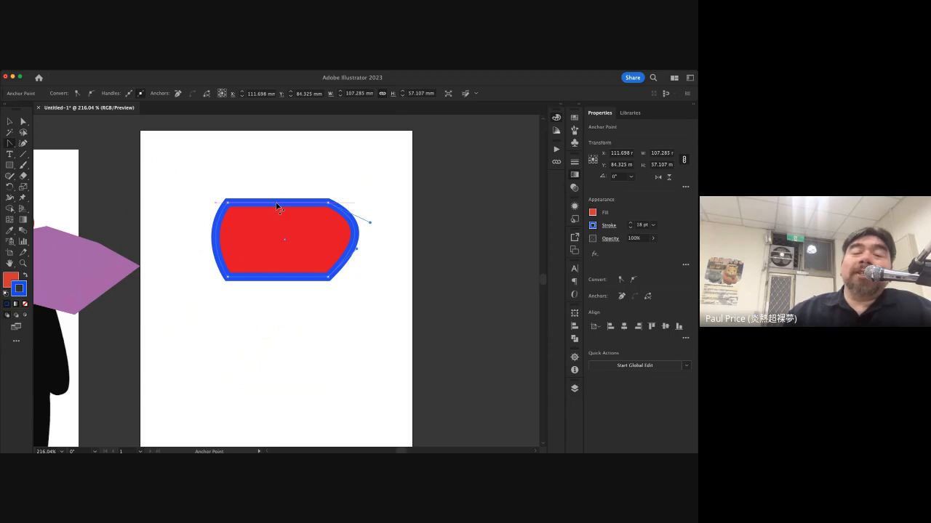
pyautogui.moveTo(277, 207); pyautogui.dragTo(274, 178)
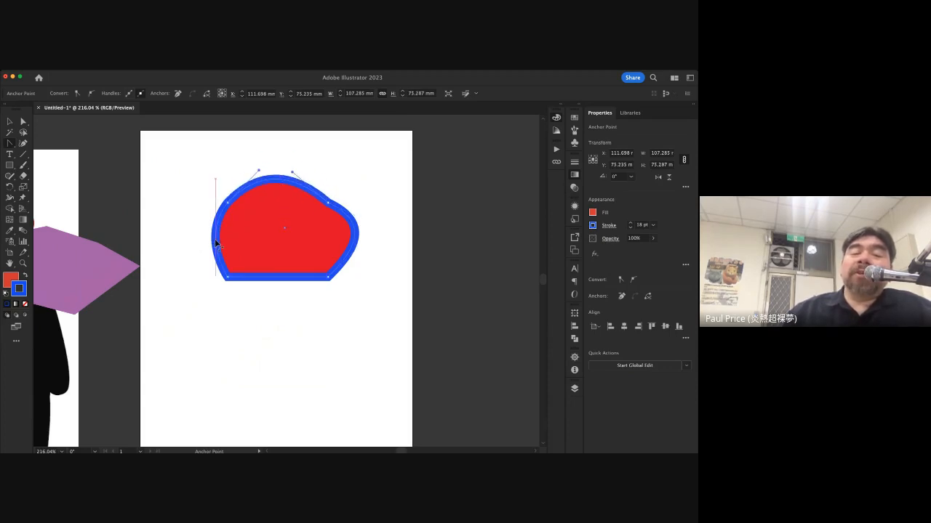
pyautogui.moveTo(216, 244); pyautogui.dragTo(189, 237)
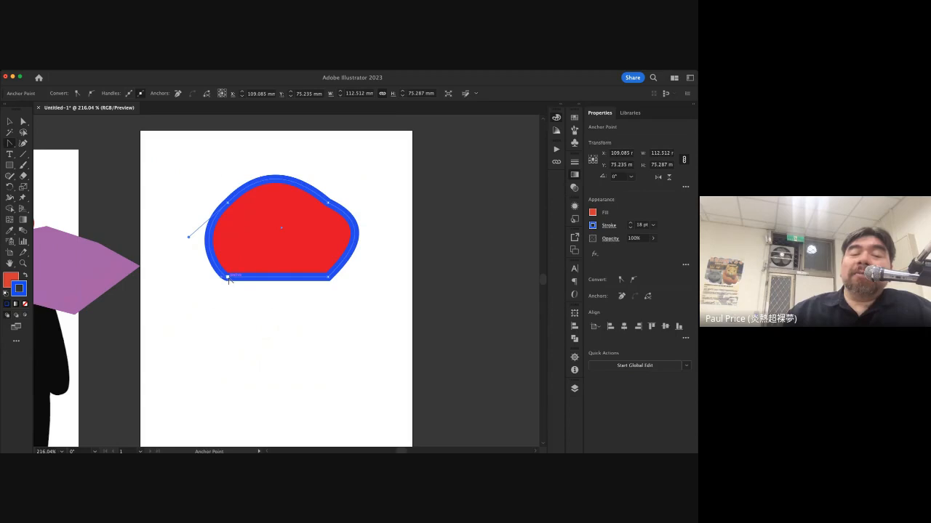
pyautogui.moveTo(229, 279); pyautogui.dragTo(203, 260)
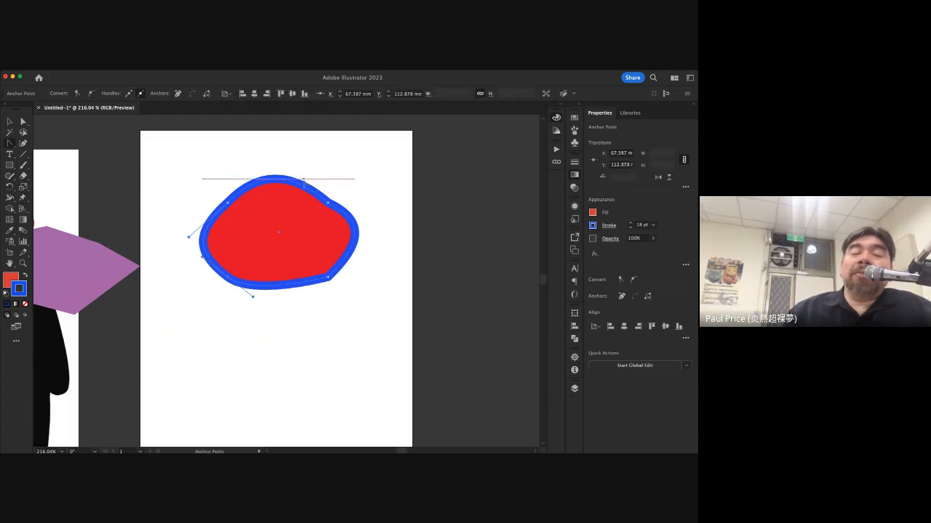
pyautogui.moveTo(305, 189)
pyautogui.mouseDown()
pyautogui.moveTo(291, 195)
pyautogui.moveTo(301, 183)
pyautogui.mouseUp()
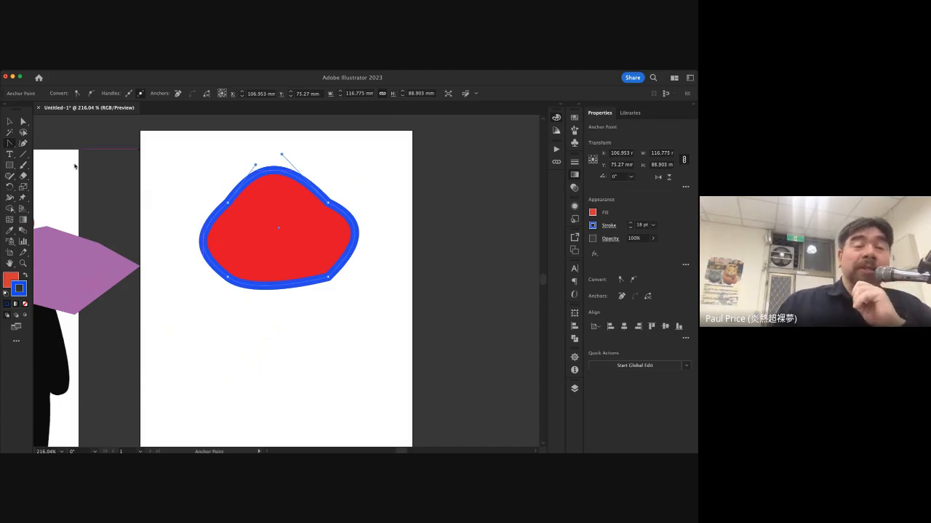
# Delete the reshaped rectangle and the purple polygon overlapping the bear image
pyautogui.press('v')
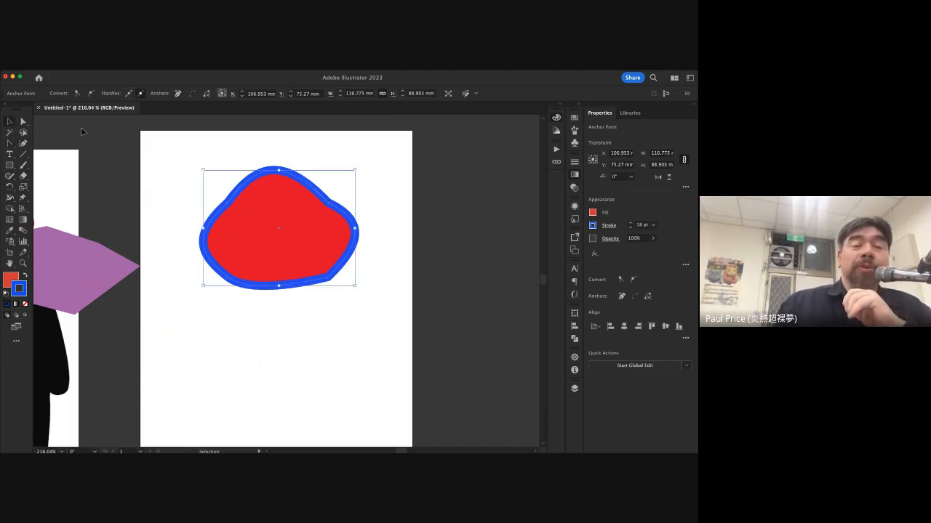
pyautogui.click(276, 211)
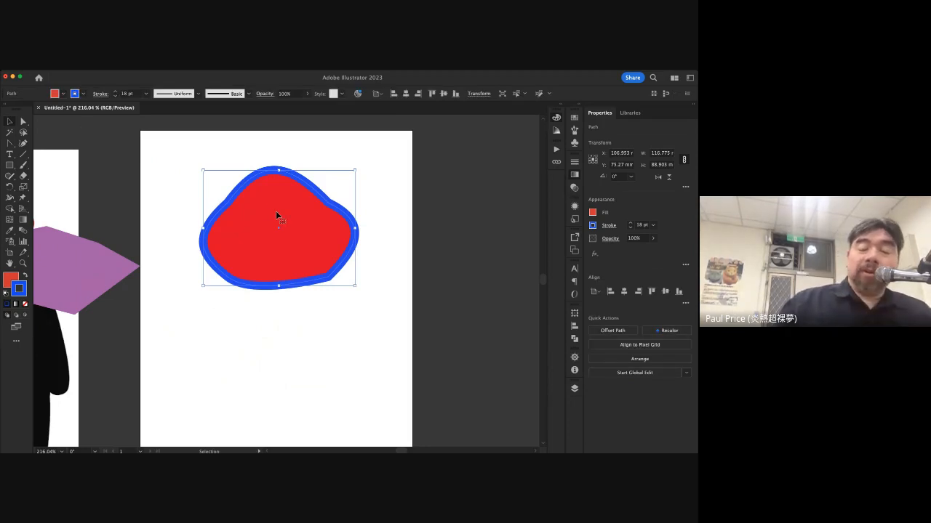
pyautogui.press('Delete')
pyautogui.click(96, 262)
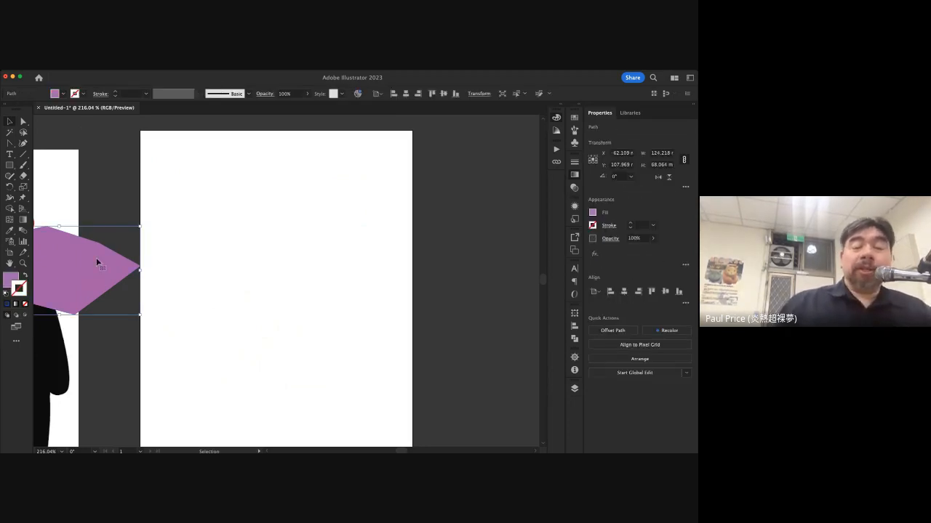
pyautogui.press('Delete')
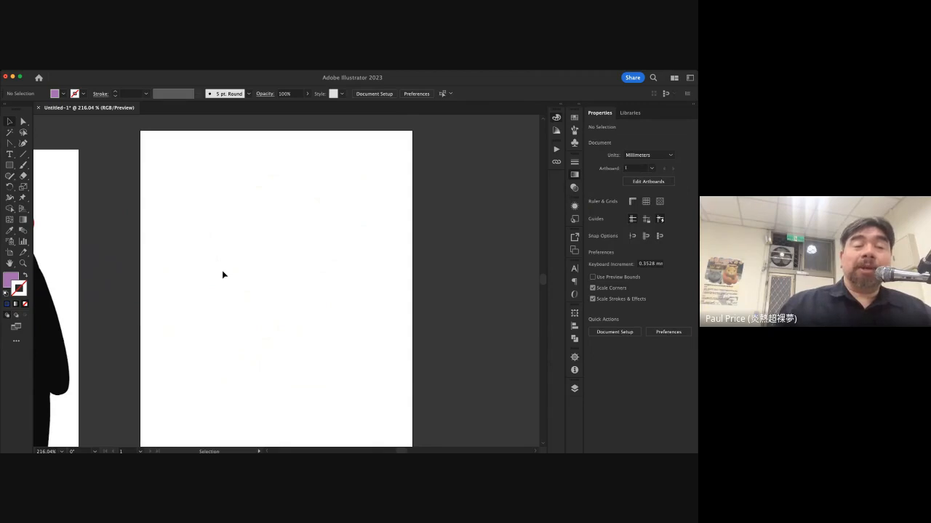
# Move the linked bear image kumamon.jpg onto the blank artboard, centred across its width
pyautogui.scroll(-1, 222, 272)
pyautogui.hscroll(1, 223, 272)
pyautogui.hscroll(2, 222, 274)
pyautogui.scroll(2, 223, 274)
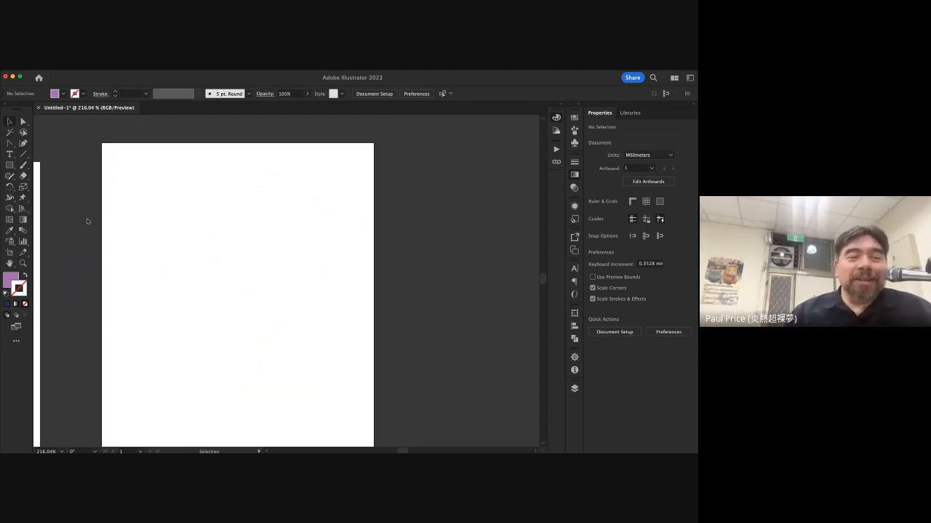
pyautogui.hscroll(-3, 283, 194)
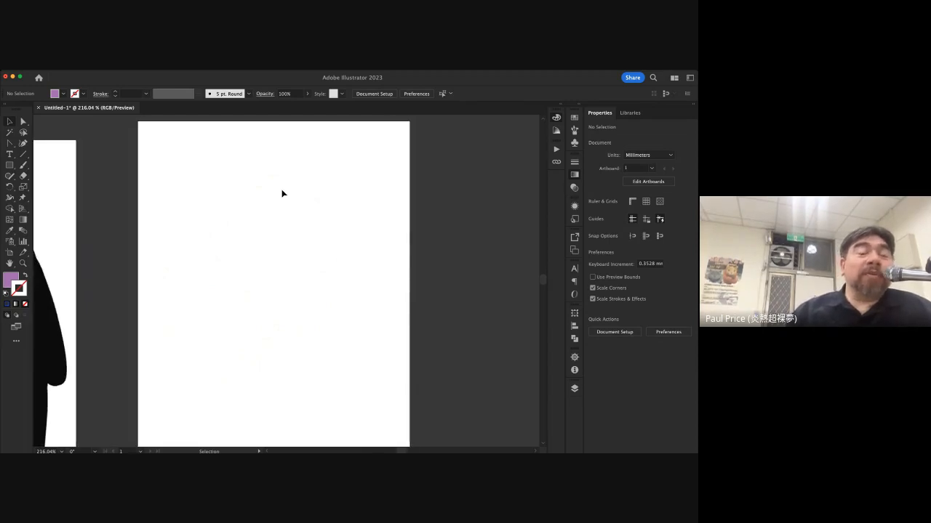
pyautogui.scroll(-3, 283, 193)
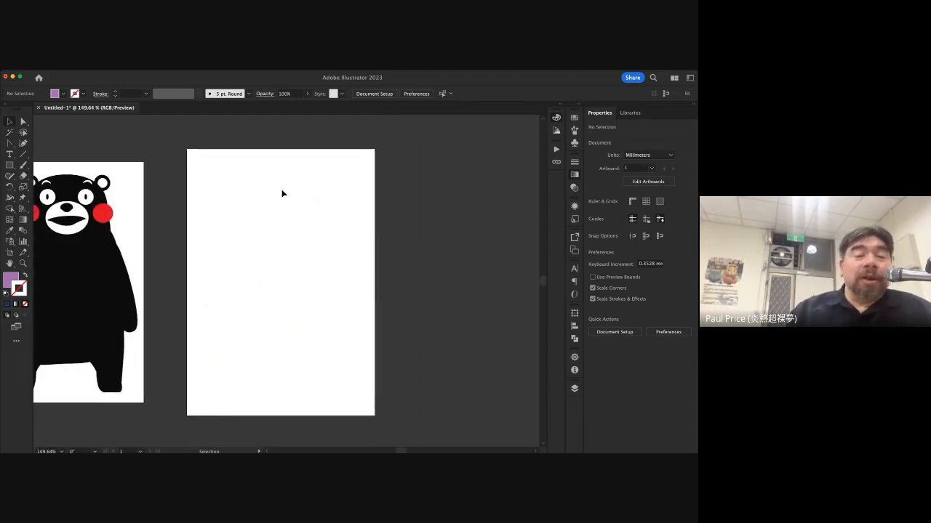
pyautogui.hscroll(-3, 282, 194)
pyautogui.click(118, 279)
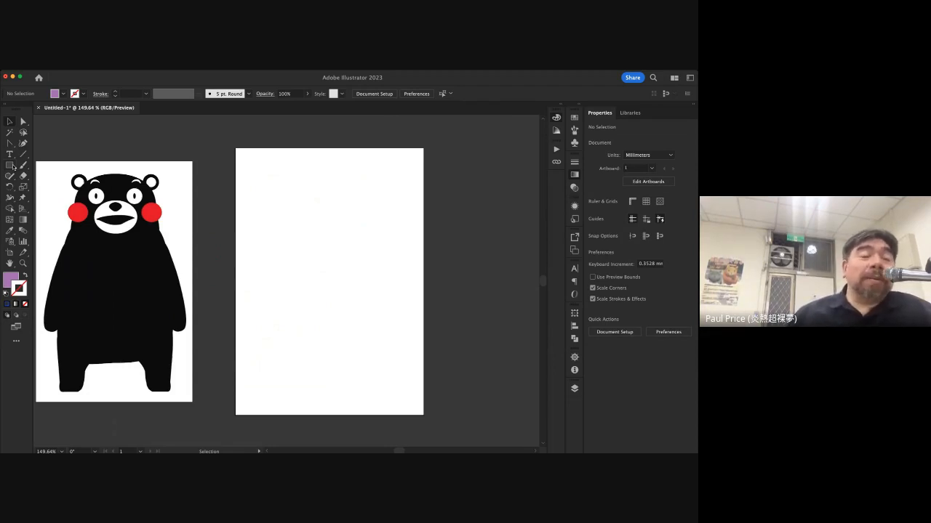
pyautogui.click(115, 211)
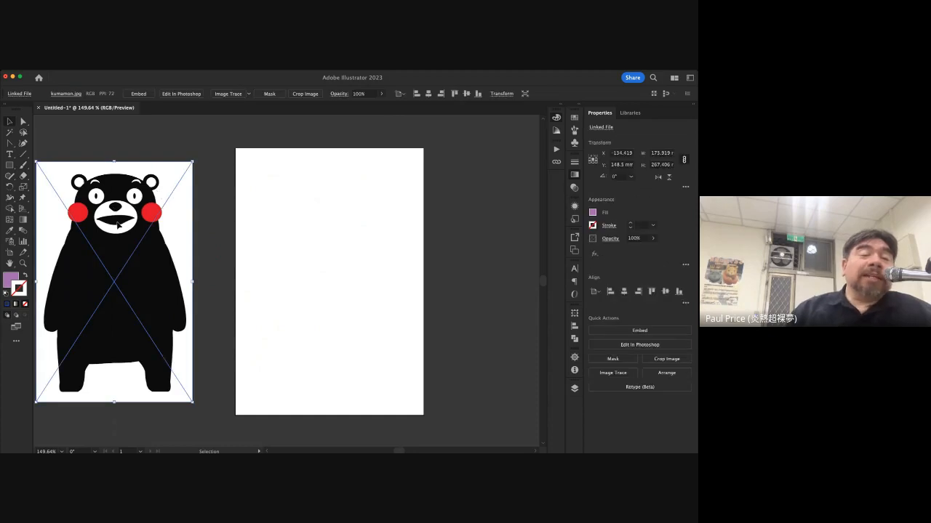
pyautogui.moveTo(118, 223); pyautogui.dragTo(142, 211)
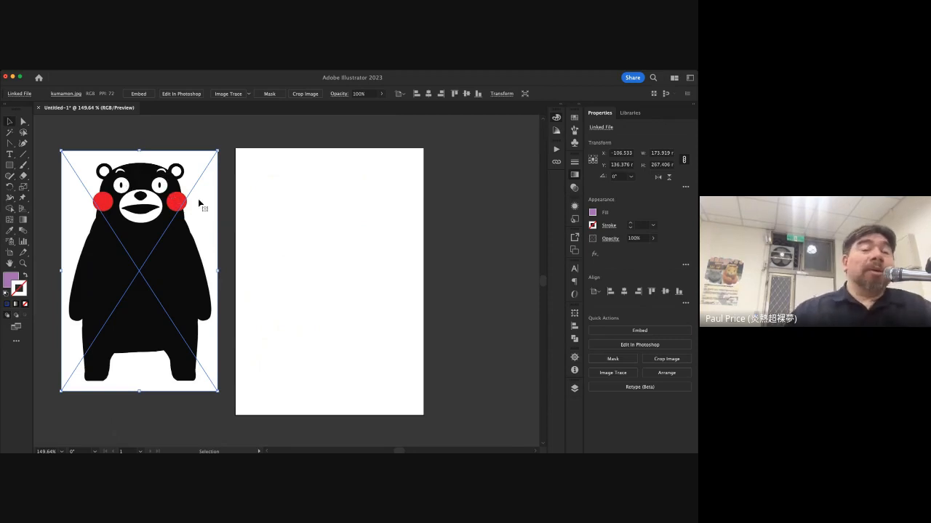
pyautogui.scroll(3, 199, 203)
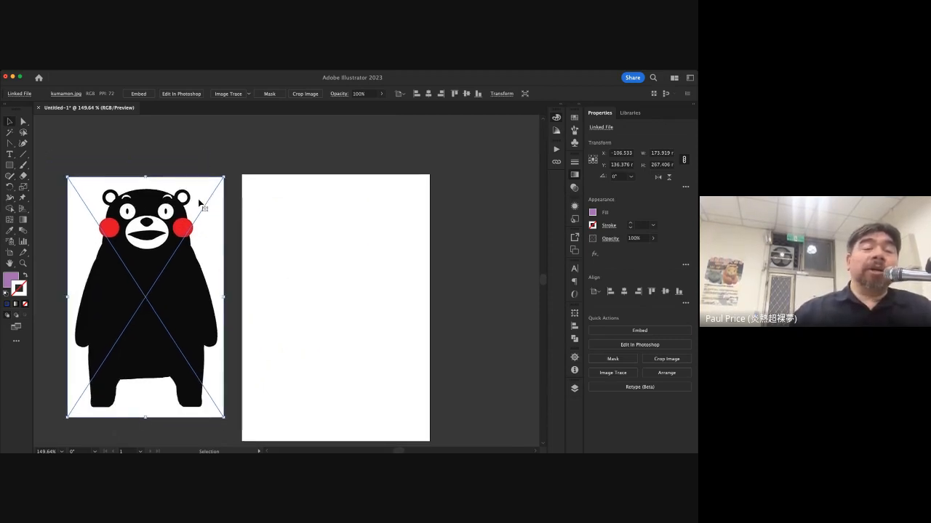
pyautogui.scroll(5, 198, 203)
pyautogui.scroll(-3, 198, 203)
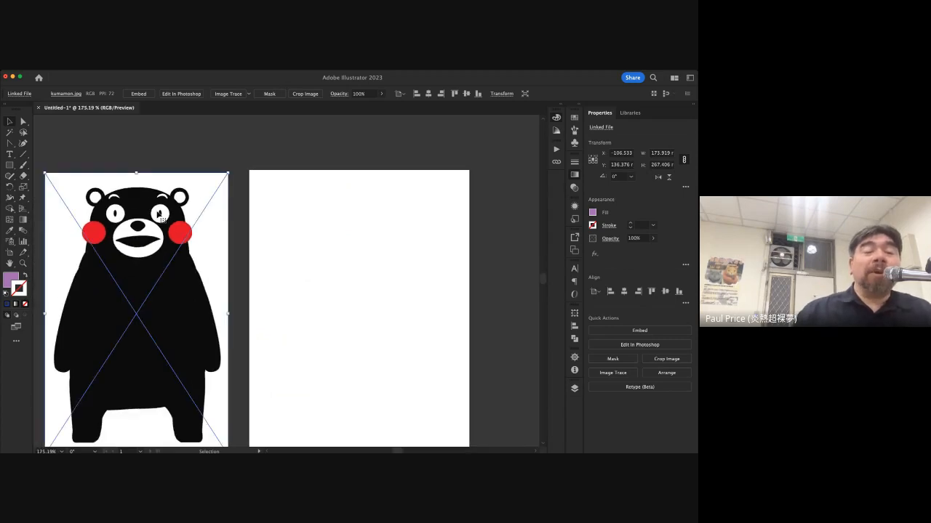
pyautogui.moveTo(137, 226); pyautogui.dragTo(343, 247)
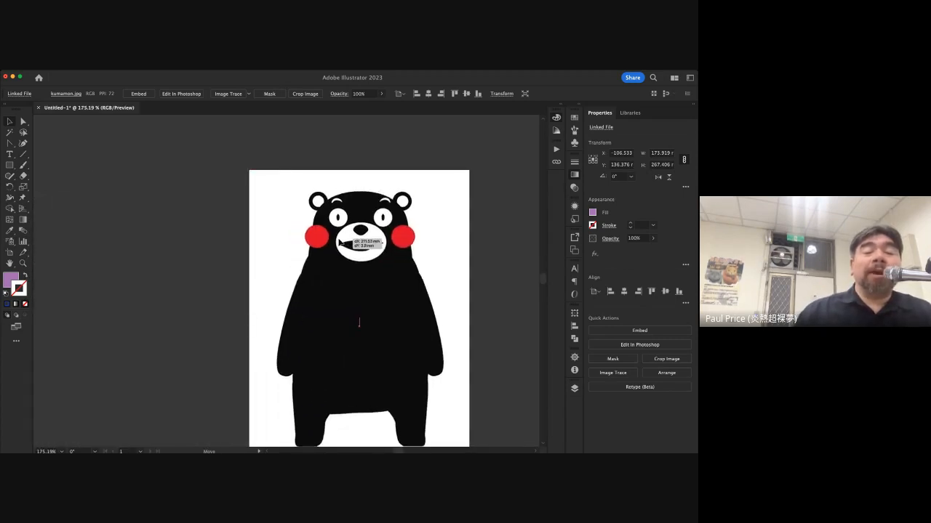
# Move the bear image slightly lower on the artboard and enlarge it proportionally to about 191 × 294 mm
pyautogui.scroll(-5, 343, 247)
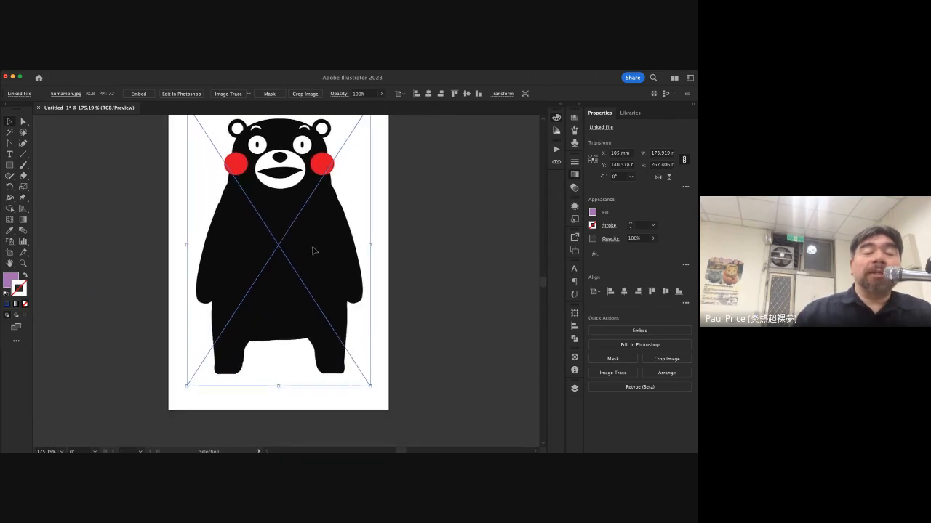
pyautogui.moveTo(313, 261); pyautogui.dragTo(314, 264)
pyautogui.scroll(3, 314, 265)
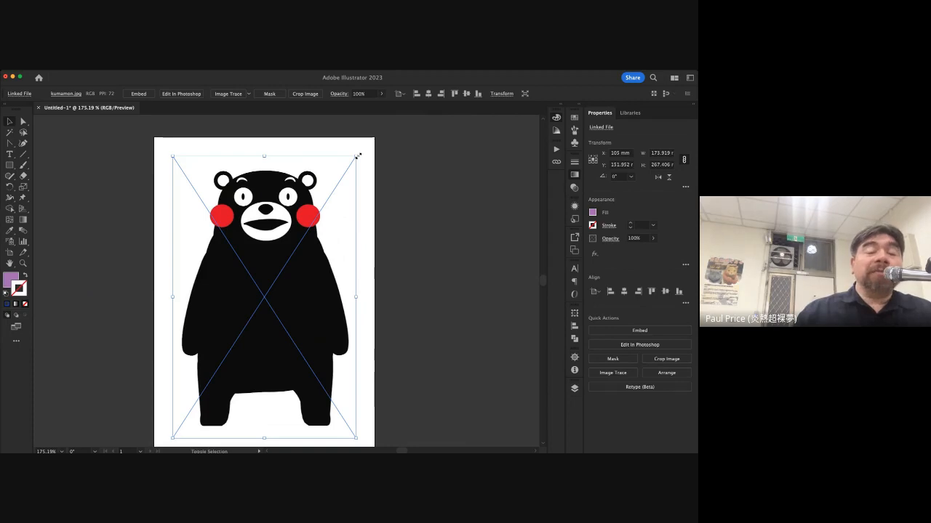
pyautogui.moveTo(358, 156); pyautogui.dragTo(392, 144)
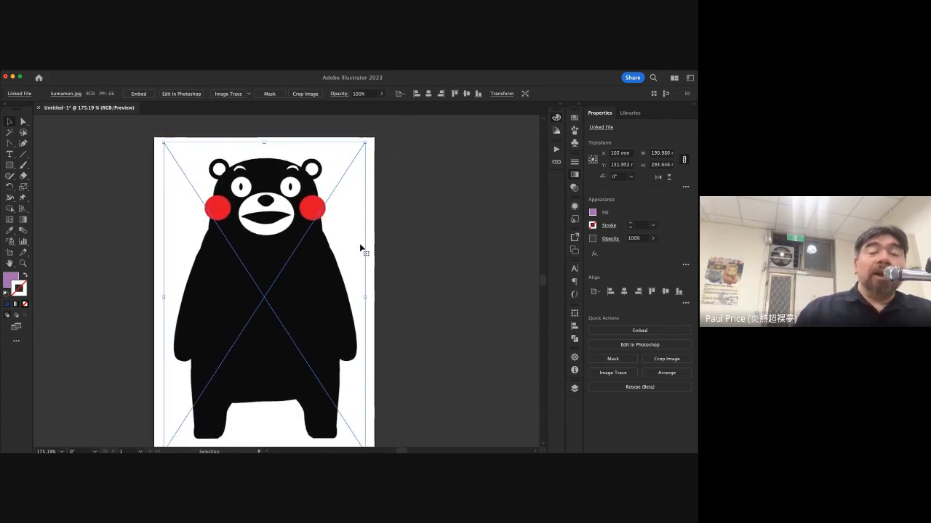
pyautogui.hscroll(4, 361, 249)
pyautogui.scroll(-2, 361, 248)
pyautogui.hscroll(-2, 361, 249)
pyautogui.scroll(2, 361, 249)
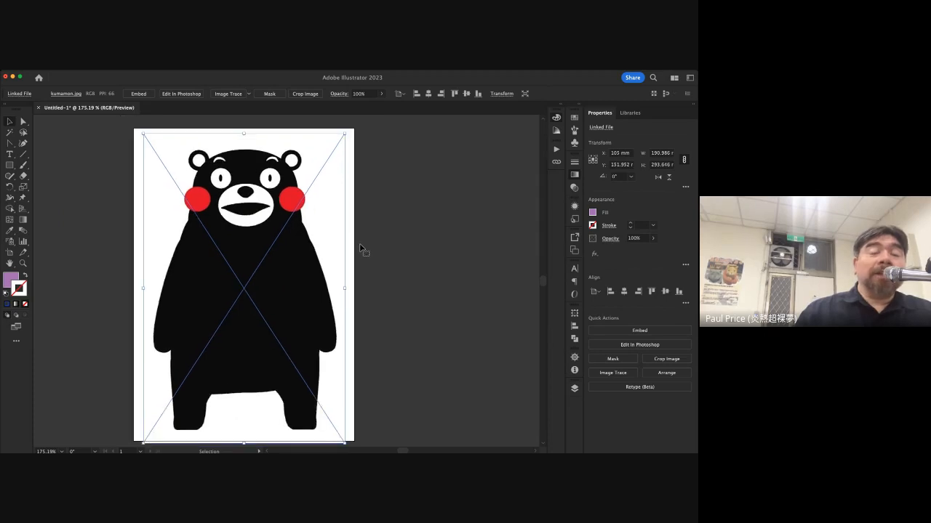
pyautogui.scroll(3, 361, 248)
pyautogui.hscroll(-2, 361, 249)
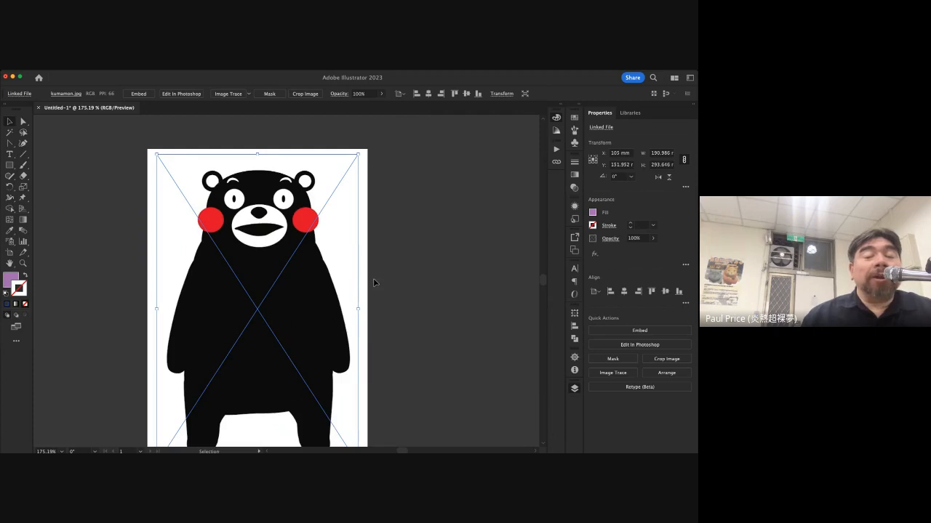
# Draw a purple rectangle about 68 × 48 mm beside the artboard and move it over the bear's left ear
pyautogui.click(403, 263)
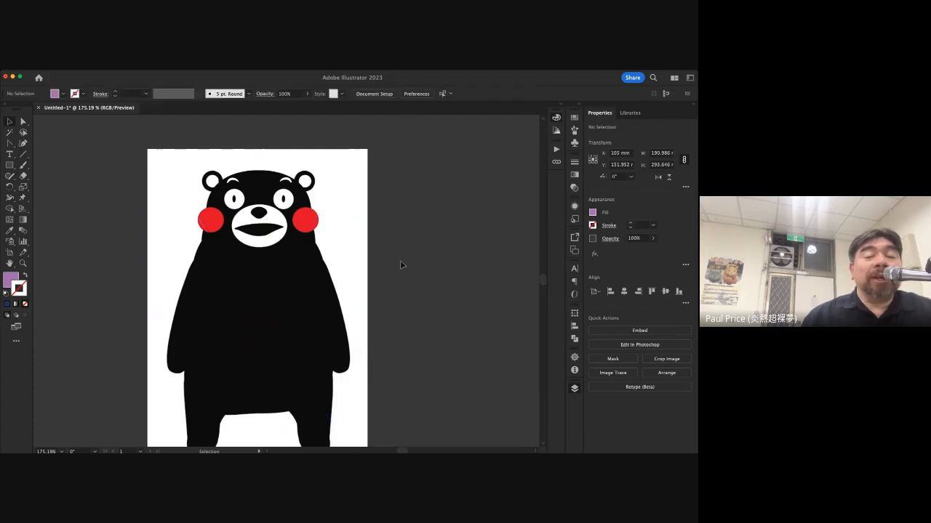
pyautogui.click(304, 231)
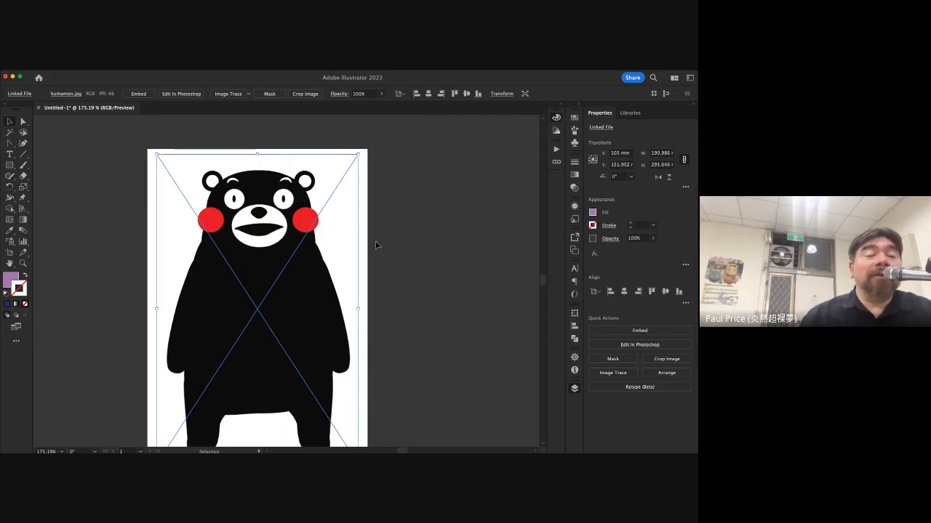
pyautogui.press('m')
pyautogui.moveTo(67, 167); pyautogui.dragTo(140, 216)
pyautogui.press('v')
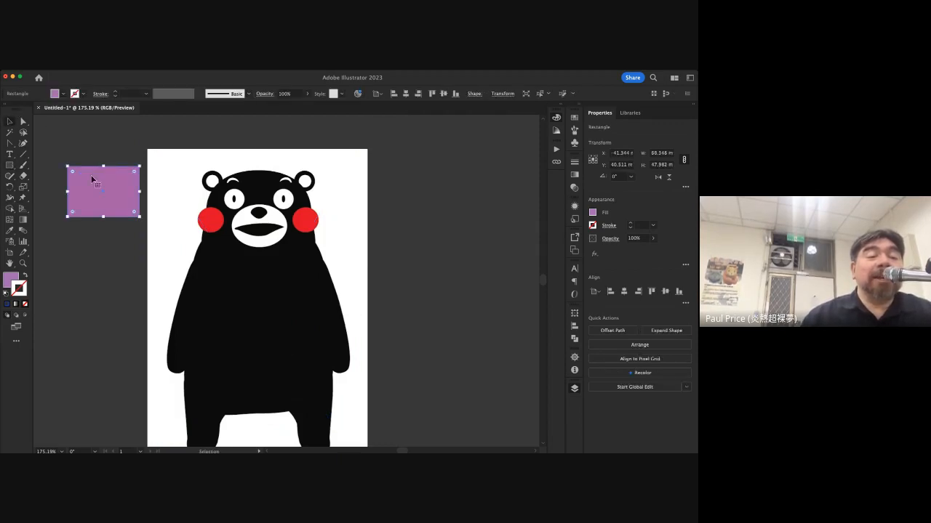
pyautogui.moveTo(92, 178); pyautogui.dragTo(163, 181)
pyautogui.click(98, 204)
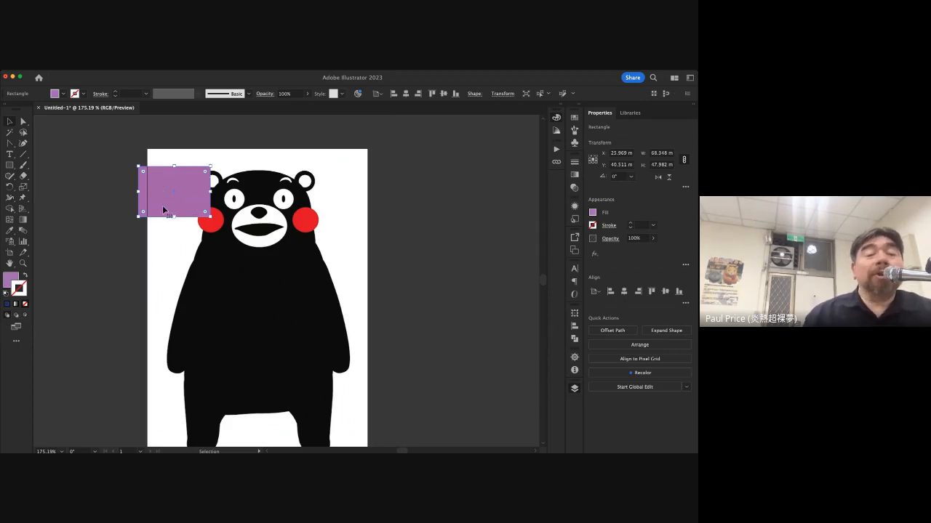
# Select the purple rectangle and the bear image in turn to compare their selection colours
pyautogui.click(463, 293)
pyautogui.hotkey('ctrl', 'y')
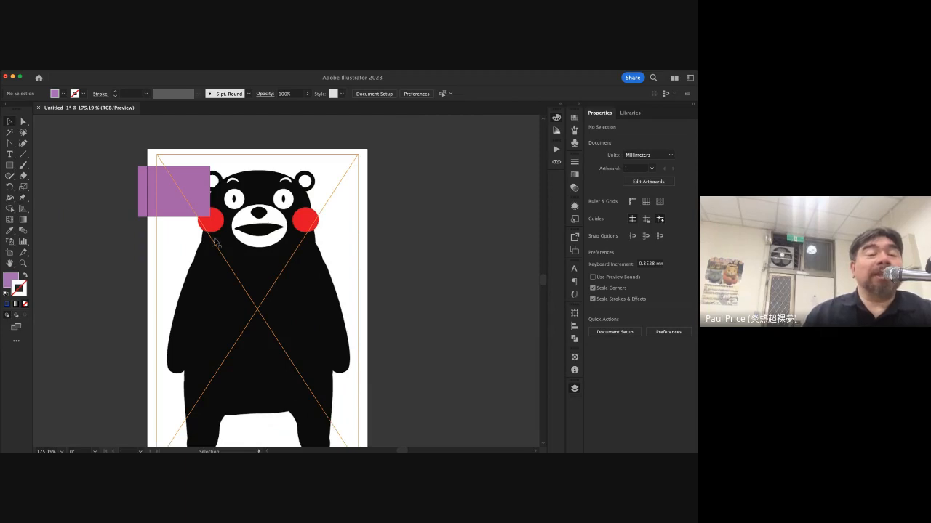
pyautogui.click(187, 184)
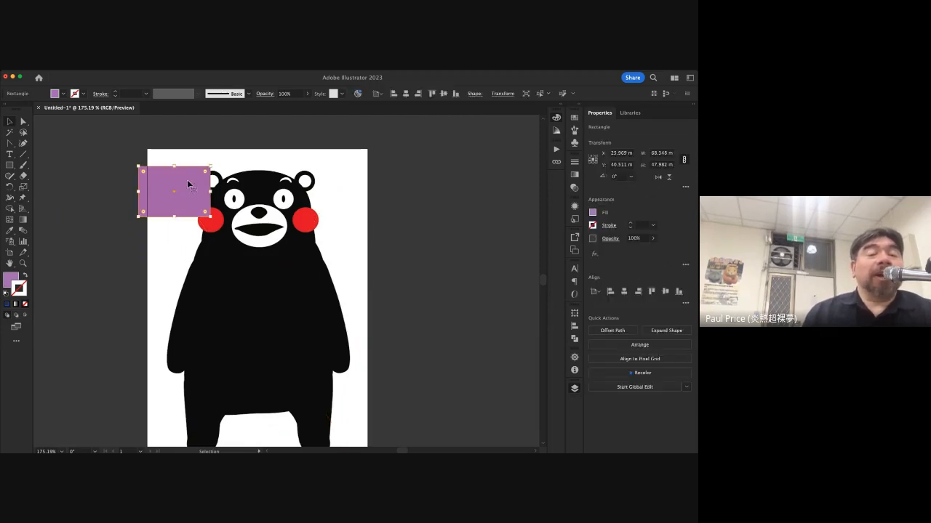
pyautogui.click(222, 190)
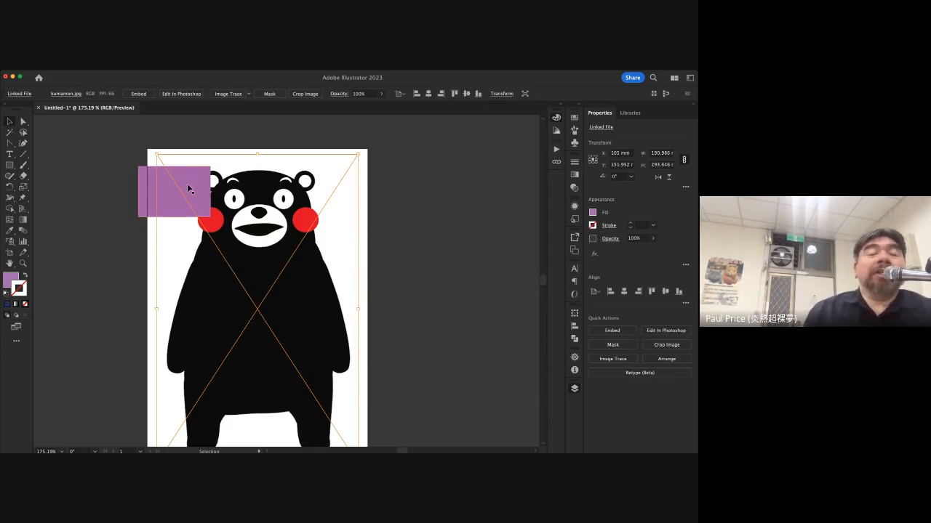
pyautogui.click(161, 189)
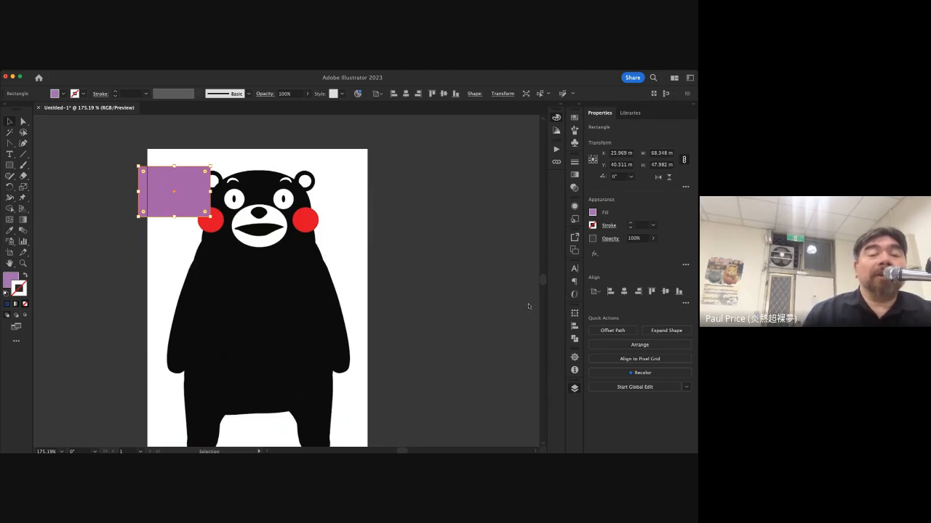
# Draw a second purple rectangle about 65 × 55 mm over the bear's face and shift it onto the right cheek
pyautogui.click(10, 165)
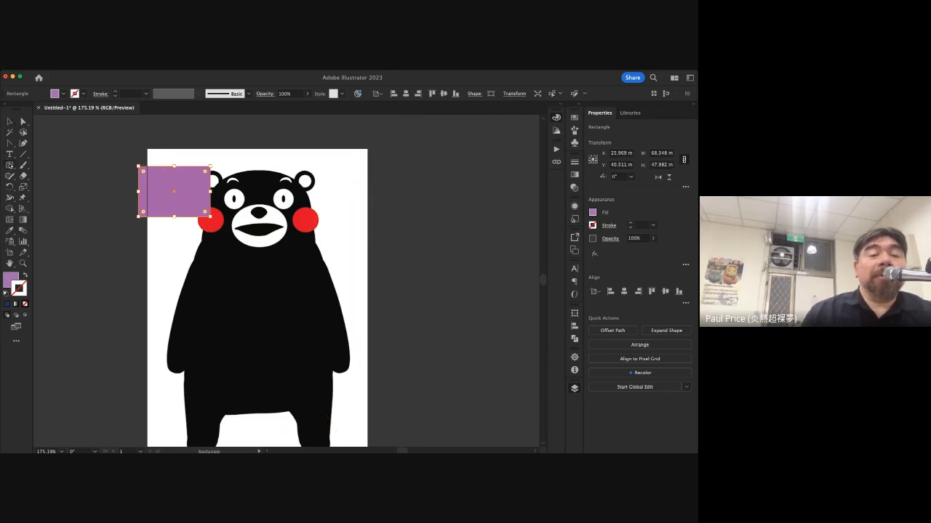
pyautogui.moveTo(238, 191); pyautogui.dragTo(305, 245)
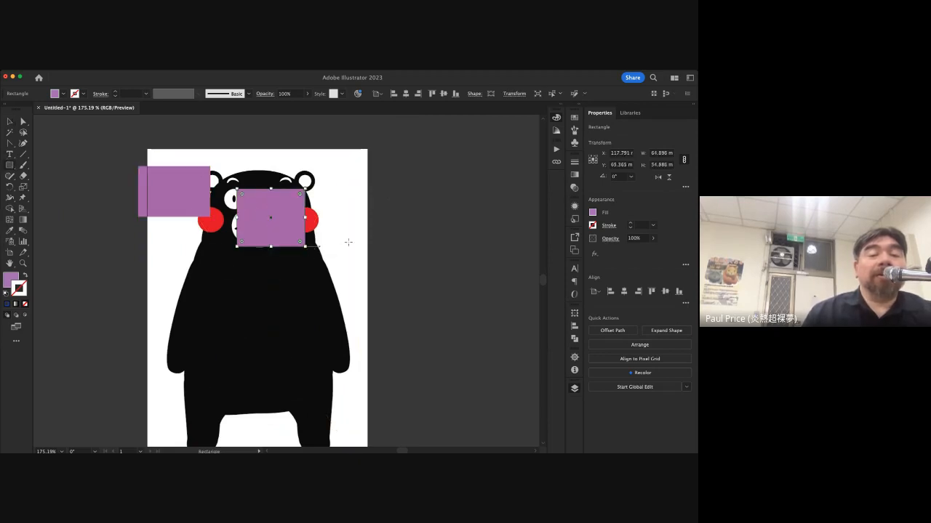
pyautogui.click(9, 121)
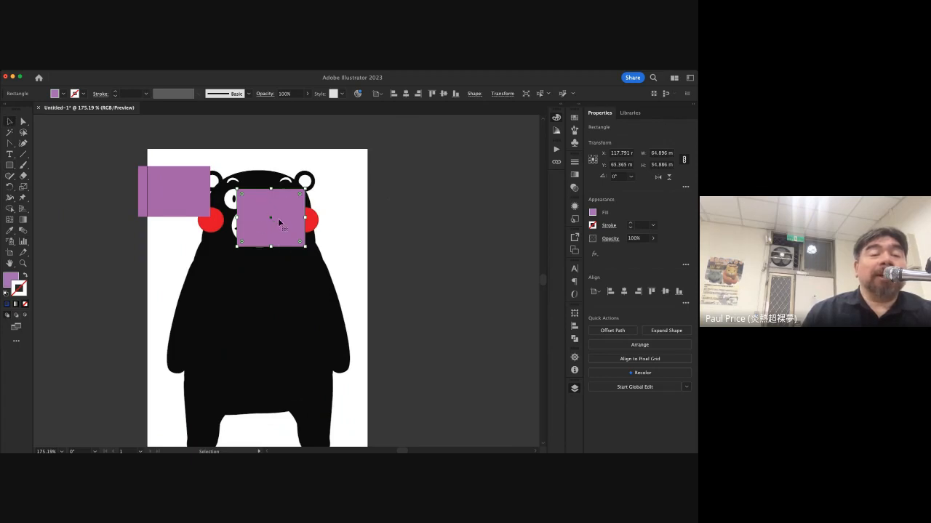
pyautogui.moveTo(280, 222); pyautogui.dragTo(312, 222)
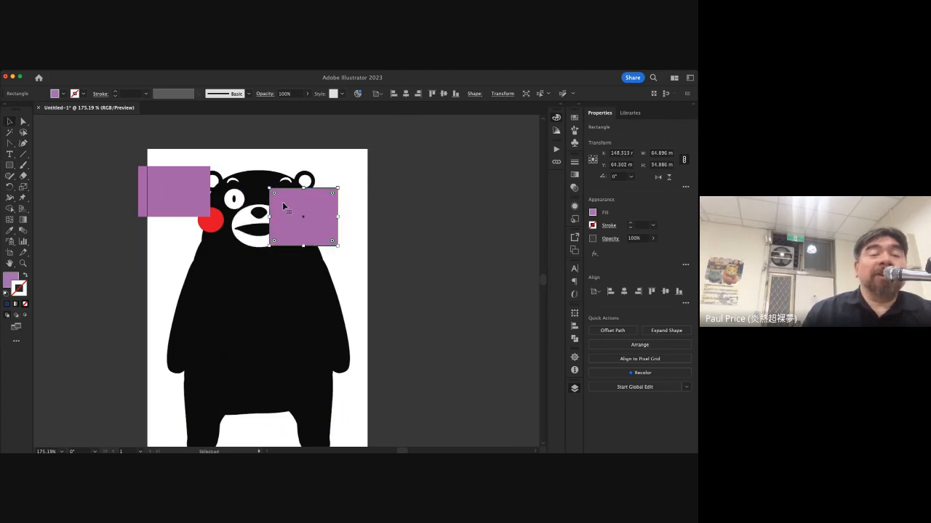
# Select the two purple rectangles alternately to compare the layer colours of their selection outlines
pyautogui.click(169, 184)
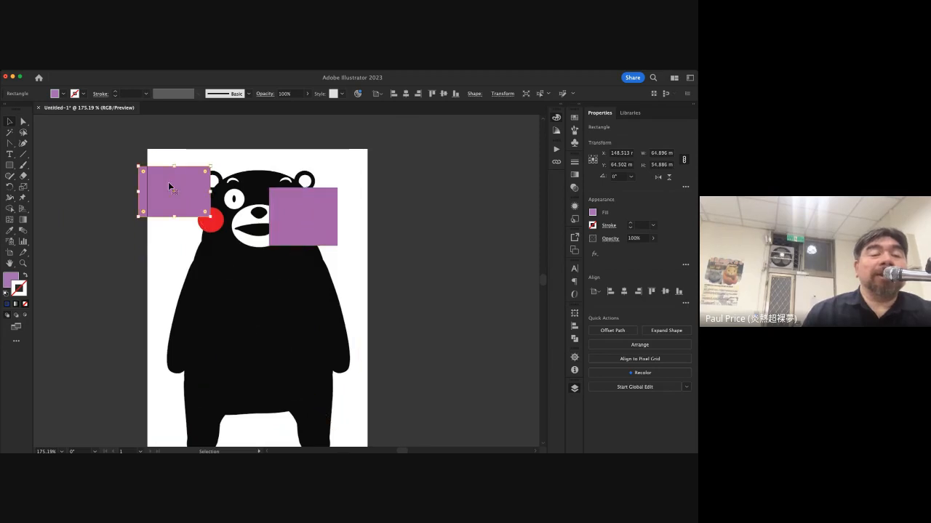
pyautogui.click(297, 218)
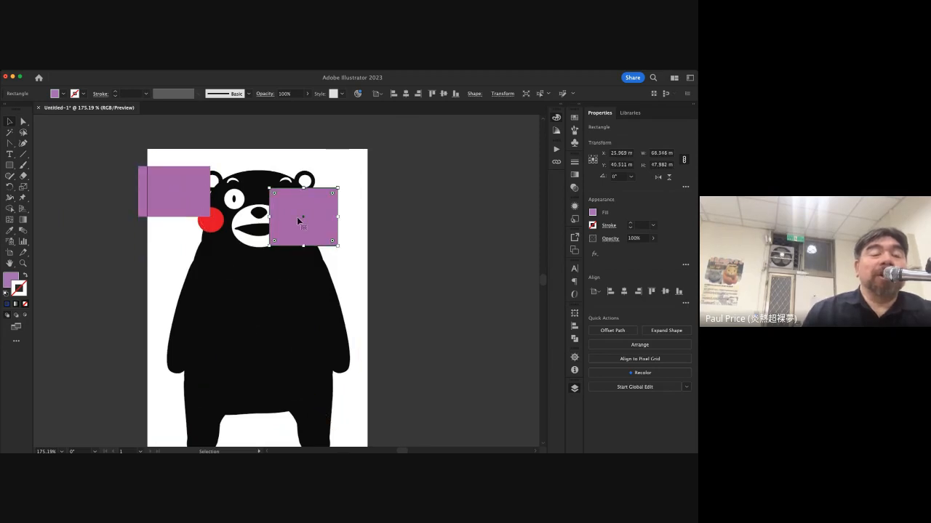
pyautogui.click(162, 177)
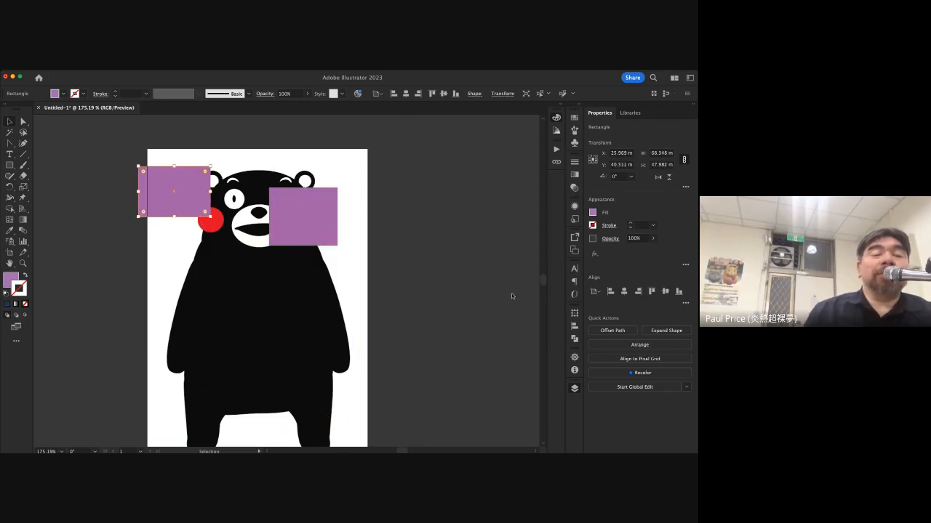
pyautogui.click(320, 218)
pyautogui.click(206, 187)
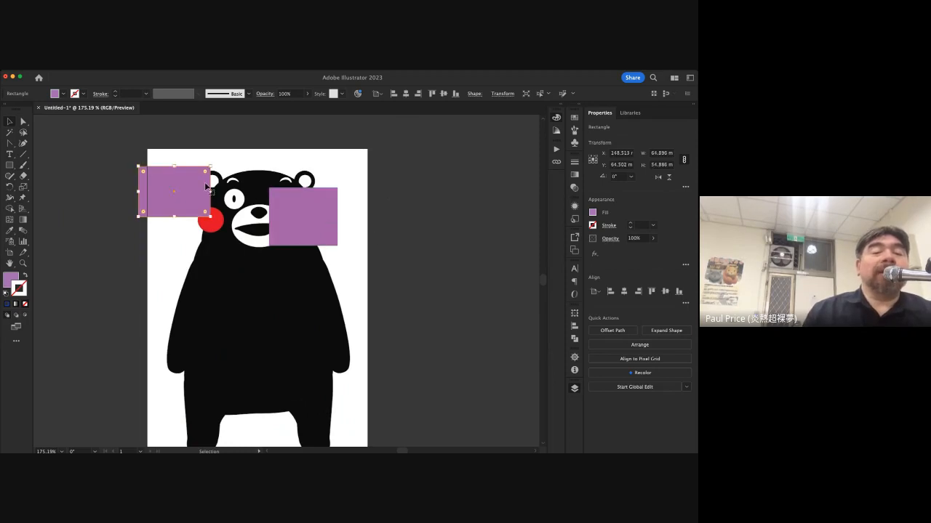
# Delete both purple rectangles covering the bear image
pyautogui.click(286, 211)
pyautogui.press('Delete')
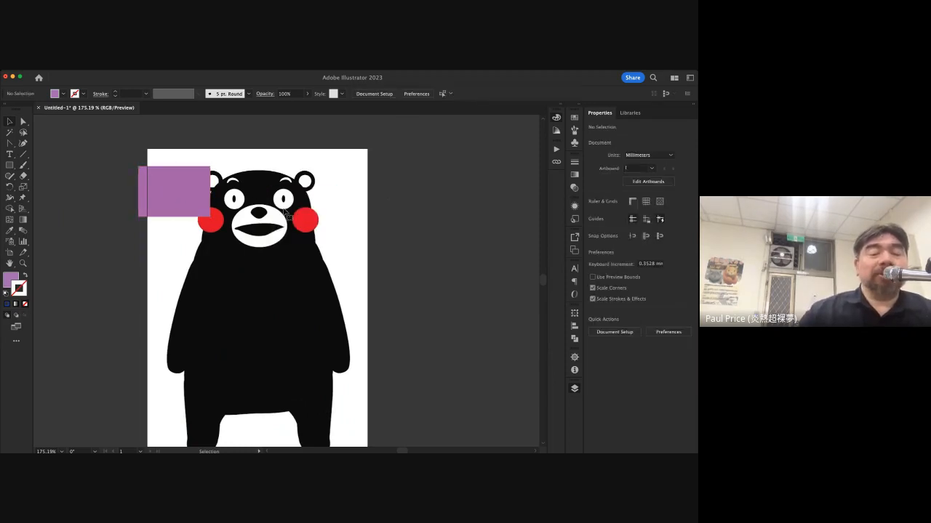
pyautogui.click(168, 193)
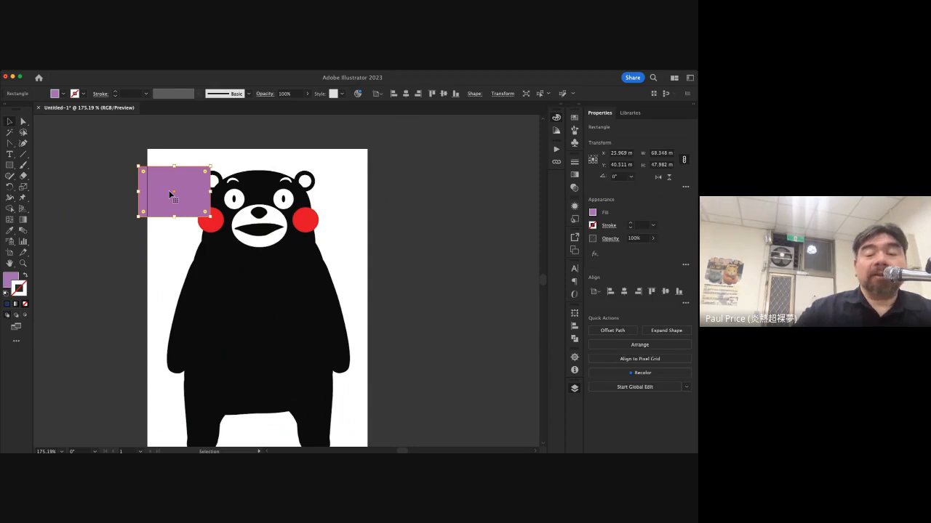
pyautogui.press('Delete')
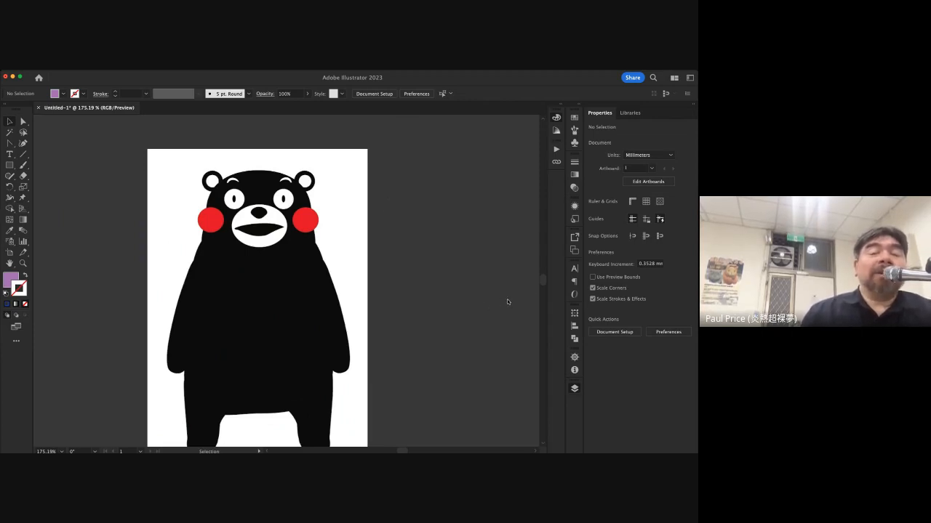
# Dim the bear image on its layer for use as a tracing reference
pyautogui.hscroll(3, 373, 317)
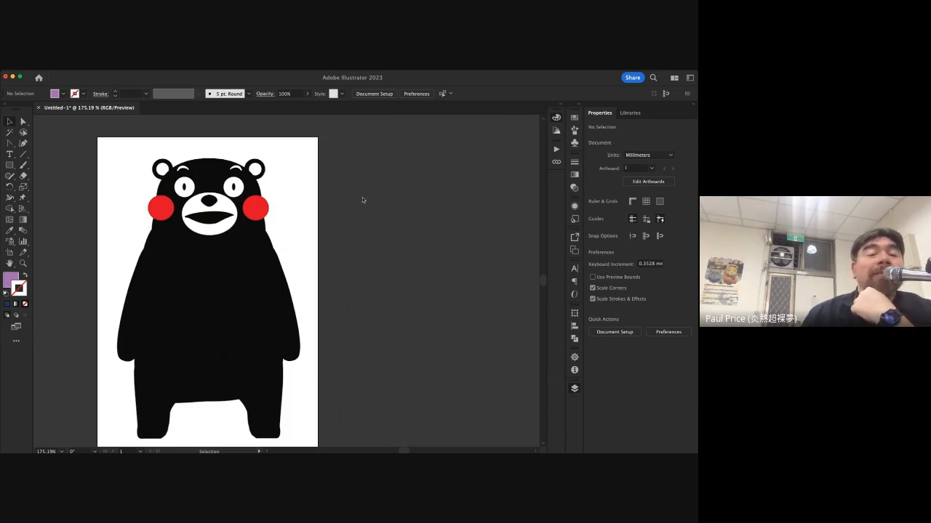
pyautogui.click(407, 216)
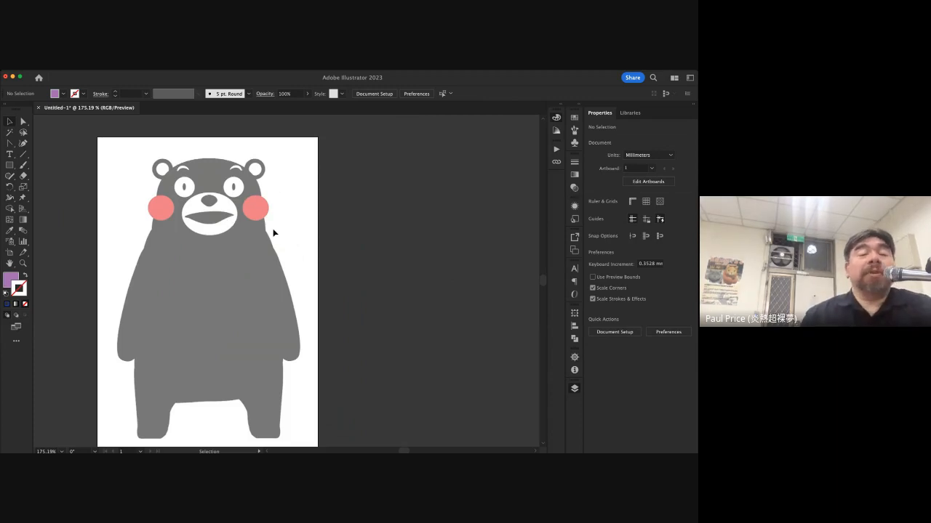
pyautogui.scroll(-2, 237, 265)
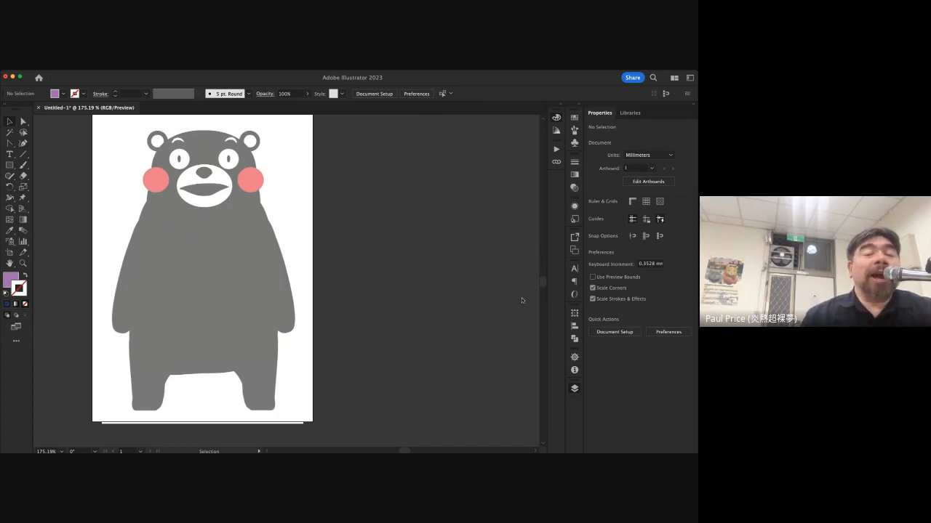
pyautogui.hscroll(-3, 160, 182)
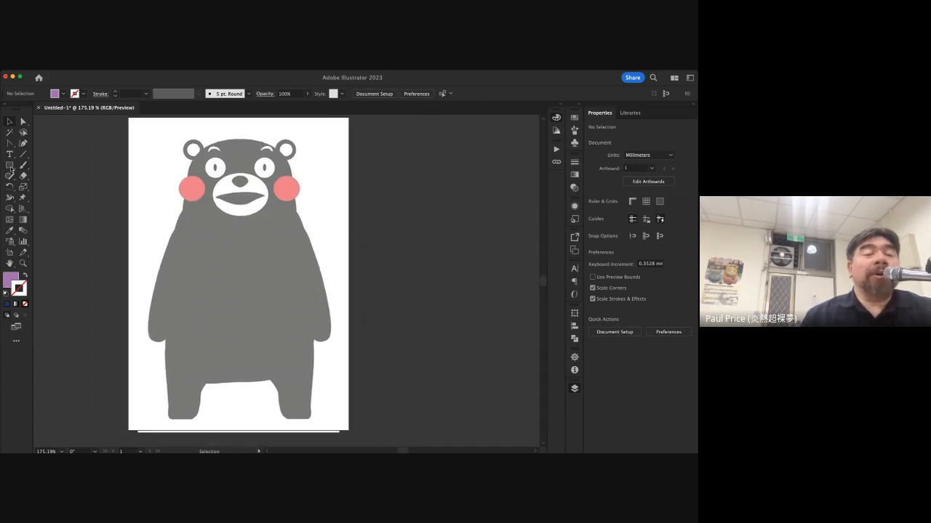
pyautogui.click(10, 167)
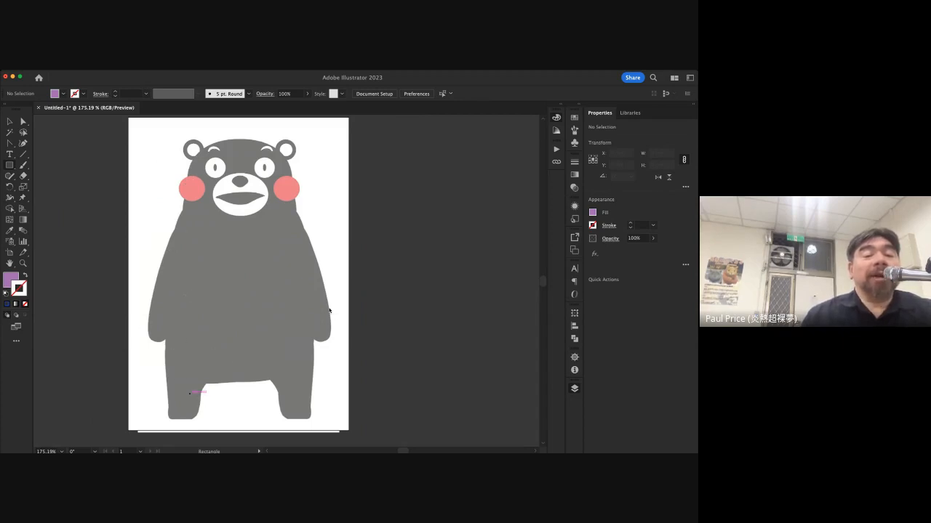
pyautogui.scroll(3, 199, 213)
pyautogui.hscroll(3, 200, 213)
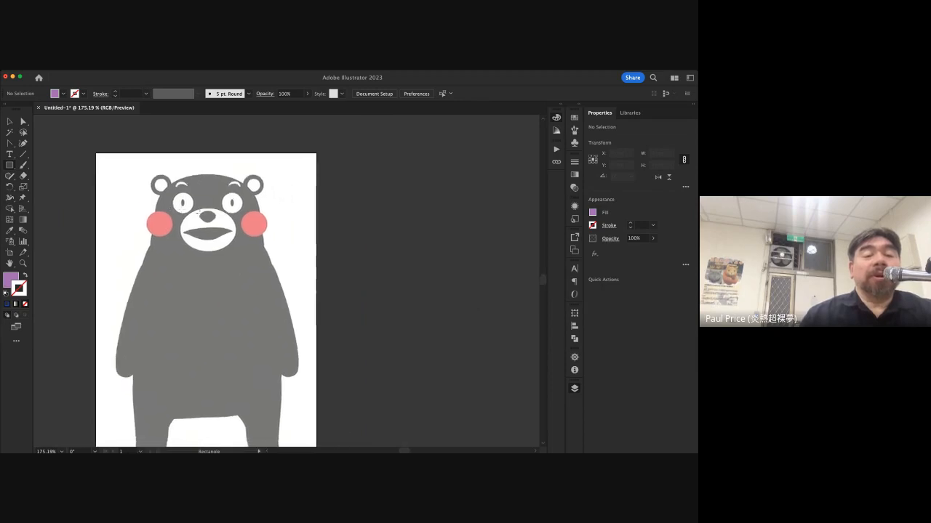
pyautogui.scroll(-1, 202, 212)
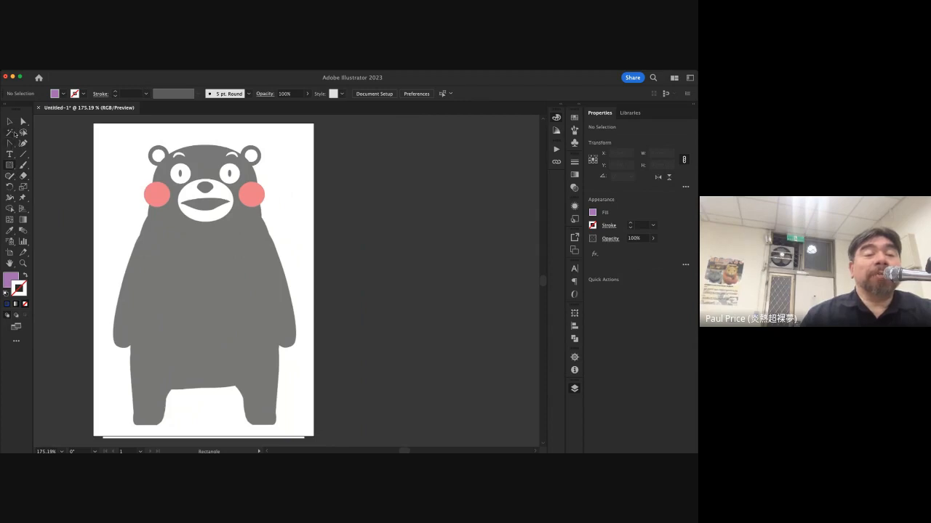
# Draw a closed four-sided purple shape about 83 × 76 mm over the bear's face with the Pen tool and leave it deselected
pyautogui.click(14, 135)
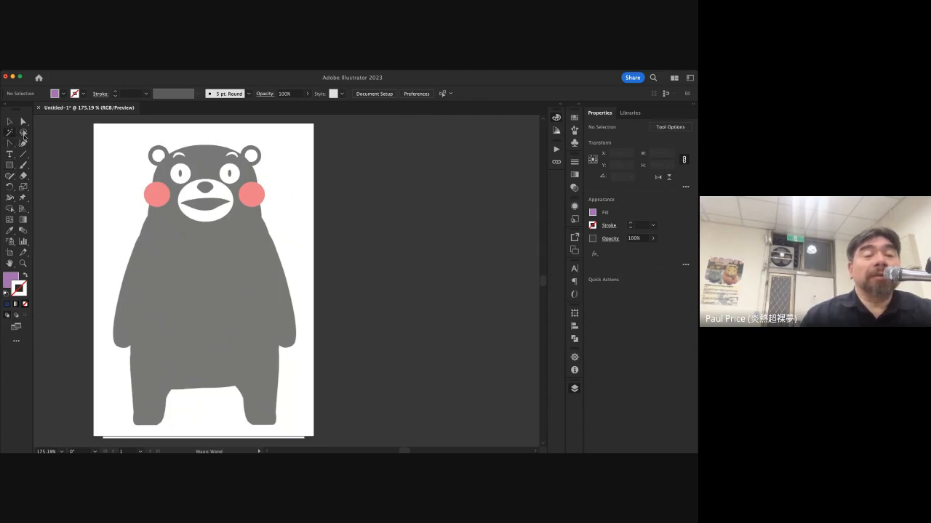
pyautogui.click(9, 144)
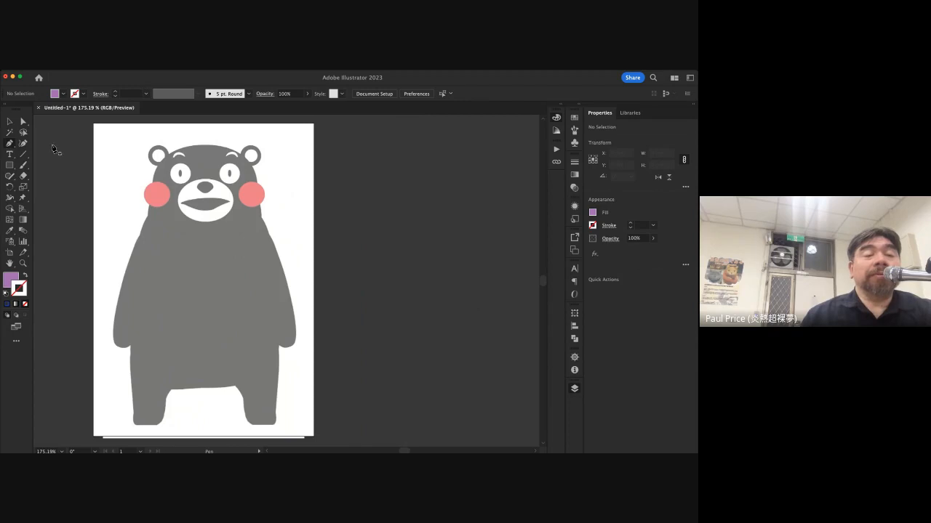
pyautogui.click(154, 185)
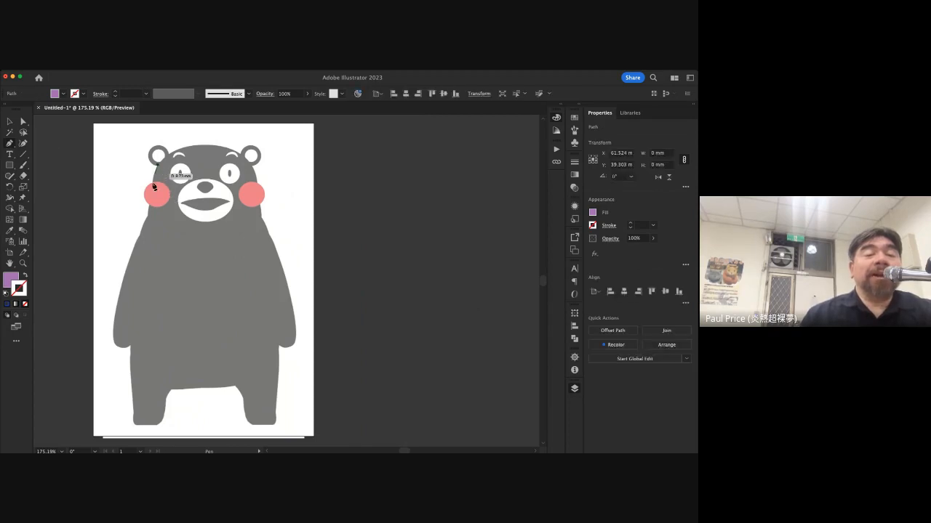
pyautogui.click(151, 210)
pyautogui.click(230, 243)
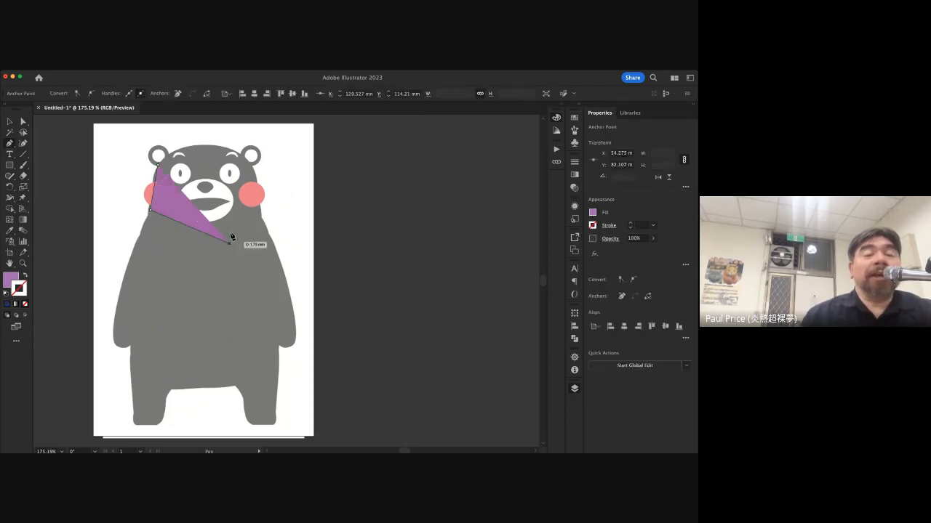
pyautogui.click(237, 164)
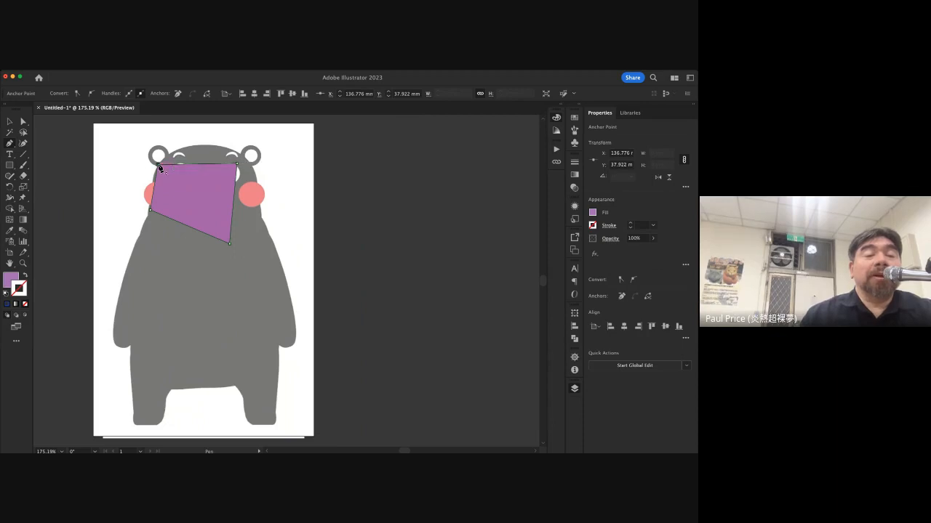
pyautogui.click(160, 168)
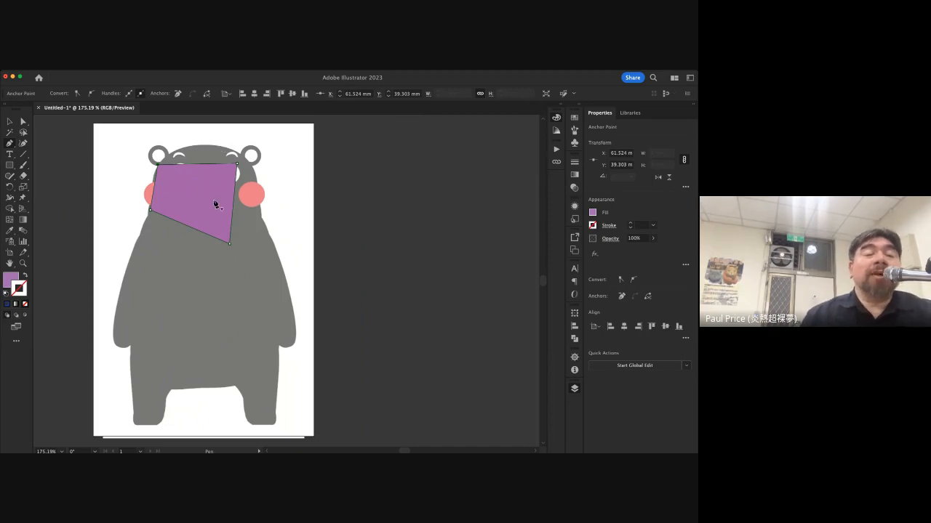
pyautogui.scroll(5, 195, 213)
pyautogui.scroll(-2, 194, 210)
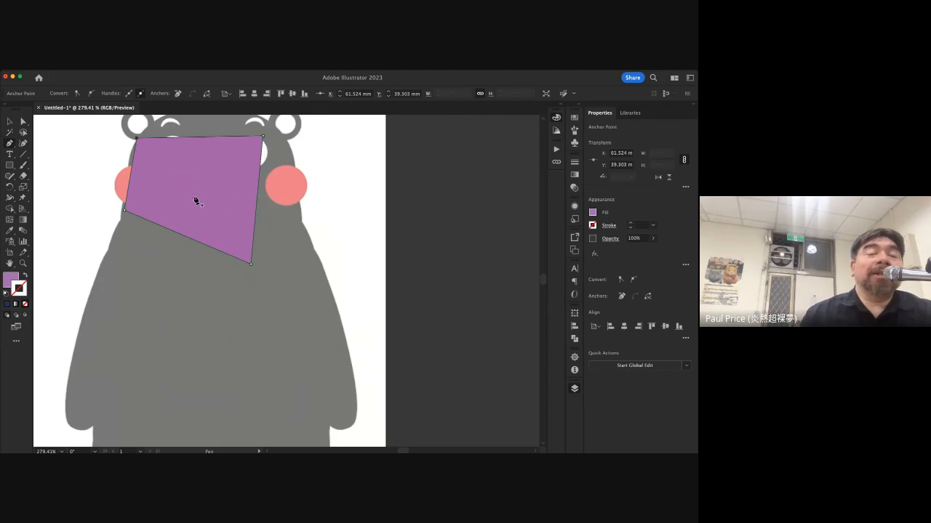
pyautogui.click(196, 200)
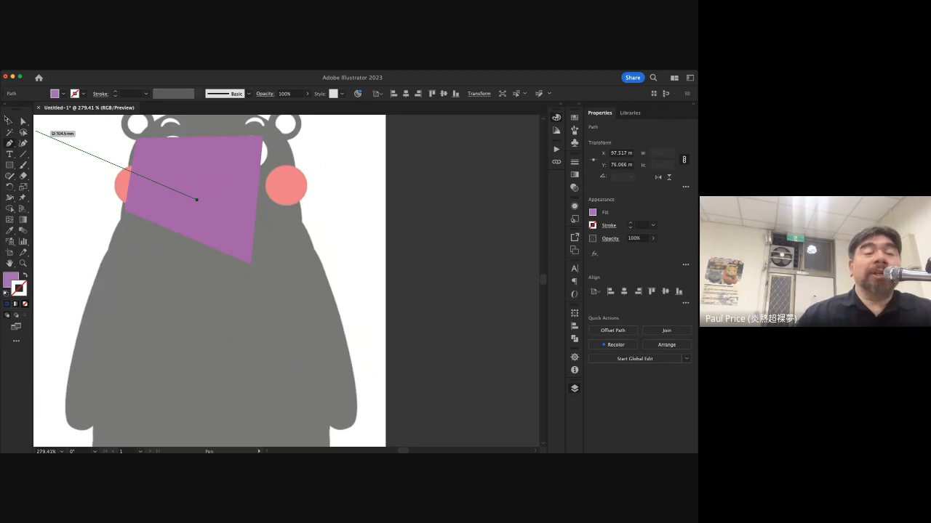
pyautogui.click(8, 122)
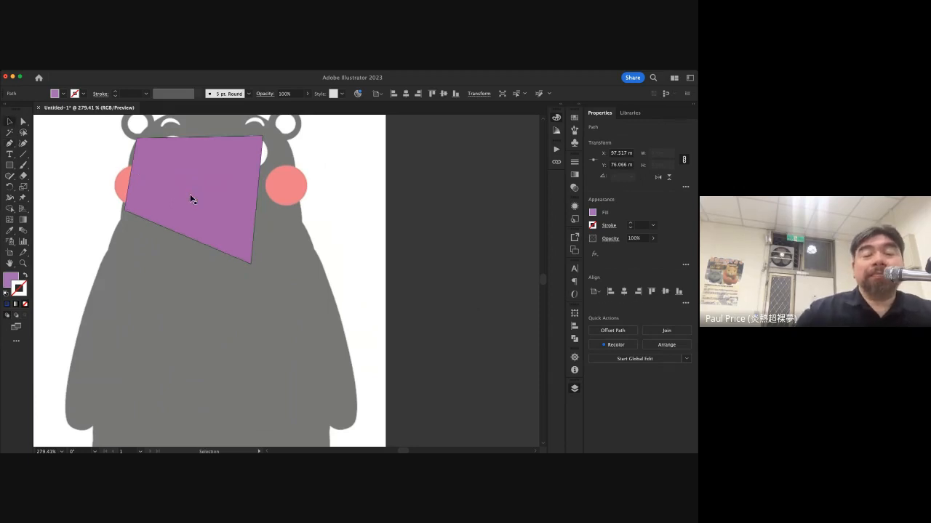
pyautogui.press('super+shift+a')
# Place the dimmed bear image above the purple shape and shift the shape about 17 mm left beneath it
pyautogui.scroll(2, 273, 192)
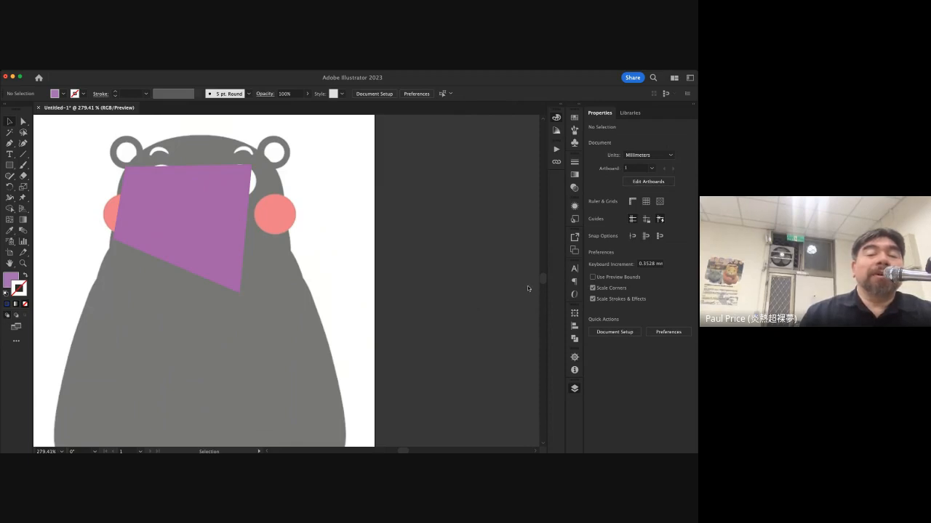
pyautogui.press('super+z')
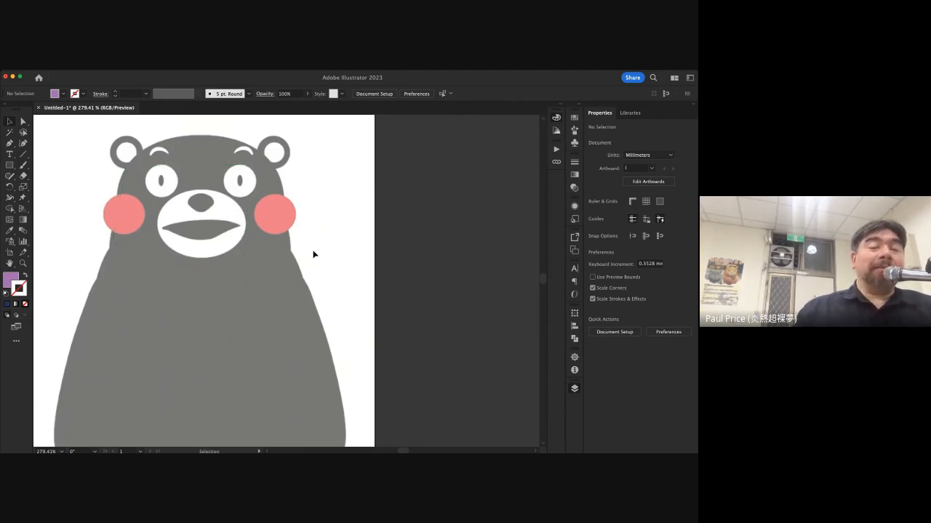
pyautogui.moveTo(191, 192); pyautogui.dragTo(165, 191)
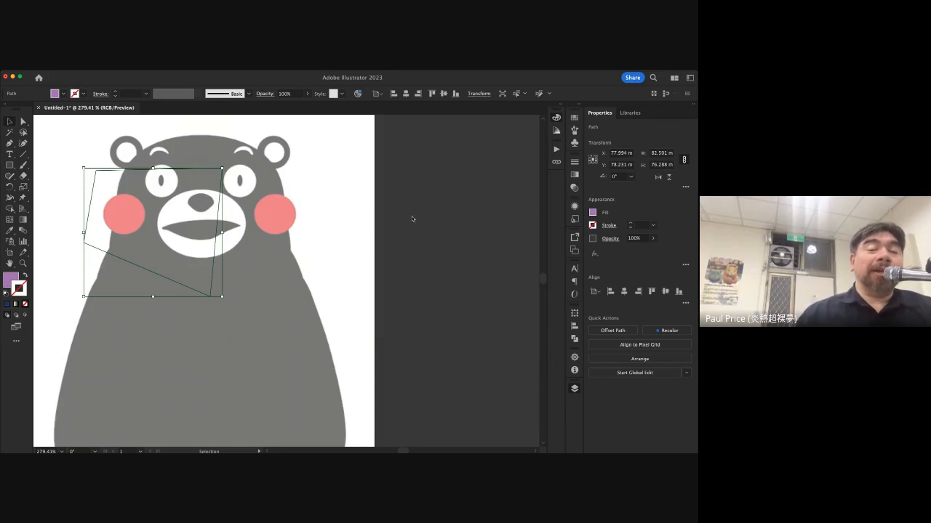
# Turn off the dimming of the bear image and set the image's opacity to 50%
pyautogui.press('super+z')
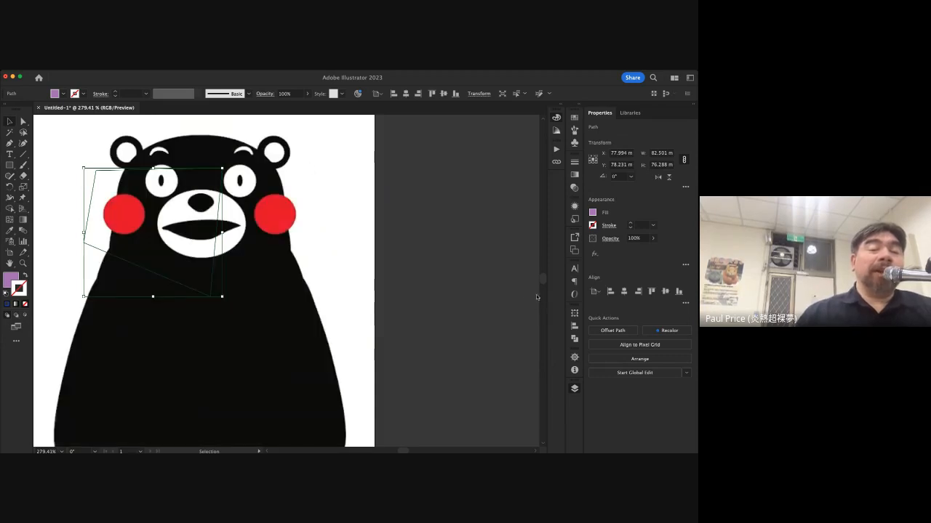
pyautogui.click(305, 317)
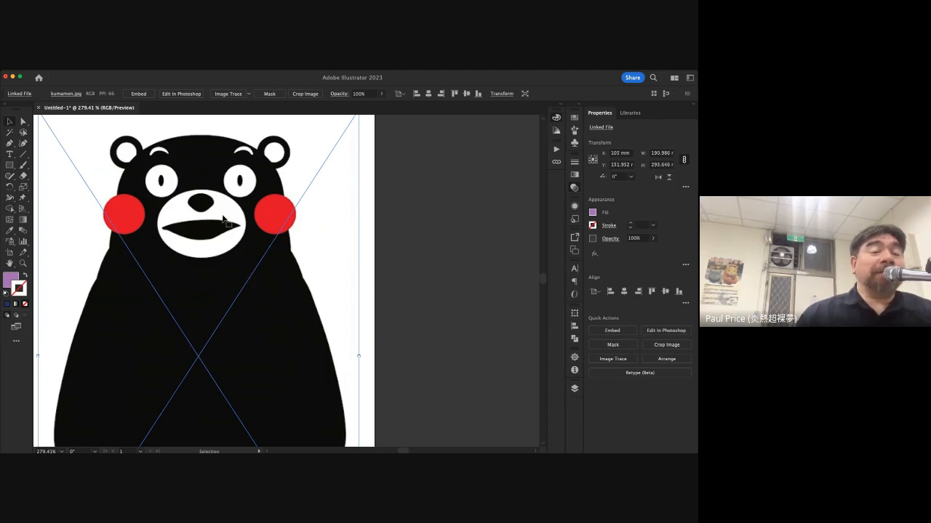
pyautogui.click(409, 265)
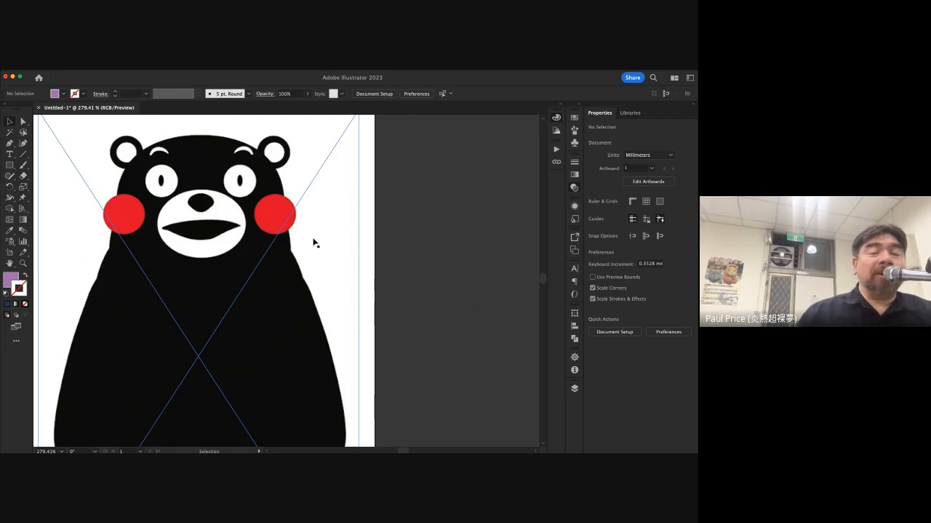
pyautogui.click(259, 260)
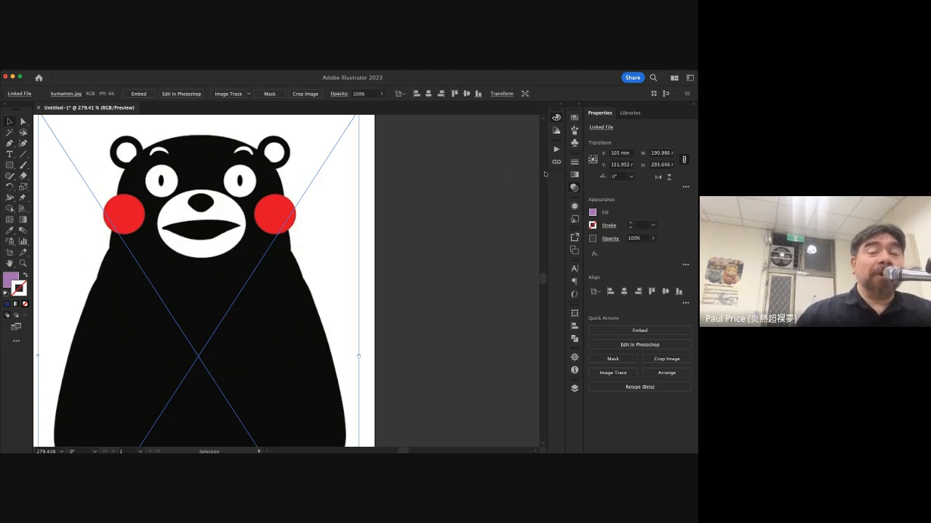
pyautogui.press('1')
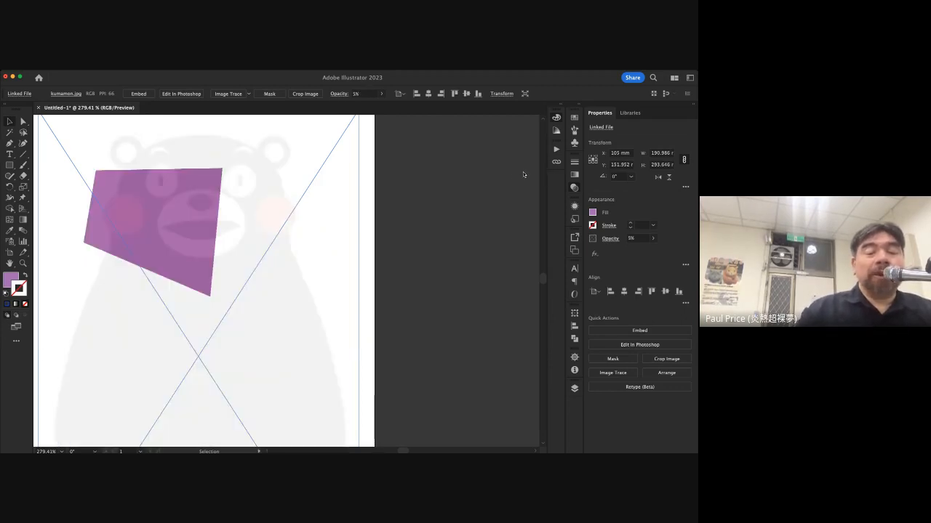
pyautogui.press('5')
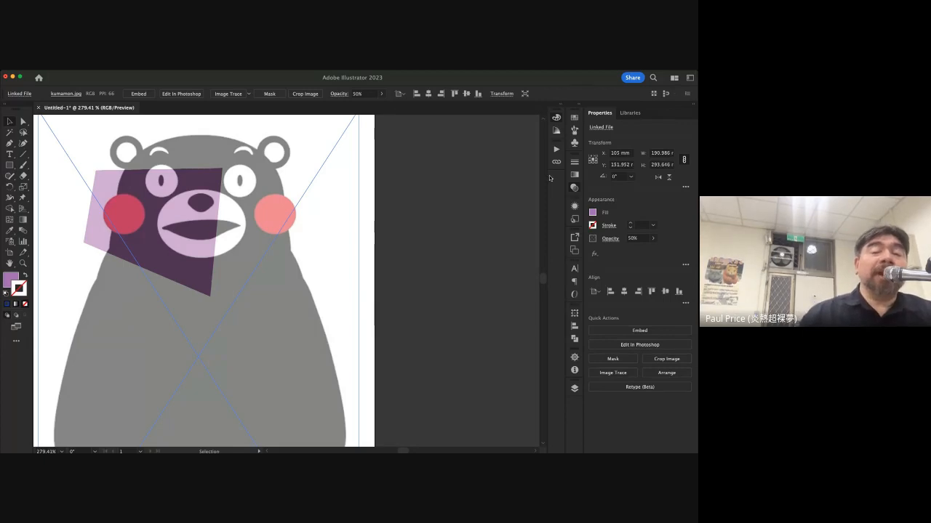
# Shift the four-sided purple shape to the right beneath the translucent bear image, and delete it
pyautogui.click(467, 266)
pyautogui.click(267, 178)
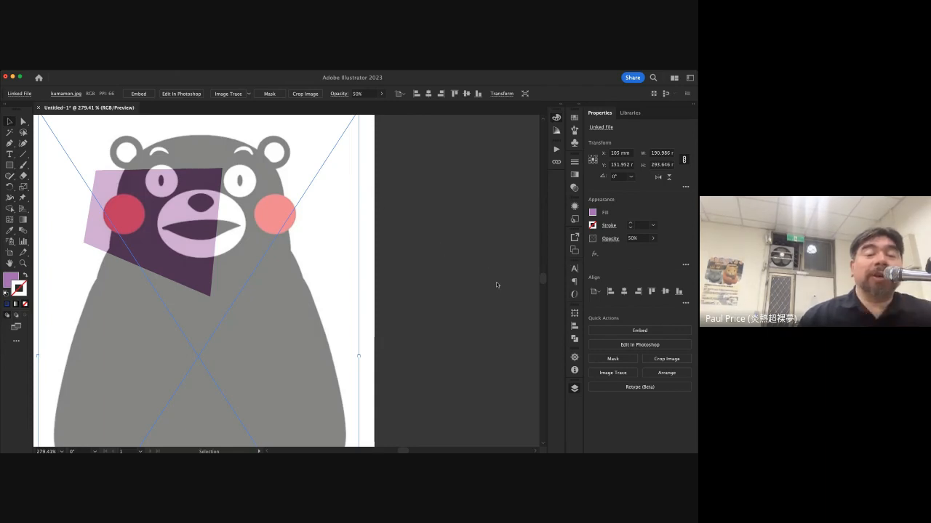
pyautogui.click(474, 296)
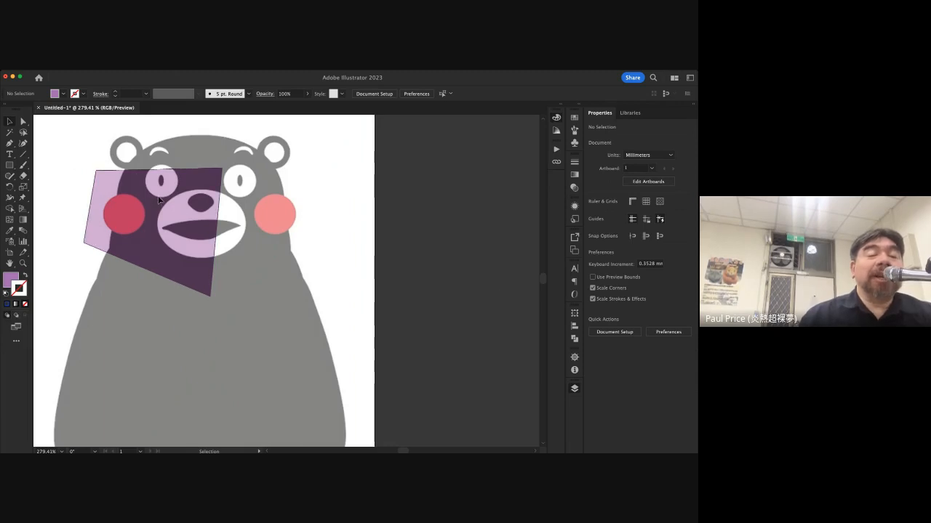
pyautogui.moveTo(162, 199); pyautogui.dragTo(189, 197)
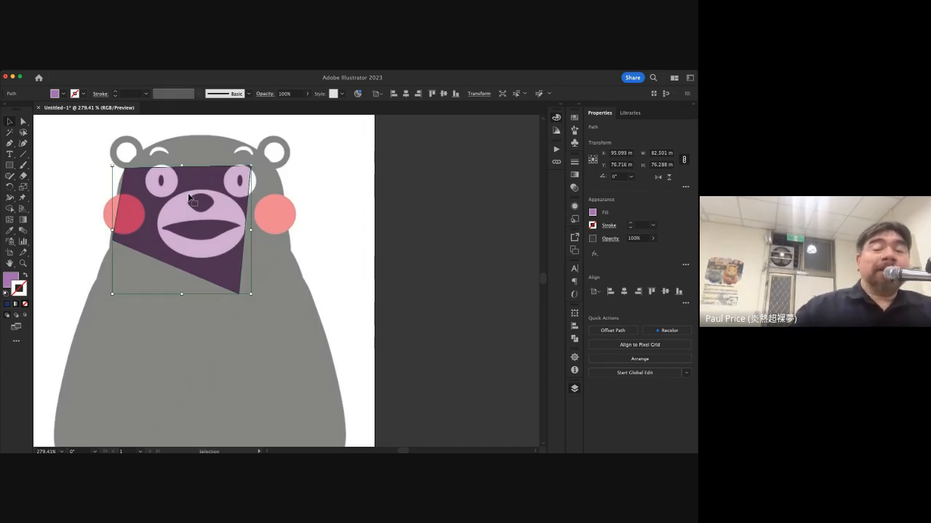
pyautogui.press('Delete')
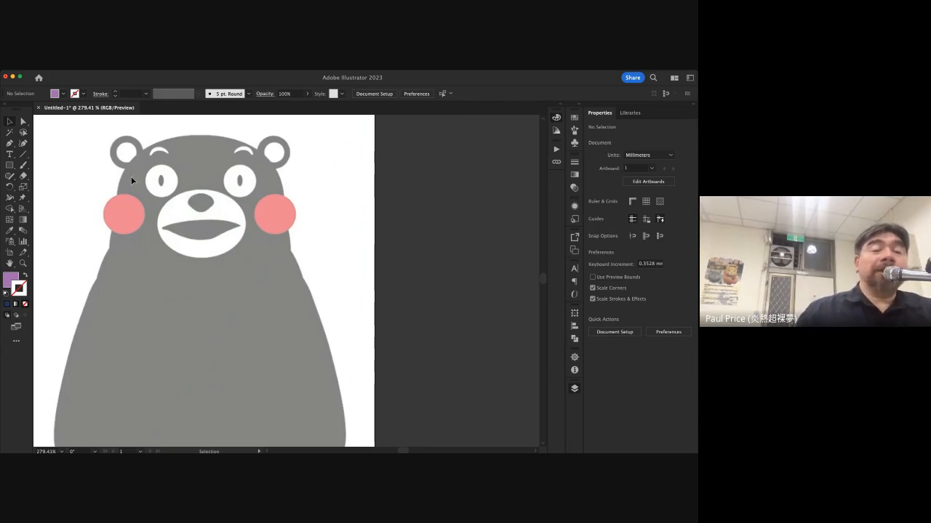
# Draw a purple ellipse about 97 × 66 mm and position it over the bear's head, aligned with the top of the head
pyautogui.click(9, 165)
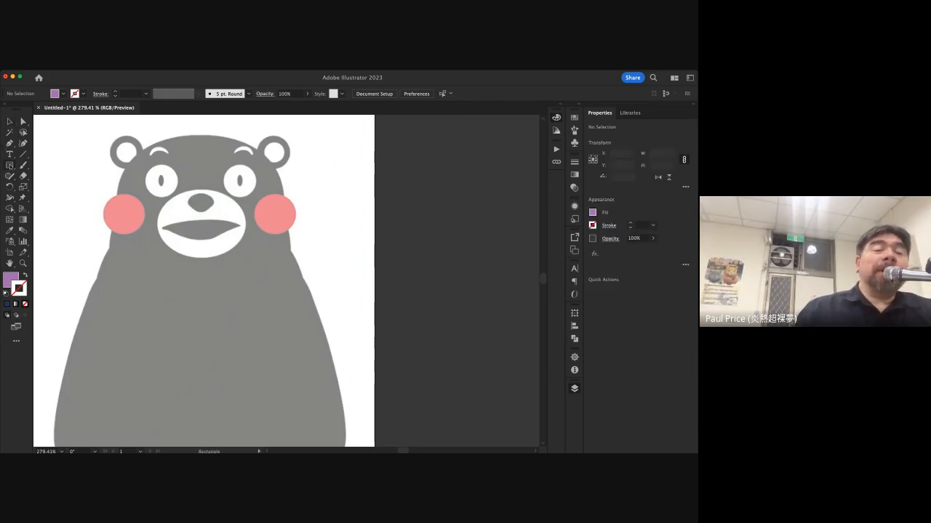
pyautogui.press('l')
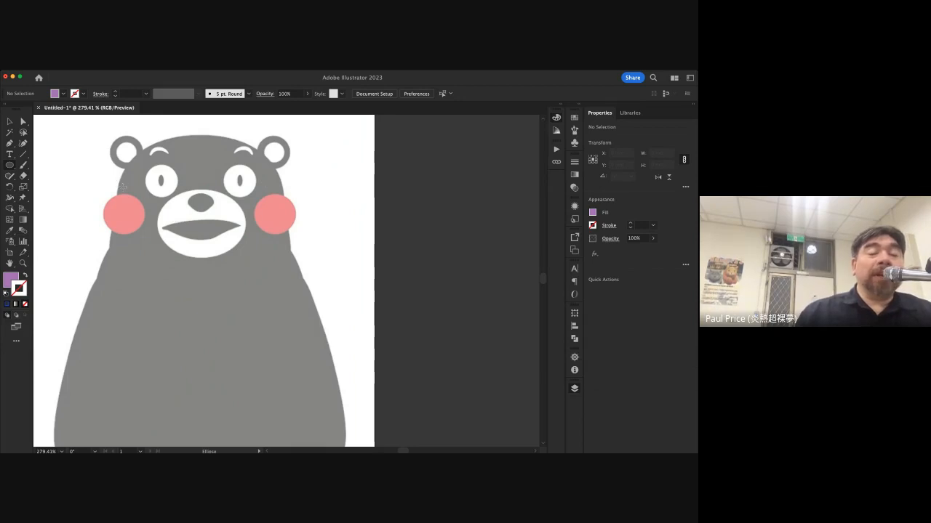
pyautogui.moveTo(122, 187); pyautogui.dragTo(284, 298)
pyautogui.press('v')
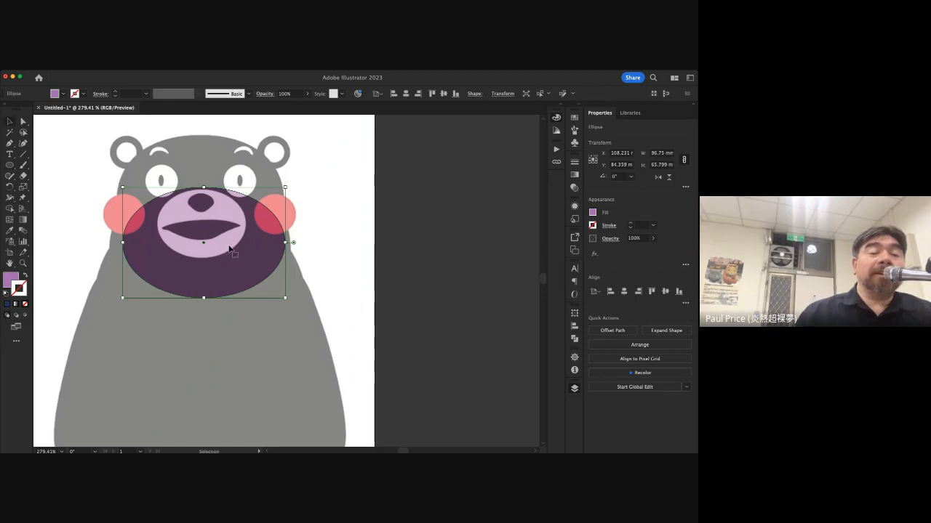
pyautogui.moveTo(229, 249); pyautogui.dragTo(226, 196)
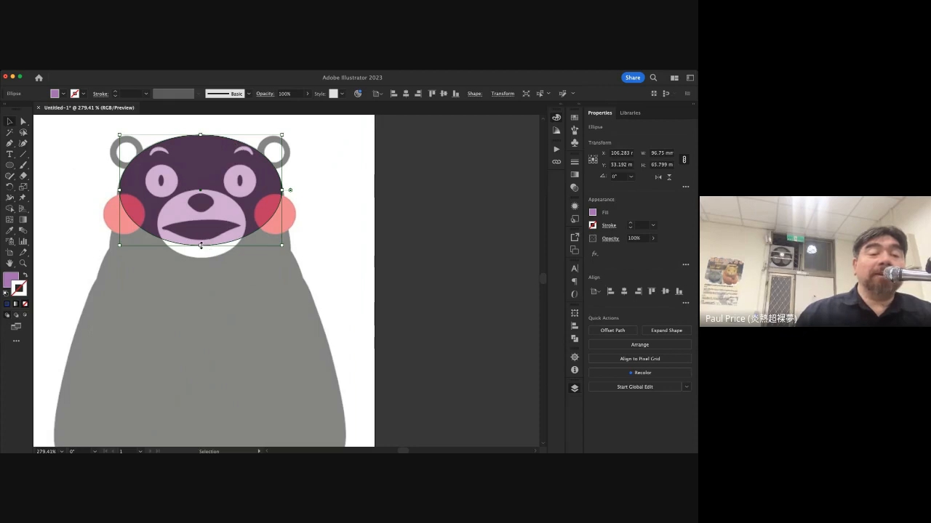
pyautogui.moveTo(201, 246); pyautogui.dragTo(200, 245)
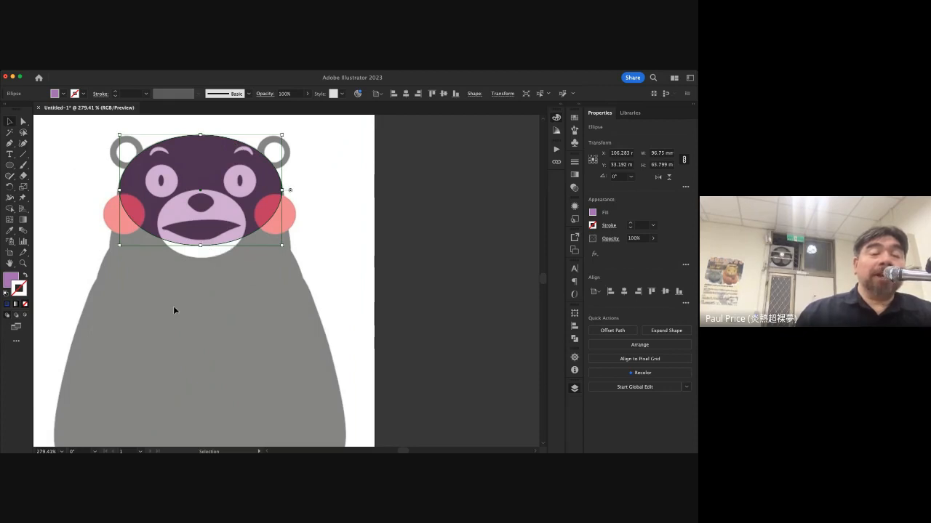
# Draw a second ellipse, move it below the bear's left-hand cheek and stretch it vertically to about 40 × 60 mm
pyautogui.scroll(-5, 173, 306)
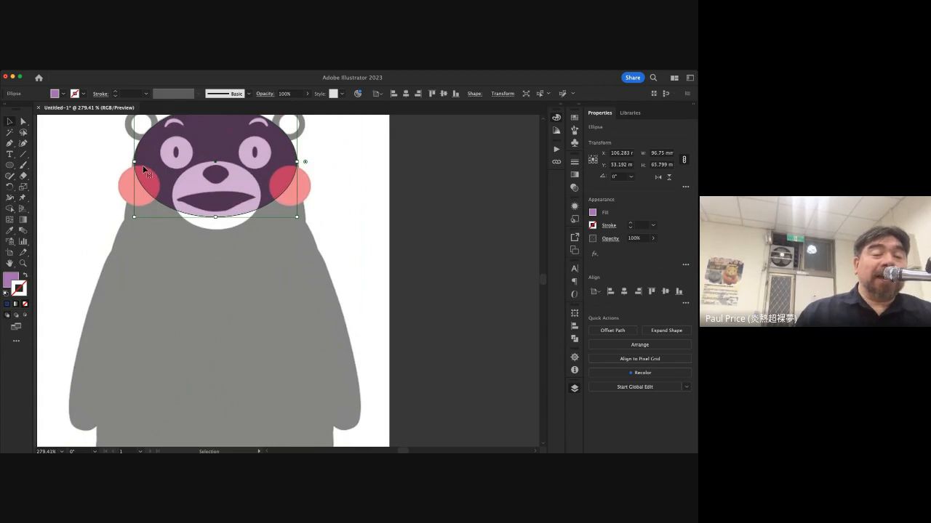
pyautogui.click(13, 172)
pyautogui.moveTo(141, 236); pyautogui.dragTo(207, 298)
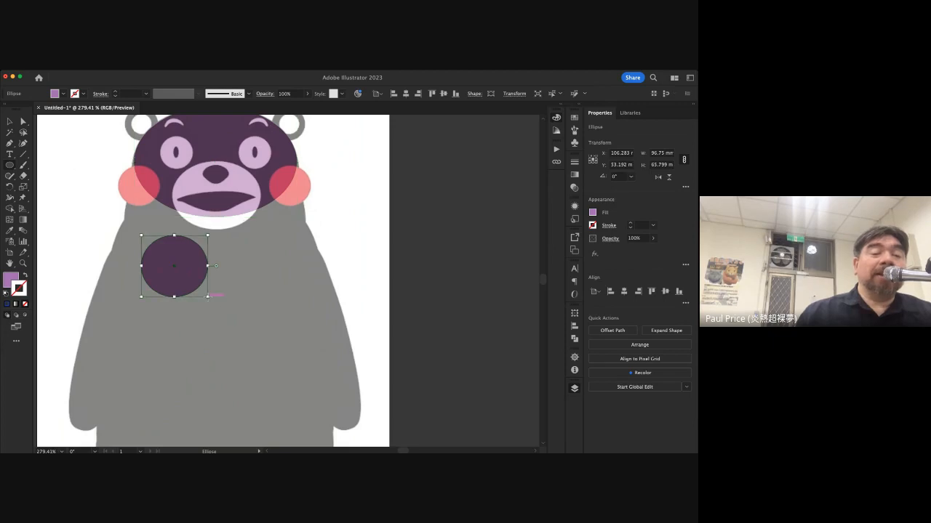
pyautogui.press('v')
pyautogui.moveTo(169, 253); pyautogui.dragTo(162, 160)
pyautogui.moveTo(158, 242); pyautogui.dragTo(162, 266)
pyautogui.moveTo(160, 230); pyautogui.dragTo(160, 232)
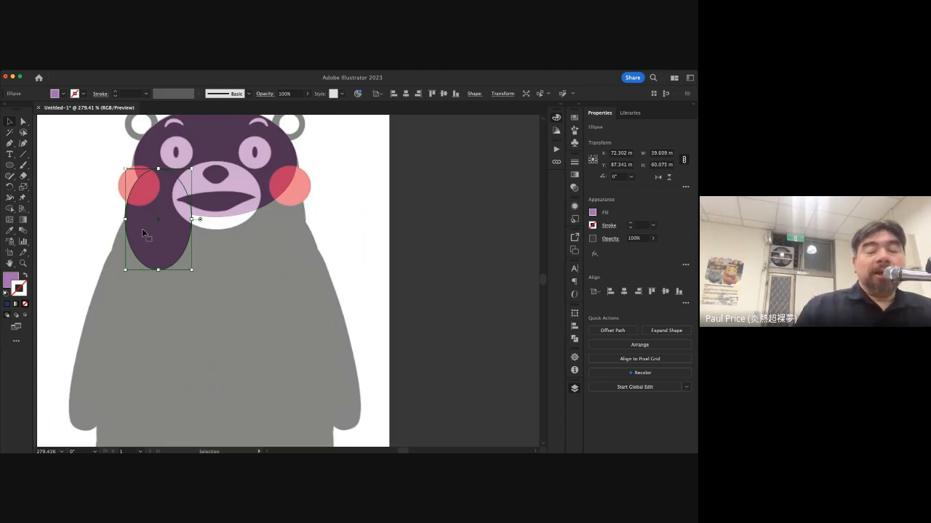
# Paste a copy of the ellipse below the left-hand cheek, shift it towards the mouth, and delete the copy
pyautogui.press('a')
pyautogui.press('v')
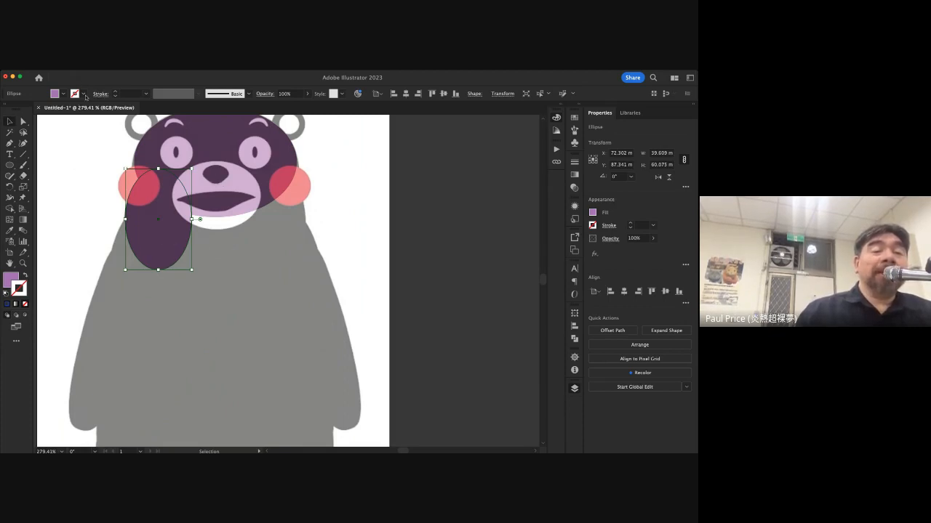
pyautogui.press('super+v')
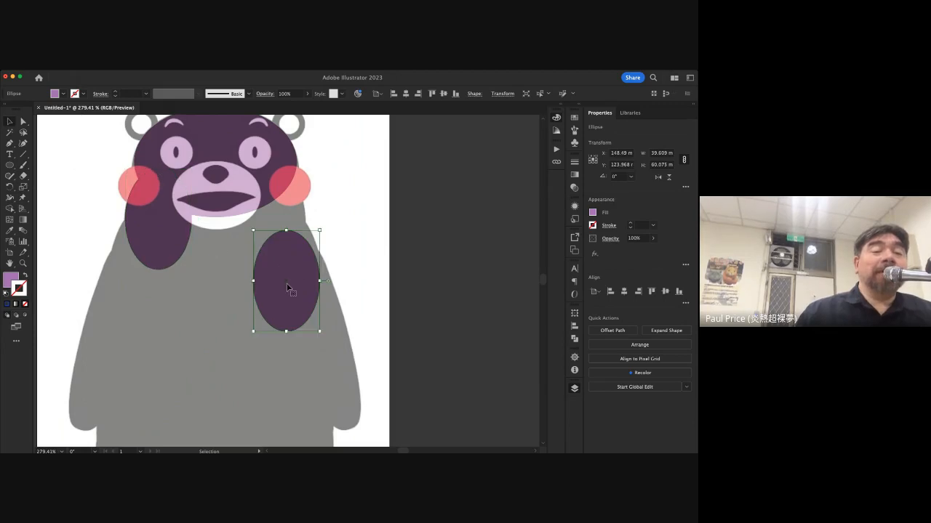
pyautogui.moveTo(290, 290); pyautogui.dragTo(237, 262)
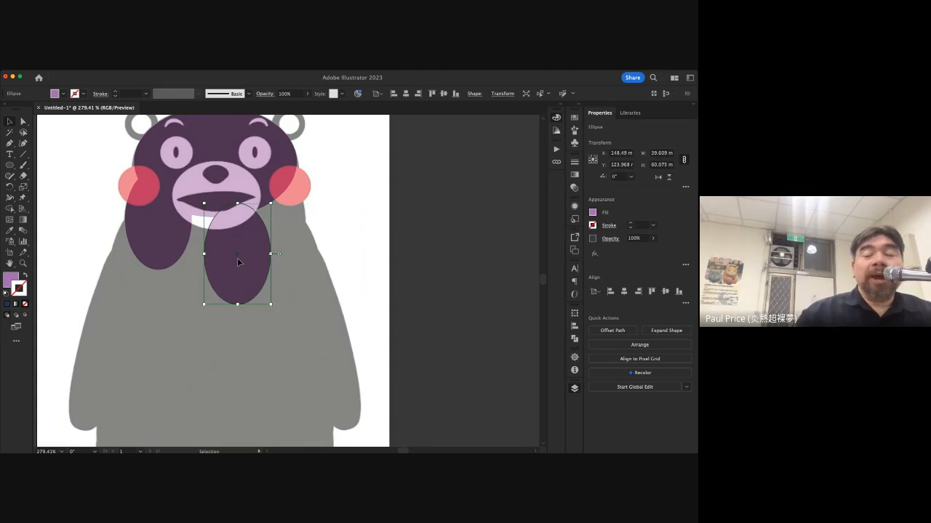
pyautogui.press('Delete')
# Paste another copy of the cheek ellipse onto the body, delete it, and undo the deletion
pyautogui.press('a')
pyautogui.click(172, 230)
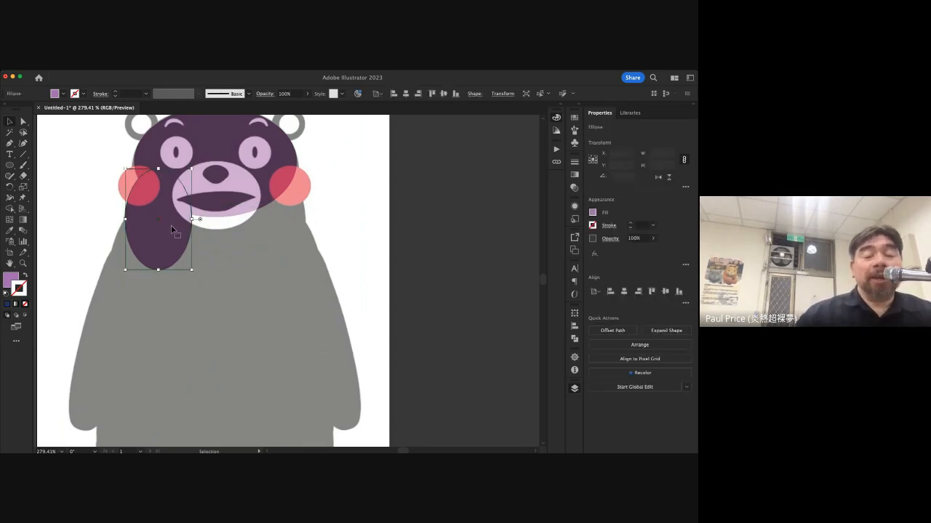
pyautogui.press('super+v')
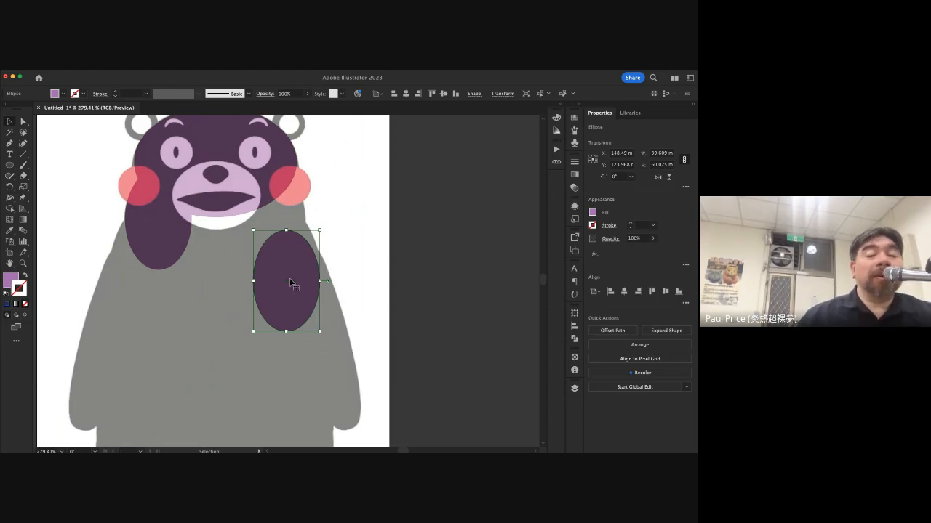
pyautogui.press('Delete')
pyautogui.press('+')
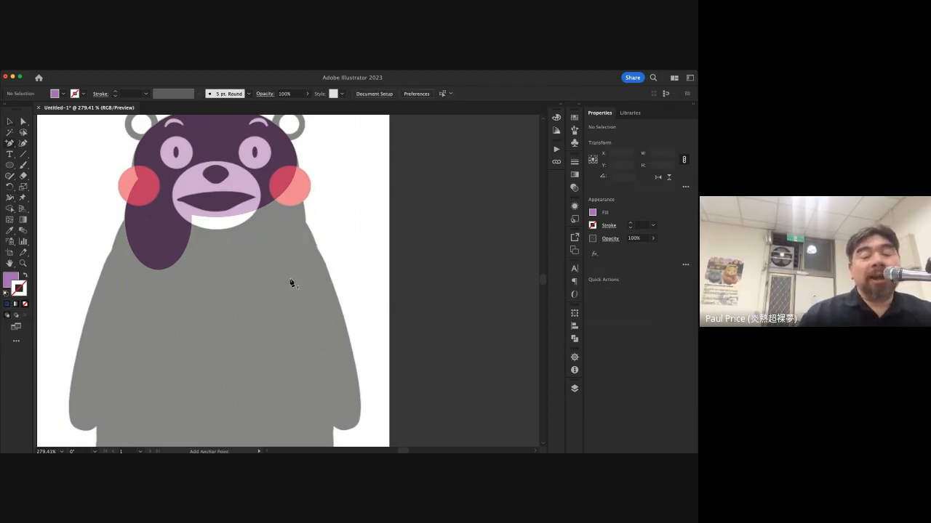
pyautogui.press('super+z')
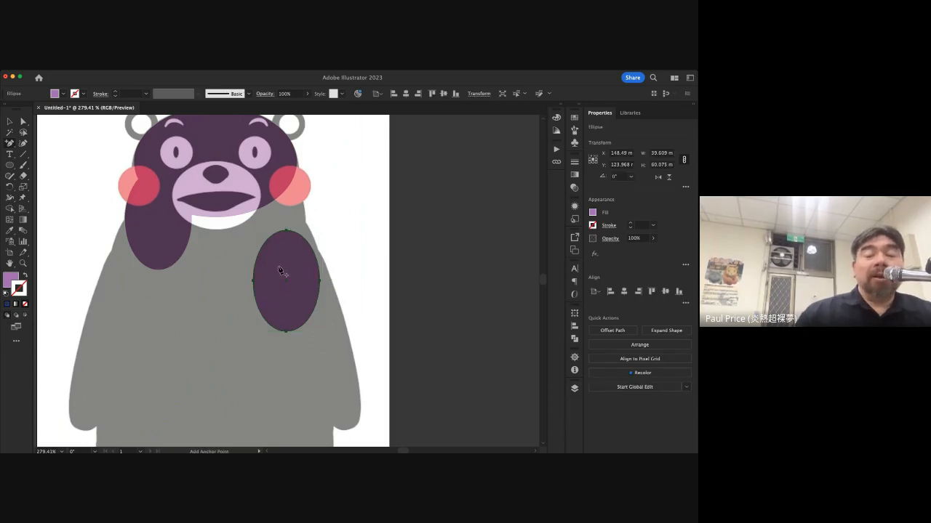
# Paste a further ellipse copy over the bear's legs, and delete it together with the copy on the body
pyautogui.scroll(-10, 279, 270)
pyautogui.hscroll(-5, 278, 270)
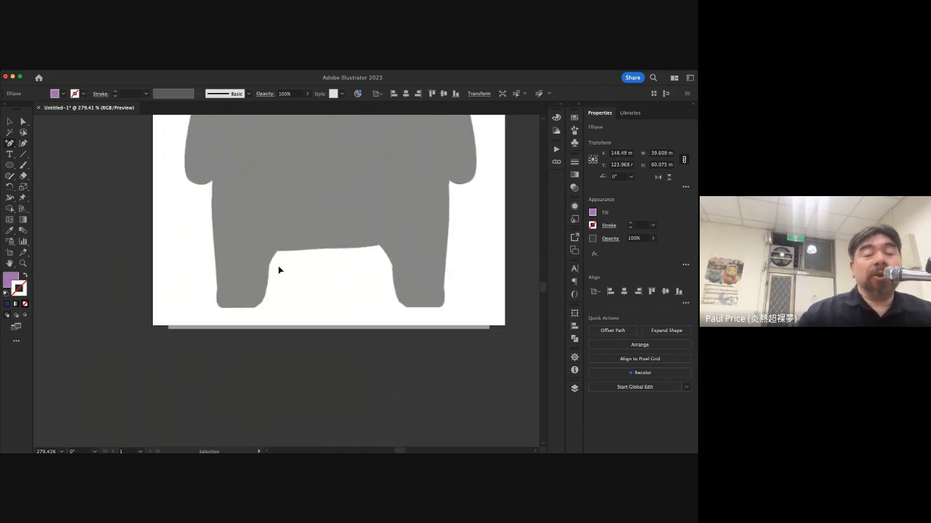
pyautogui.hotkey('ctrl', 'v')
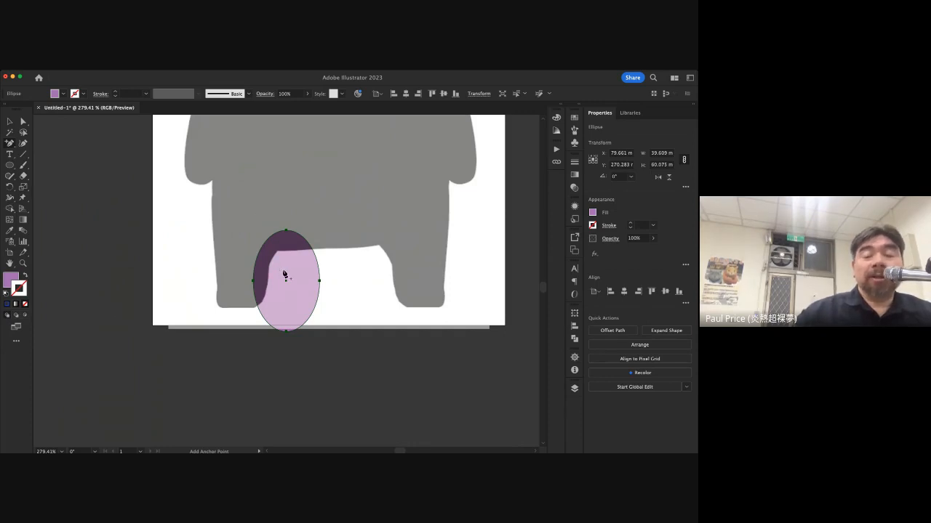
pyautogui.click(10, 122)
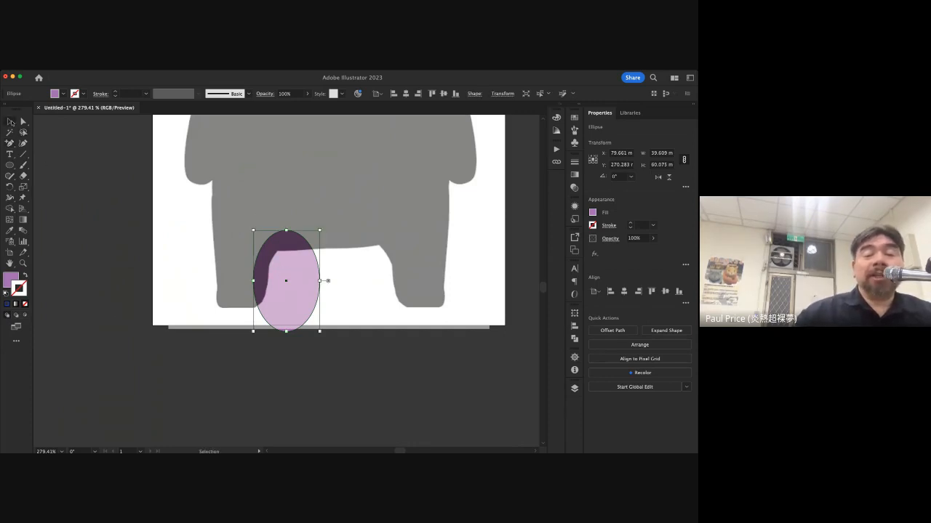
pyautogui.press('Delete')
pyautogui.scroll(10, 173, 138)
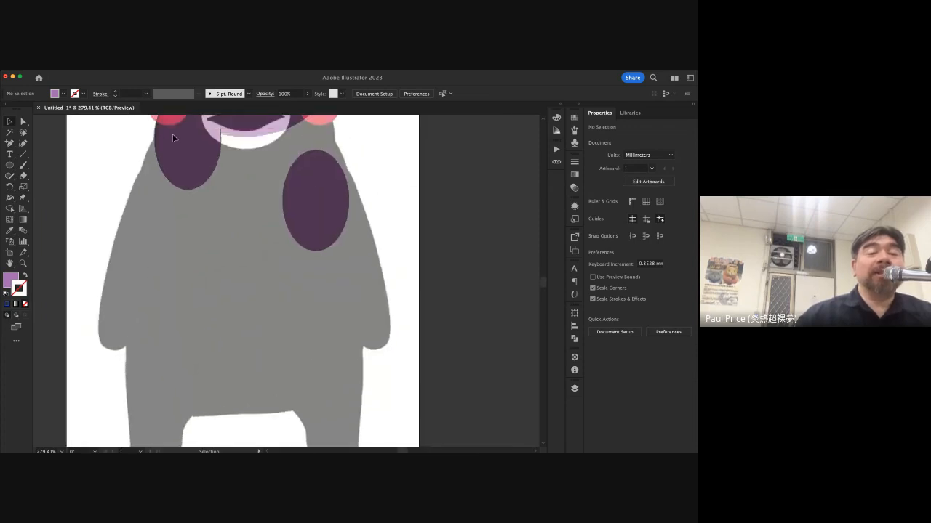
pyautogui.click(318, 304)
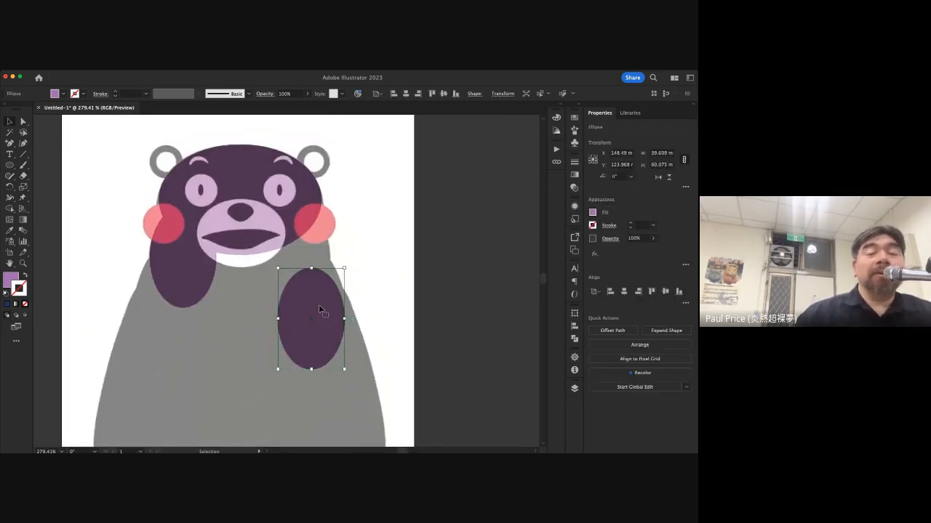
pyautogui.press('Delete')
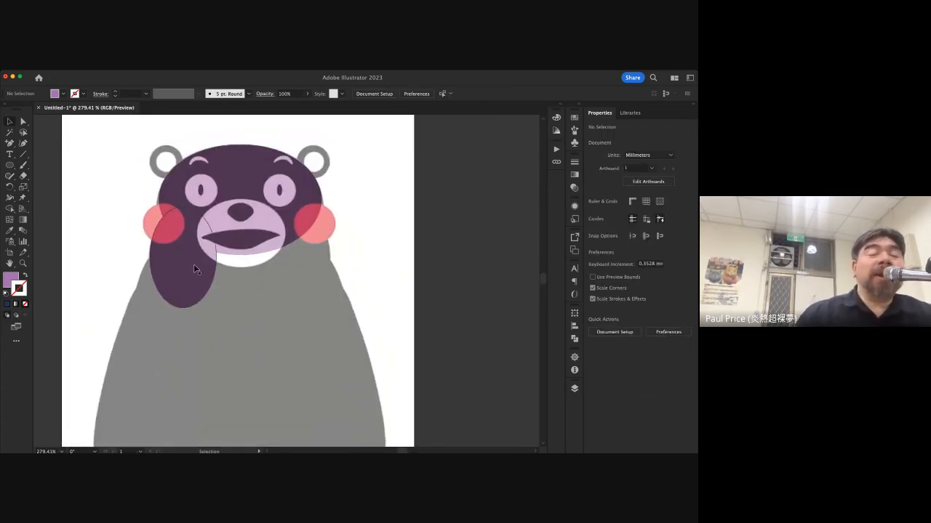
# Duplicate the ellipse below the left-hand cheek diagonally down onto the body, and delete the duplicate
pyautogui.click(202, 271)
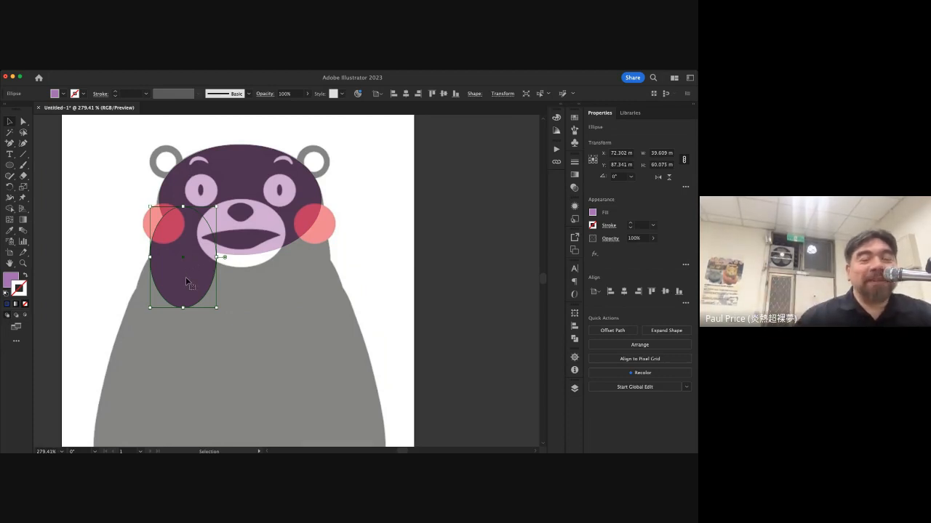
pyautogui.press('a')
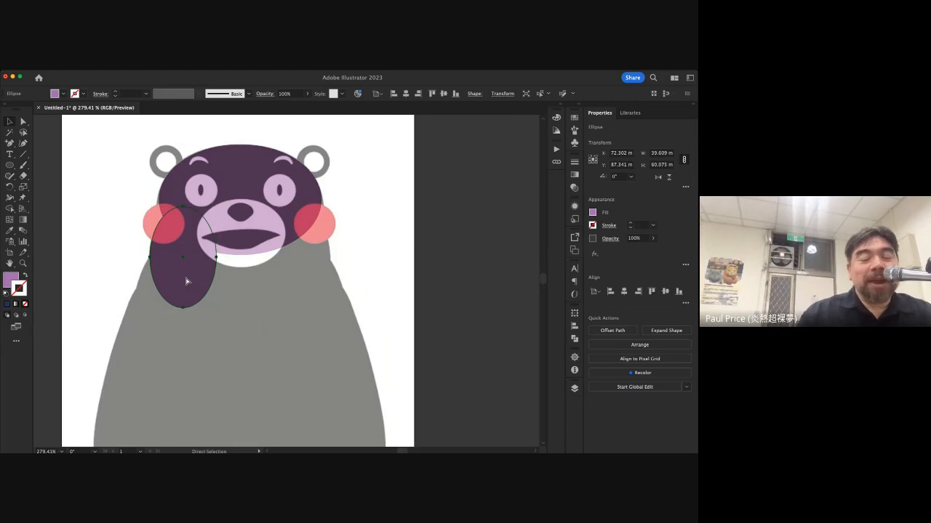
pyautogui.press('v')
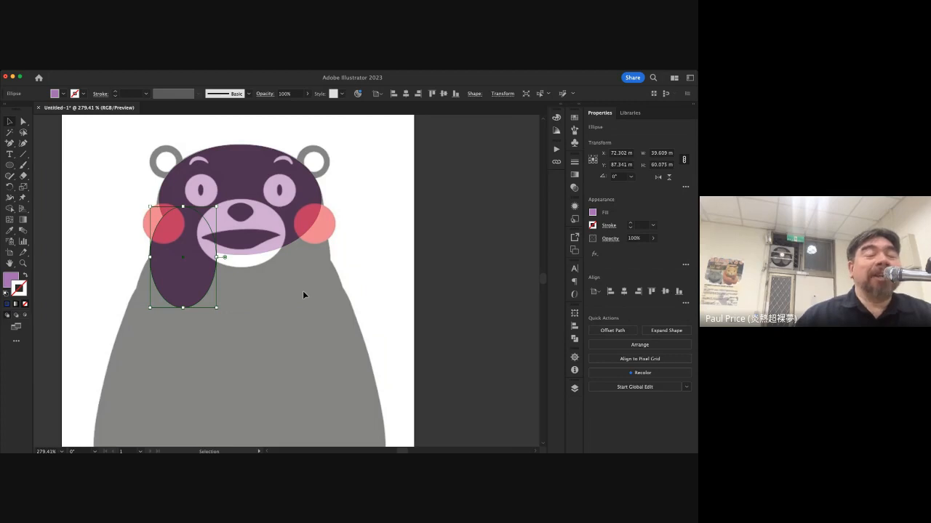
pyautogui.click(220, 282)
pyautogui.click(201, 270)
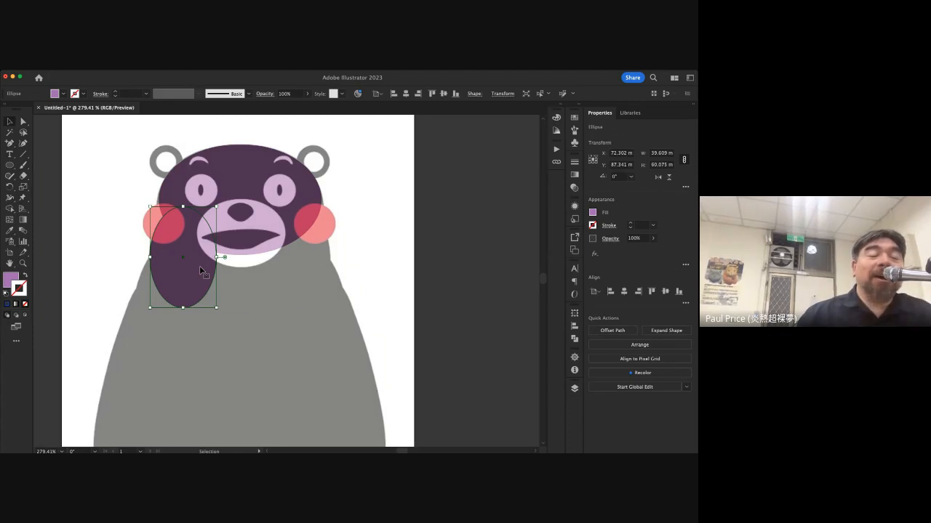
pyautogui.moveTo(201, 270); pyautogui.dragTo(211, 323)
pyautogui.scroll(-5, 212, 323)
pyautogui.hscroll(-2, 212, 323)
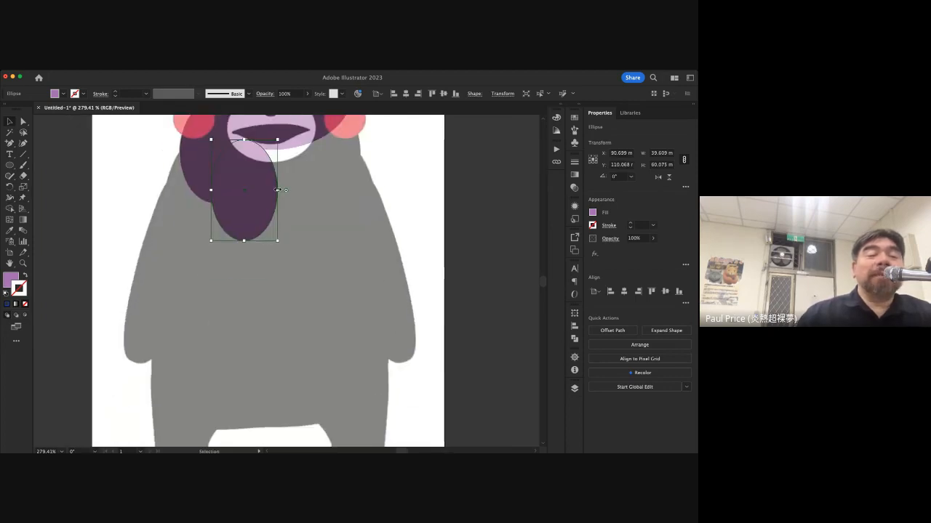
pyautogui.scroll(-4, 301, 327)
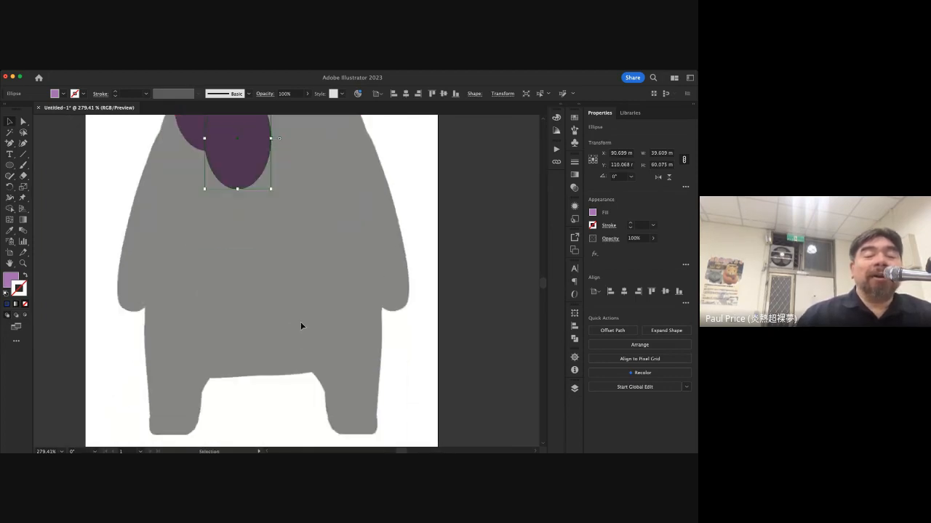
pyautogui.hscroll(1, 301, 327)
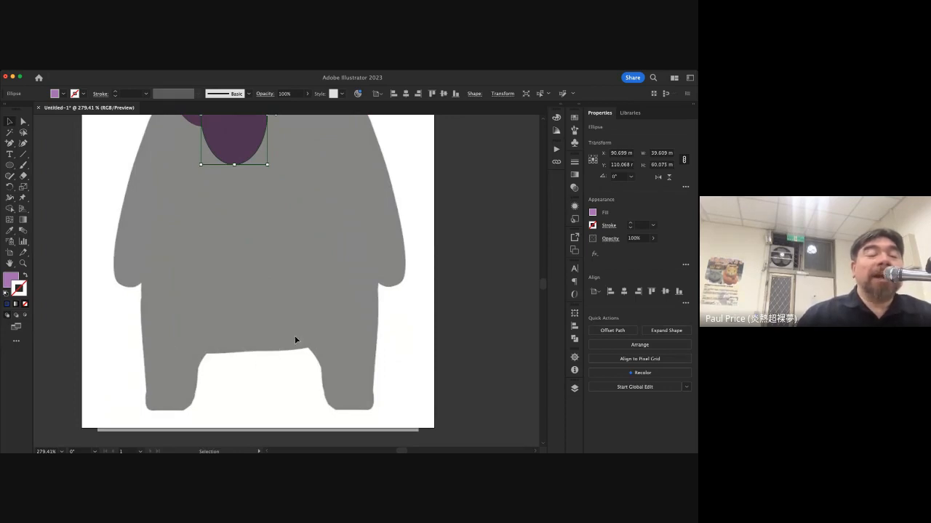
pyautogui.scroll(6, 297, 317)
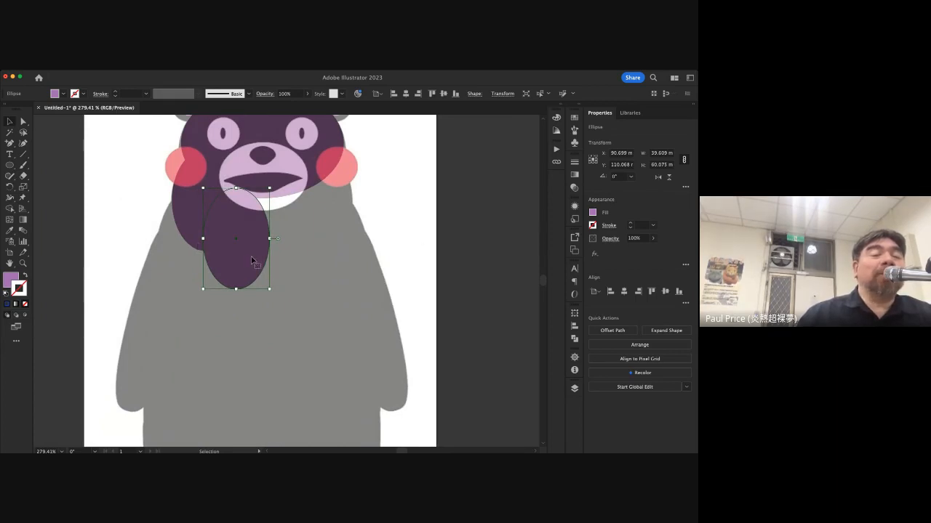
pyautogui.press('Delete')
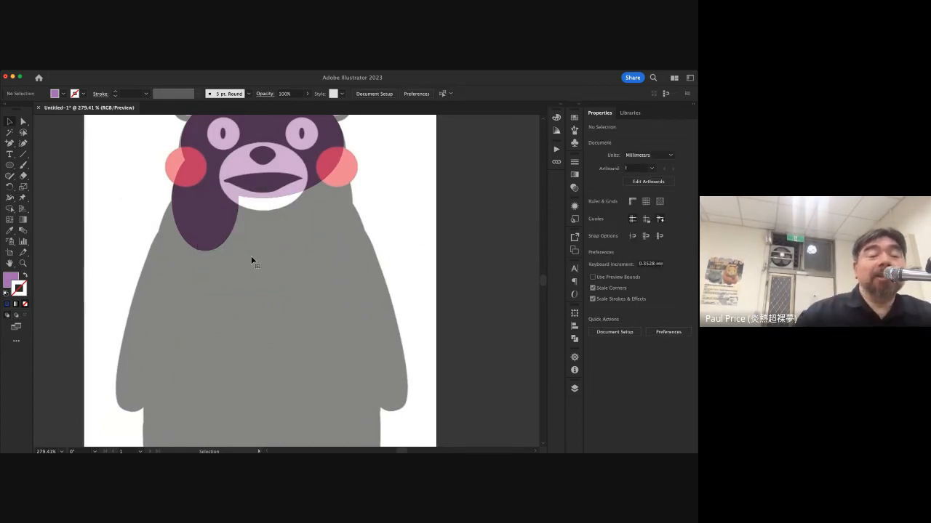
# Duplicate the cheek ellipse down onto the bear's left-hand shoulder and rotate the copy clockwise by about 8° to follow the outline
pyautogui.scroll(-2, 202, 250)
pyautogui.click(220, 204)
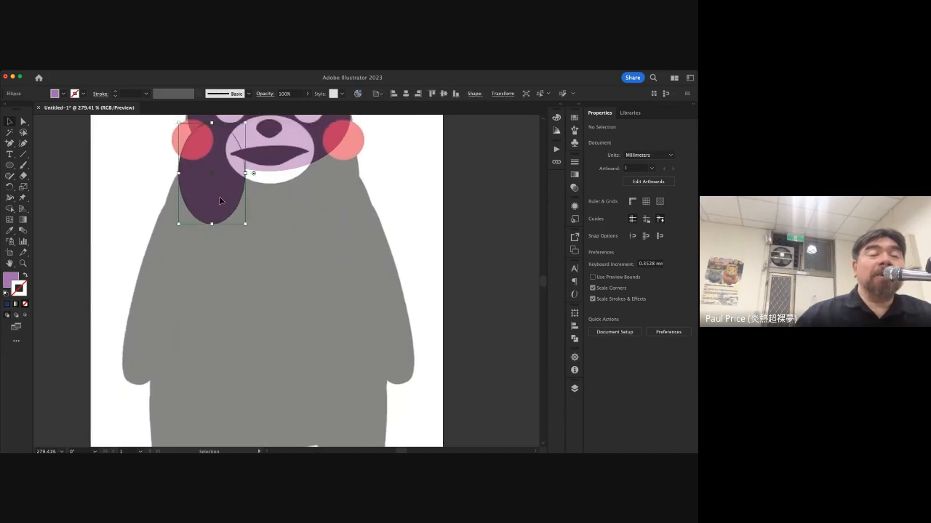
pyautogui.moveTo(220, 201)
pyautogui.mouseDown()
pyautogui.moveTo(290, 268)
pyautogui.moveTo(190, 225)
pyautogui.moveTo(217, 198)
pyautogui.moveTo(202, 205)
pyautogui.mouseUp()
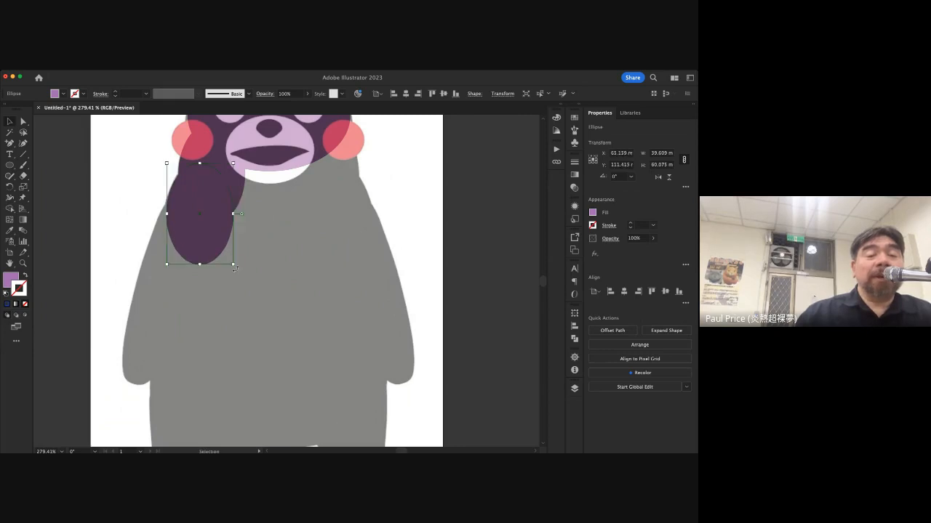
pyautogui.moveTo(231, 263); pyautogui.dragTo(212, 233)
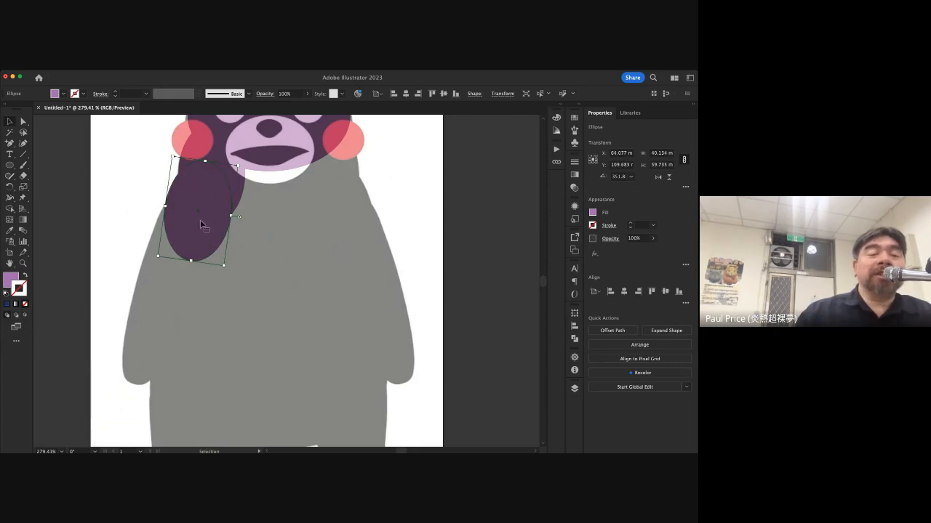
# Paste a copy of the tilted shoulder ellipse, move it onto the left-hand arm and stretch it to about 42 × 111 mm
pyautogui.press('a')
pyautogui.hotkey('ctrl', 'v')
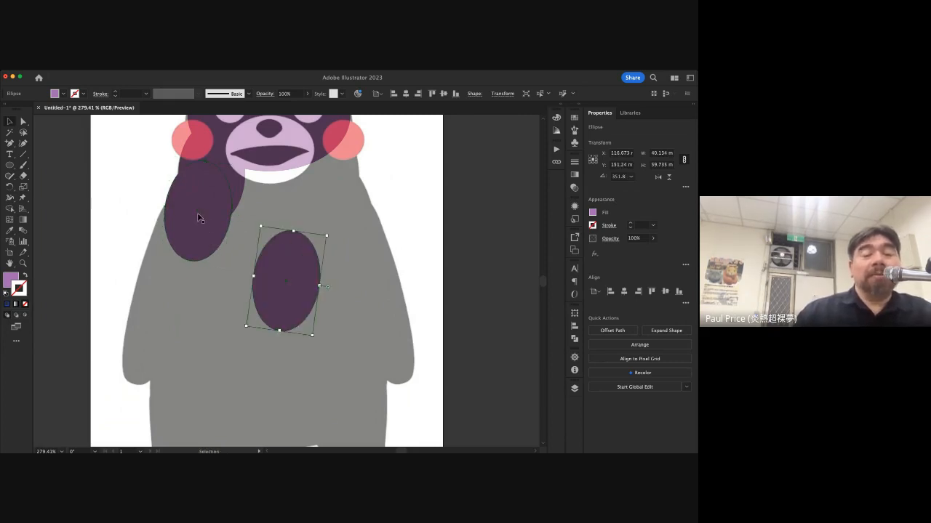
pyautogui.moveTo(281, 275); pyautogui.dragTo(170, 254)
pyautogui.moveTo(149, 378); pyautogui.dragTo(143, 392)
pyautogui.moveTo(155, 332); pyautogui.dragTo(157, 313)
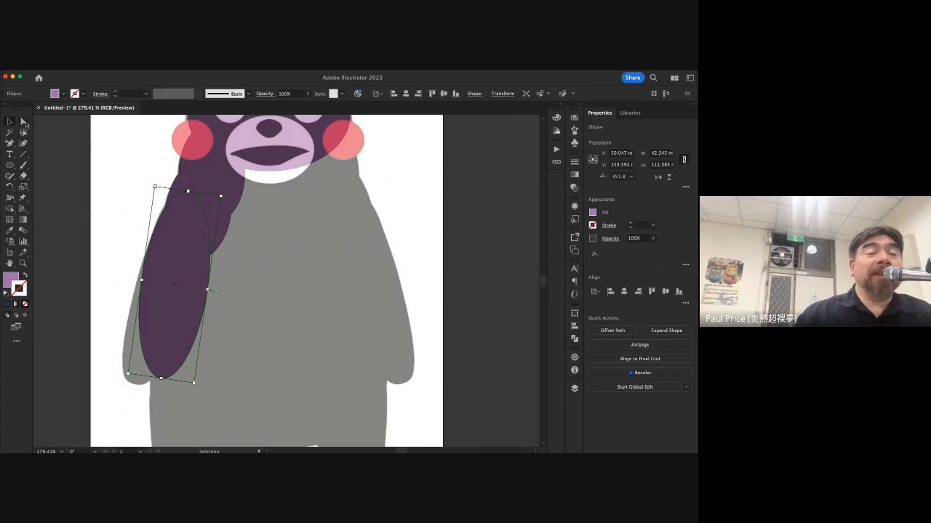
# Reshape the arm ellipse by moving its lowest anchor to the paw tip and its outer anchor and upper handle onto the arm's edge
pyautogui.click(24, 122)
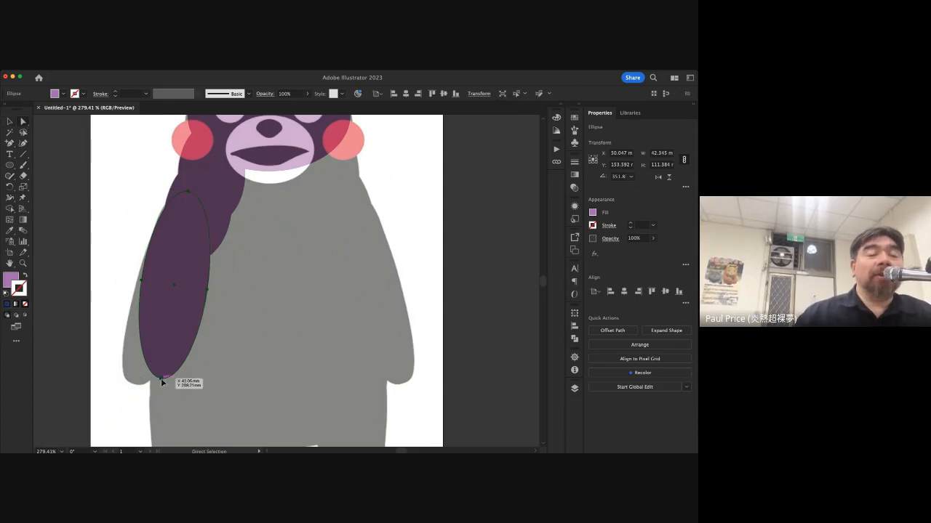
pyautogui.moveTo(162, 383); pyautogui.dragTo(131, 384)
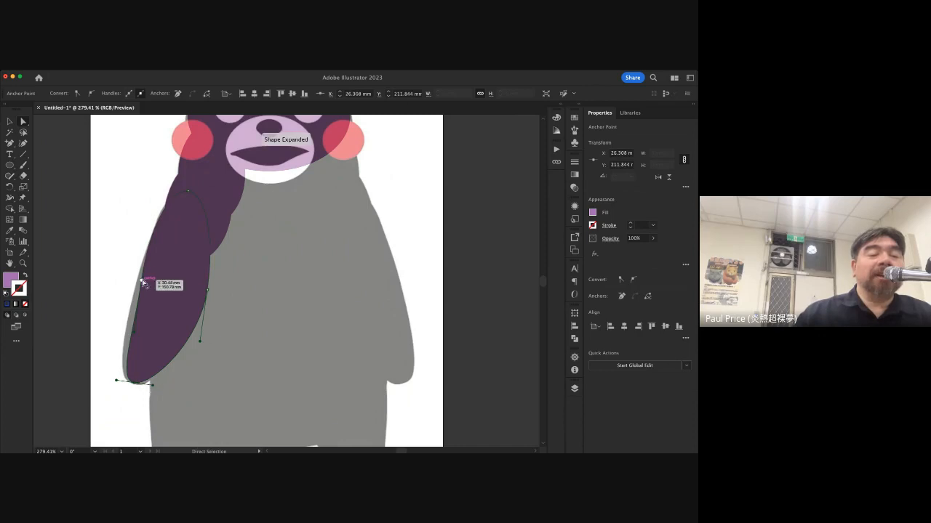
pyautogui.moveTo(142, 282); pyautogui.dragTo(132, 300)
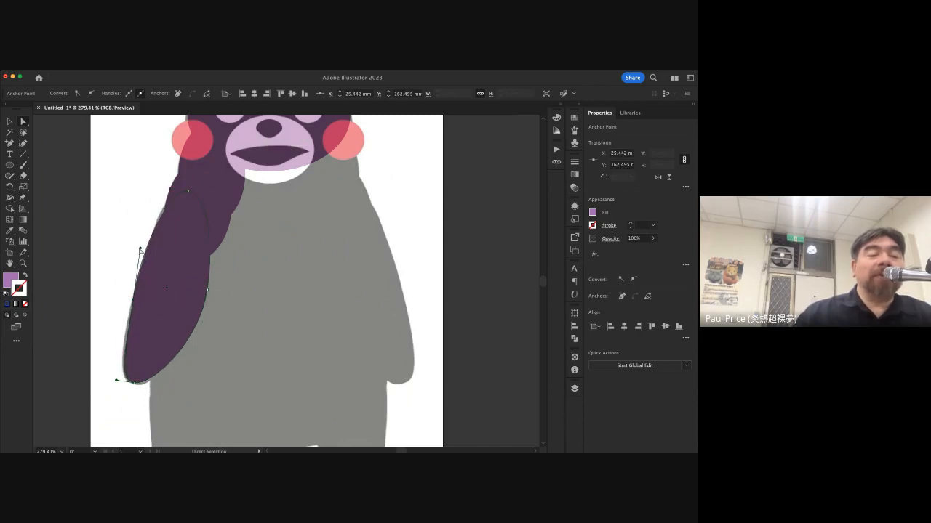
pyautogui.moveTo(141, 250); pyautogui.dragTo(144, 250)
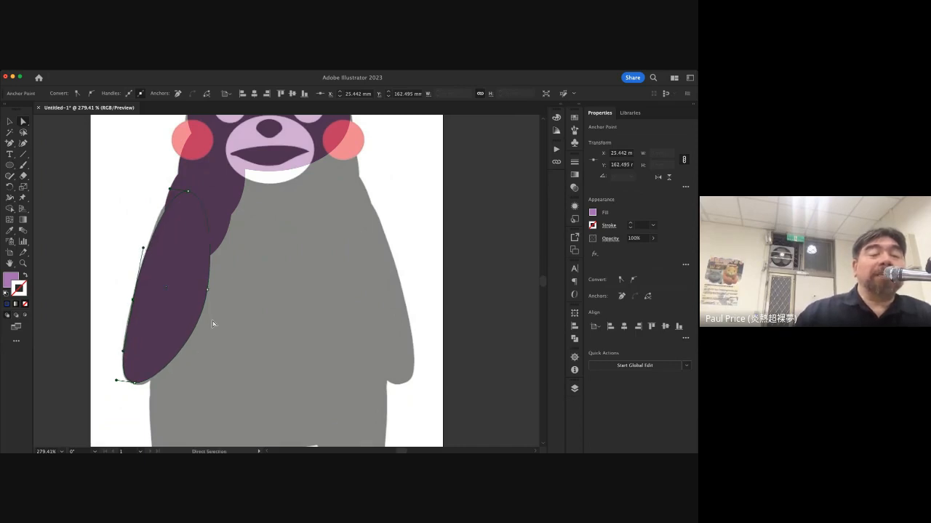
# Draw a purple rectangle about 33 × 94 mm over the bear's left-hand leg, from hip height down to the sole
pyautogui.click(188, 206)
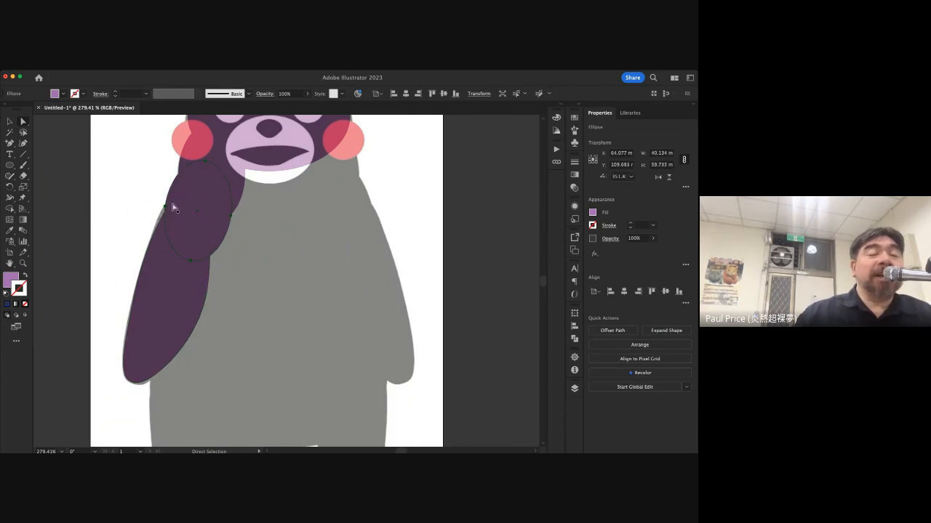
pyautogui.scroll(-5, 187, 225)
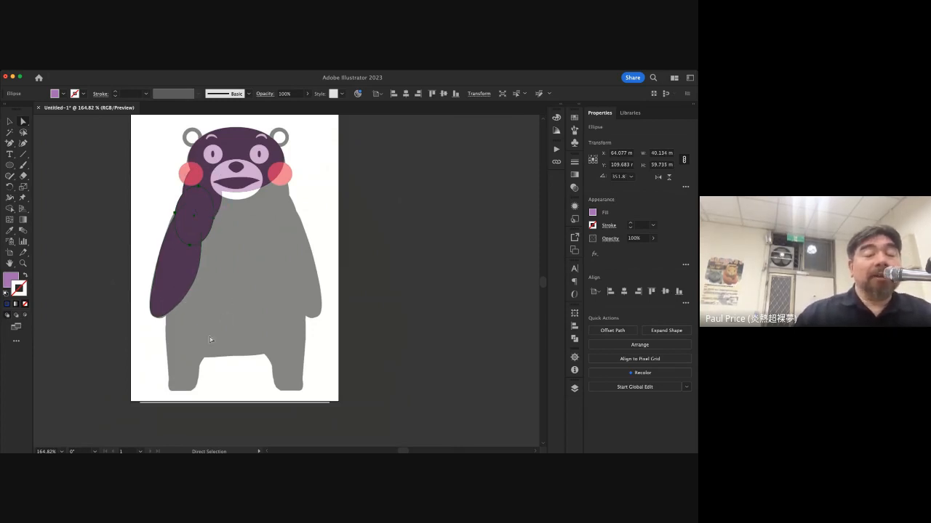
pyautogui.scroll(-2, 208, 336)
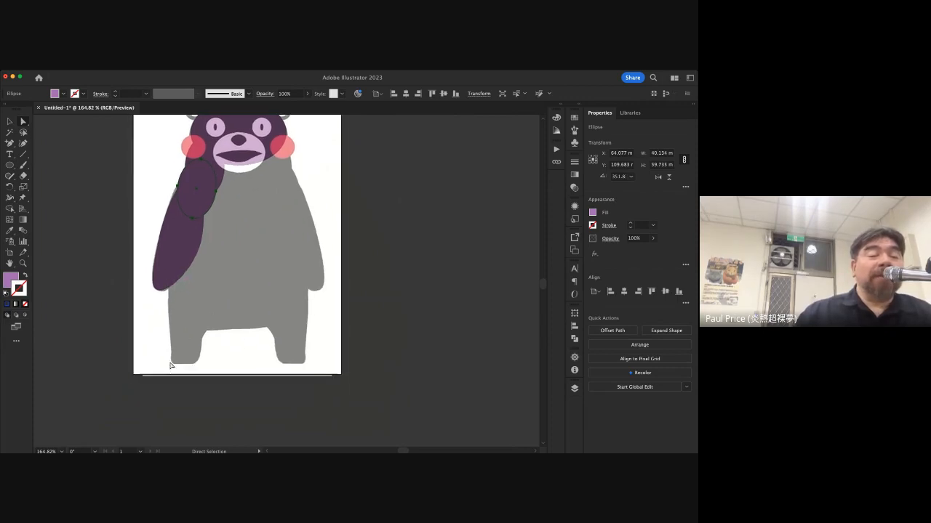
pyautogui.click(11, 166)
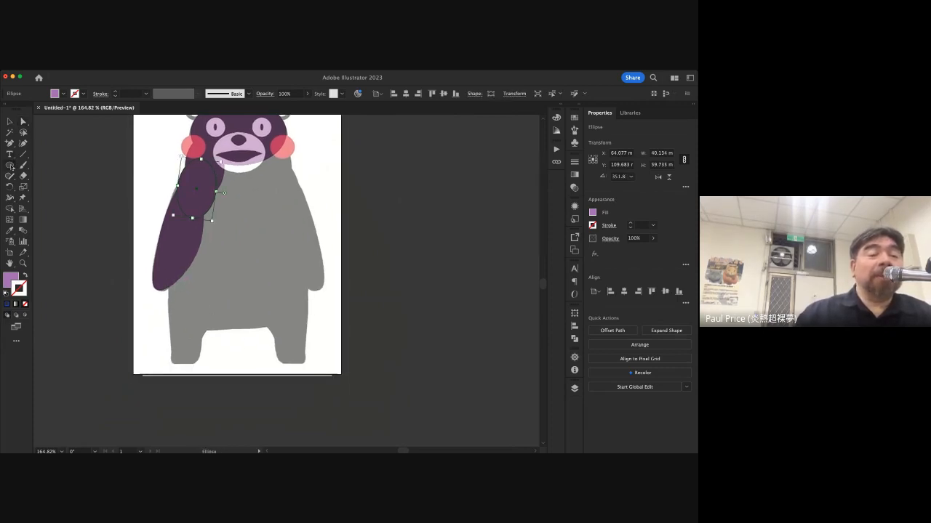
pyautogui.press('m')
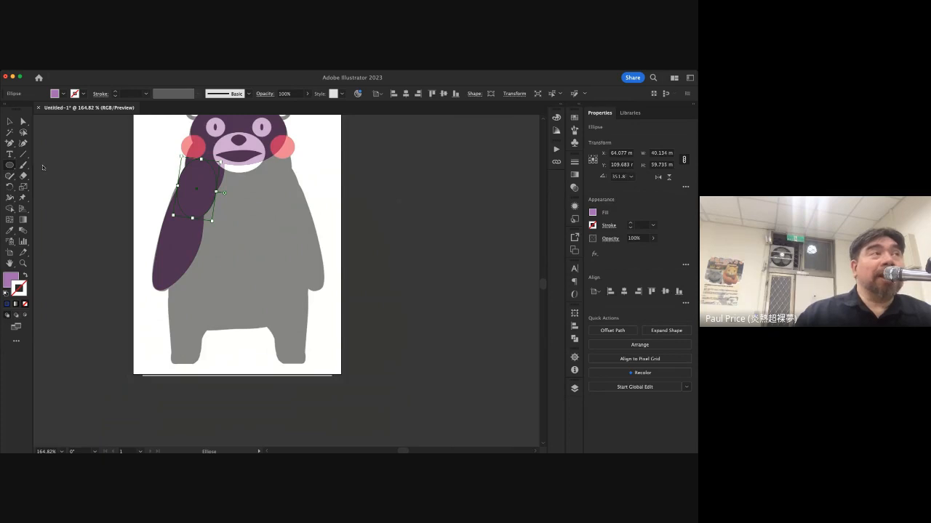
pyautogui.moveTo(170, 272); pyautogui.dragTo(201, 366)
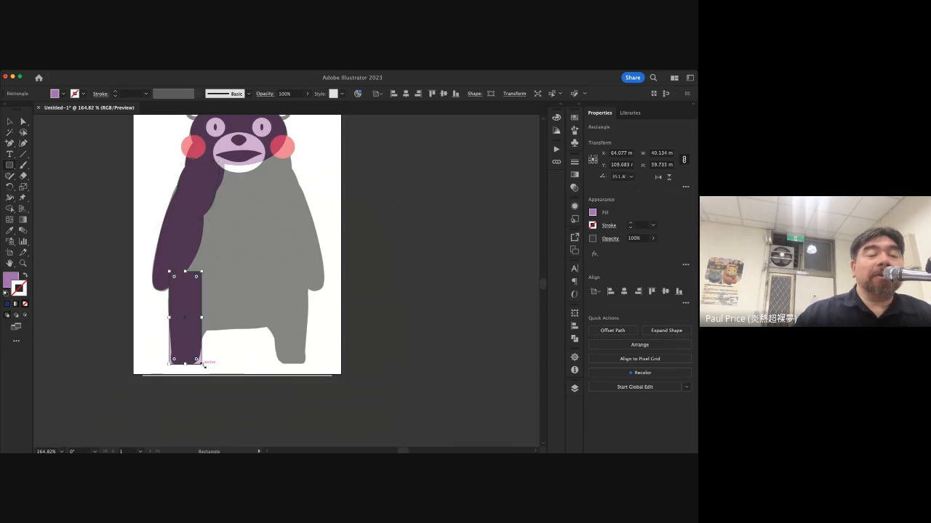
pyautogui.moveTo(201, 313); pyautogui.dragTo(226, 283)
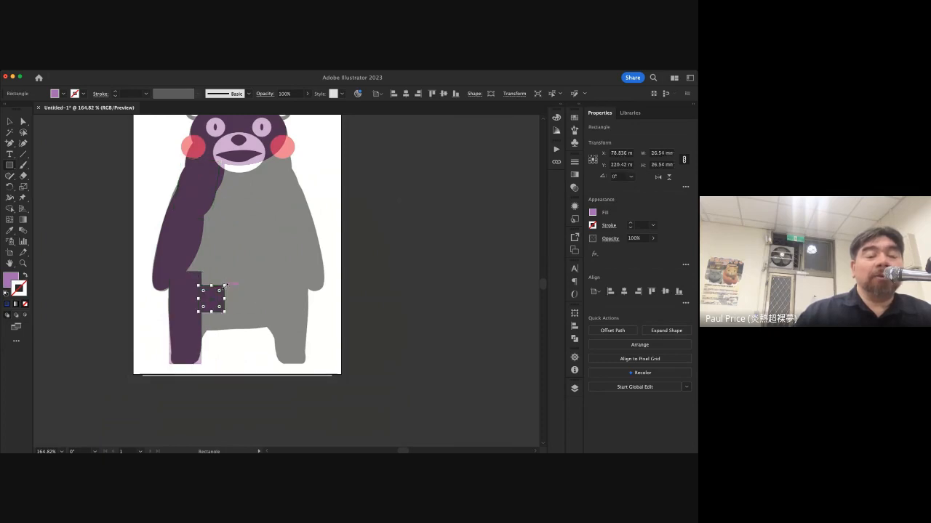
pyautogui.press('super+z')
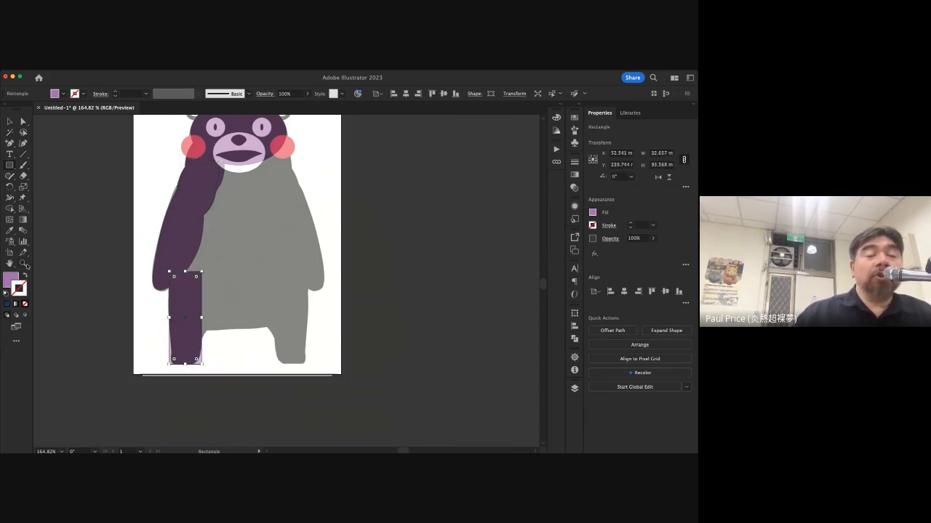
# Curve the leg rectangle's outer edge inward with the Anchor Point tool
pyautogui.click(23, 263)
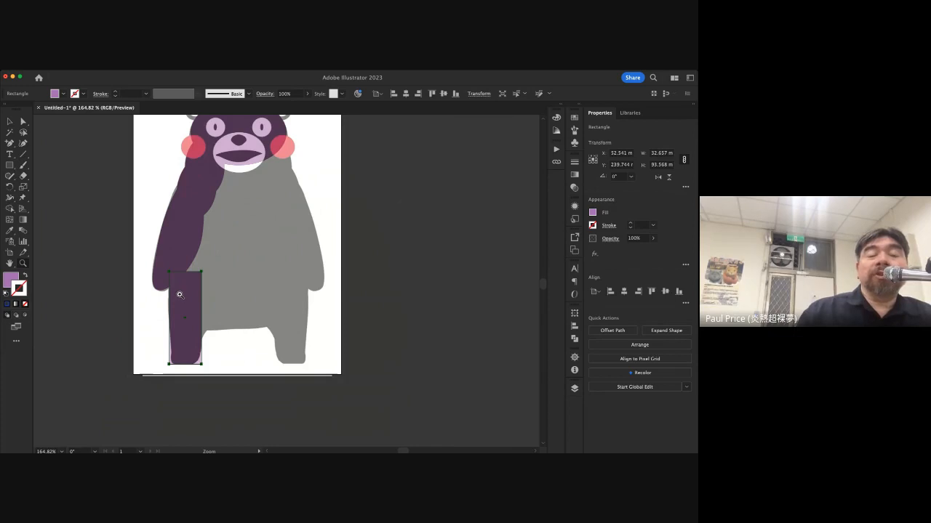
pyautogui.moveTo(154, 336); pyautogui.dragTo(298, 393)
pyautogui.scroll(-3, 298, 393)
pyautogui.hscroll(2, 298, 393)
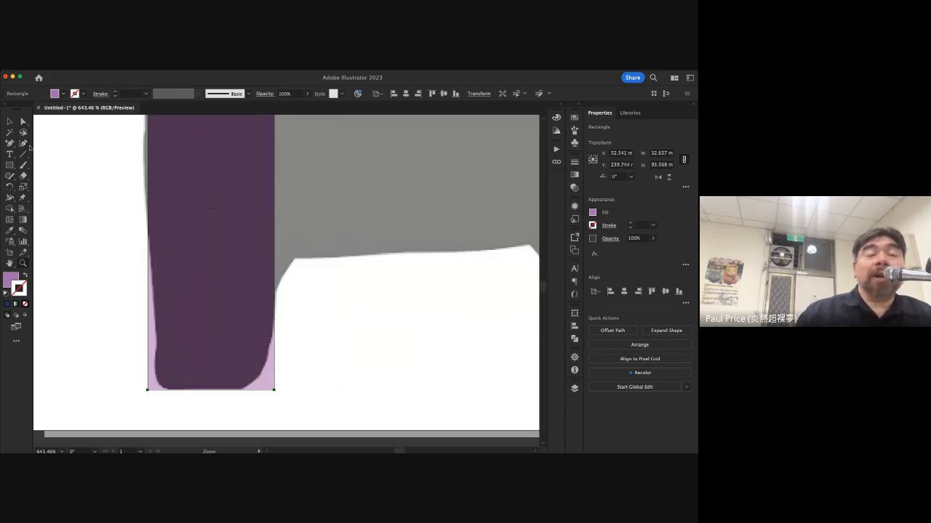
pyautogui.click(9, 143)
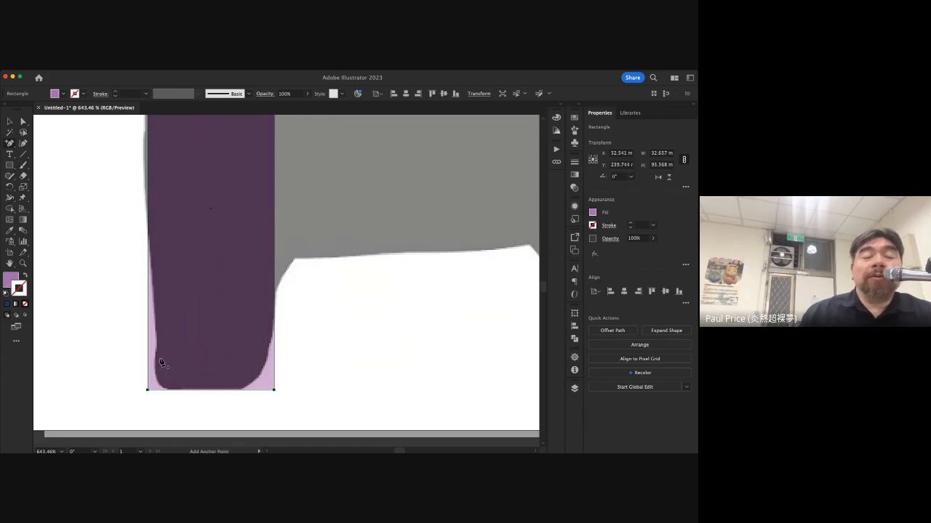
pyautogui.hotkey('shift', 'c')
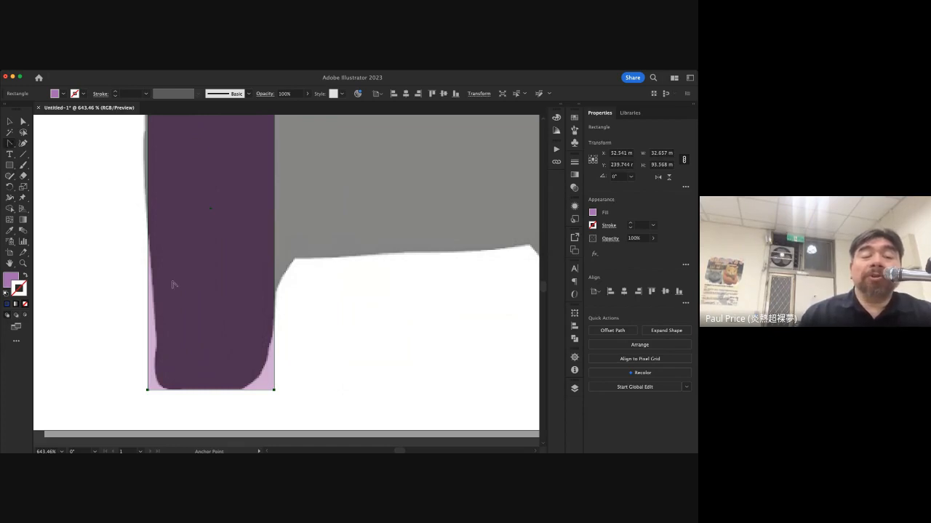
pyautogui.moveTo(147, 290); pyautogui.dragTo(158, 289)
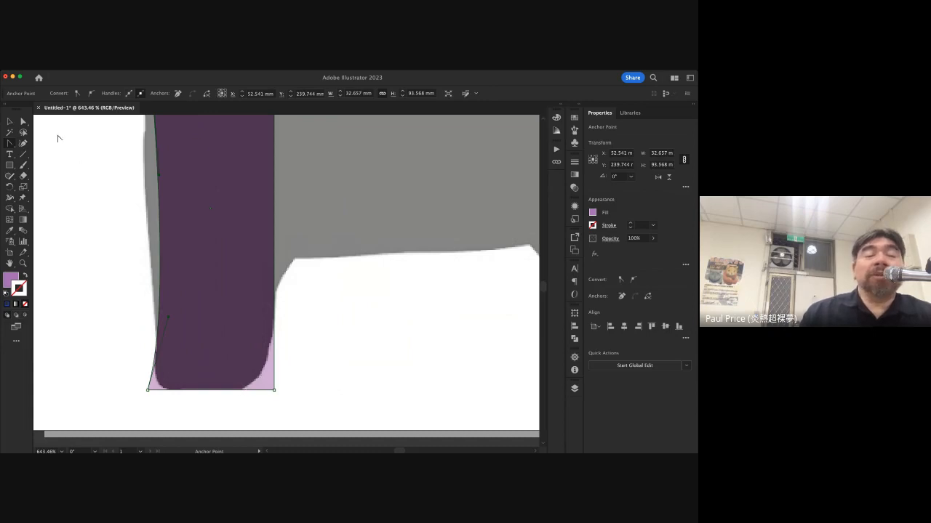
# Round the foot's corners by about 5.8 mm outside and 10.5 mm inside, and move the inner corner's upper anchor onto the outline
pyautogui.click(22, 122)
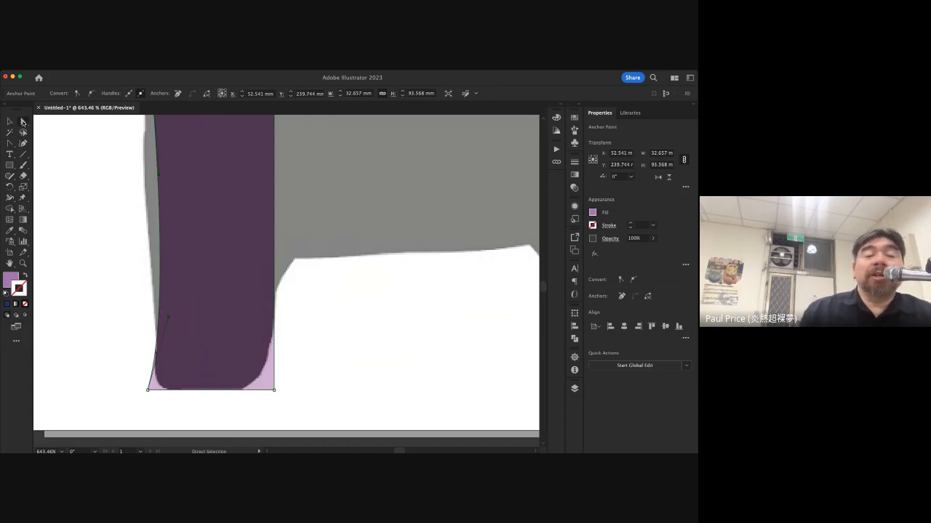
pyautogui.click(149, 389)
pyautogui.moveTo(160, 387); pyautogui.dragTo(176, 374)
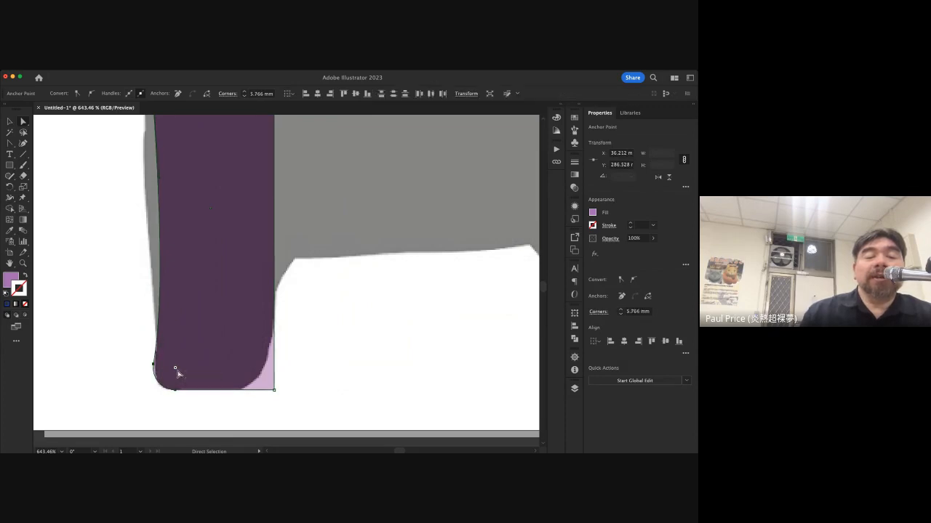
pyautogui.click(274, 389)
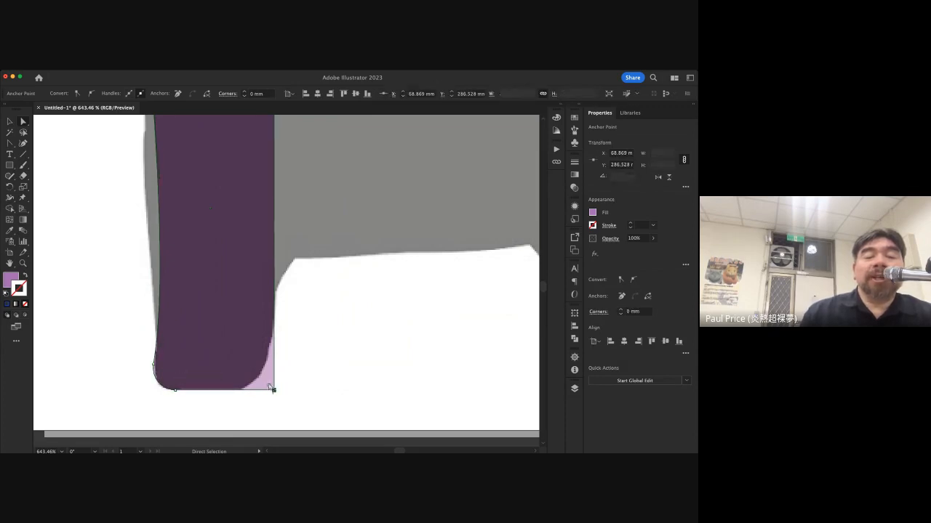
pyautogui.moveTo(271, 387); pyautogui.dragTo(227, 363)
pyautogui.click(274, 350)
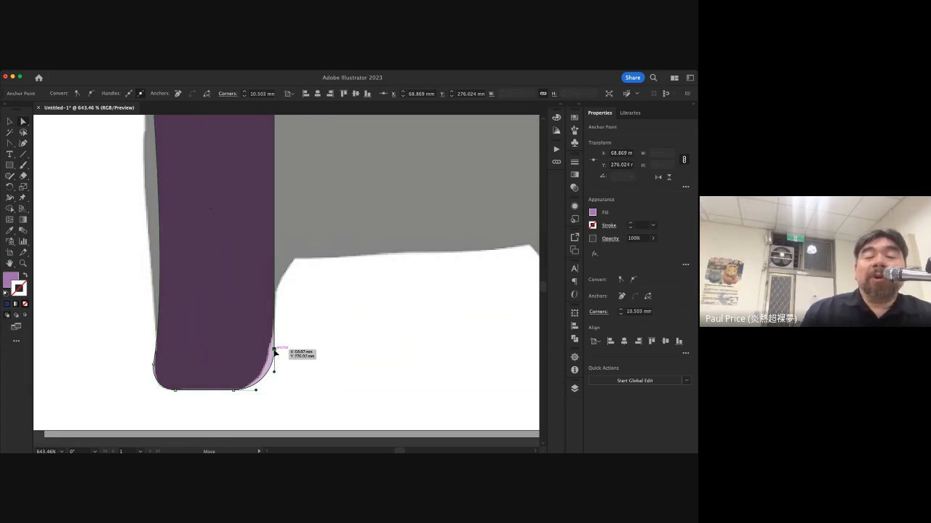
pyautogui.moveTo(274, 352); pyautogui.dragTo(269, 352)
# Bend the leg's outer edge outward with the Anchor Point tool until it follows the reference outline
pyautogui.scroll(5, 273, 266)
pyautogui.hscroll(-1, 273, 266)
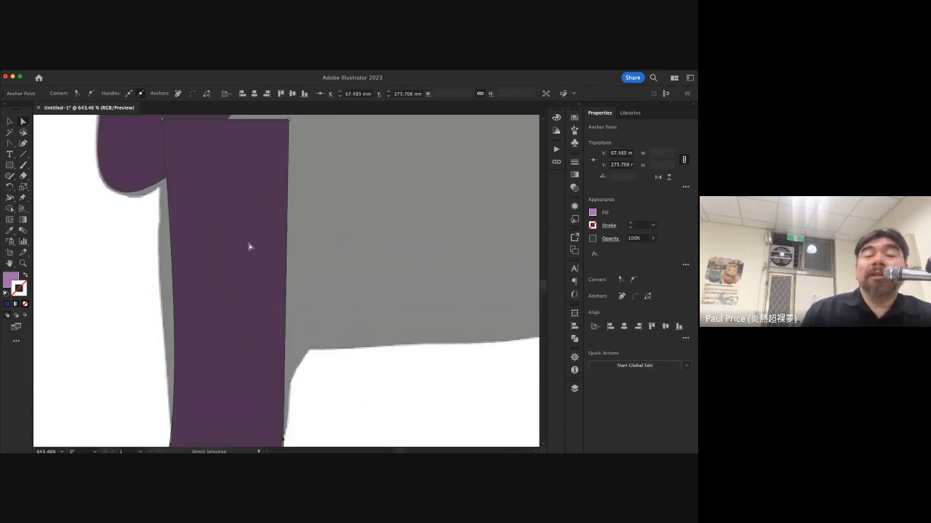
pyautogui.click(180, 196)
pyautogui.click(194, 280)
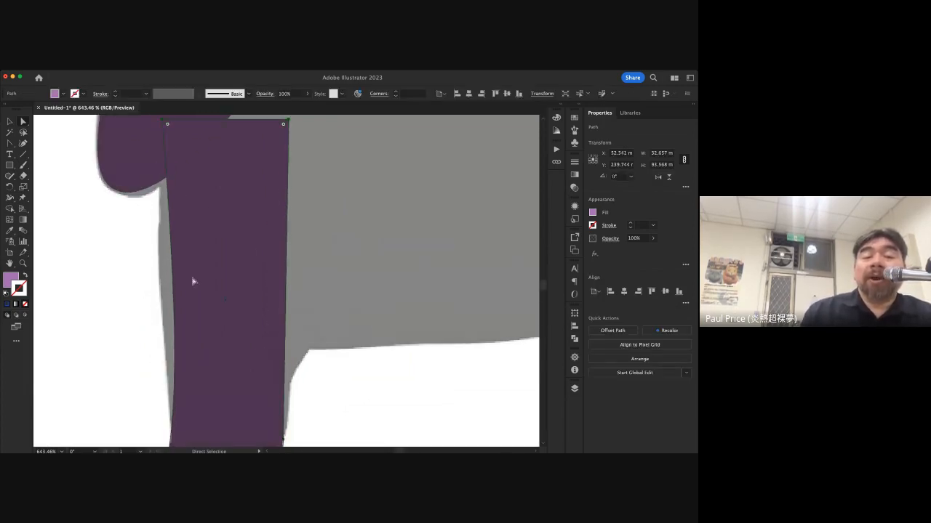
pyautogui.scroll(-4, 194, 280)
pyautogui.hscroll(-1, 194, 280)
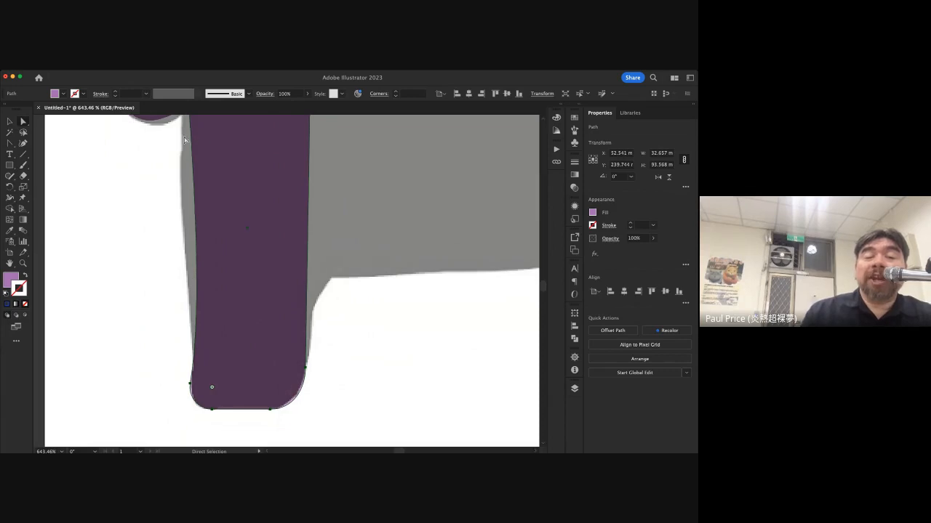
pyautogui.hotkey('shift', 'c')
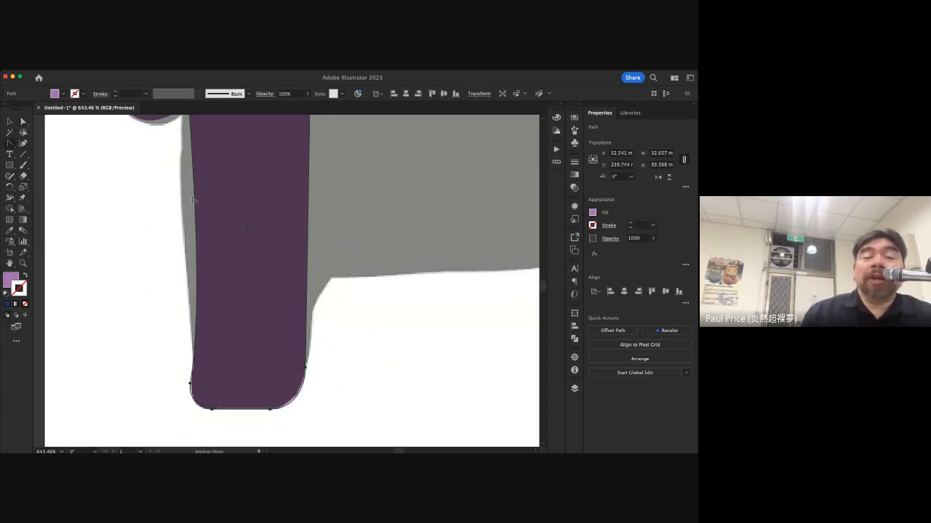
pyautogui.moveTo(197, 198); pyautogui.dragTo(183, 198)
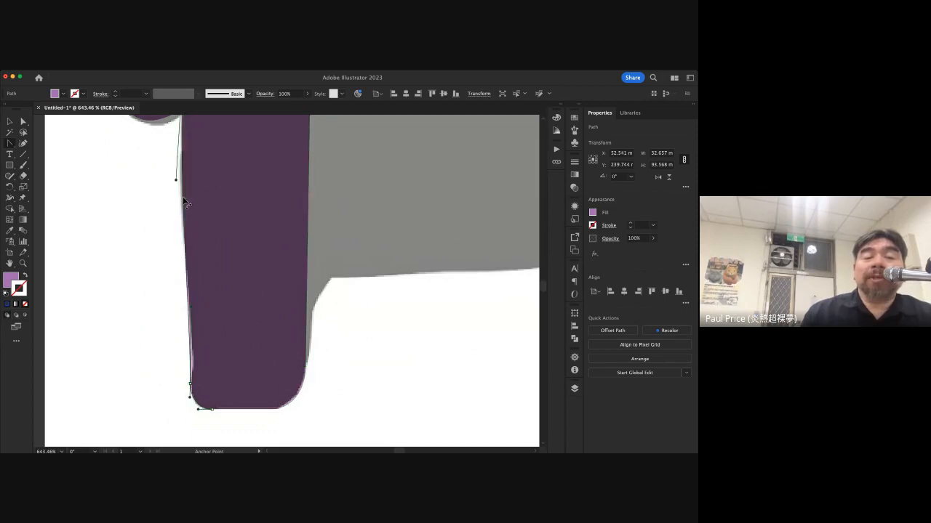
pyautogui.hscroll(3, 131, 325)
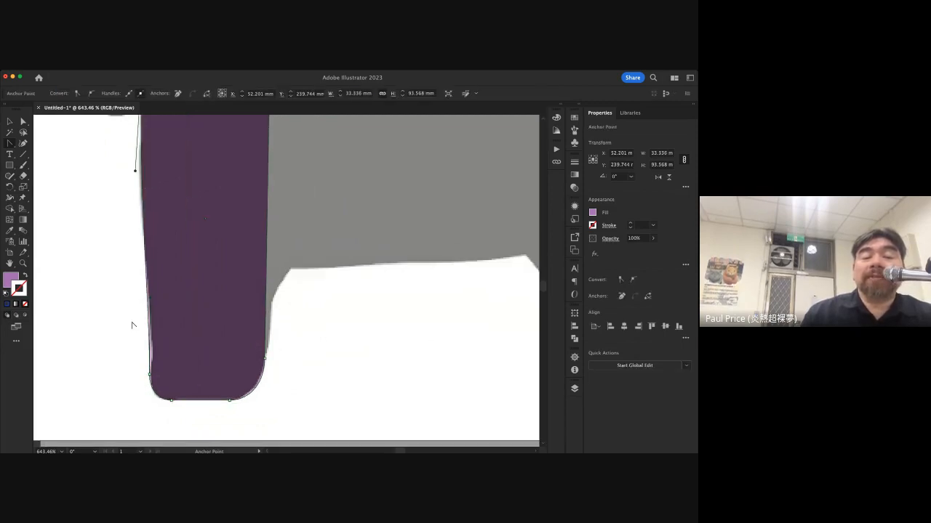
pyautogui.scroll(-2, 130, 324)
pyautogui.scroll(5, 132, 324)
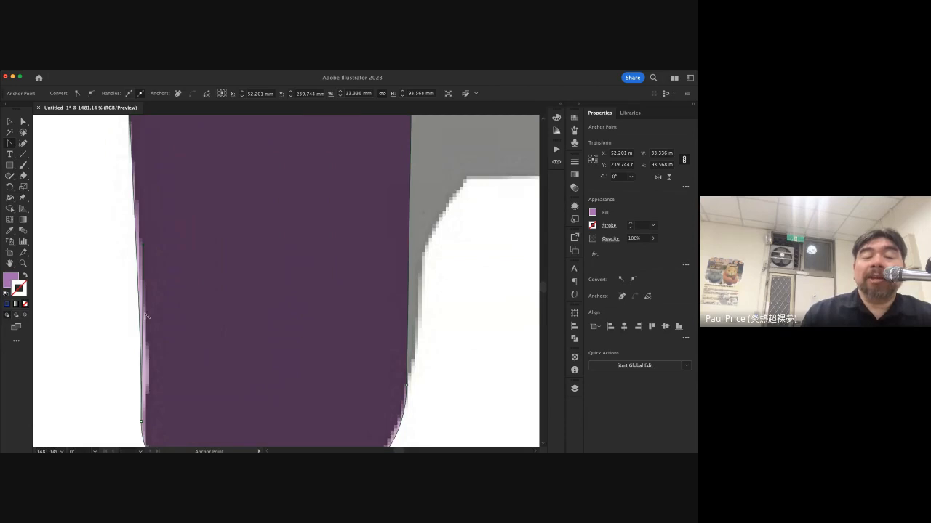
pyautogui.scroll(-3, 146, 316)
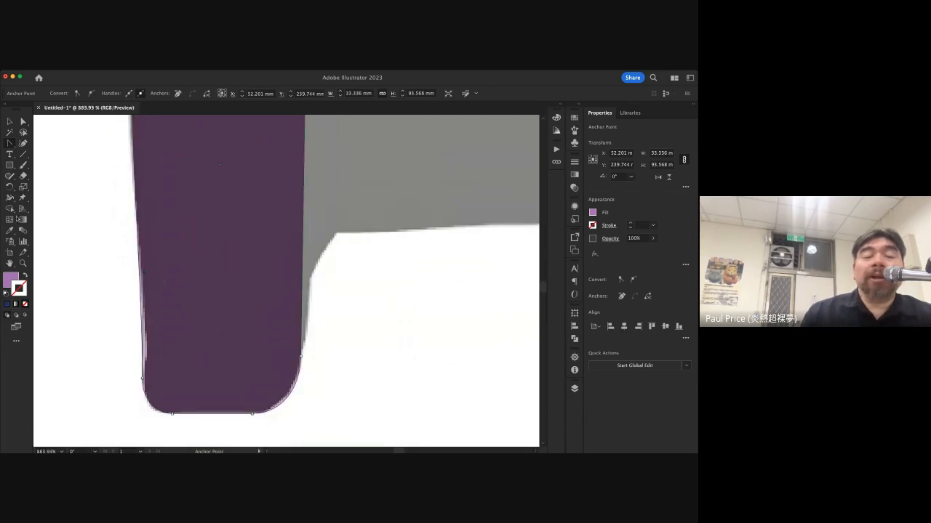
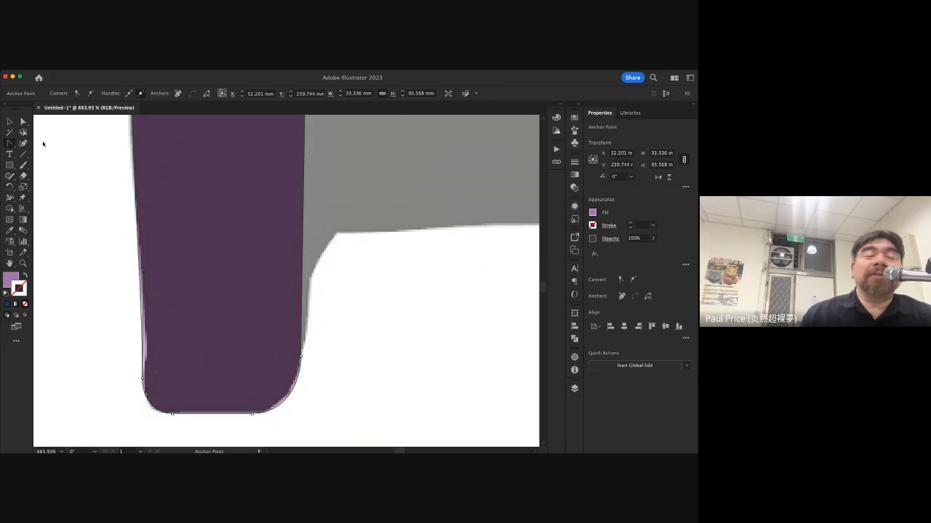
# Add an anchor point on the leg's outer edge just above the rounded foot corner
pyautogui.press('+')
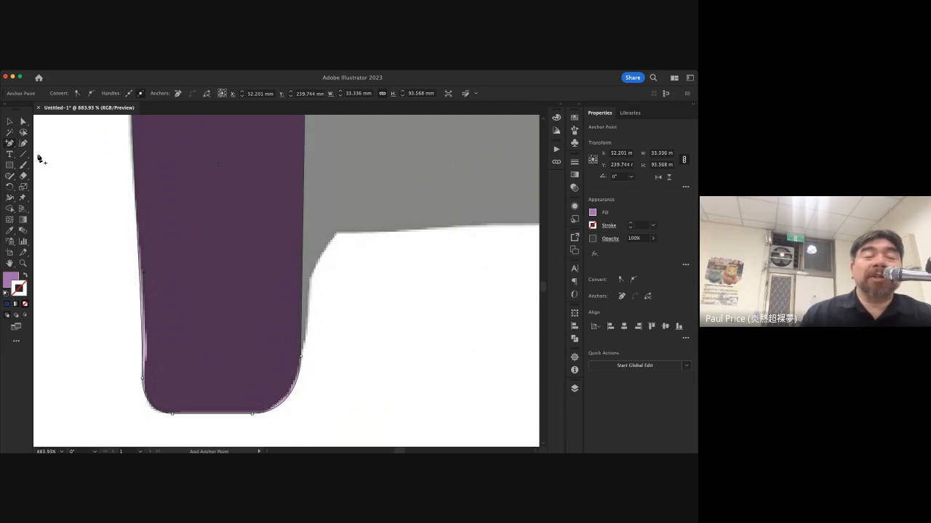
pyautogui.click(143, 332)
pyautogui.click(24, 124)
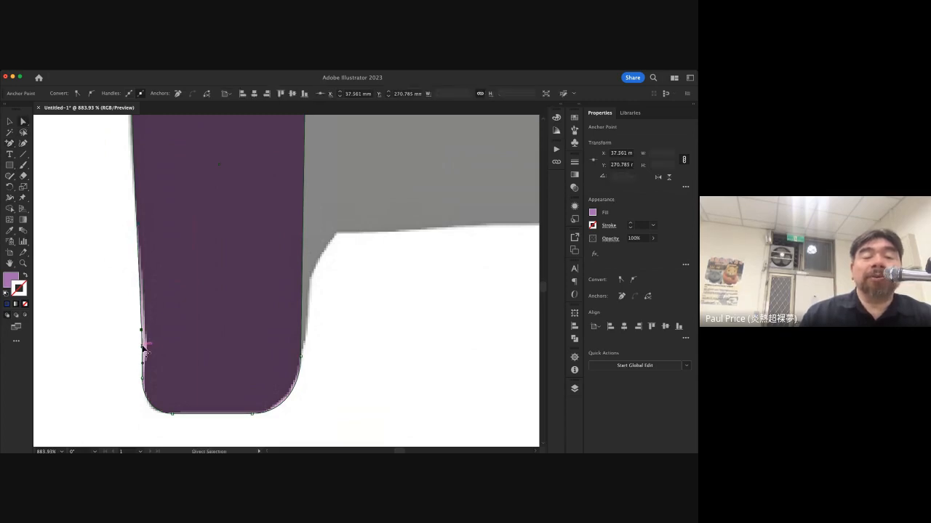
# Try to shift the added anchor point and its handle inward onto the leg's outline, undoing the misplaced moves
pyautogui.moveTo(142, 346); pyautogui.dragTo(143, 349)
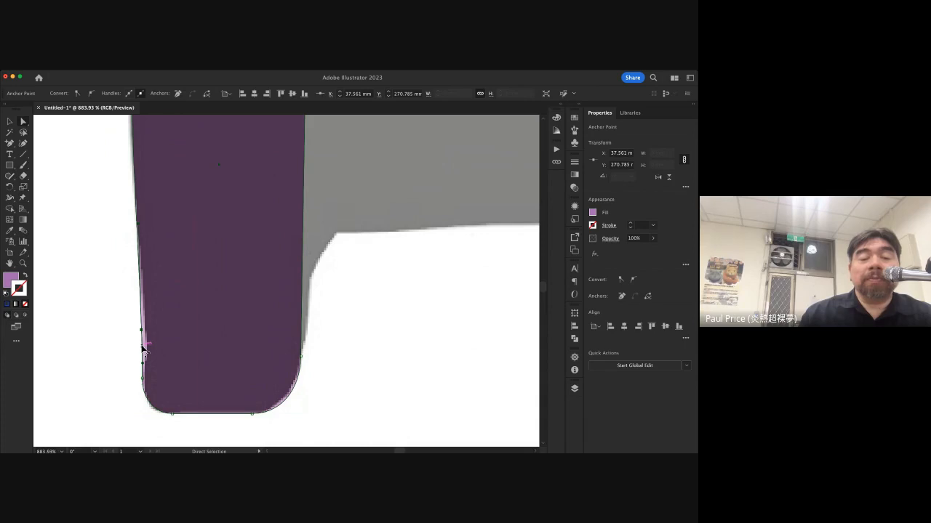
pyautogui.moveTo(141, 347); pyautogui.dragTo(145, 347)
pyautogui.press('super+z')
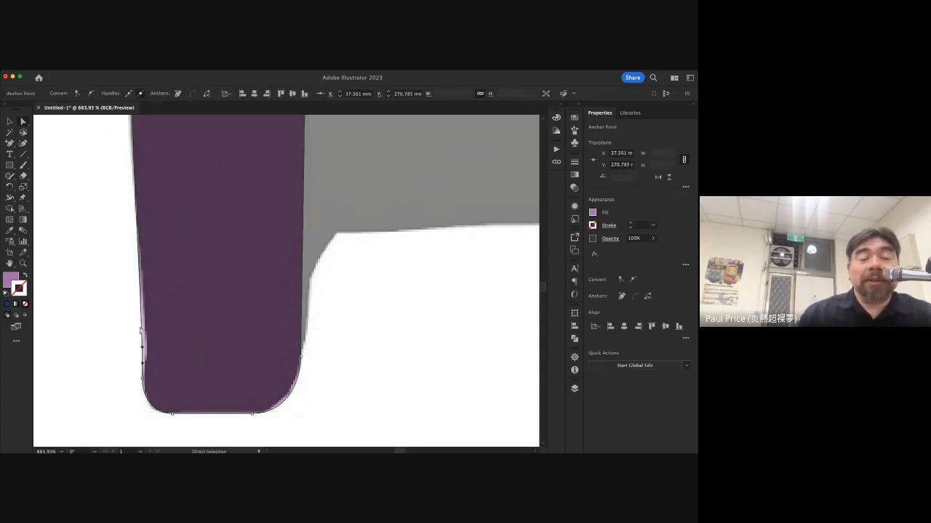
pyautogui.moveTo(142, 331); pyautogui.dragTo(146, 330)
pyautogui.press('super+z')
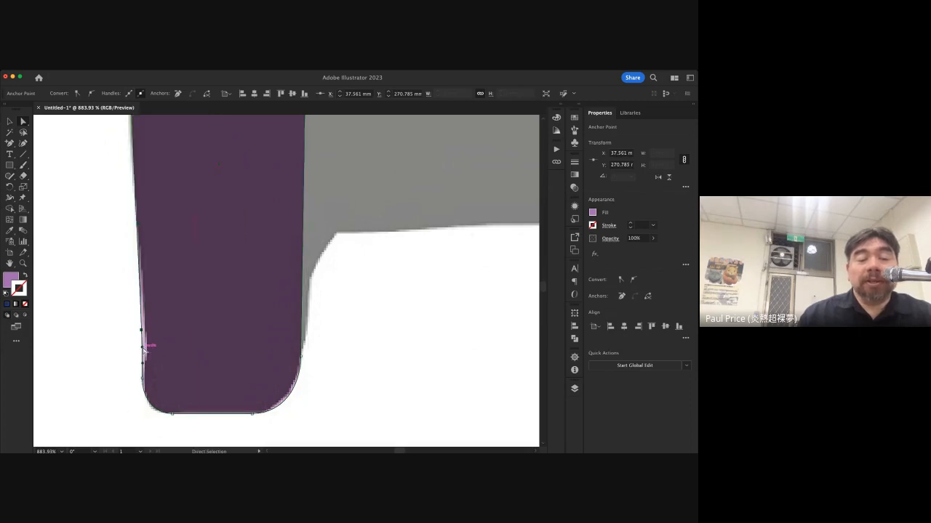
pyautogui.moveTo(143, 348); pyautogui.dragTo(141, 348)
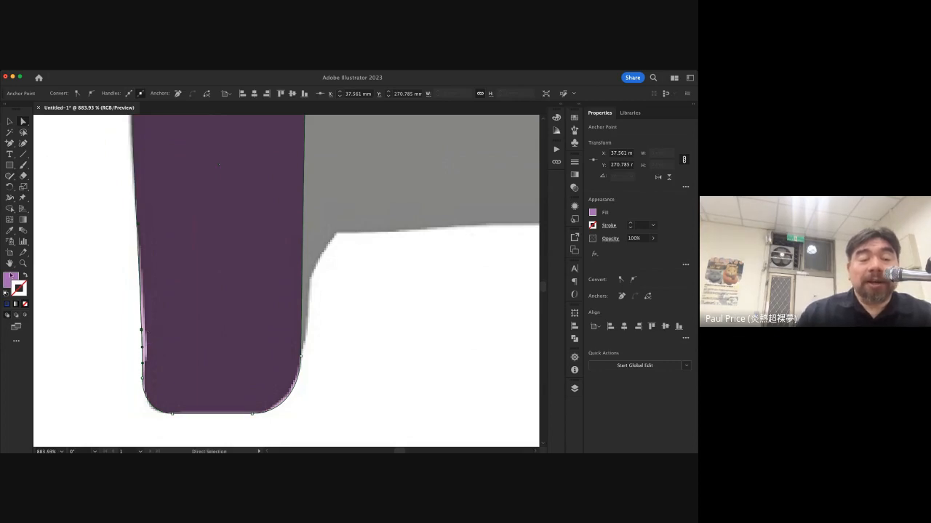
# Move the added anchor point on the leg's outer edge inward onto the reference outline, at about X 38.29 mm, Y 270.8 mm
pyautogui.click(23, 265)
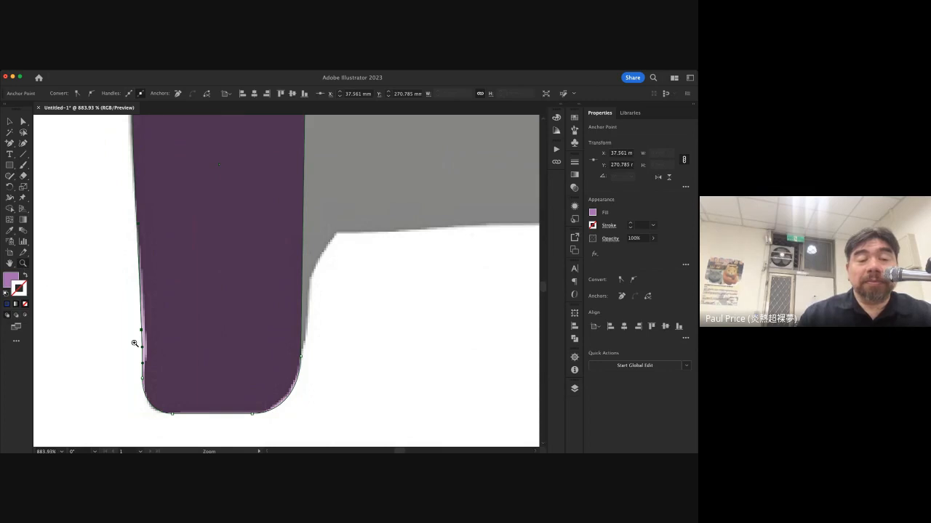
pyautogui.moveTo(135, 339); pyautogui.dragTo(223, 355)
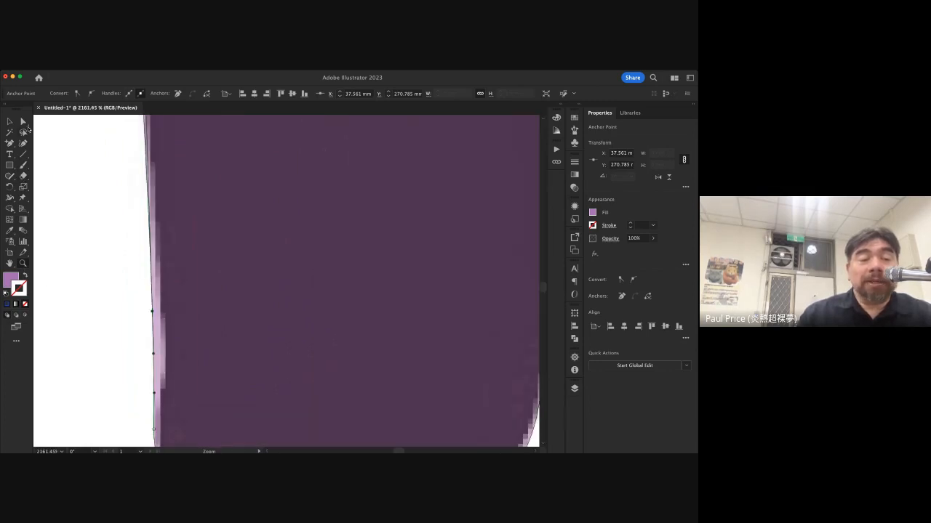
pyautogui.click(22, 122)
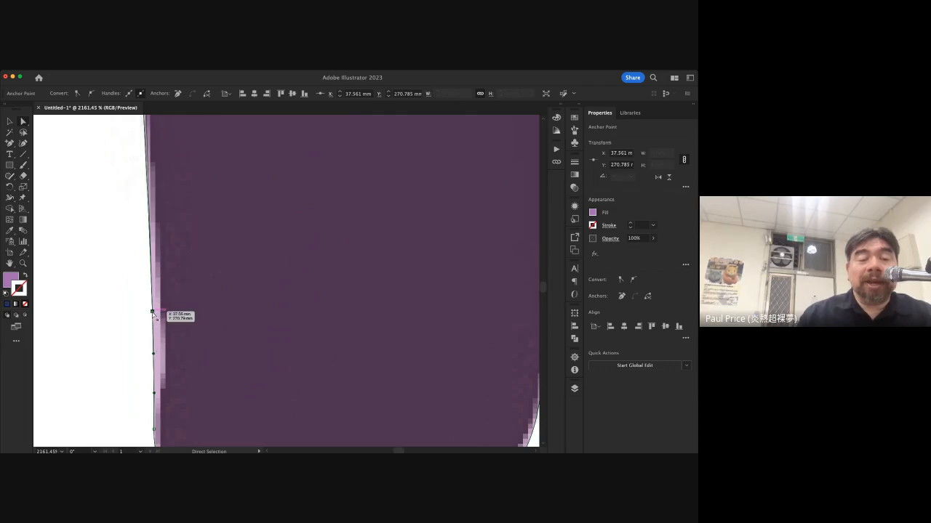
pyautogui.moveTo(152, 313); pyautogui.dragTo(162, 313)
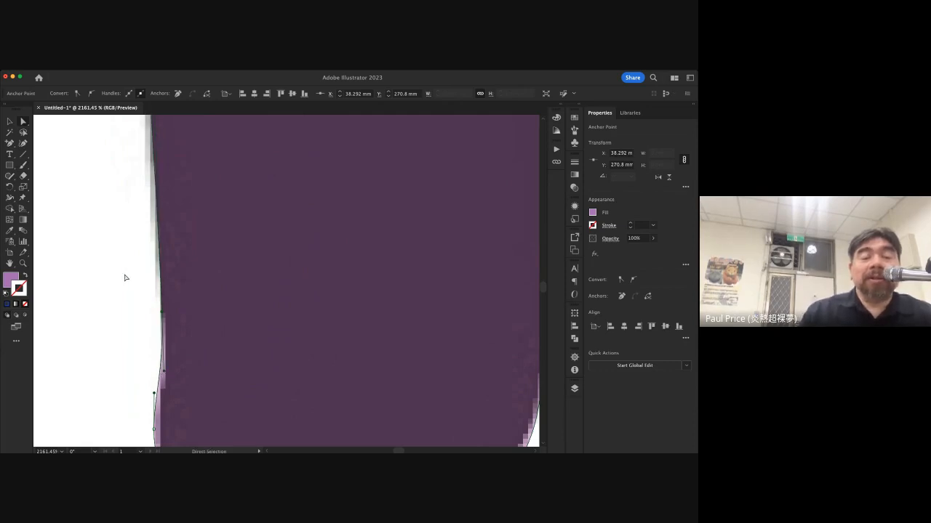
# Select the arm ellipse and add an anchor point on its upper outer edge just below the shoulder
pyautogui.scroll(-10, 125, 278)
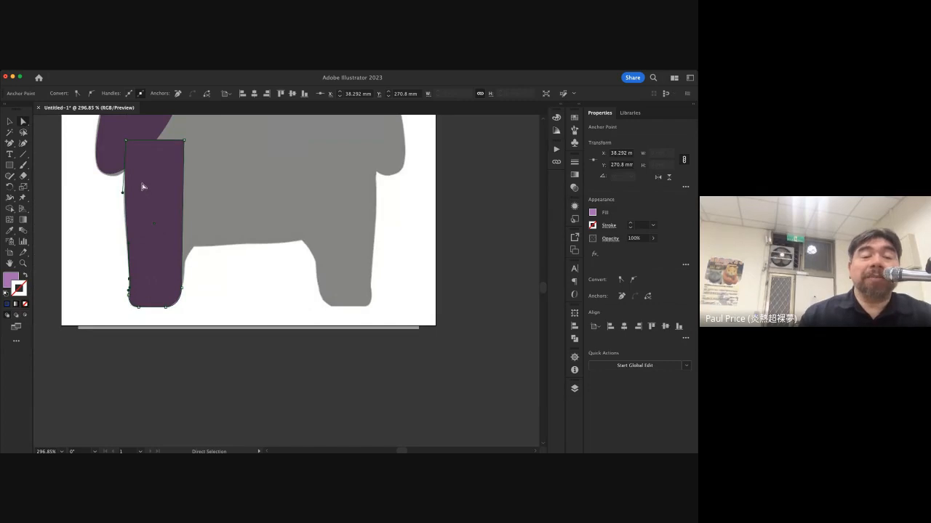
pyautogui.scroll(-5, 205, 241)
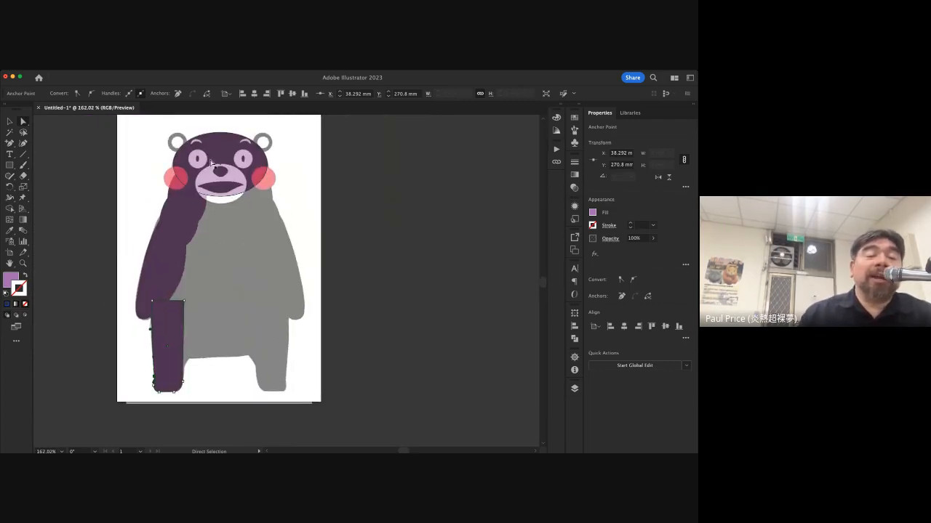
pyautogui.click(9, 122)
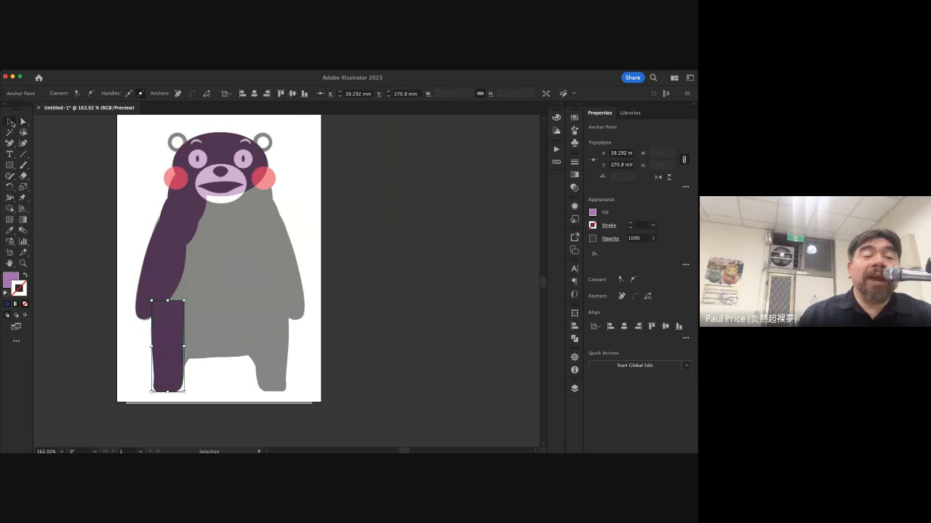
pyautogui.click(184, 163)
pyautogui.click(190, 206)
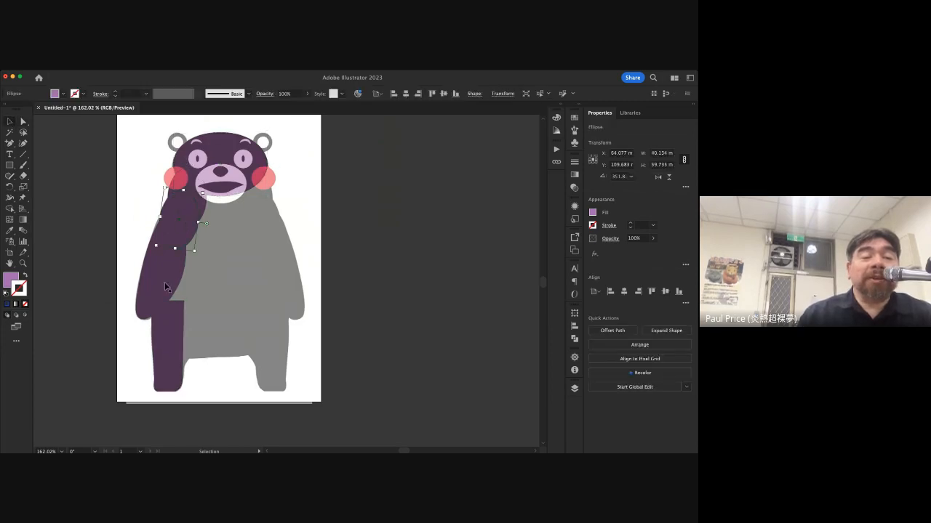
pyautogui.click(182, 227)
pyautogui.click(178, 334)
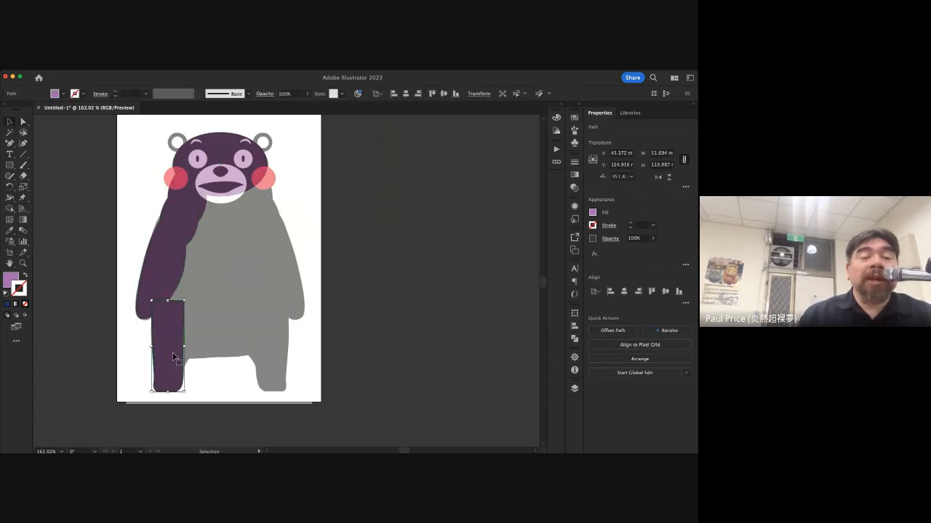
pyautogui.scroll(4, 155, 244)
pyautogui.click(156, 244)
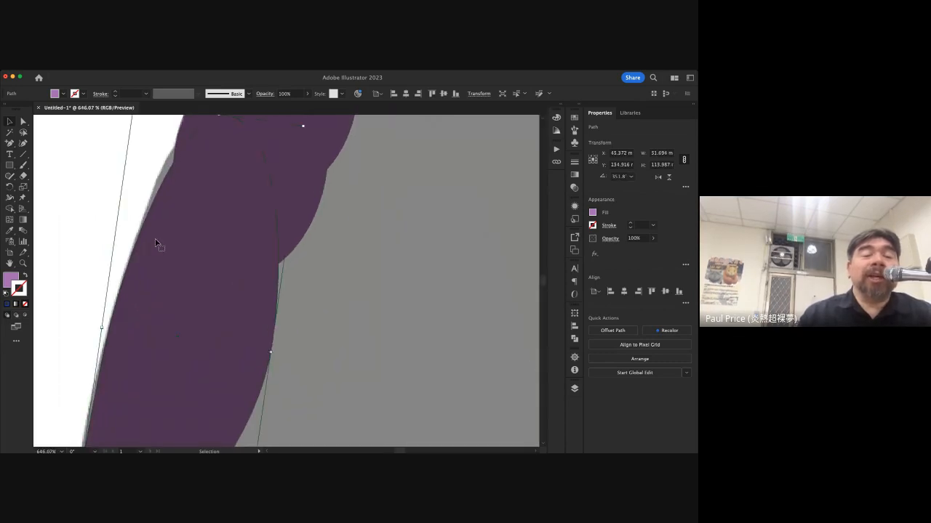
pyautogui.click(110, 216)
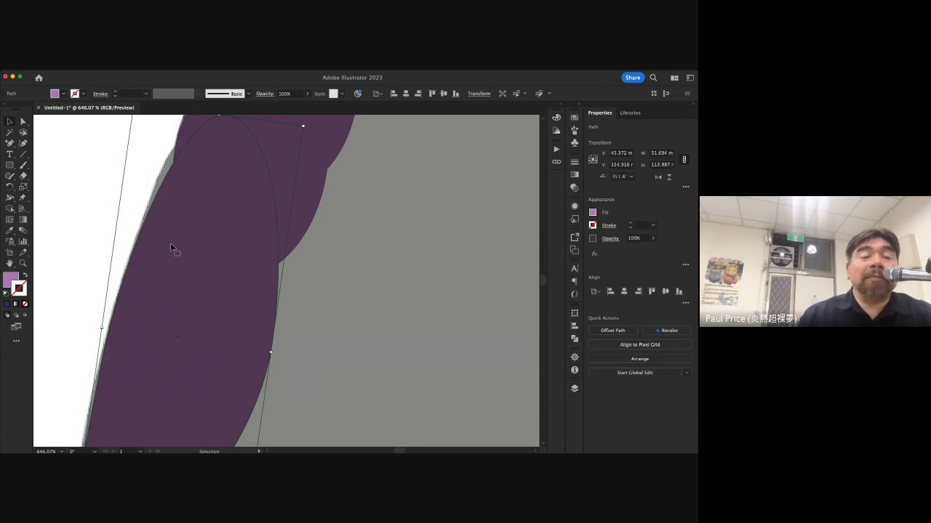
pyautogui.click(24, 123)
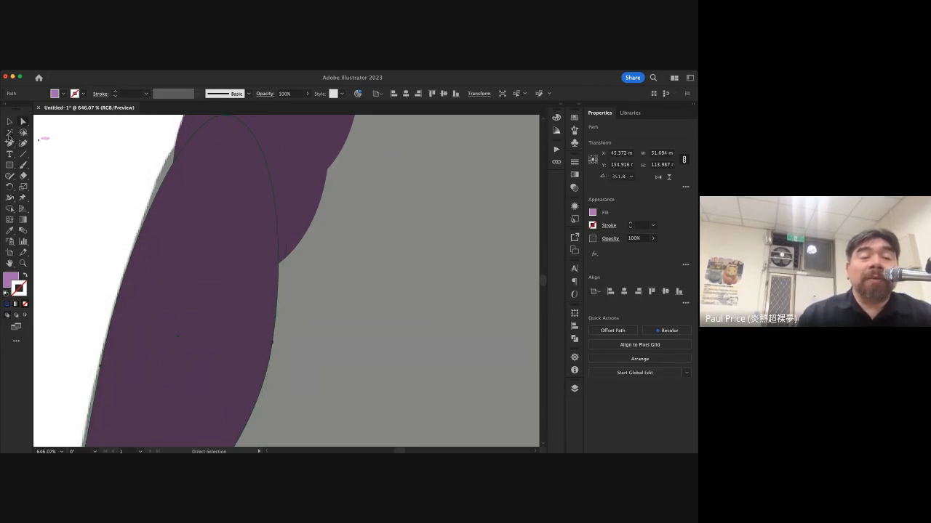
pyautogui.press('+')
pyautogui.click(167, 180)
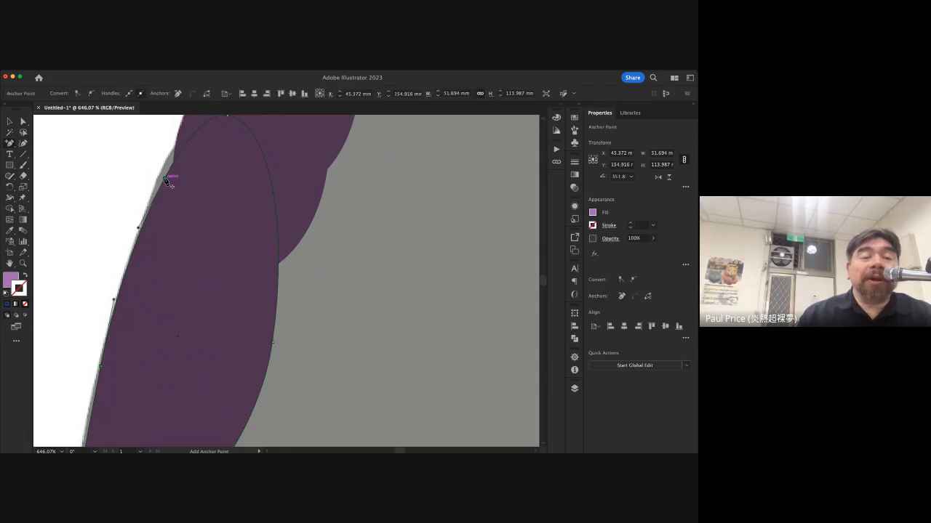
# Move the arm's new anchor point up to the shoulder outline at about X 44.47 mm, Y 106.87 mm, and adjust its lower handle outward
pyautogui.click(24, 123)
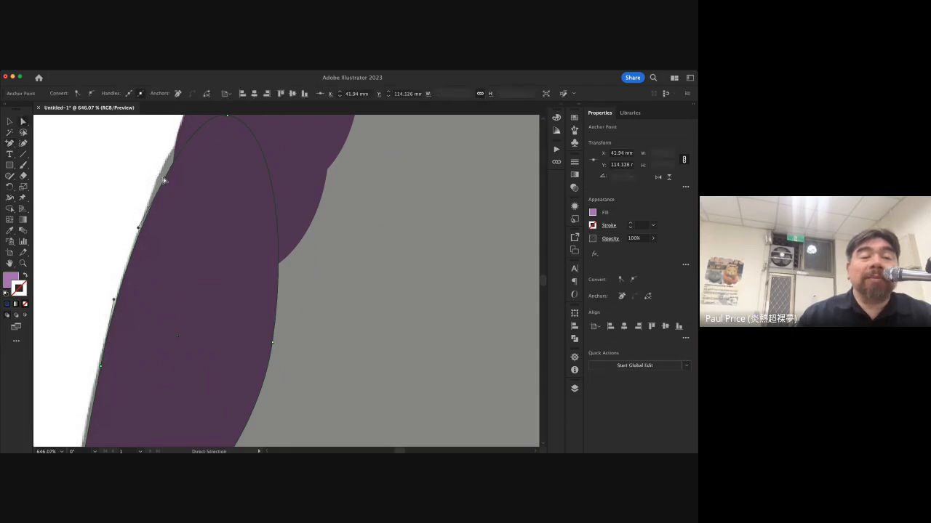
pyautogui.moveTo(165, 177); pyautogui.dragTo(174, 149)
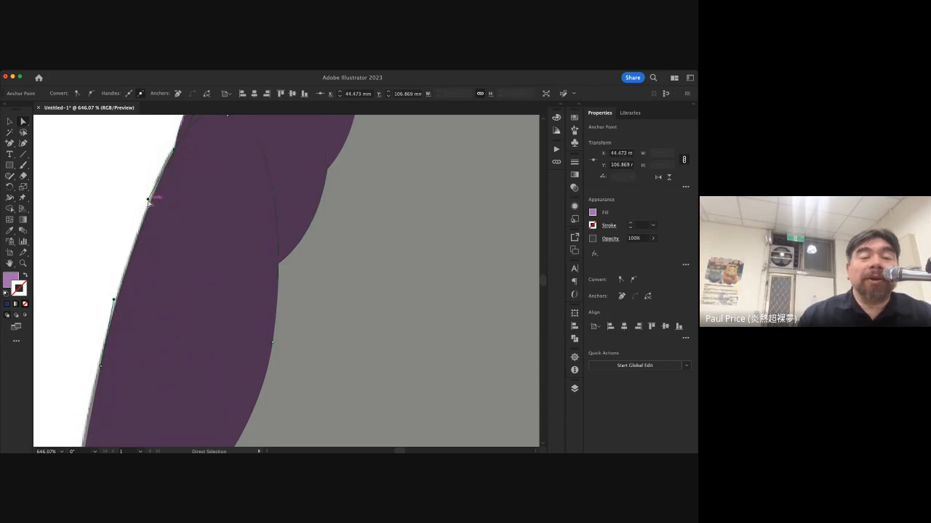
pyautogui.moveTo(147, 199); pyautogui.dragTo(141, 195)
pyautogui.click(111, 219)
# Draw a purple rectangle about 102.4 by 174.7 mm over the bear's torso, from cheek level to the crotch
pyautogui.press('super+0')
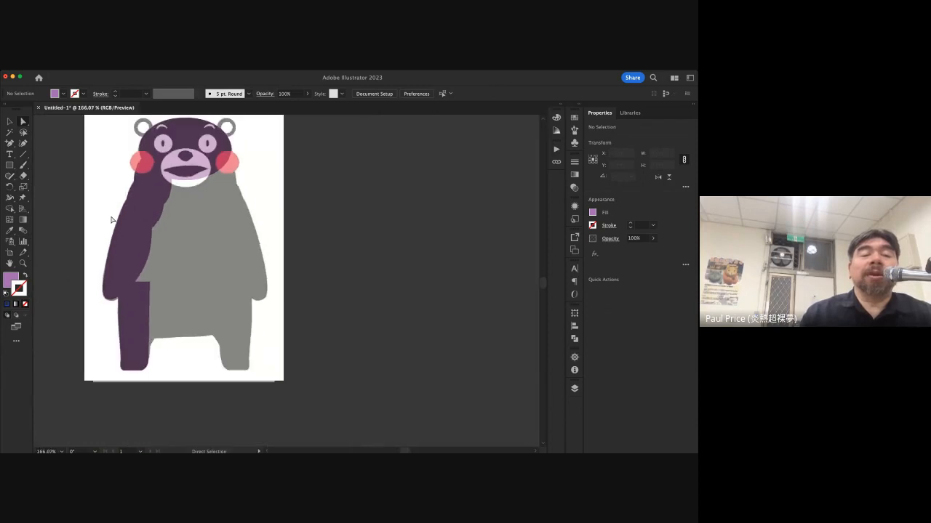
pyautogui.scroll(2, 111, 220)
pyautogui.hscroll(-2, 112, 220)
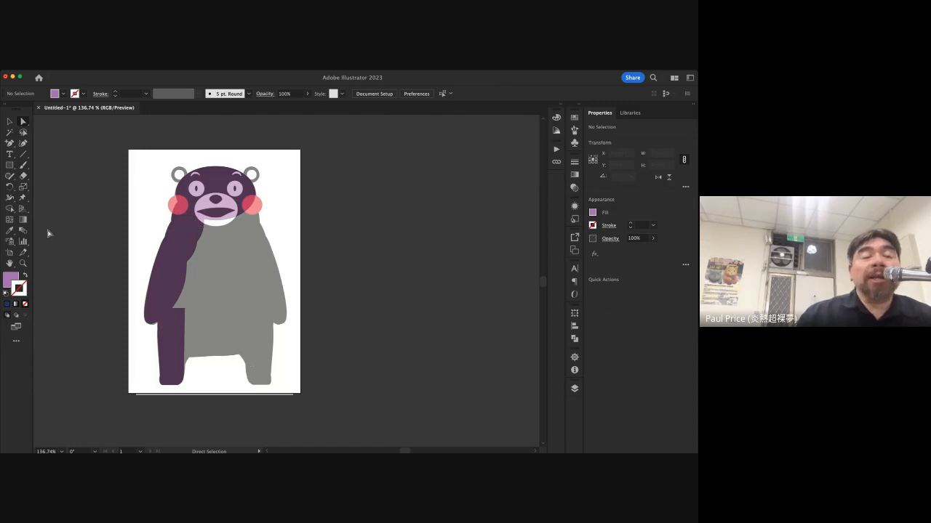
pyautogui.click(9, 165)
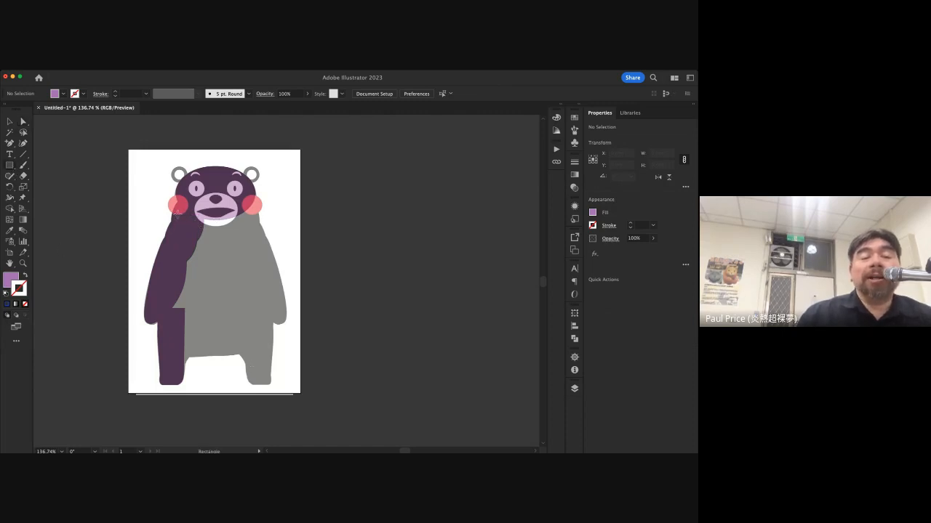
pyautogui.moveTo(174, 213)
pyautogui.mouseDown()
pyautogui.moveTo(262, 340)
pyautogui.moveTo(259, 357)
pyautogui.mouseUp()
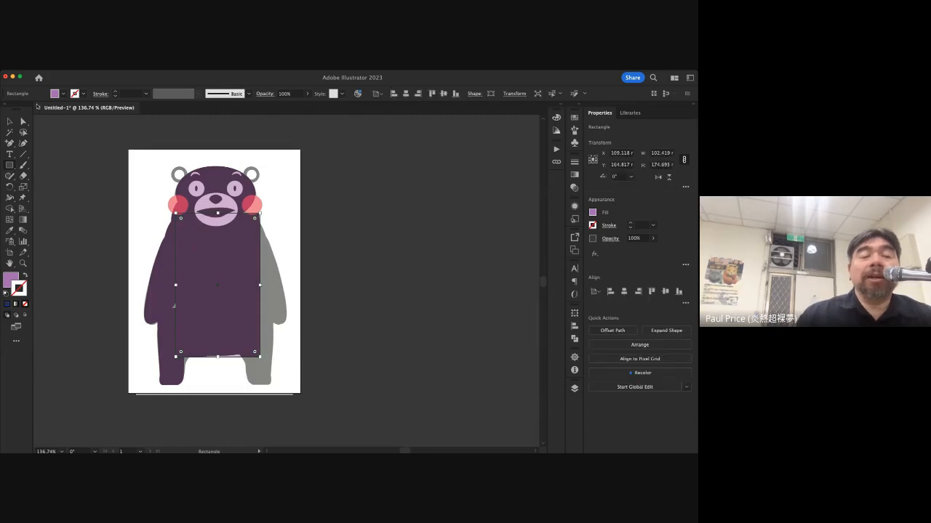
# Shift the torso rectangle so its centre sits at about X 105 mm, Y 162.16 mm
pyautogui.click(22, 122)
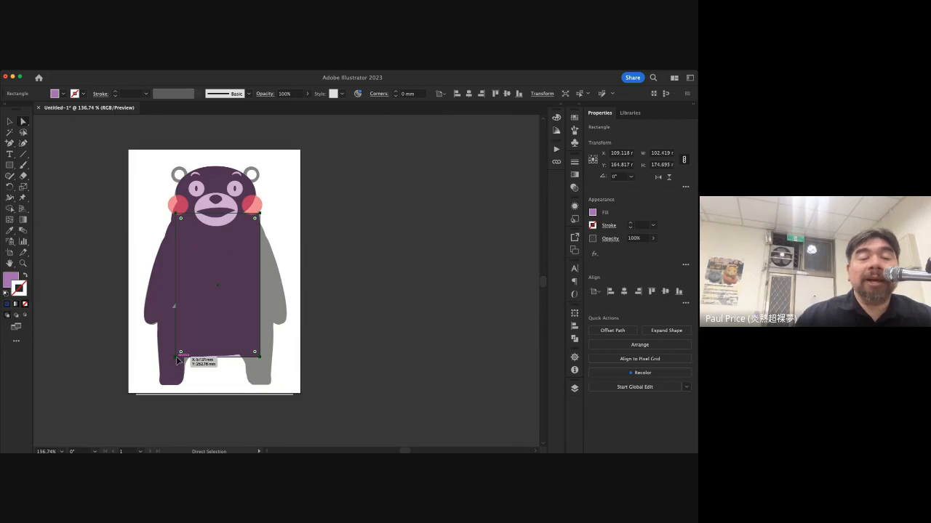
pyautogui.moveTo(177, 358); pyautogui.dragTo(173, 359)
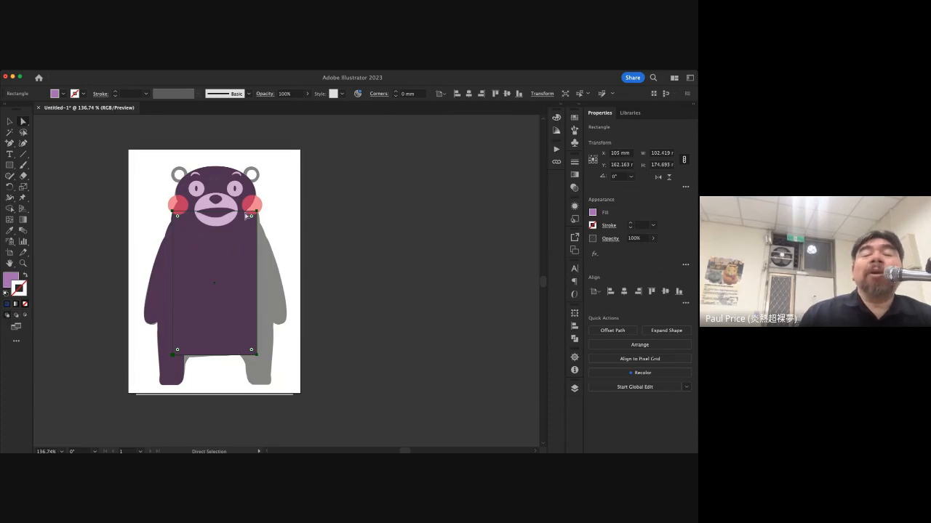
pyautogui.scroll(3, 248, 216)
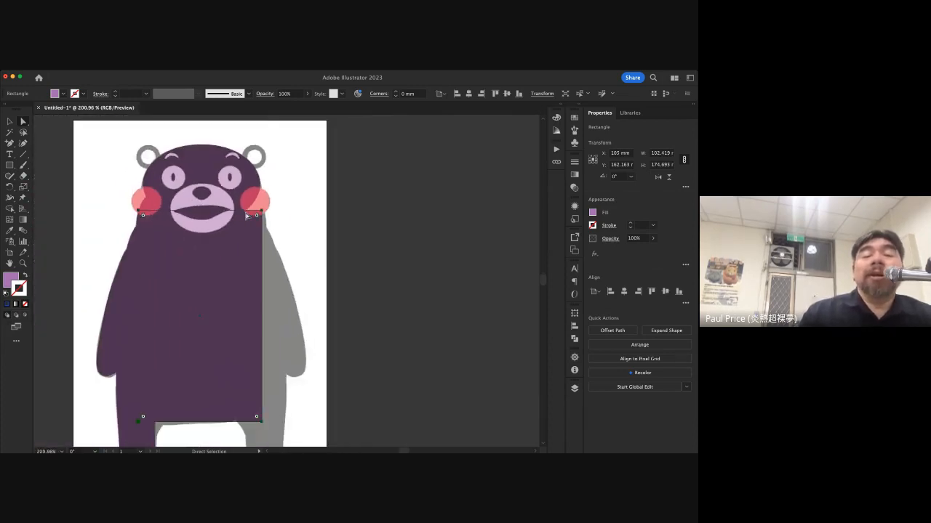
pyautogui.scroll(3, 248, 216)
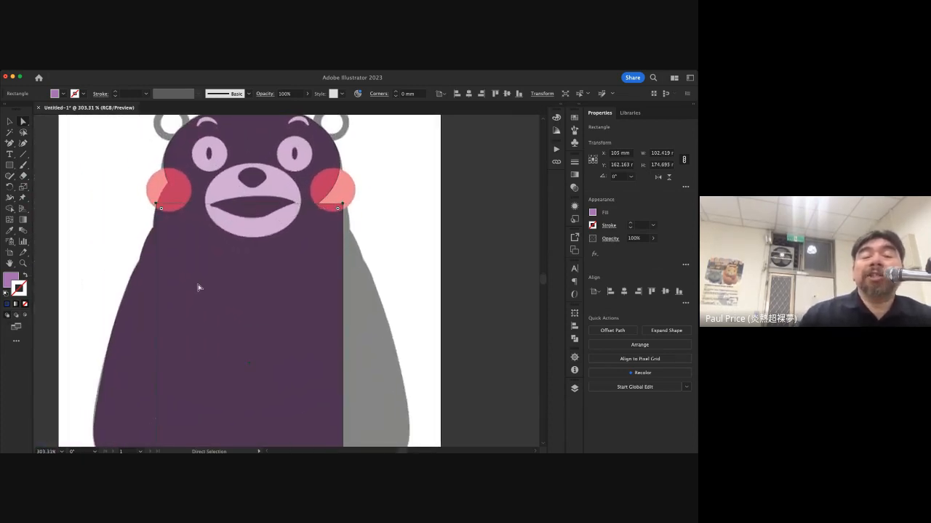
pyautogui.scroll(-3, 236, 298)
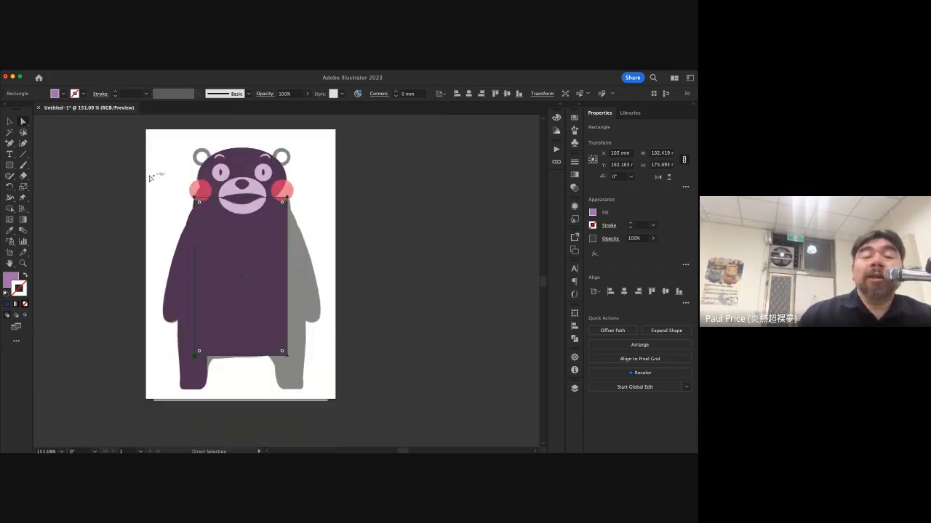
# Draw a circle about 23.85 mm across over the cheek on the traced side and align it with the reference cheek
pyautogui.click(10, 121)
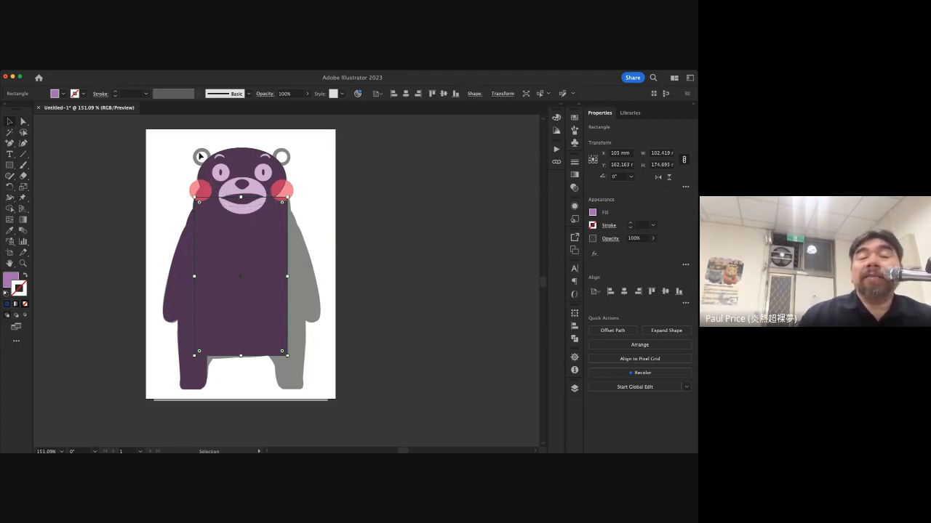
pyautogui.click(10, 166)
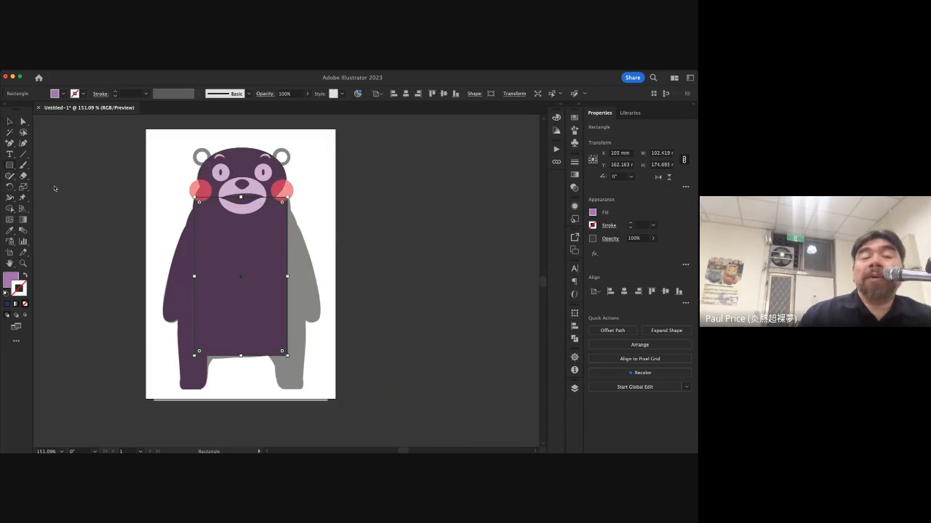
pyautogui.press('l')
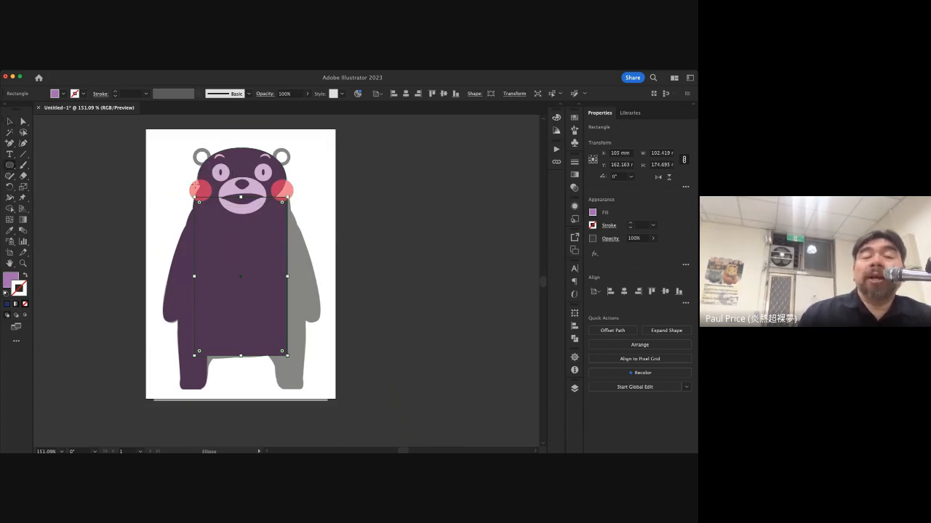
pyautogui.scroll(5, 210, 185)
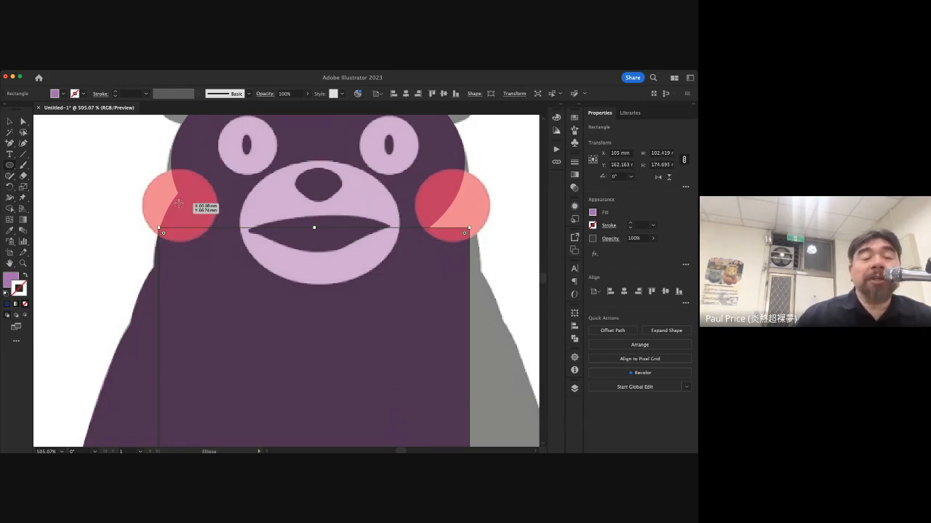
pyautogui.moveTo(178, 204); pyautogui.dragTo(214, 231)
pyautogui.press('v')
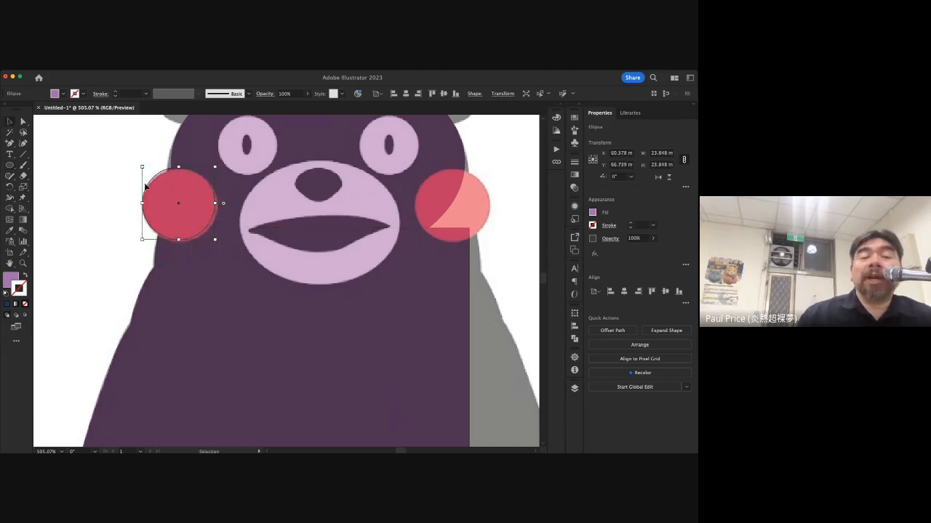
pyautogui.moveTo(172, 191); pyautogui.dragTo(175, 195)
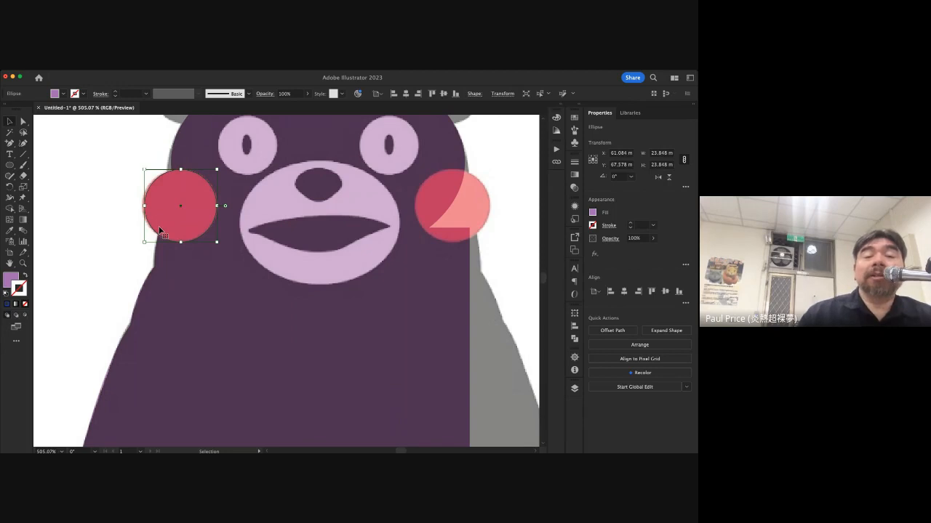
# Recolour the cheek circle with a bright yellow-green fill and deselect it
pyautogui.scroll(-2, 160, 231)
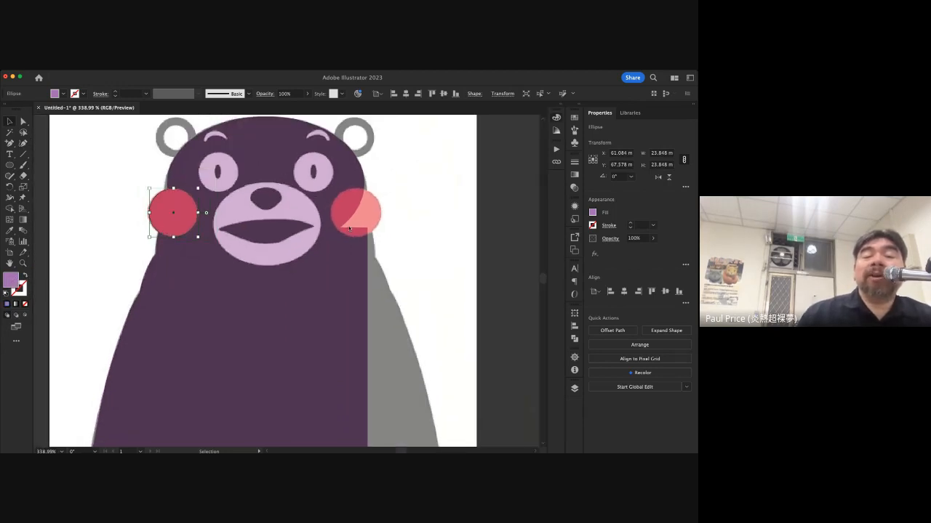
pyautogui.click(361, 300)
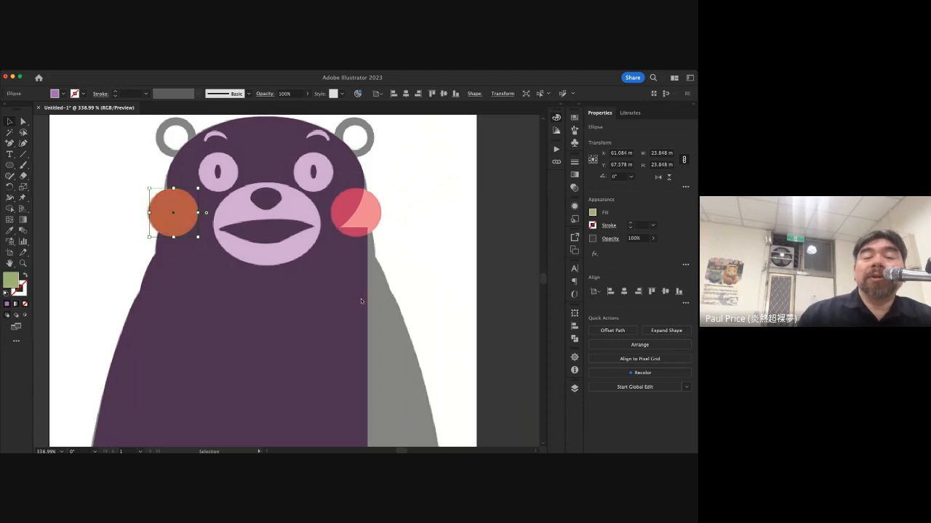
pyautogui.click(345, 207)
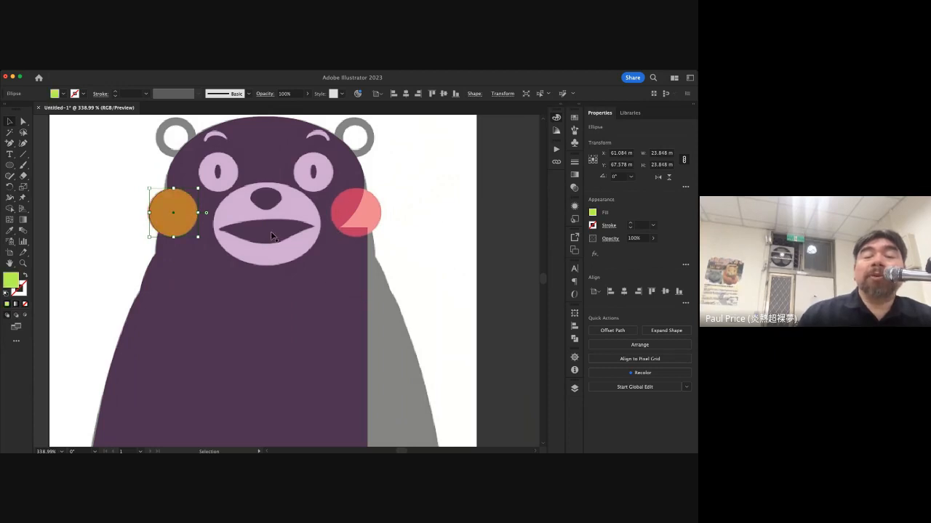
pyautogui.scroll(-2, 148, 314)
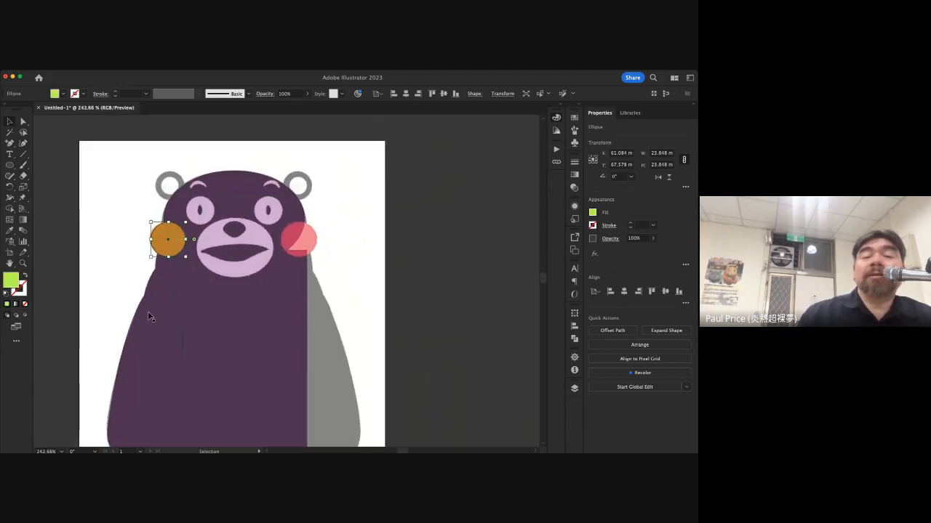
pyautogui.scroll(-2, 148, 316)
pyautogui.hscroll(-2, 149, 316)
pyautogui.click(78, 196)
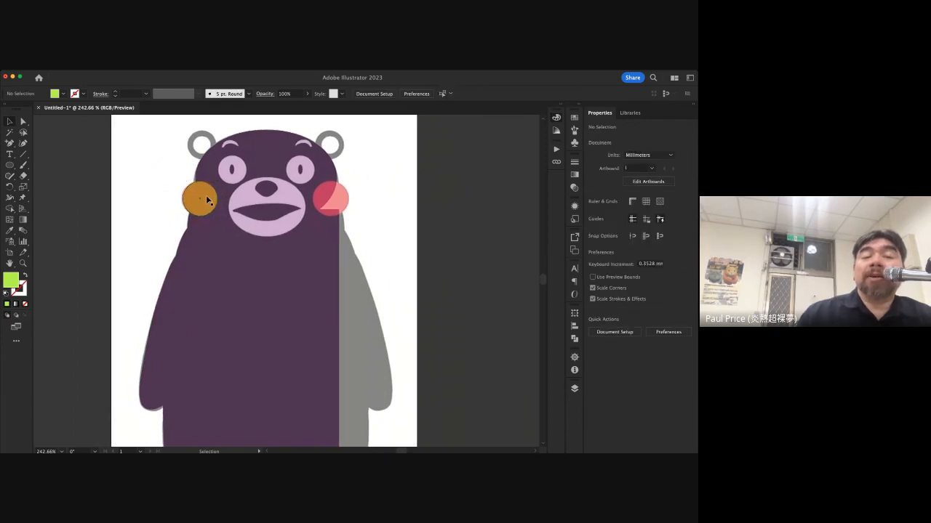
pyautogui.click(207, 199)
pyautogui.scroll(-3, 227, 191)
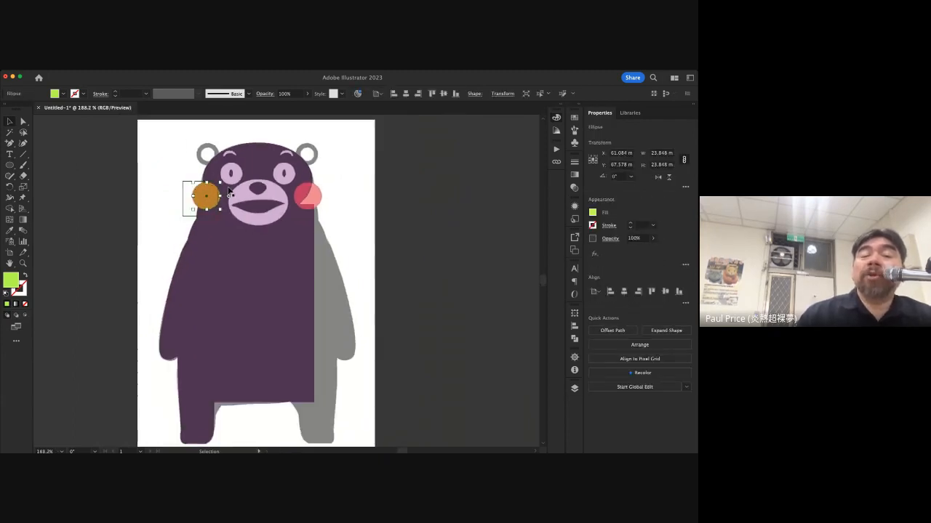
pyautogui.scroll(3, 283, 156)
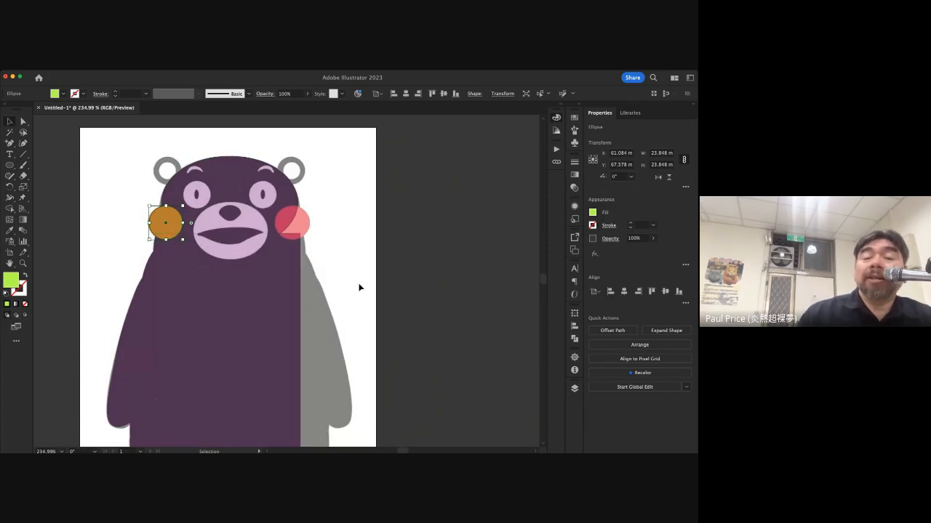
pyautogui.scroll(-2, 358, 288)
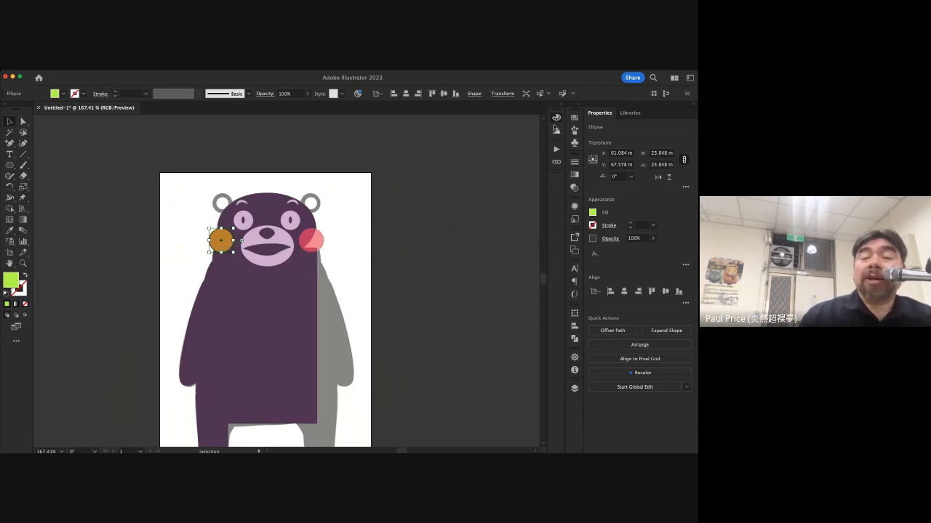
pyautogui.click(331, 334)
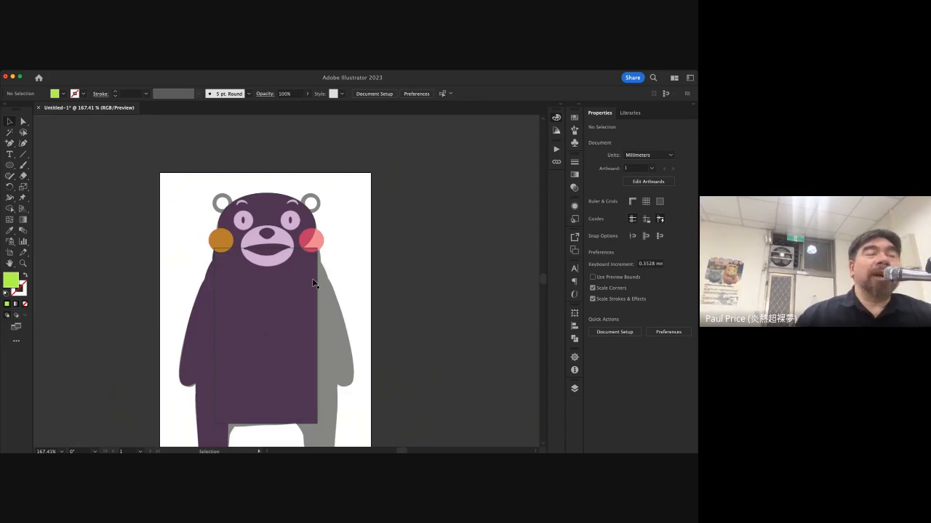
pyautogui.scroll(-3, 312, 284)
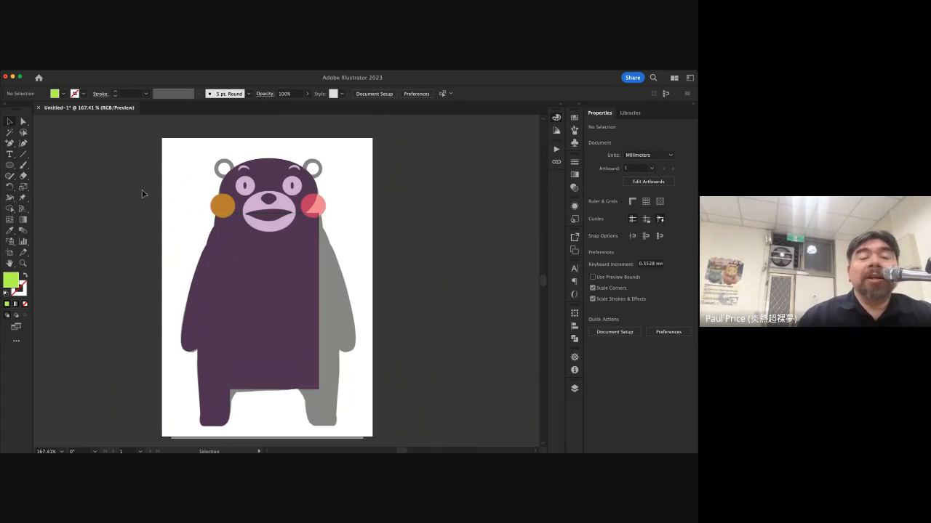
pyautogui.hscroll(-2, 142, 192)
pyautogui.scroll(1, 142, 191)
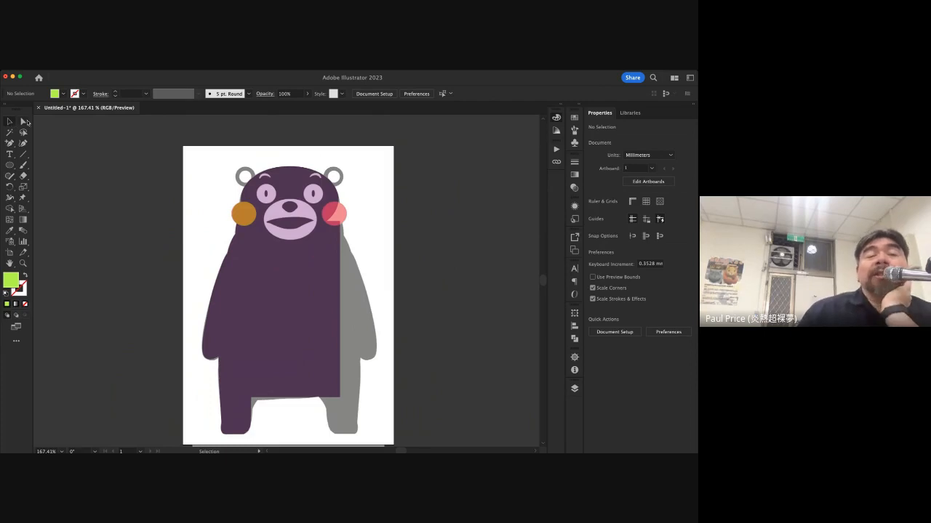
# Try out the Flare tool with a lens flare centred on the bear's forehead, and delete the flare
pyautogui.click(11, 167)
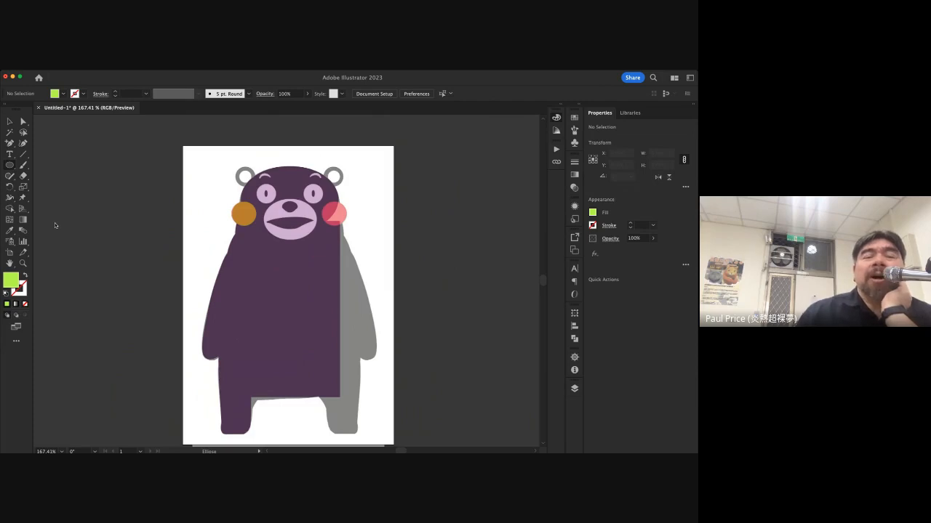
pyautogui.click(56, 226)
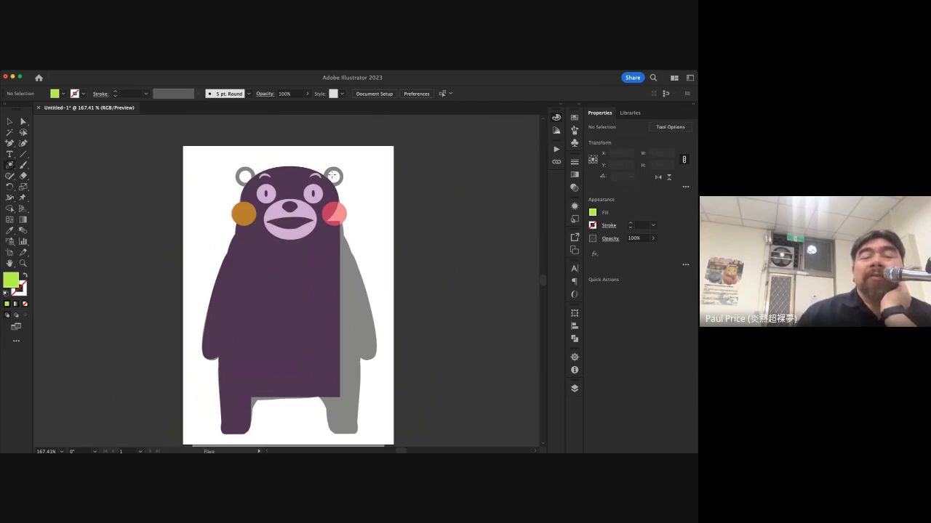
pyautogui.moveTo(282, 175); pyautogui.dragTo(332, 282)
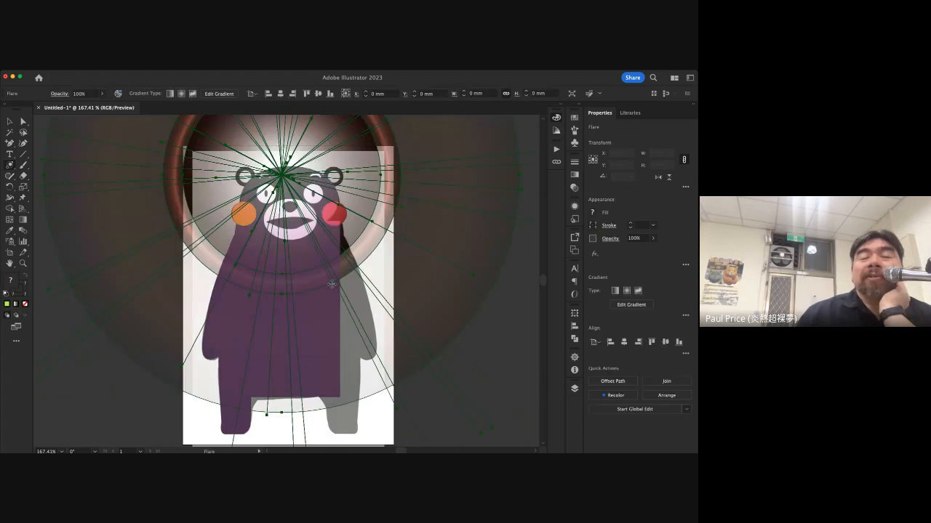
pyautogui.click(10, 123)
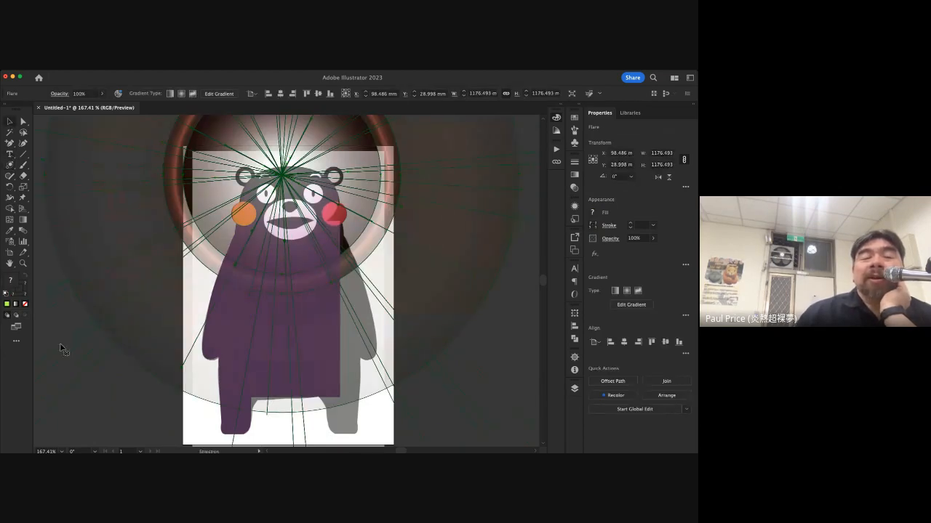
pyautogui.click(94, 400)
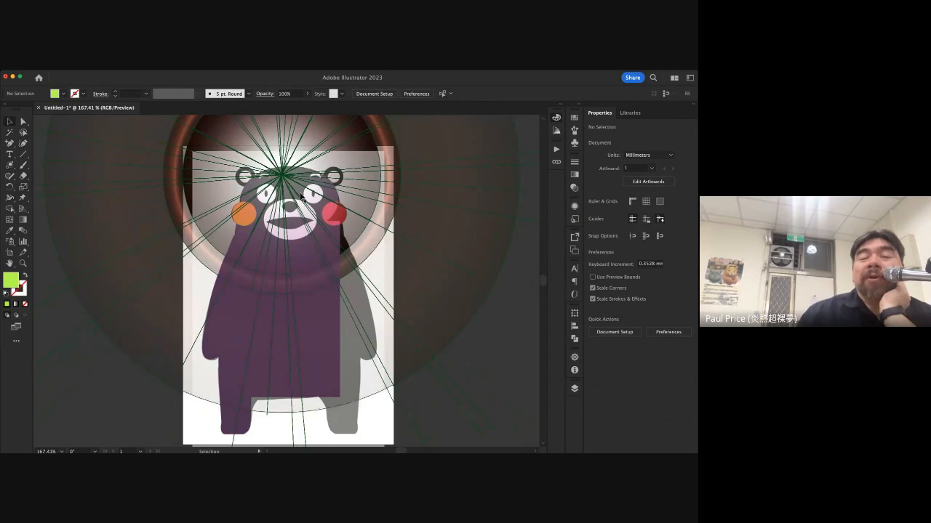
pyautogui.click(289, 153)
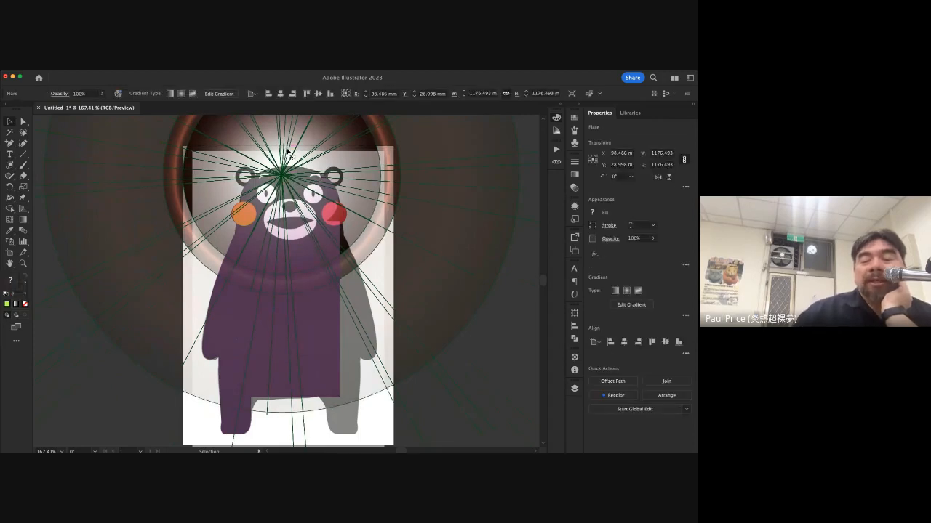
pyautogui.press('Delete')
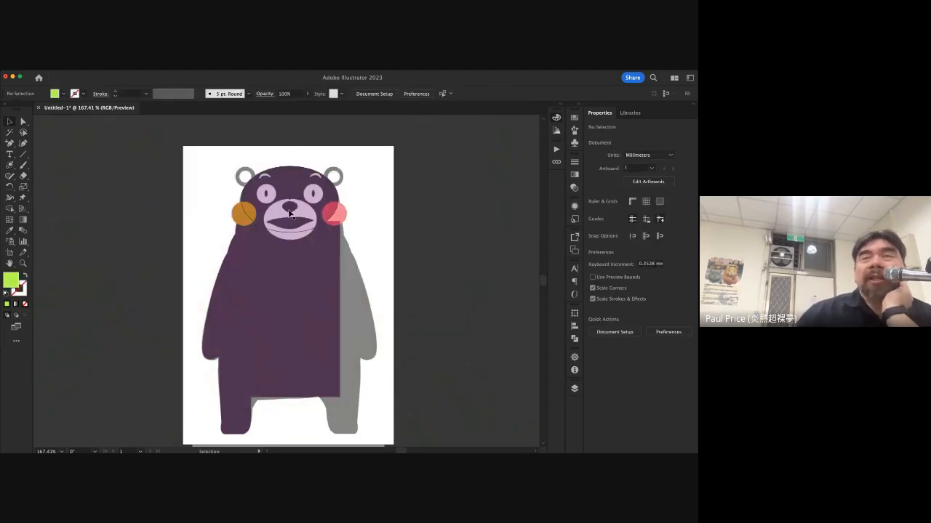
pyautogui.scroll(-2, 289, 213)
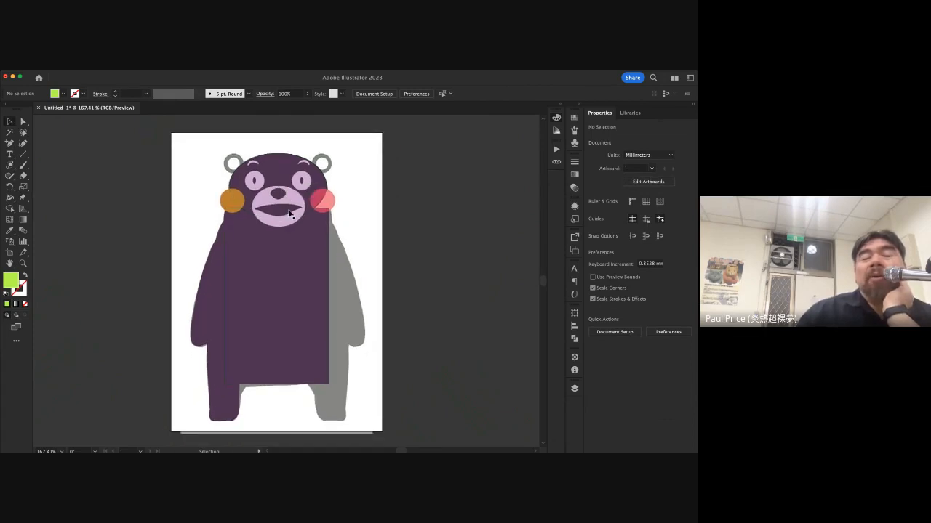
pyautogui.scroll(-3, 289, 213)
pyautogui.scroll(2, 280, 217)
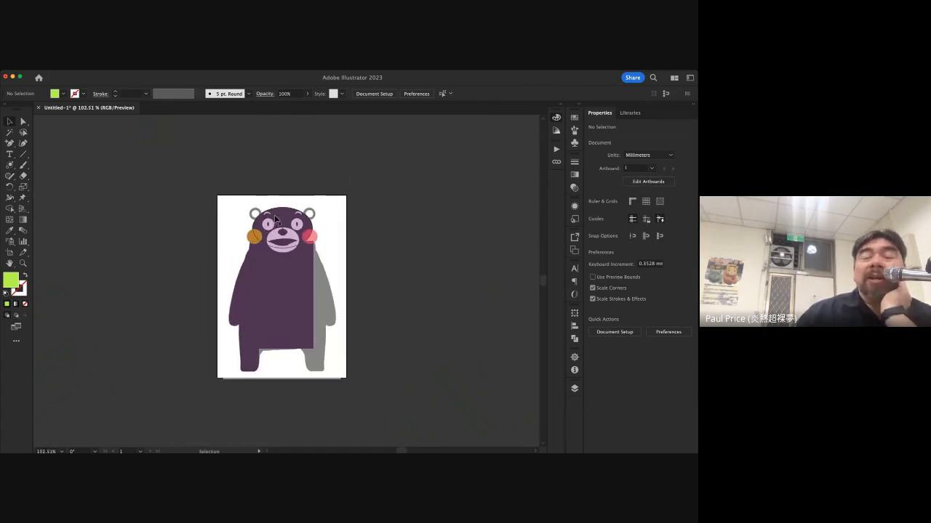
pyautogui.scroll(-2, 274, 218)
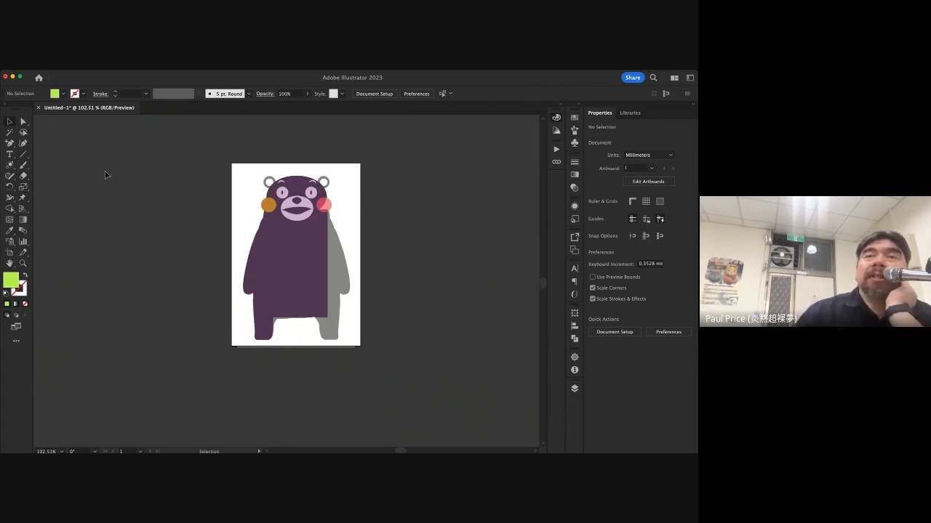
pyautogui.hscroll(2, 212, 216)
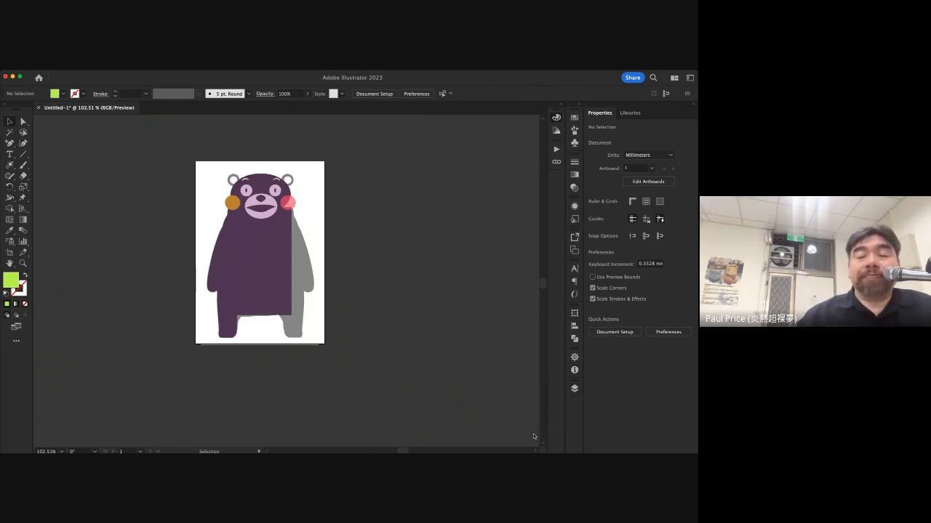
pyautogui.press('super+Tab')
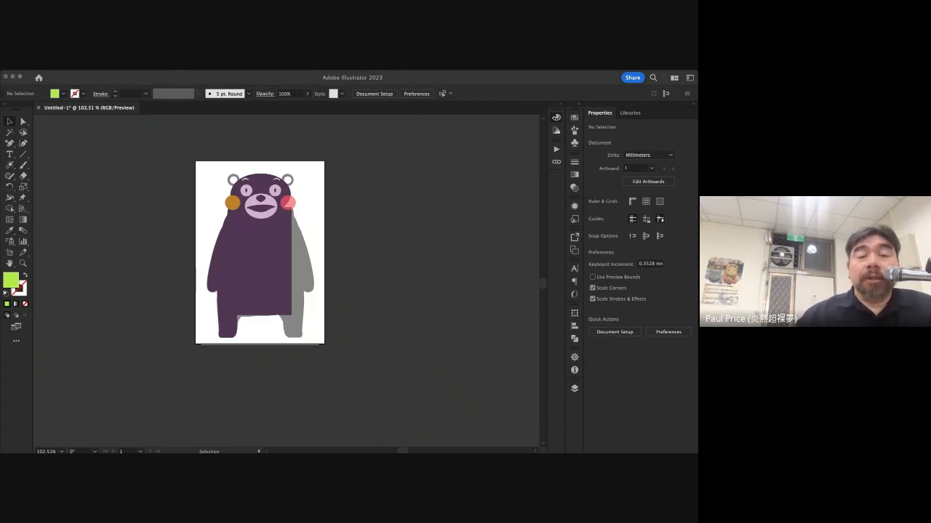